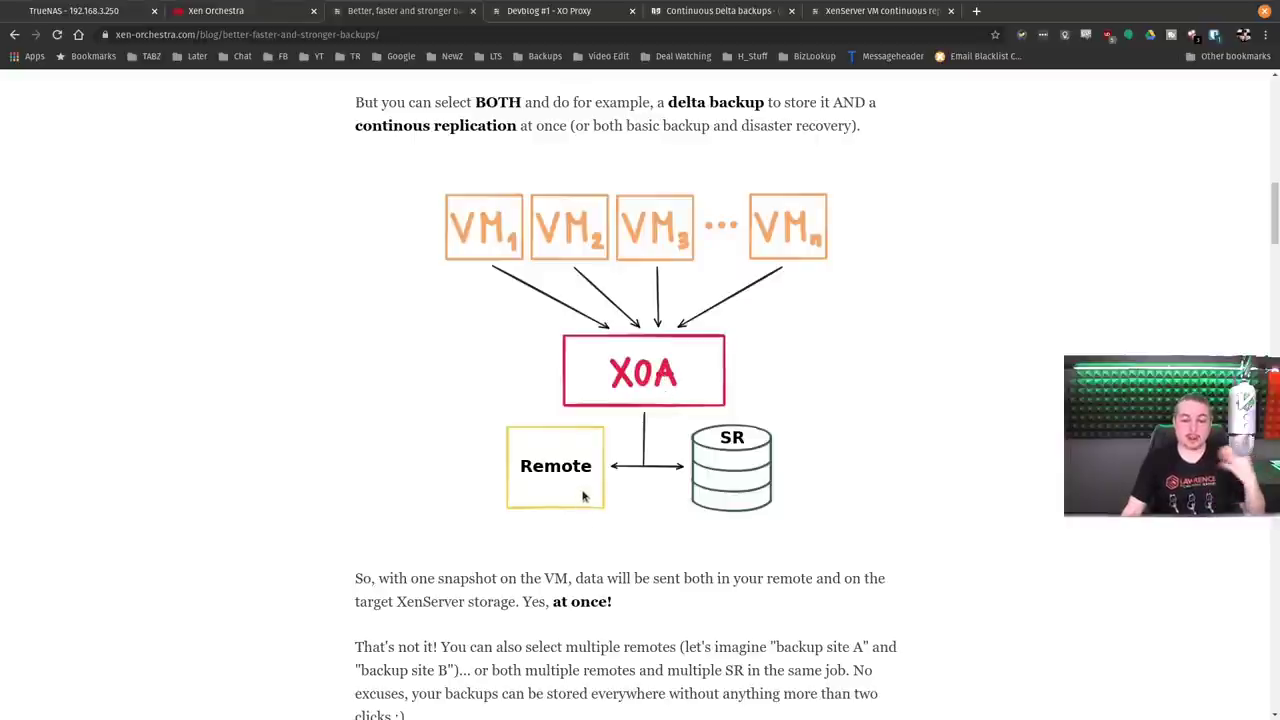
# Switch to TrueNAS and locate the XEN_LAB_Backup dataset in the BigTank pool.
pyautogui.click(112, 12)
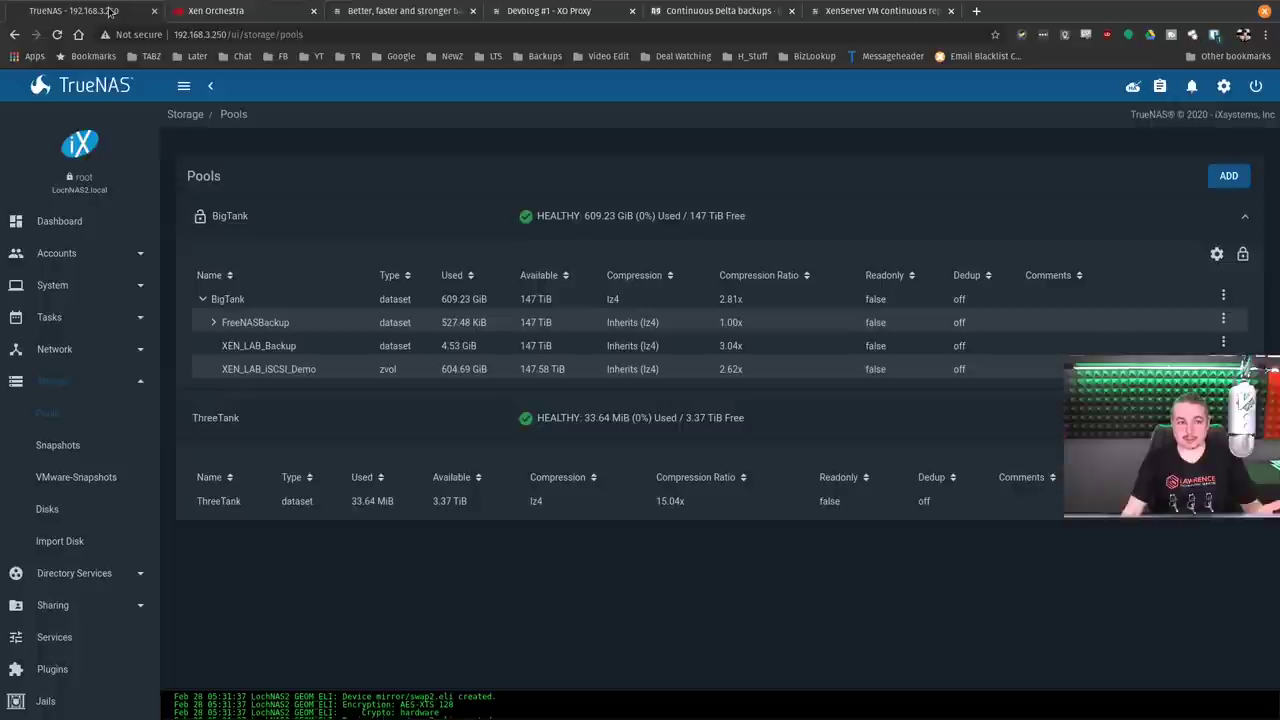
pyautogui.moveTo(230, 345); pyautogui.dragTo(290, 346)
pyautogui.click(254, 348)
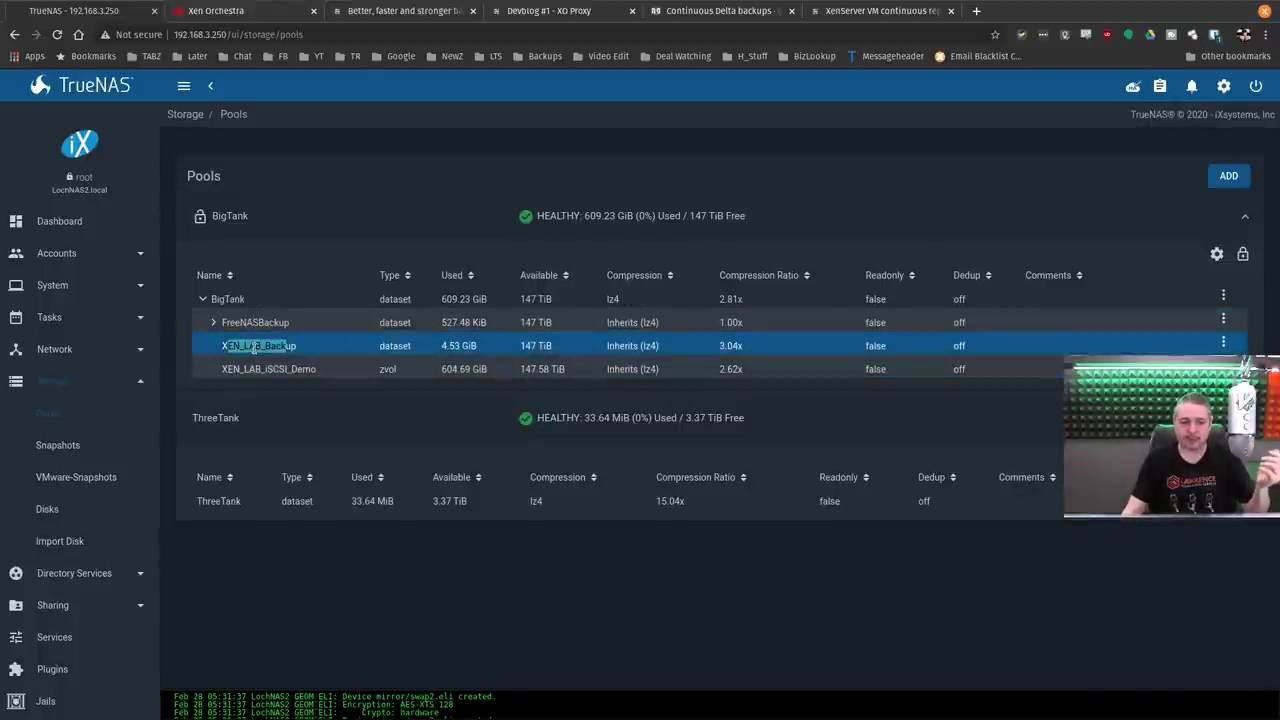
pyautogui.doubleClick(254, 348)
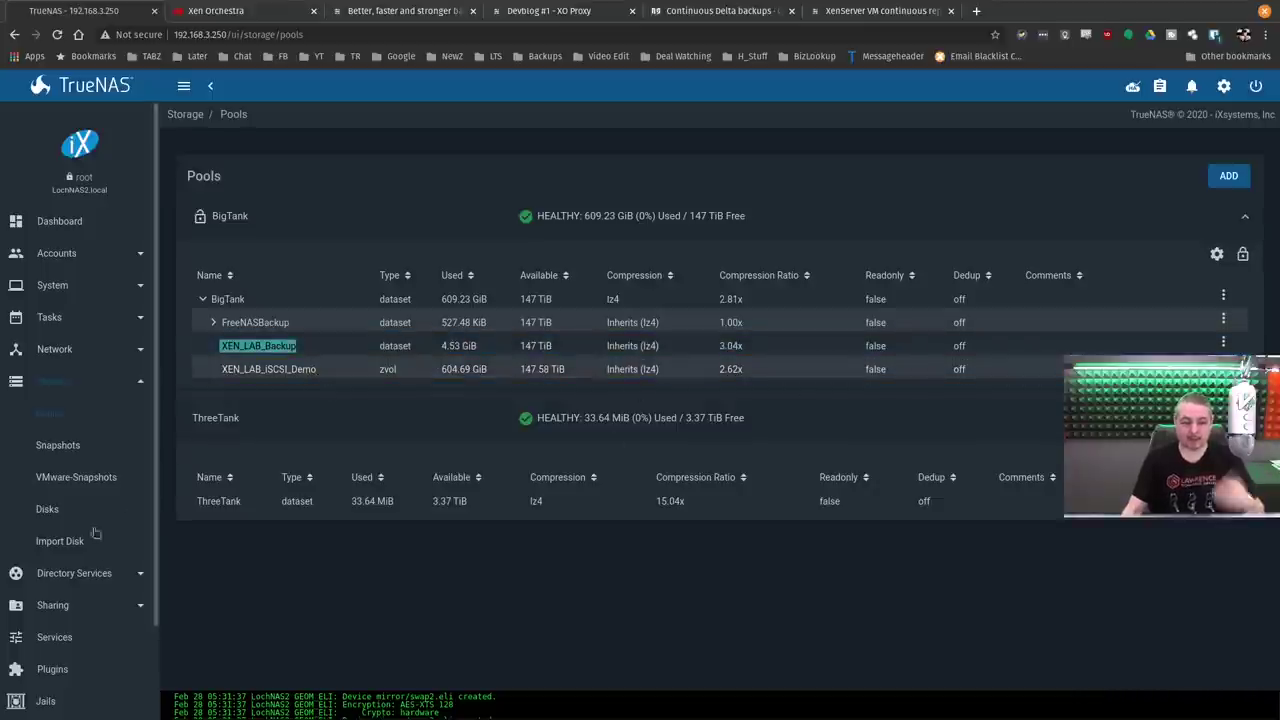
# Open the Unix (NFS) shares and examine the export path /mnt/BigTank/XEN_LAB_Backup.
pyautogui.scroll(-1, 95, 510)
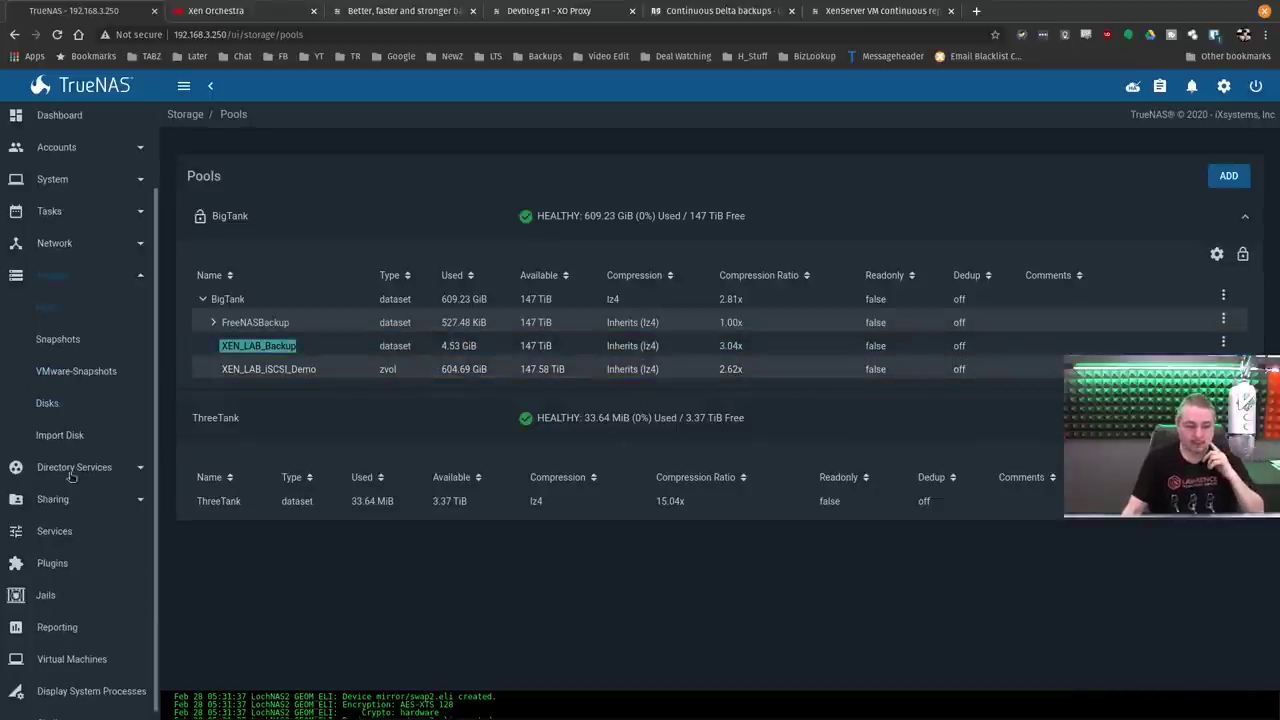
pyautogui.click(60, 501)
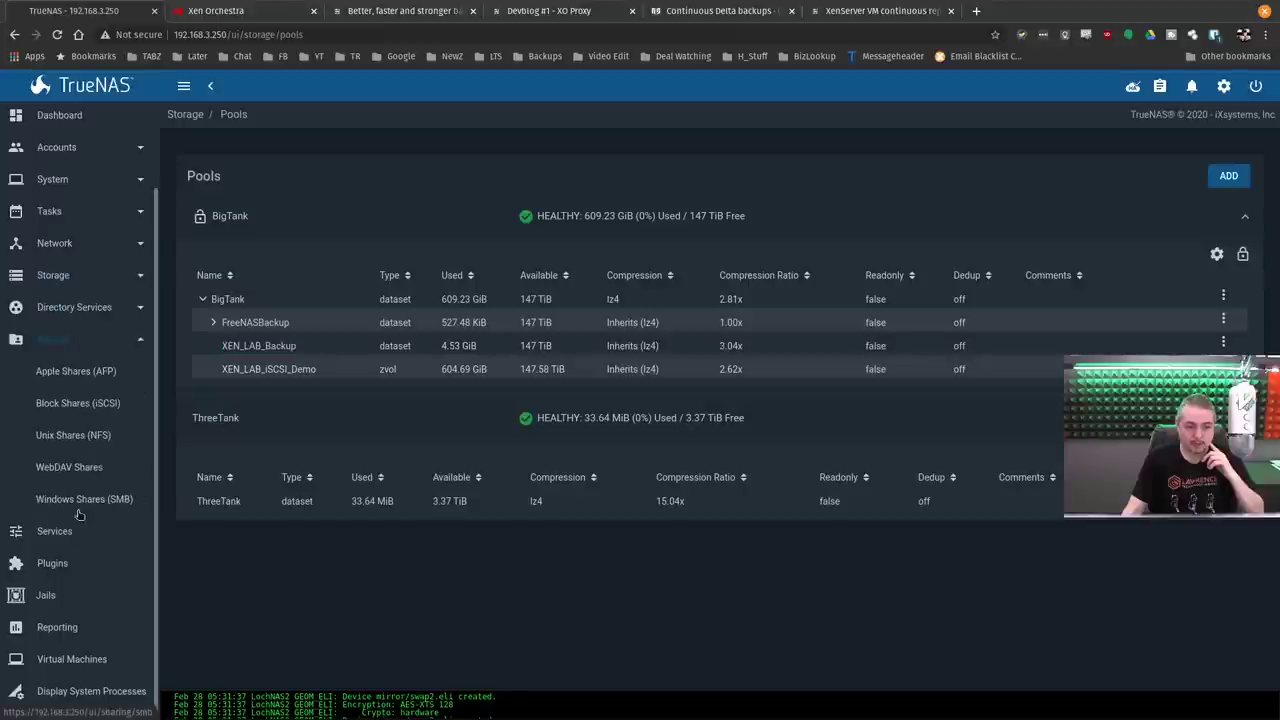
pyautogui.click(87, 434)
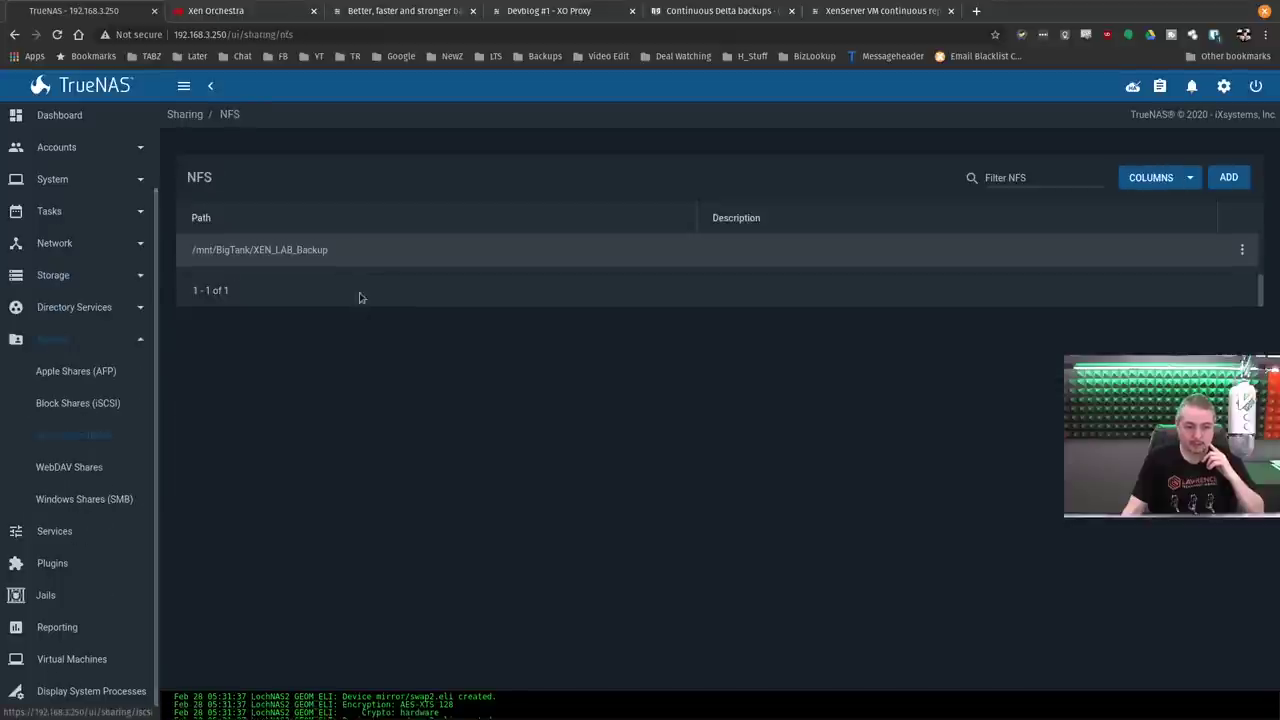
pyautogui.tripleClick(280, 248)
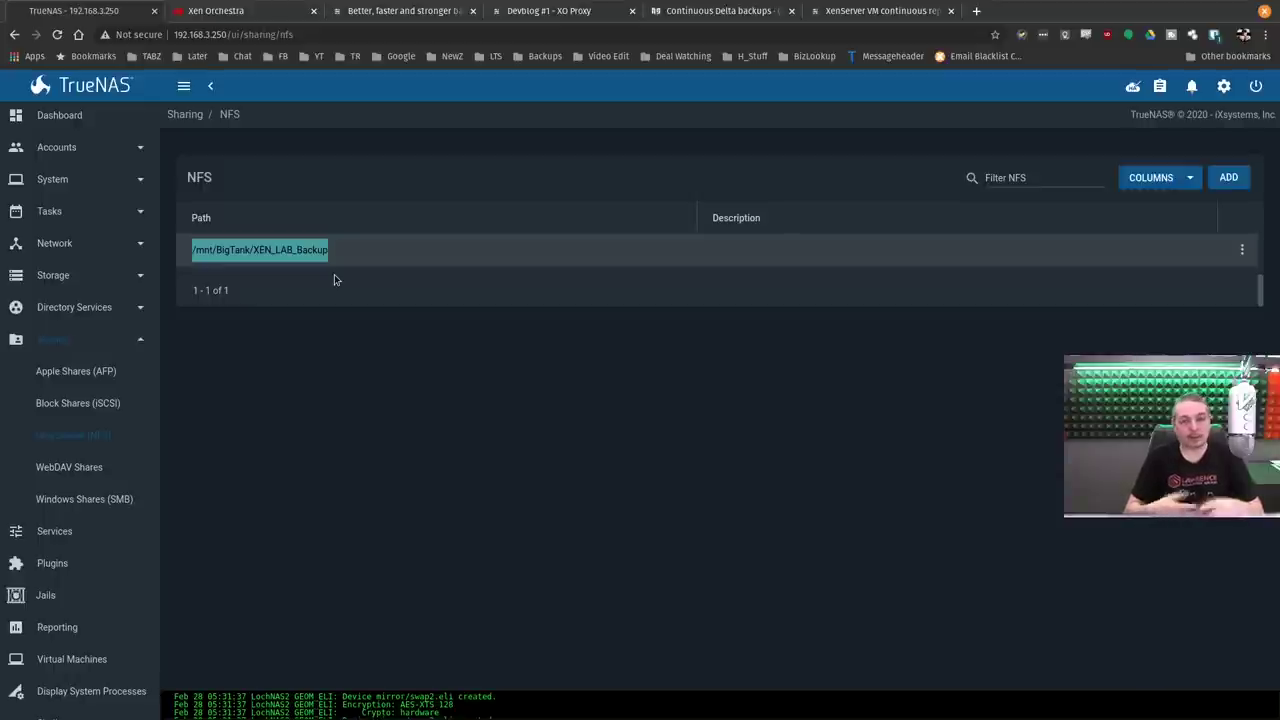
# Switch to Xen Orchestra and open the Remotes settings to examine the configured NFS remotes.
pyautogui.click(226, 8)
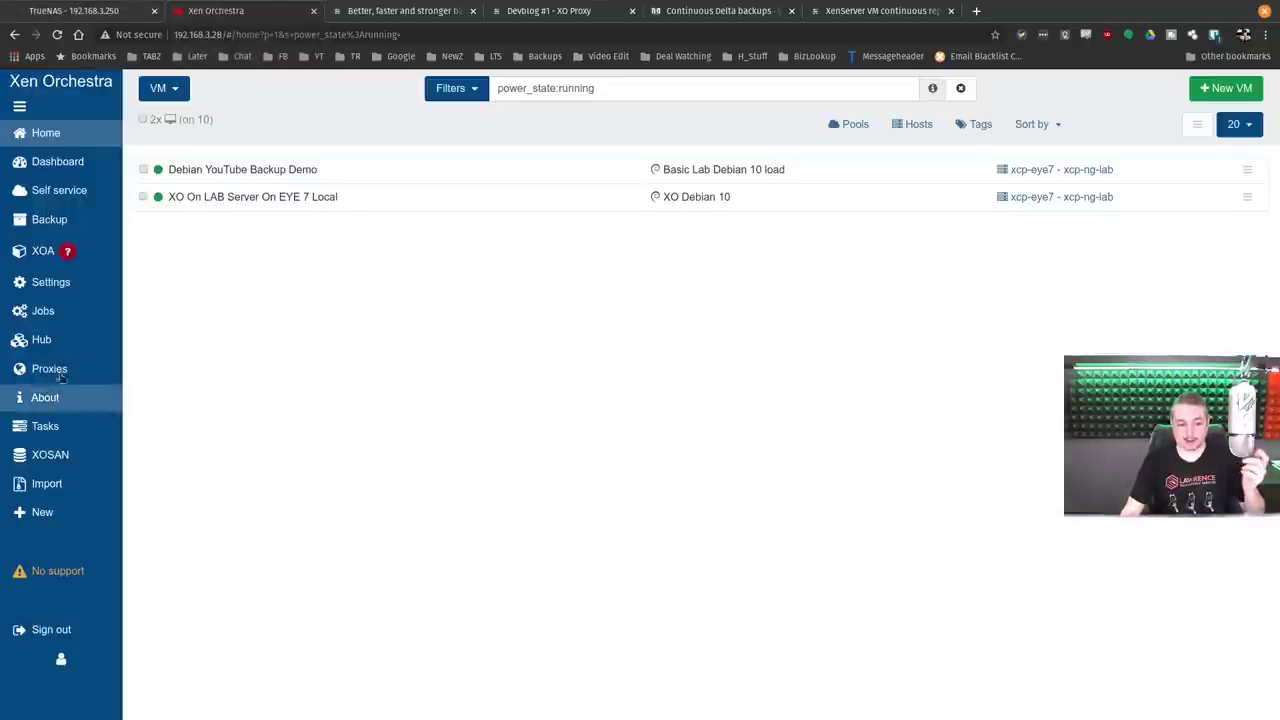
pyautogui.moveTo(60, 282)
pyautogui.click(168, 397)
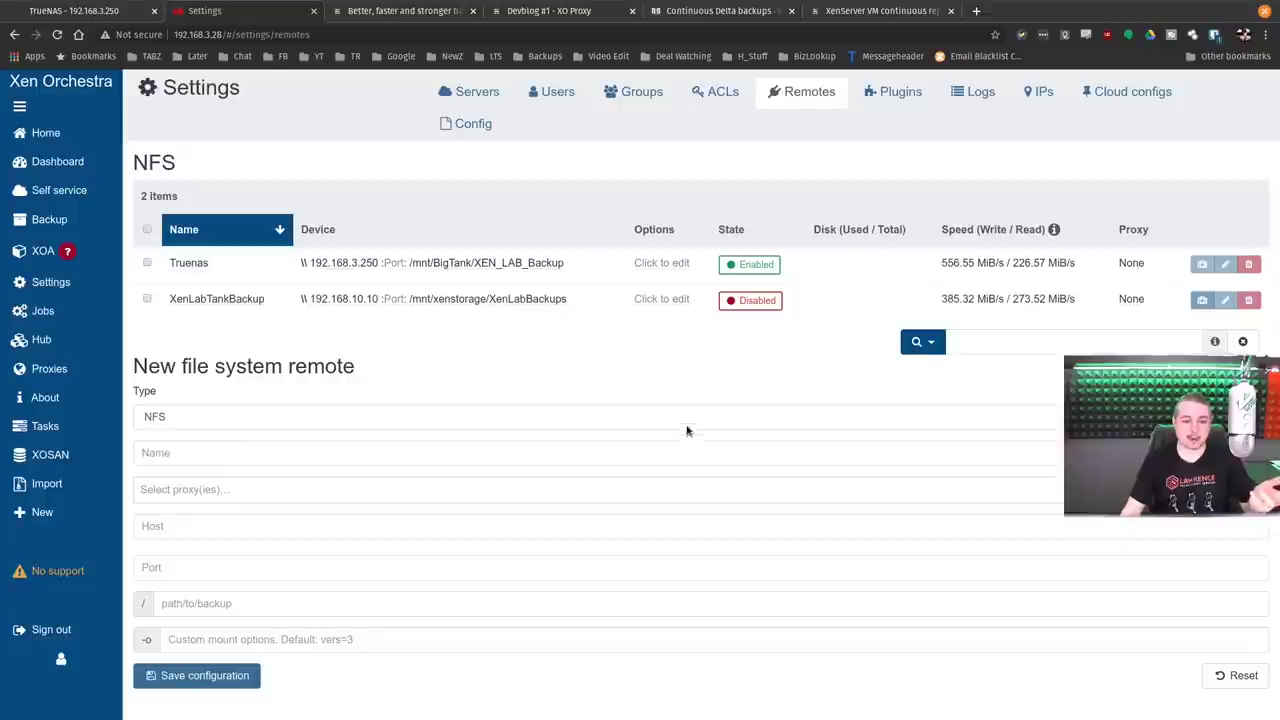
pyautogui.moveTo(60, 282)
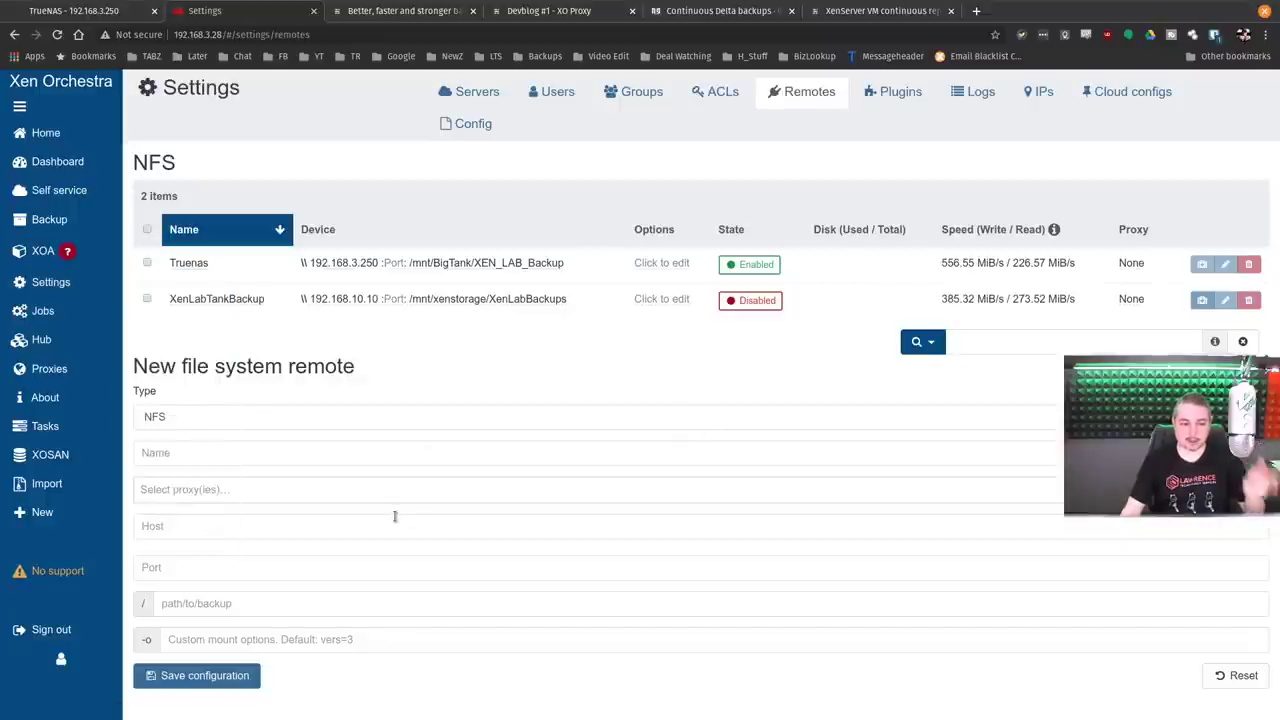
# Try the Local and SMB types for the new file system remote, and set the type back to NFS.
pyautogui.click(210, 421)
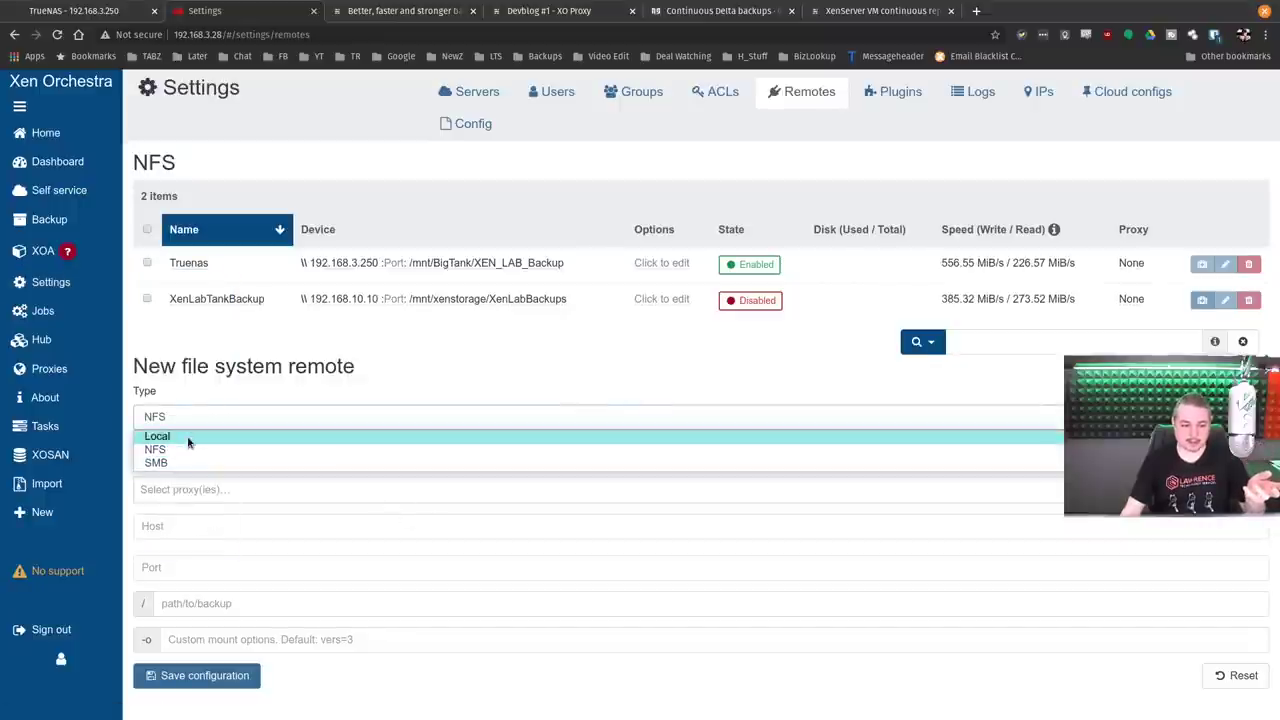
pyautogui.click(186, 438)
pyautogui.click(315, 525)
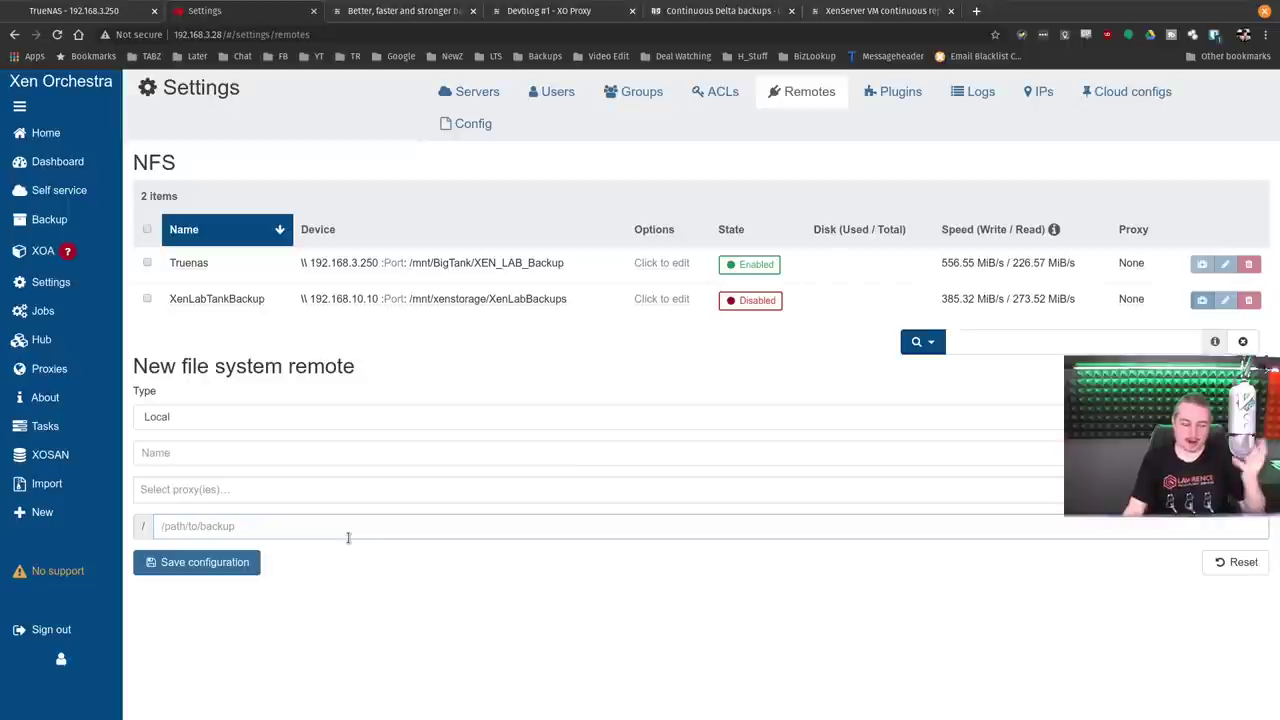
pyautogui.click(180, 424)
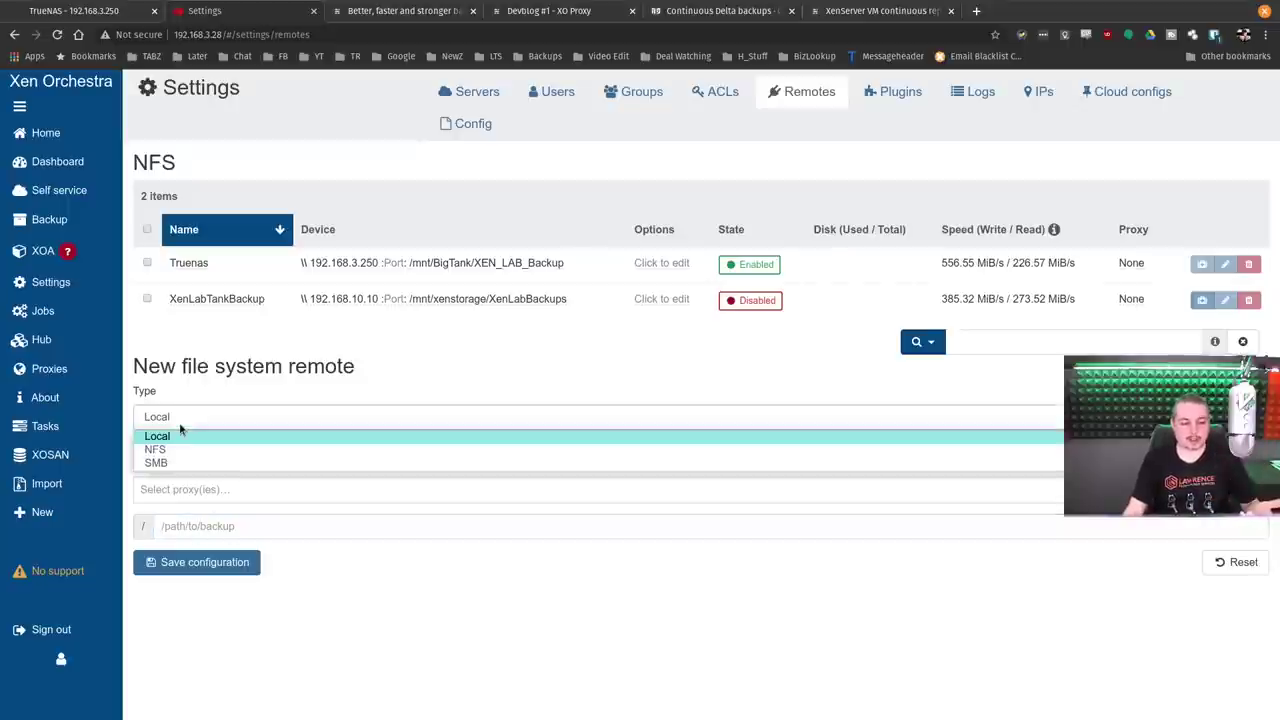
pyautogui.press('Down')
pyautogui.press('Return')
pyautogui.click(180, 424)
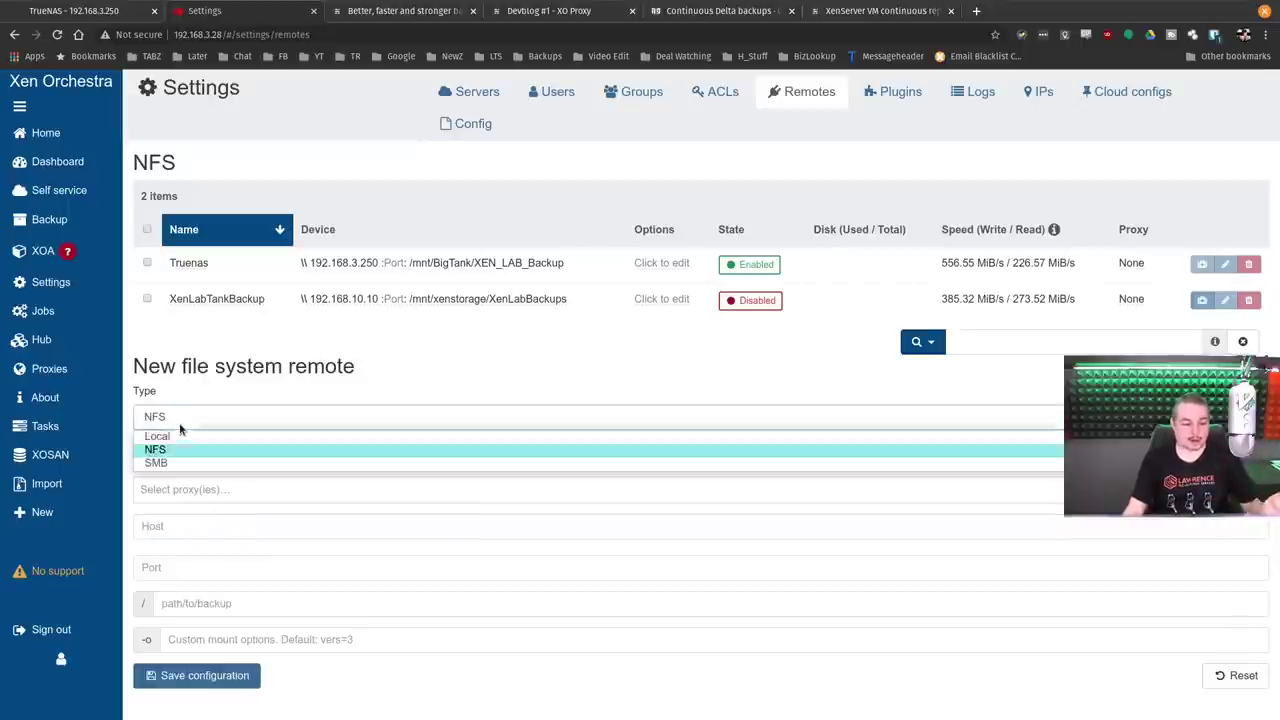
pyautogui.press('Down')
pyautogui.press('Return')
pyautogui.click(208, 416)
pyautogui.click(206, 449)
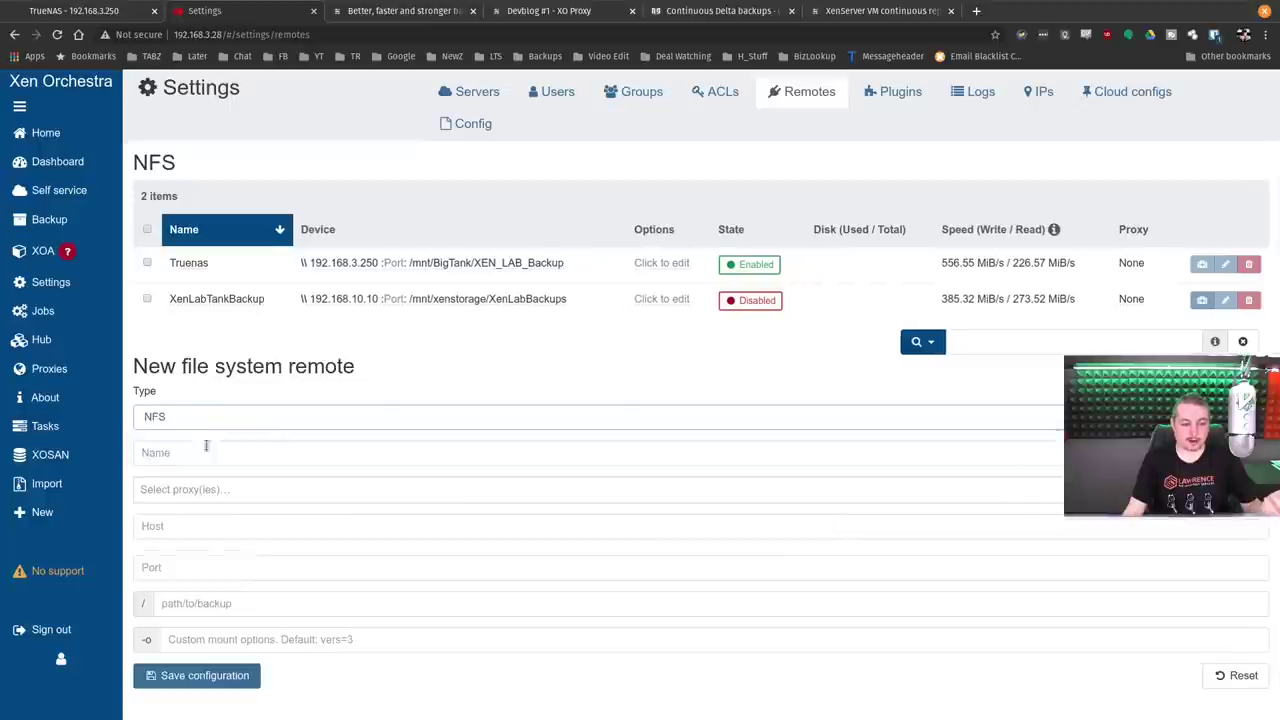
# Open the Truenas remote's configuration for editing and compare its host and path with the NFS share in TrueNAS.
pyautogui.click(1225, 264)
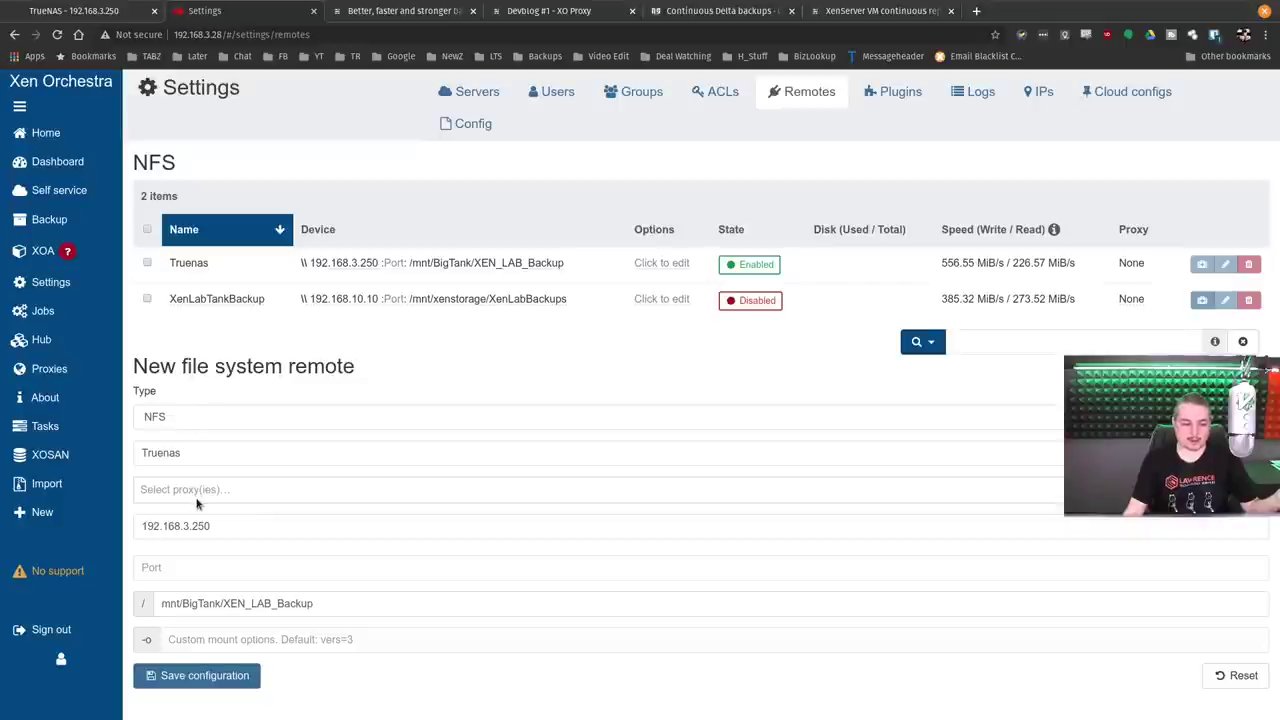
pyautogui.click(245, 528)
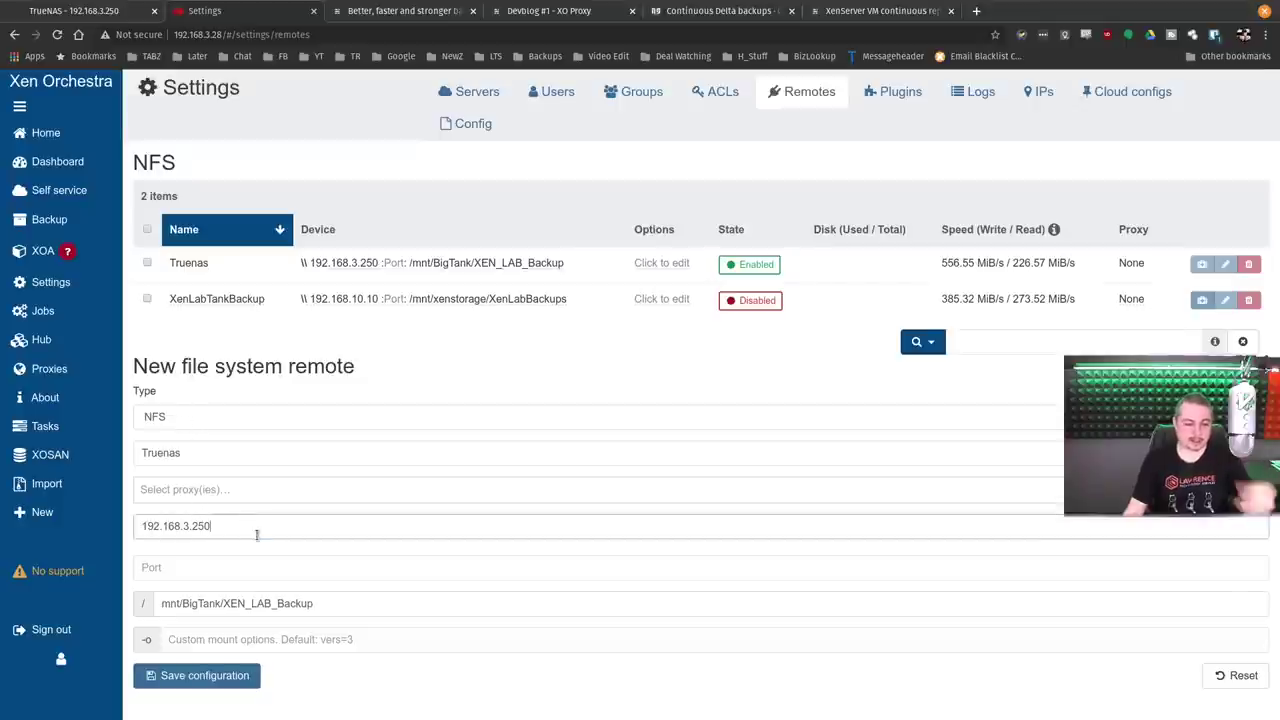
pyautogui.click(43, 14)
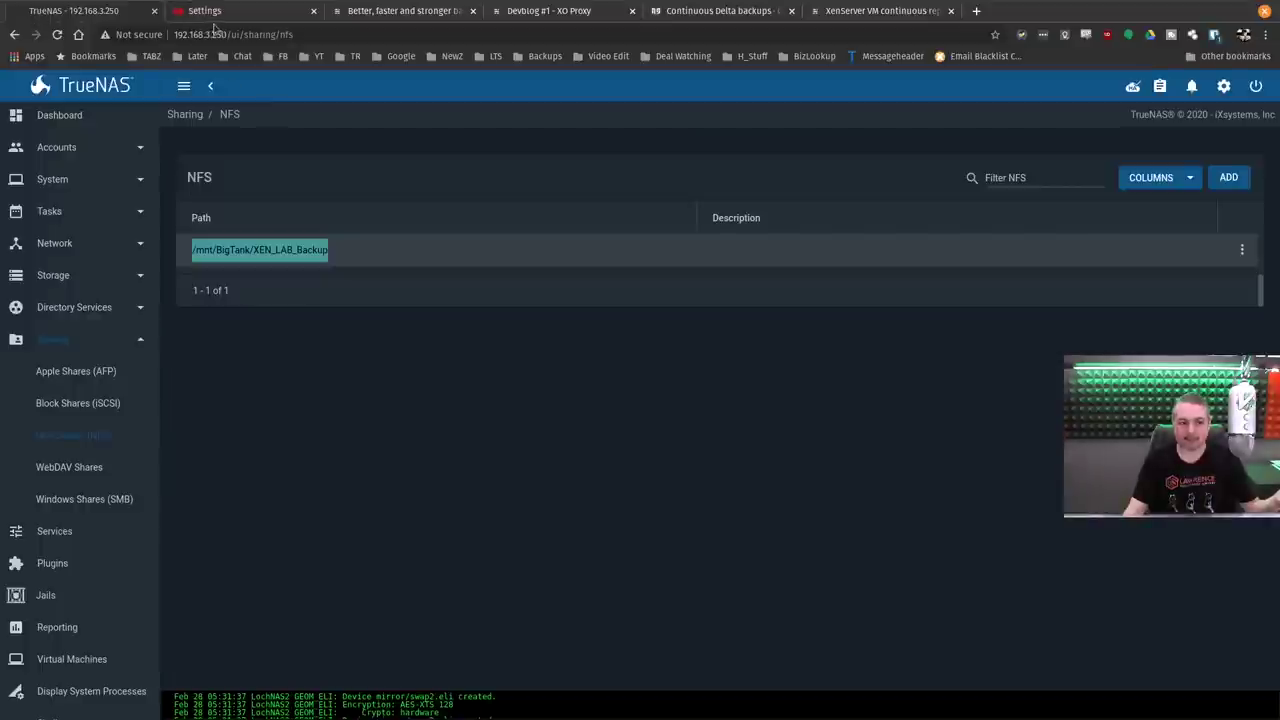
# Return to Xen Orchestra, test the Truenas remote, and dismiss the test result.
pyautogui.click(215, 15)
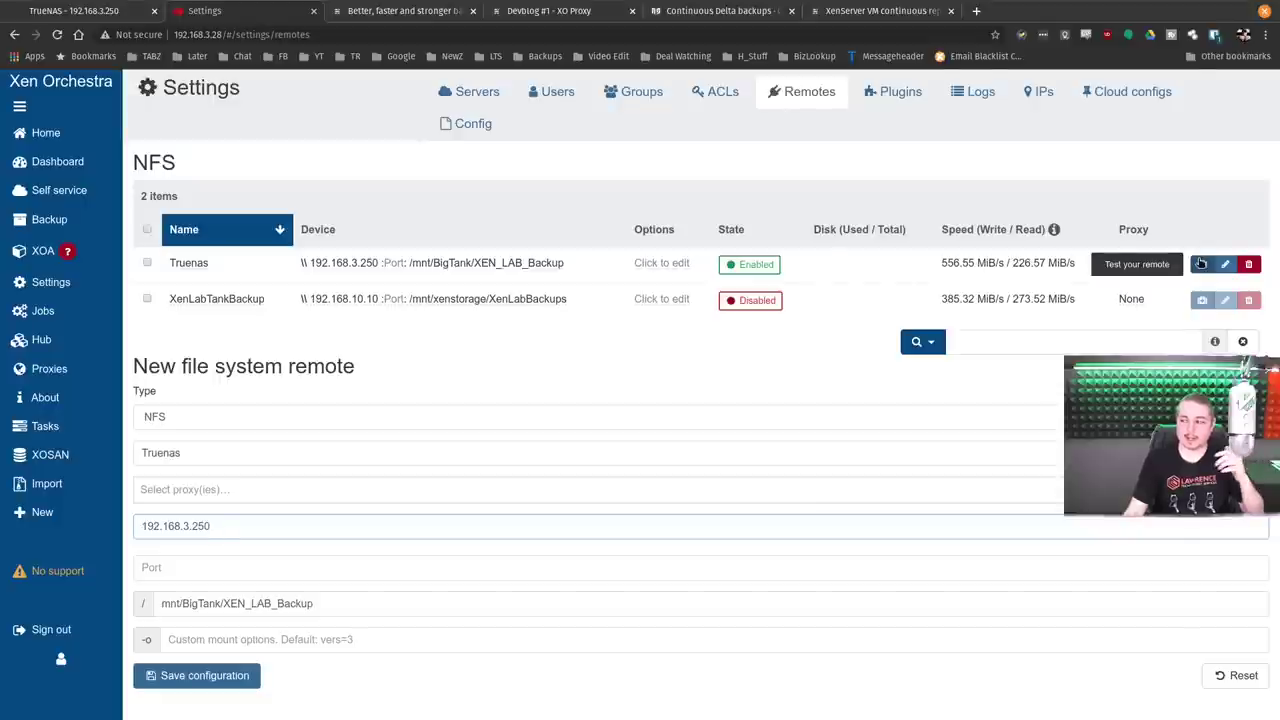
pyautogui.click(1201, 263)
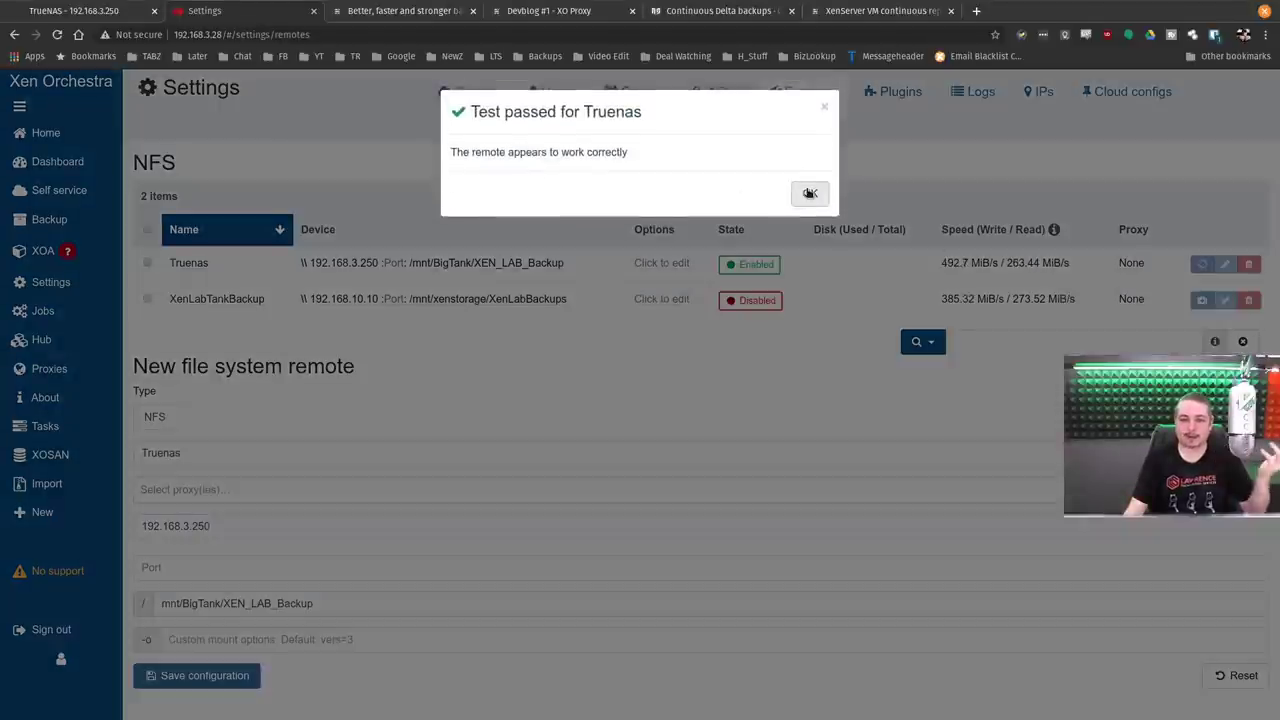
pyautogui.click(810, 195)
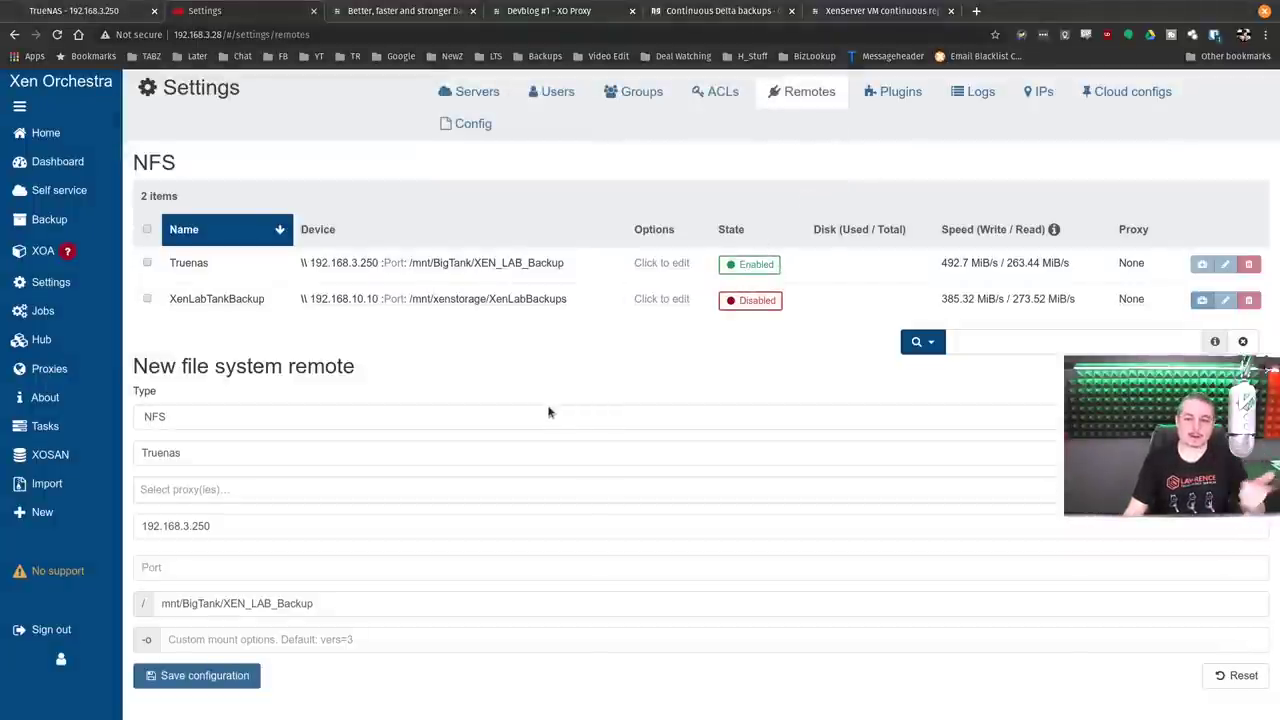
# Review the XOA backup diagram in the blog article and examine the disks on the Eye7 Local NVME storage in Xen Orchestra.
pyautogui.click(380, 10)
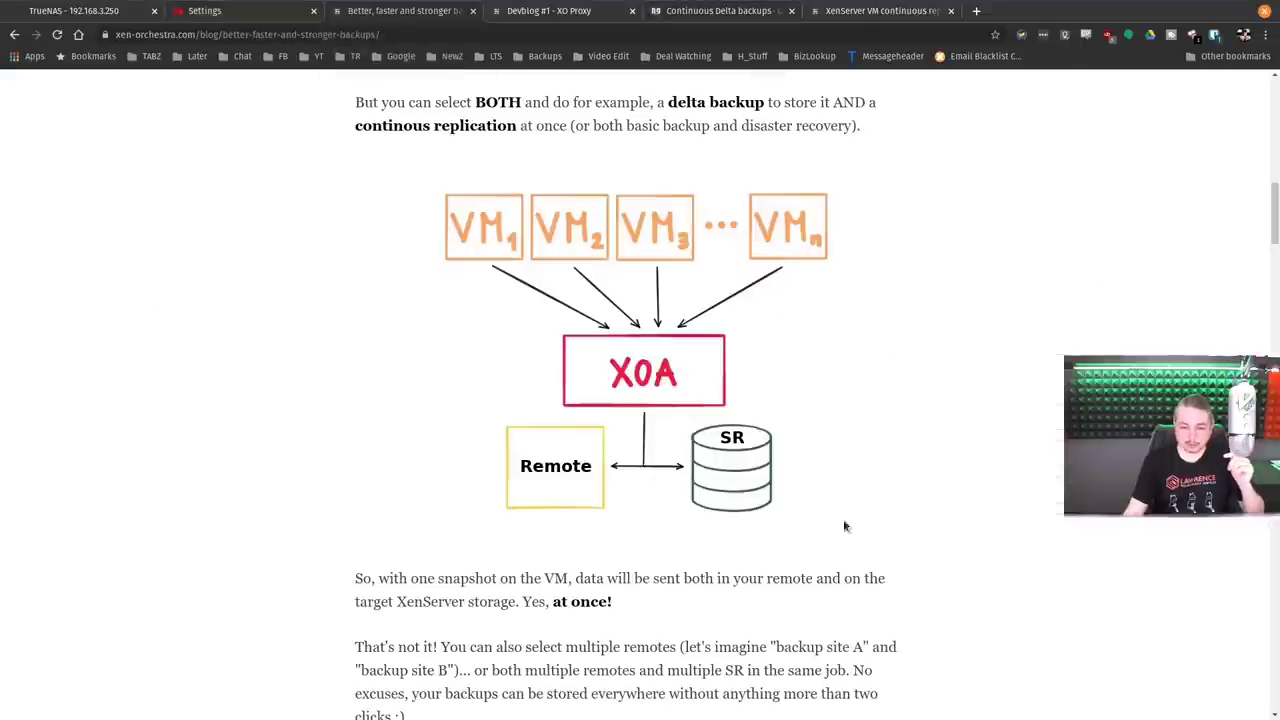
pyautogui.click(245, 10)
pyautogui.moveTo(63, 135)
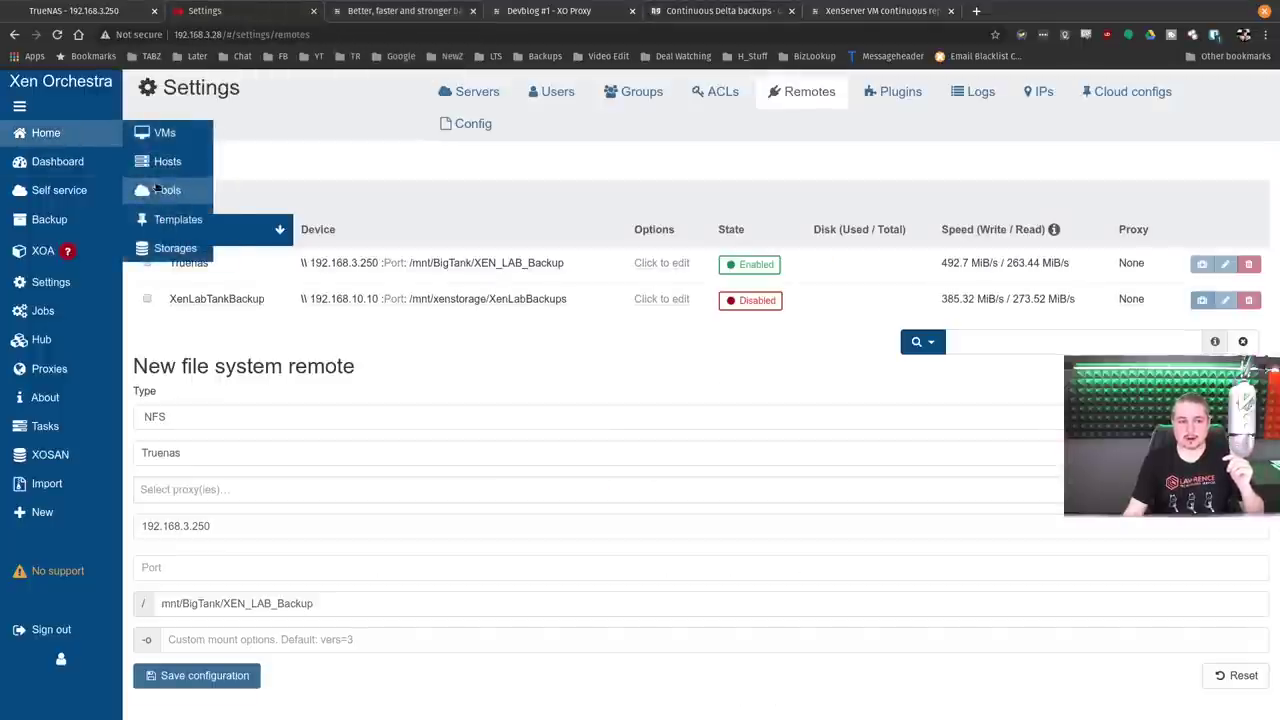
pyautogui.click(177, 249)
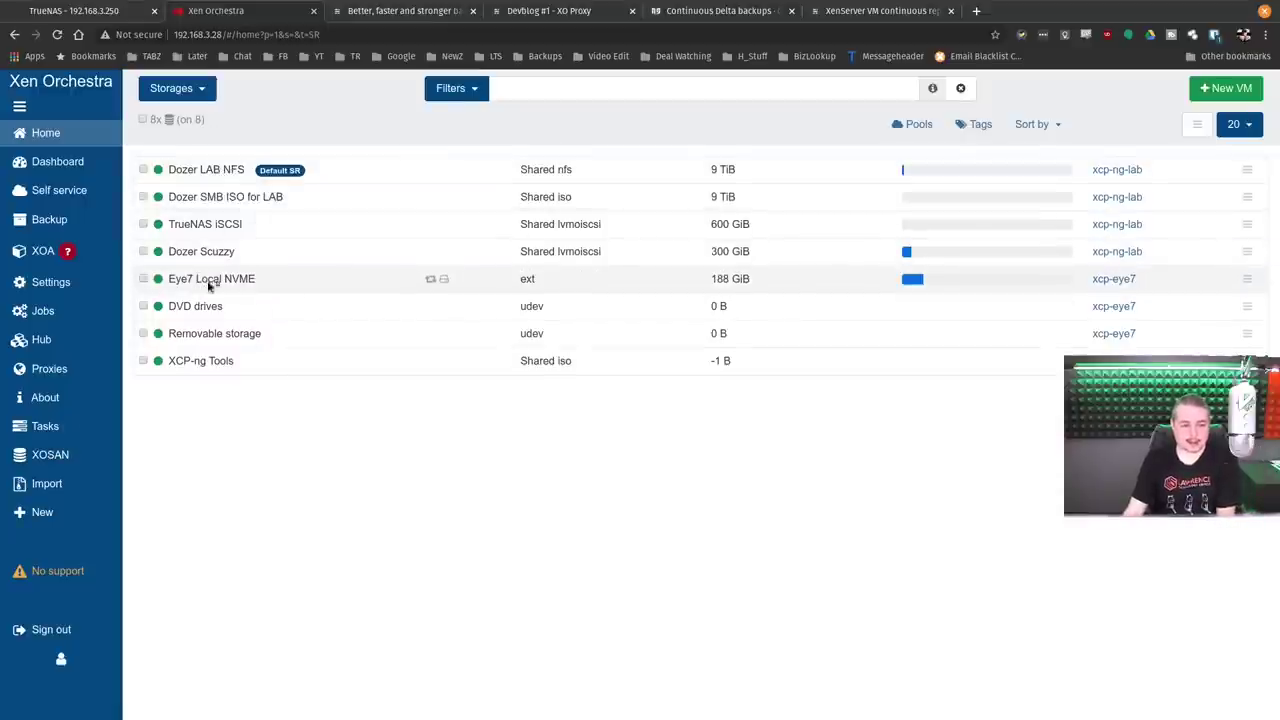
pyautogui.click(253, 281)
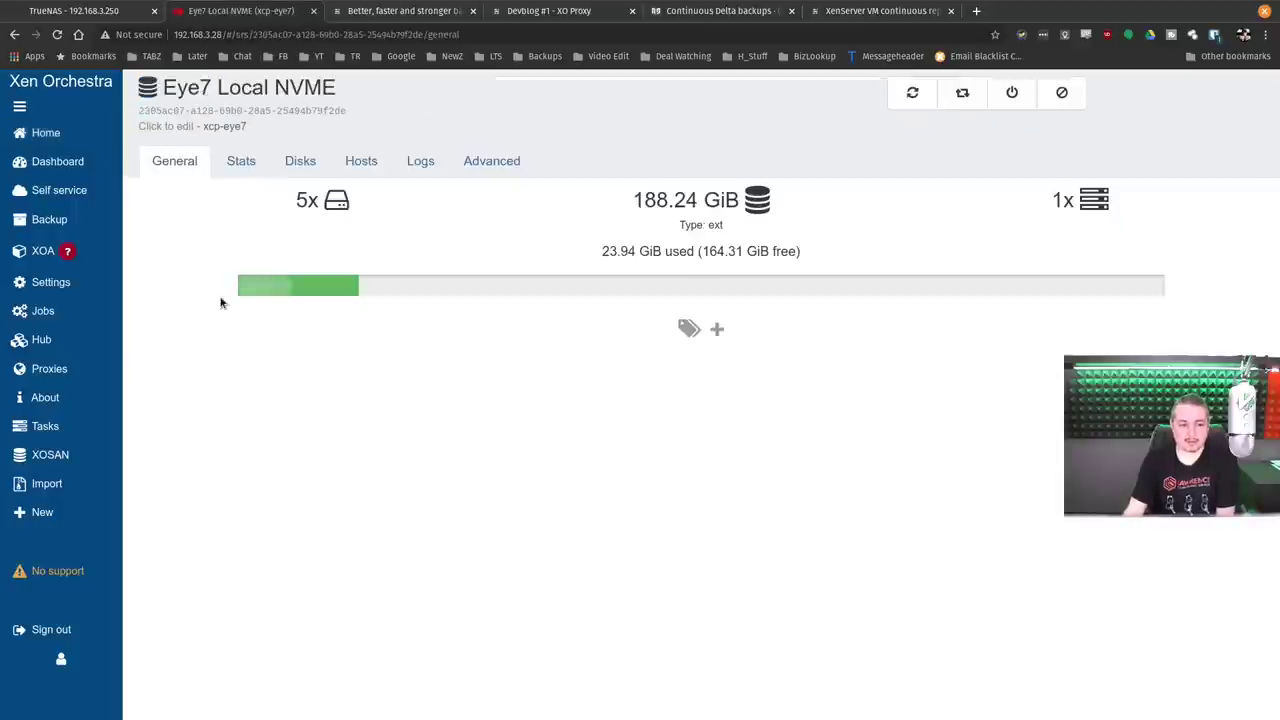
pyautogui.click(302, 164)
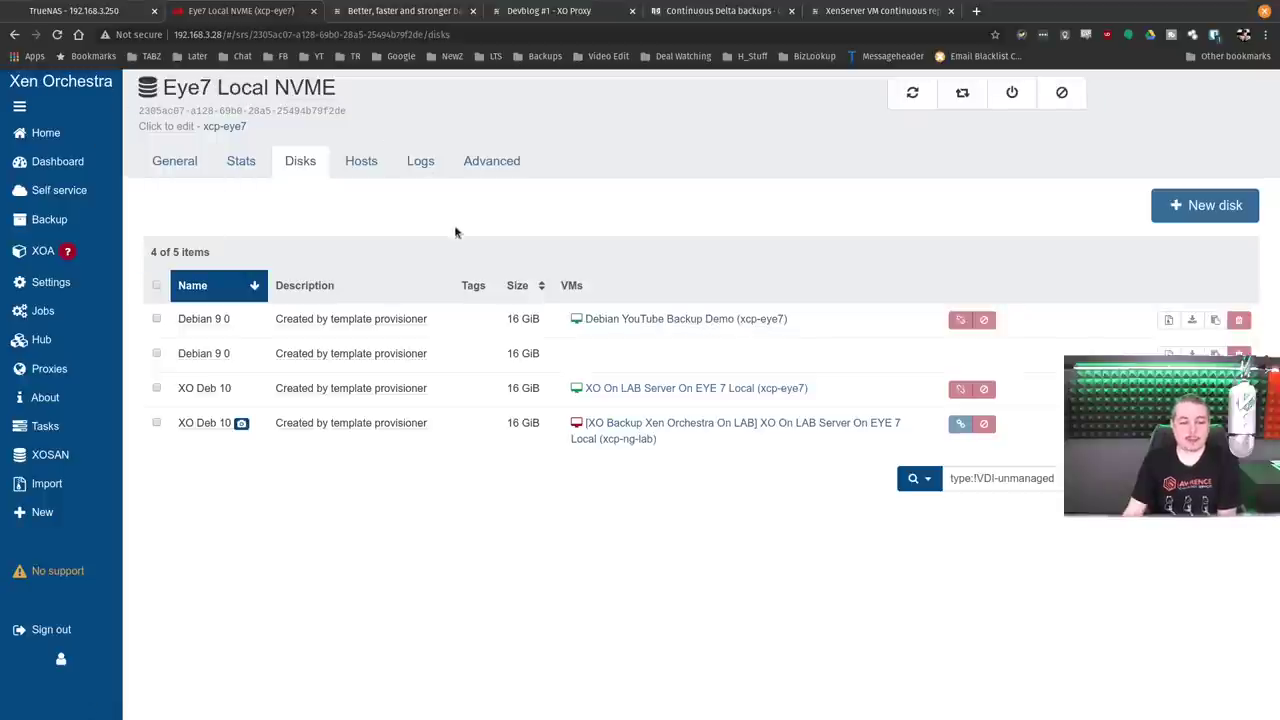
pyautogui.click(253, 96)
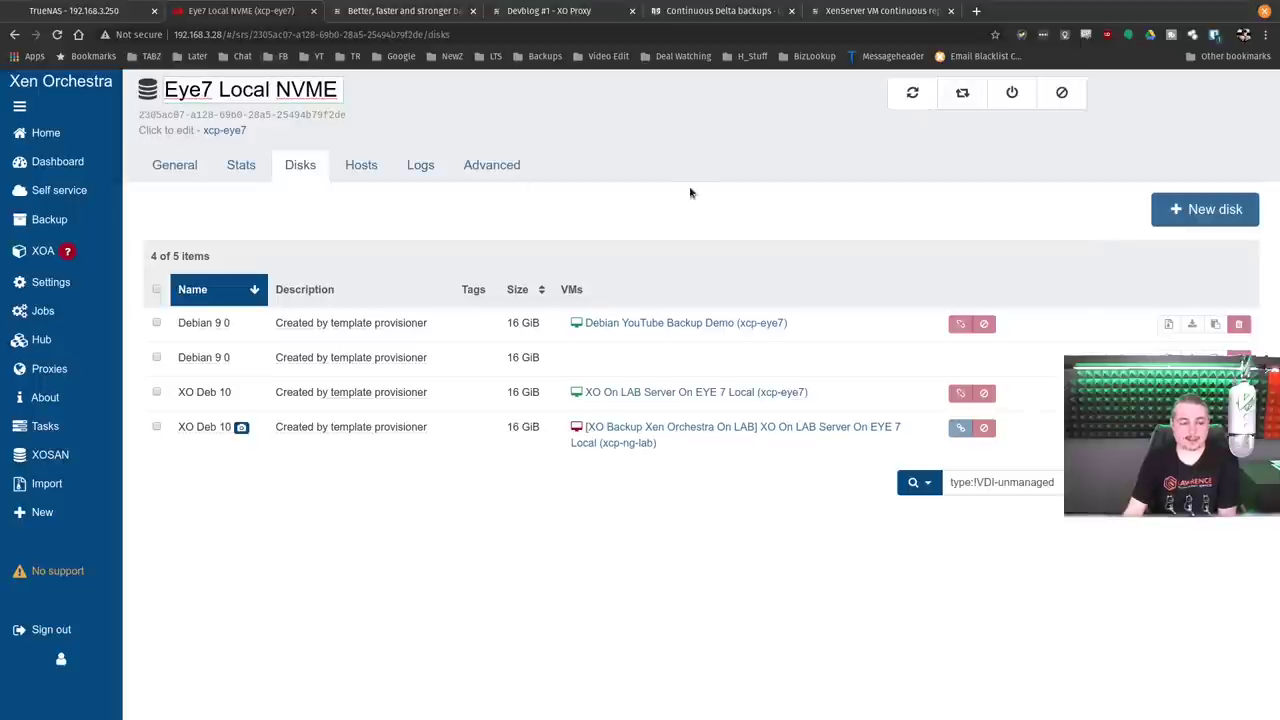
# Examine the disks of the Debian YouTube Backup Demo VM and open the storage repository that holds its disk.
pyautogui.moveTo(45, 132)
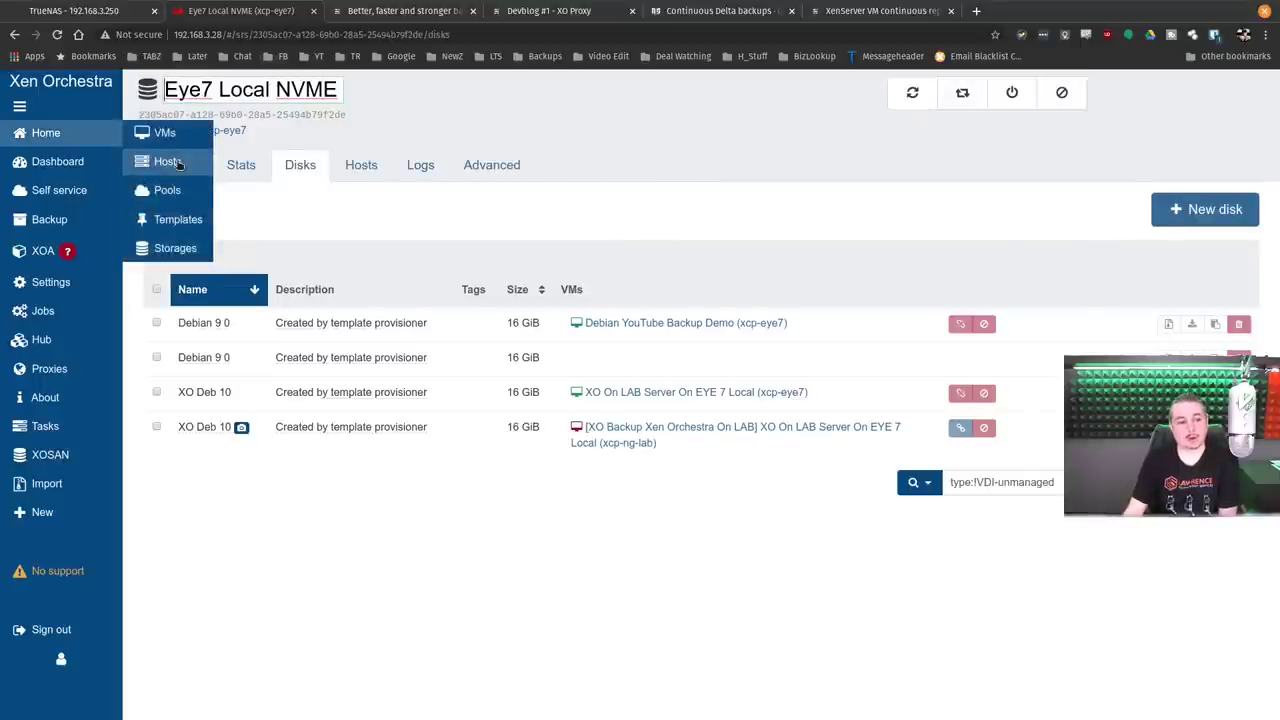
pyautogui.click(162, 163)
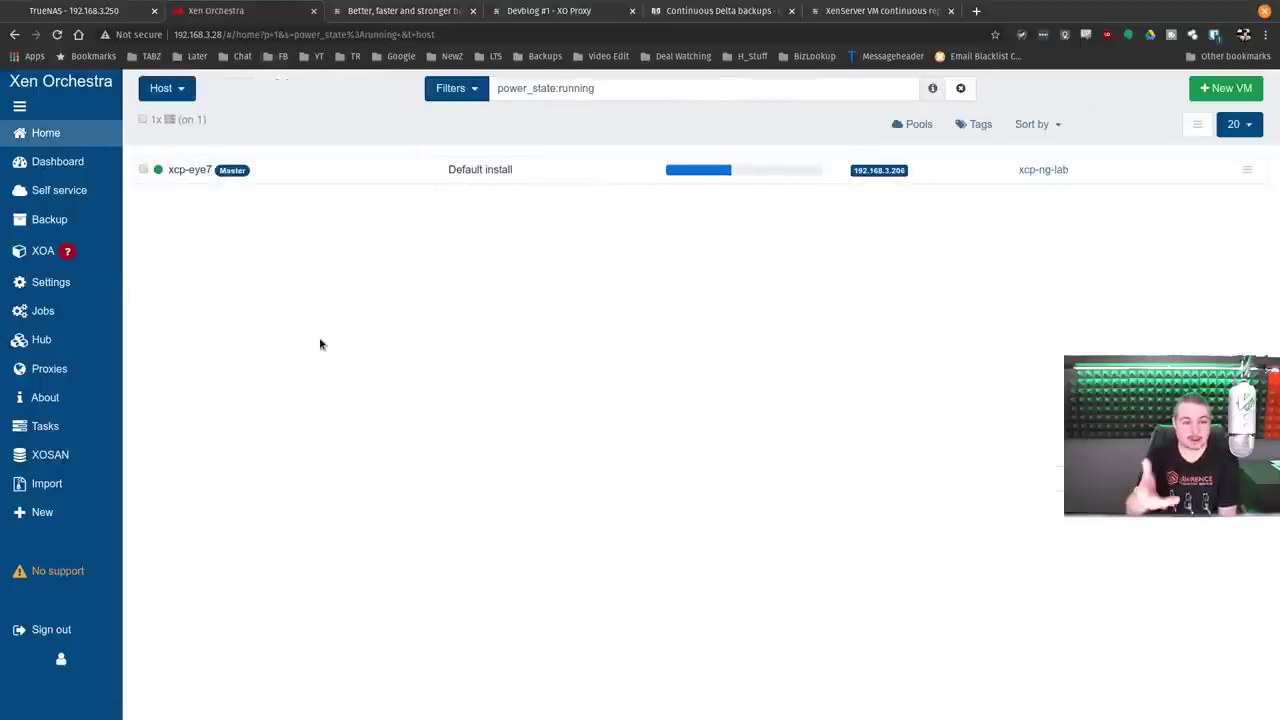
pyautogui.click(167, 88)
pyautogui.click(160, 131)
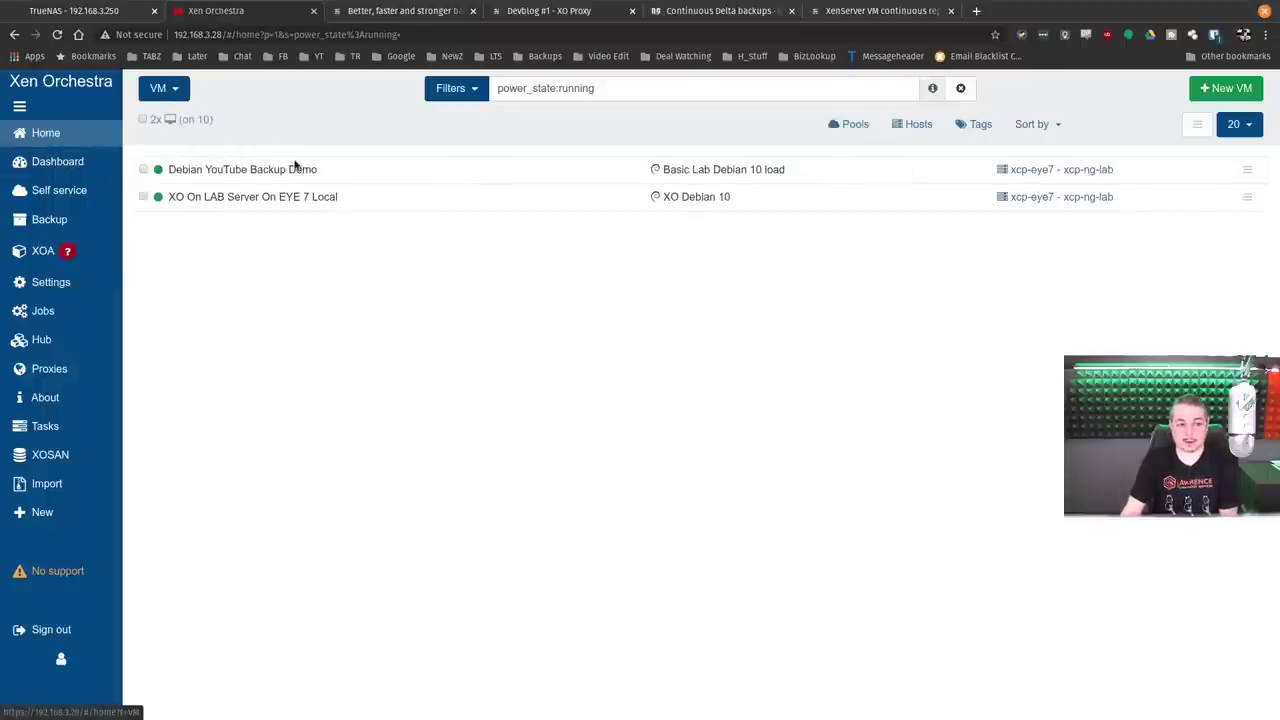
pyautogui.click(287, 172)
pyautogui.click(455, 178)
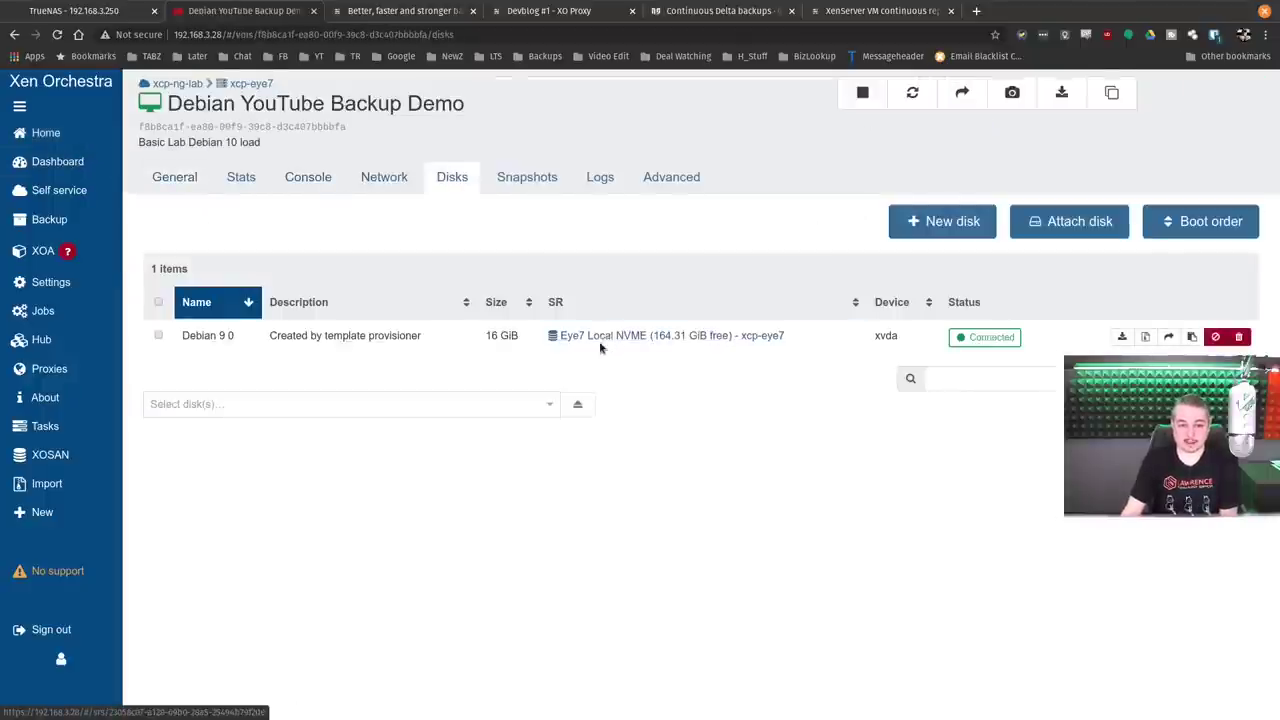
pyautogui.click(614, 335)
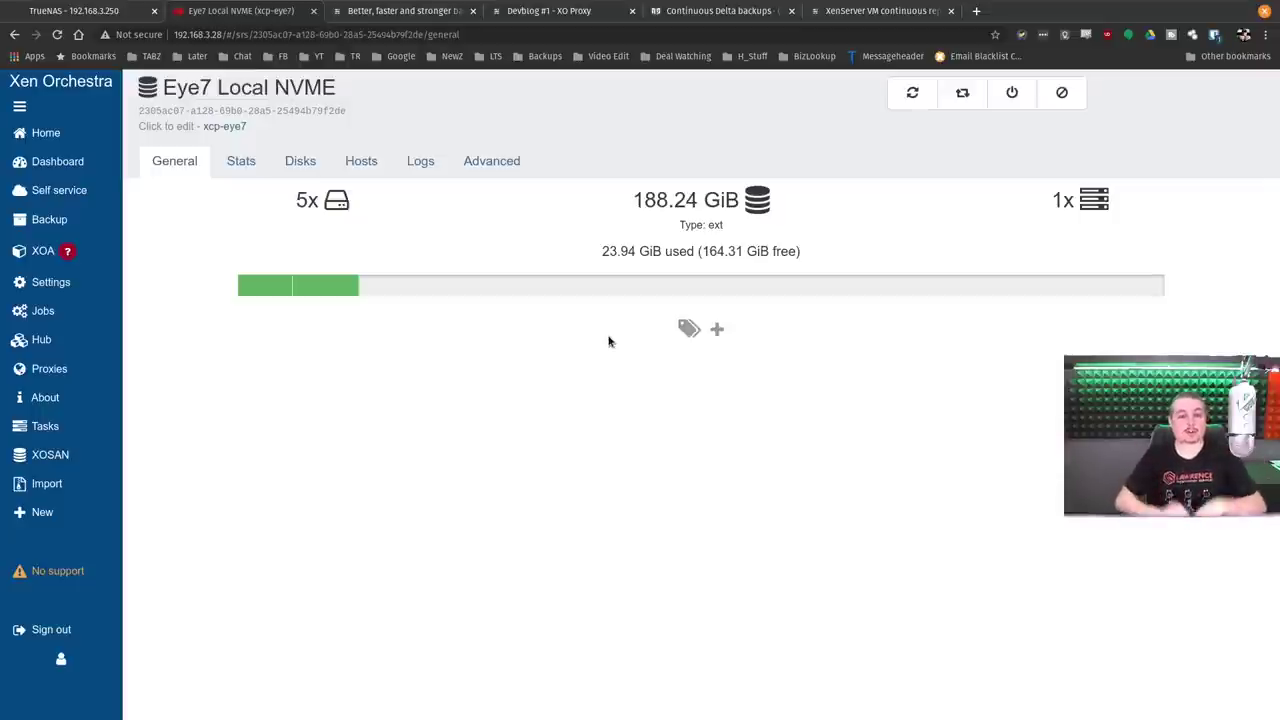
# Review the list of storages and the list of running hosts.
pyautogui.moveTo(110, 133)
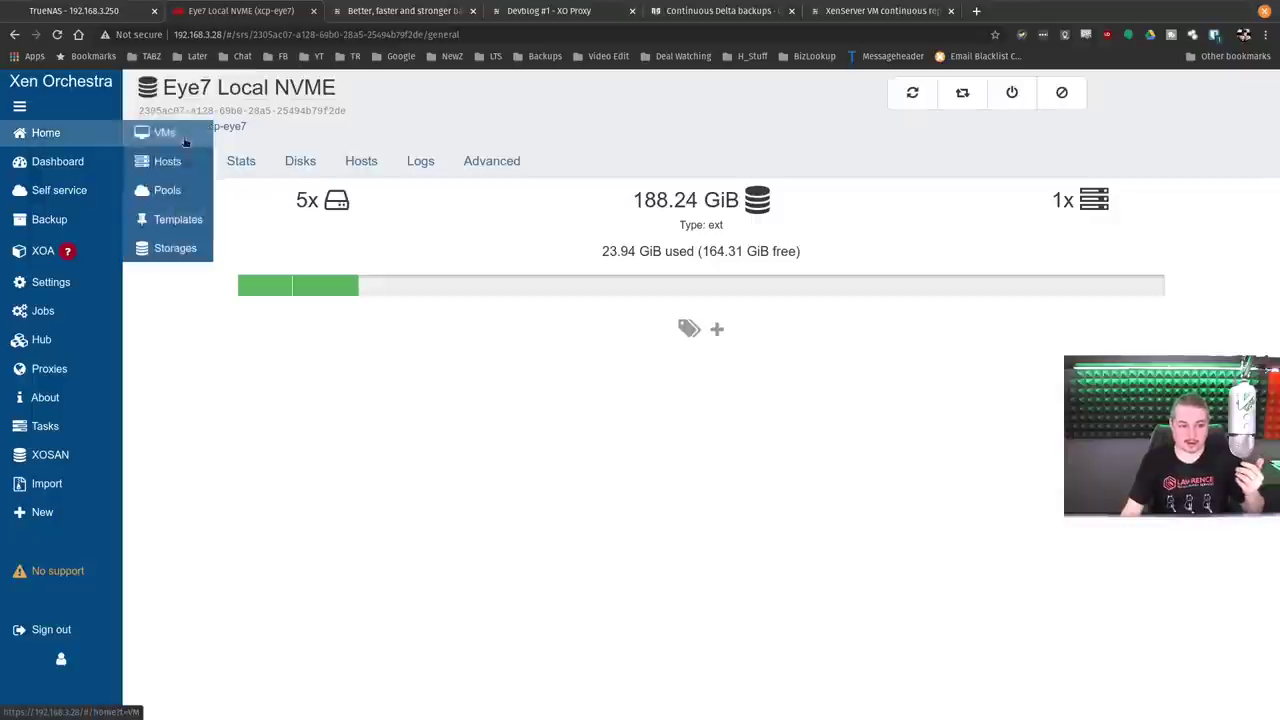
pyautogui.click(172, 247)
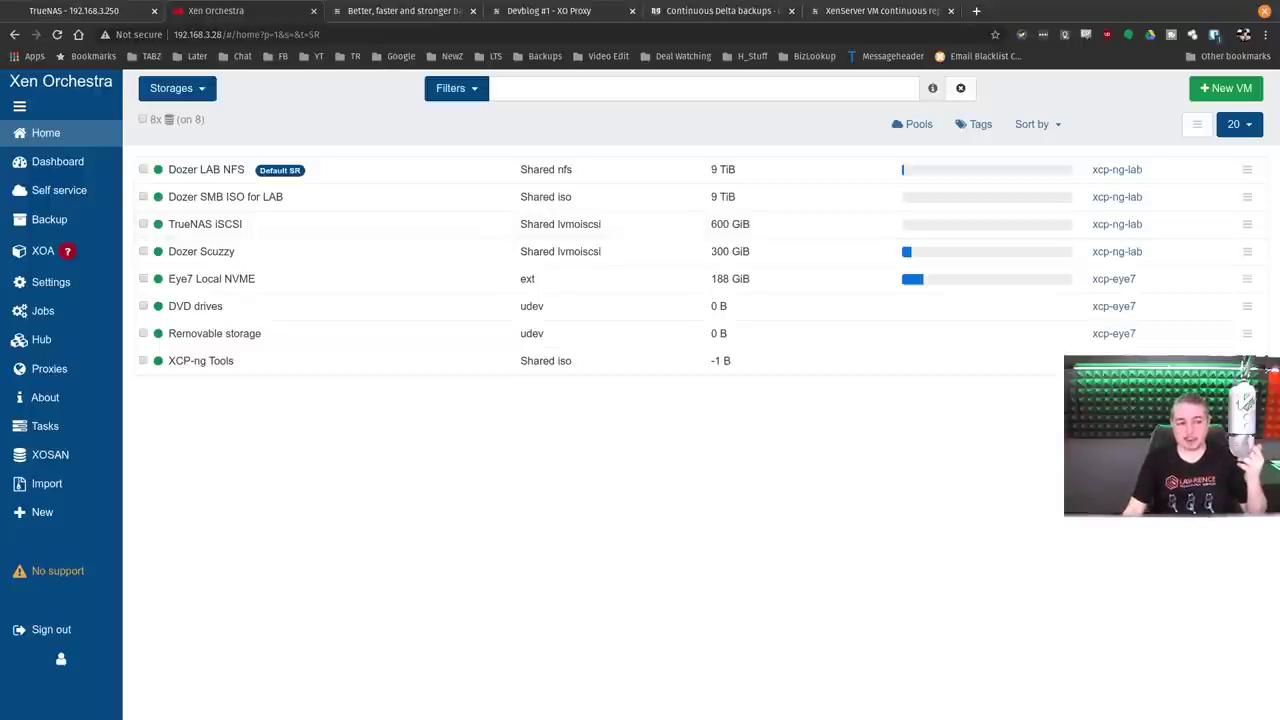
pyautogui.moveTo(52, 133)
pyautogui.click(161, 163)
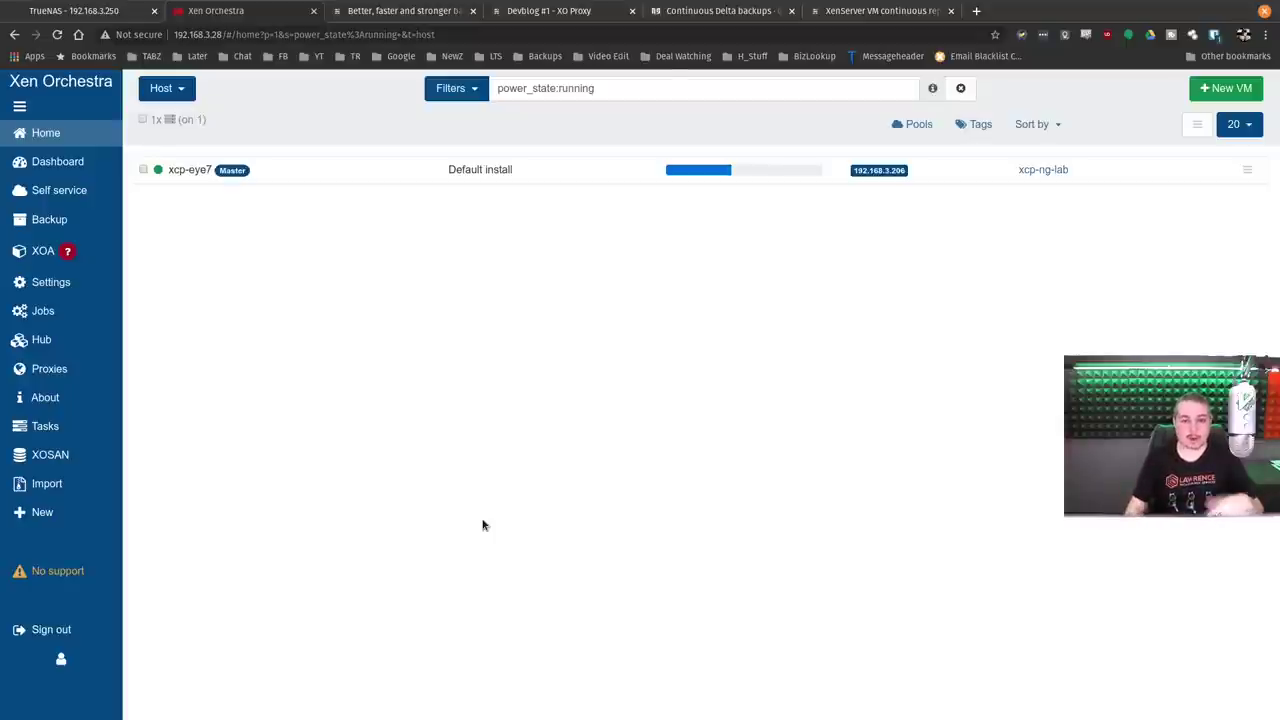
# Switch to the XO Proxy devblog article and review its Backup today section and the classic backup diagram.
pyautogui.click(60, 11)
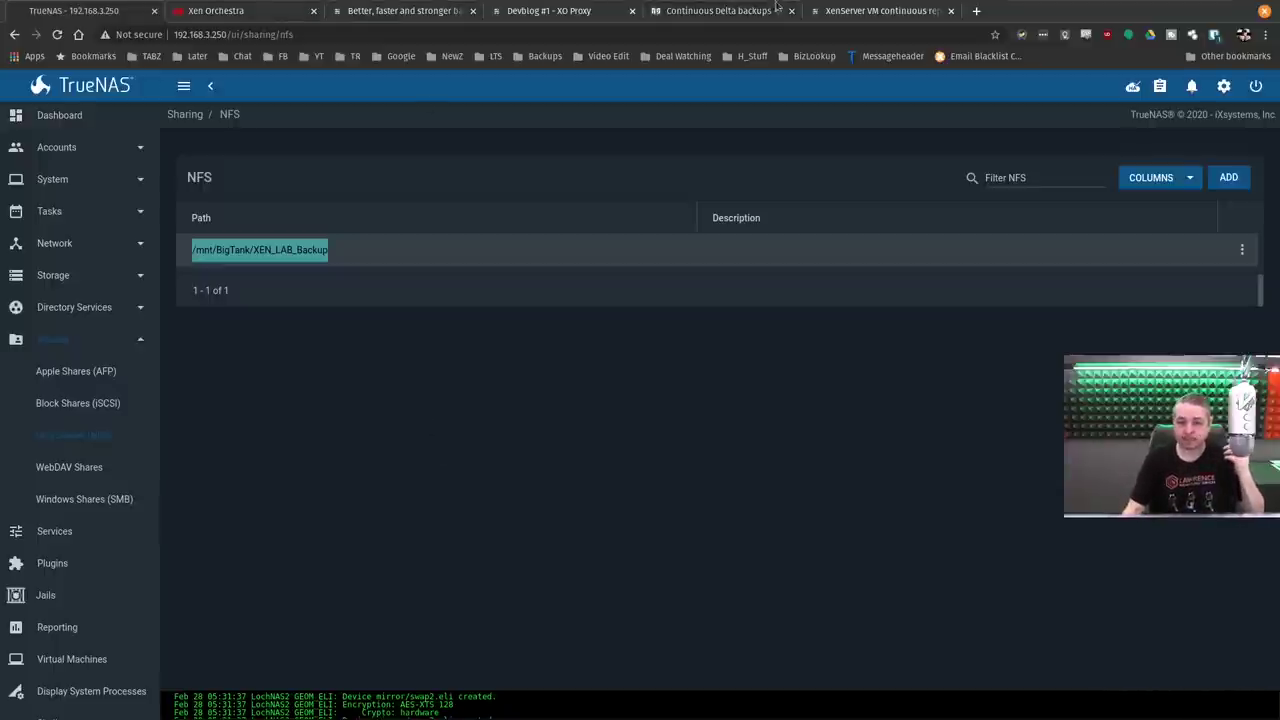
pyautogui.click(567, 8)
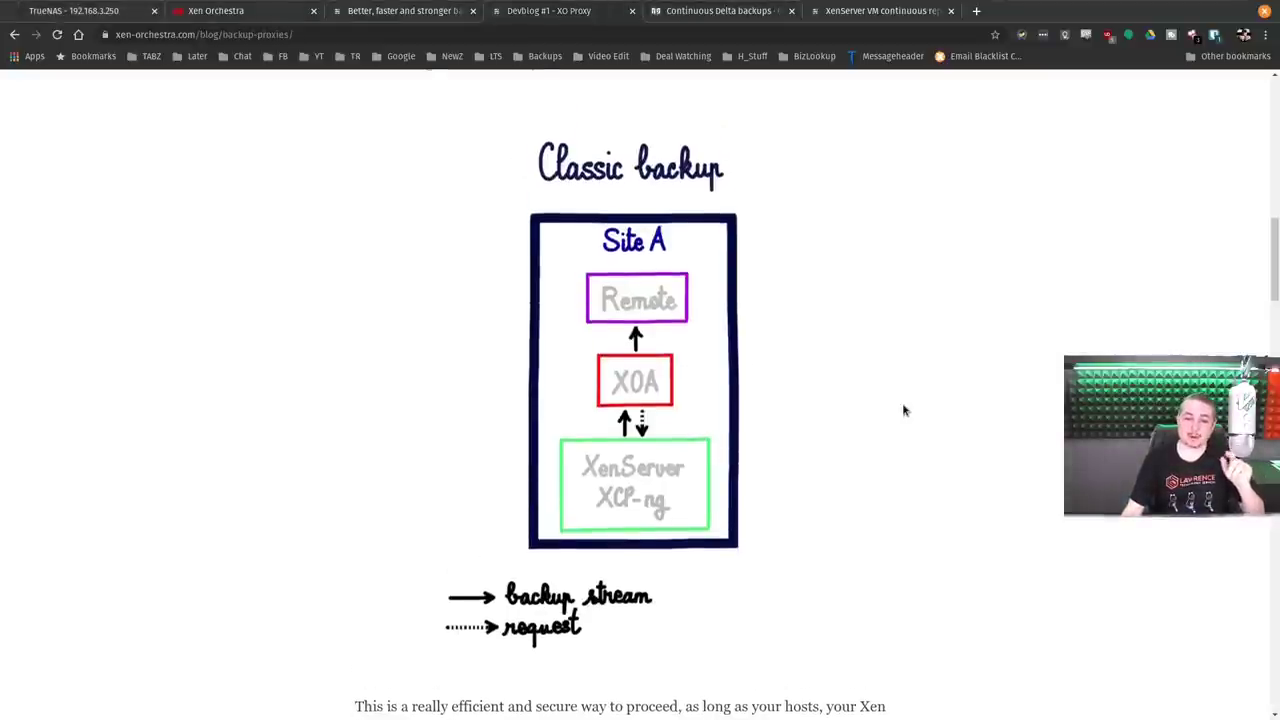
pyautogui.scroll(1, 903, 410)
pyautogui.scroll(5, 903, 410)
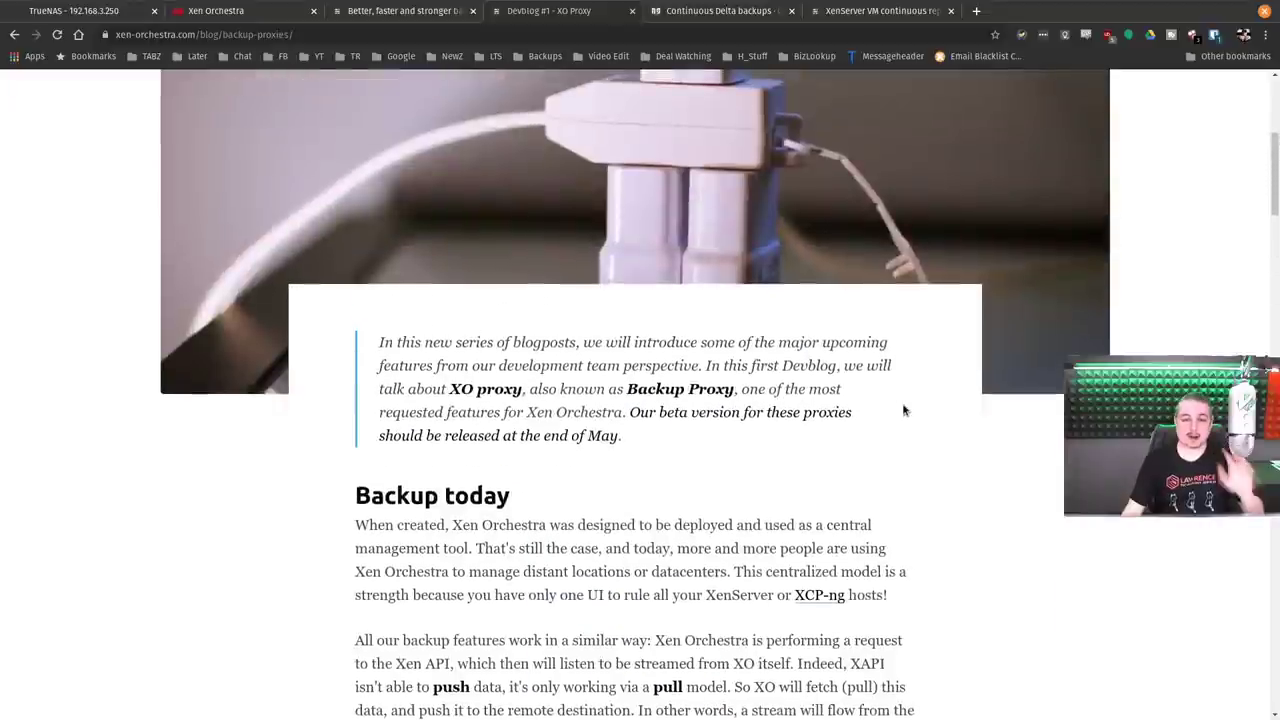
pyautogui.scroll(-2, 903, 410)
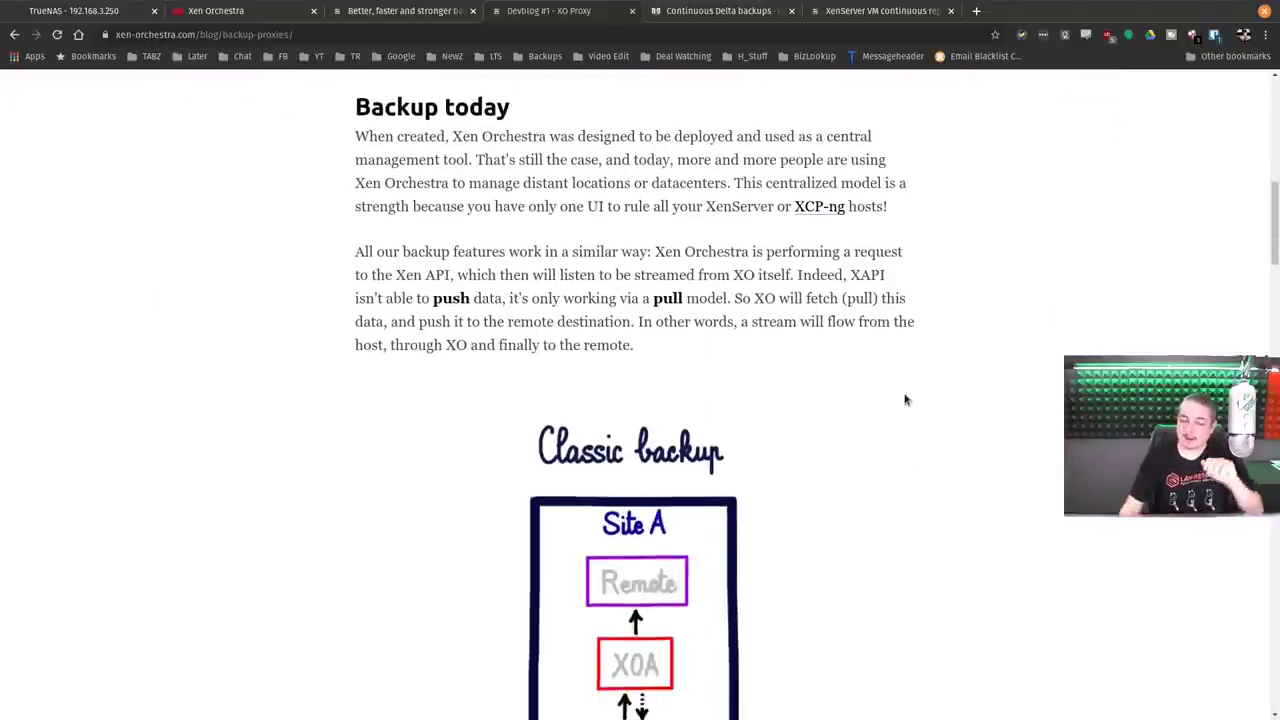
pyautogui.scroll(-2, 905, 400)
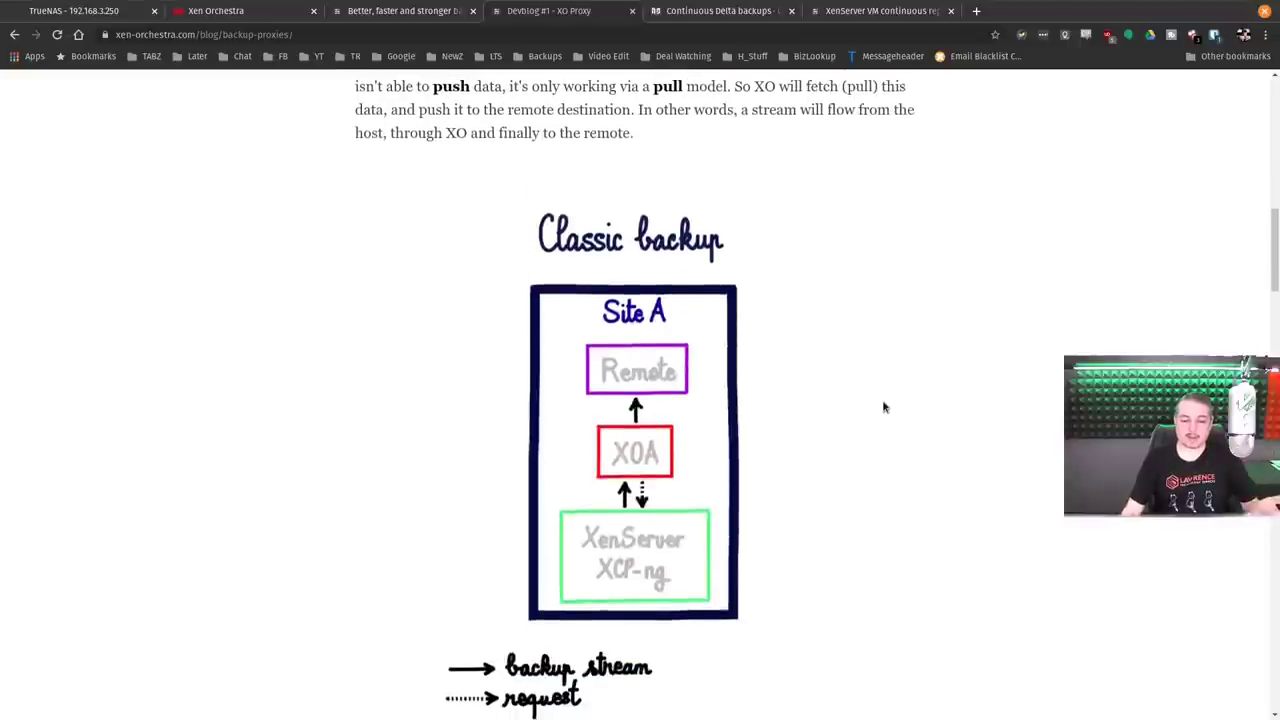
pyautogui.scroll(-1, 883, 407)
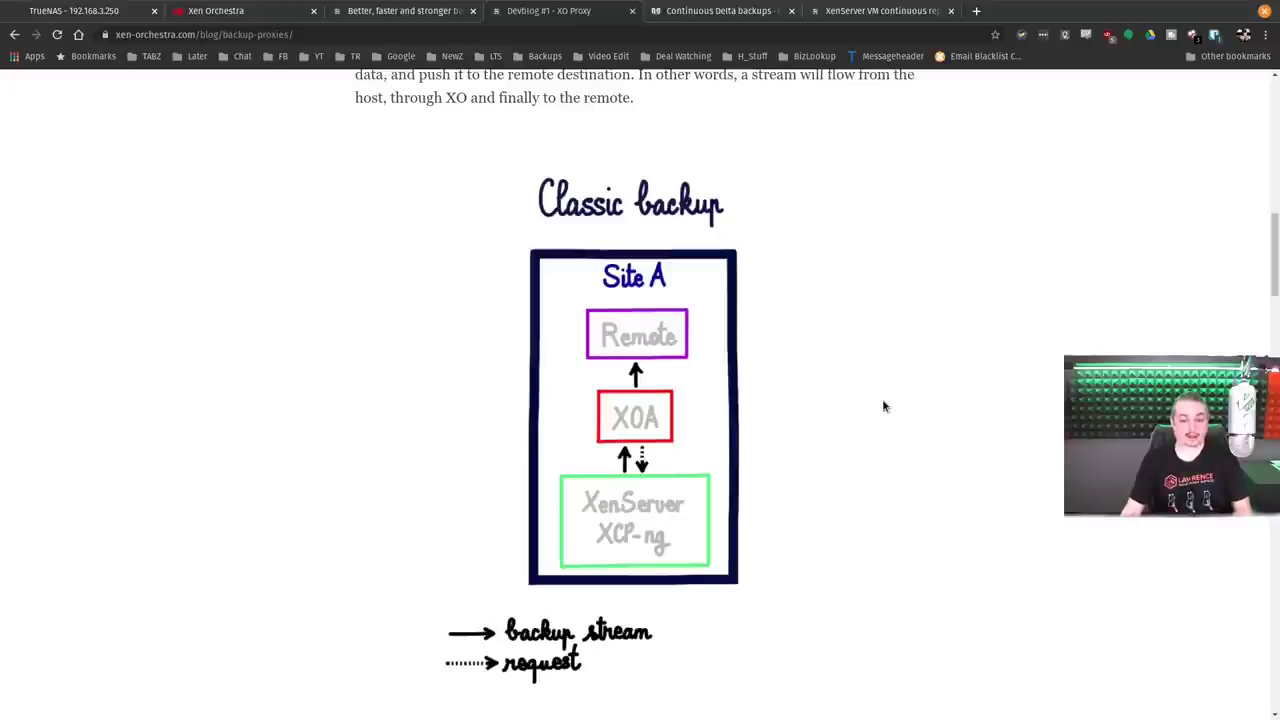
pyautogui.scroll(-1, 883, 407)
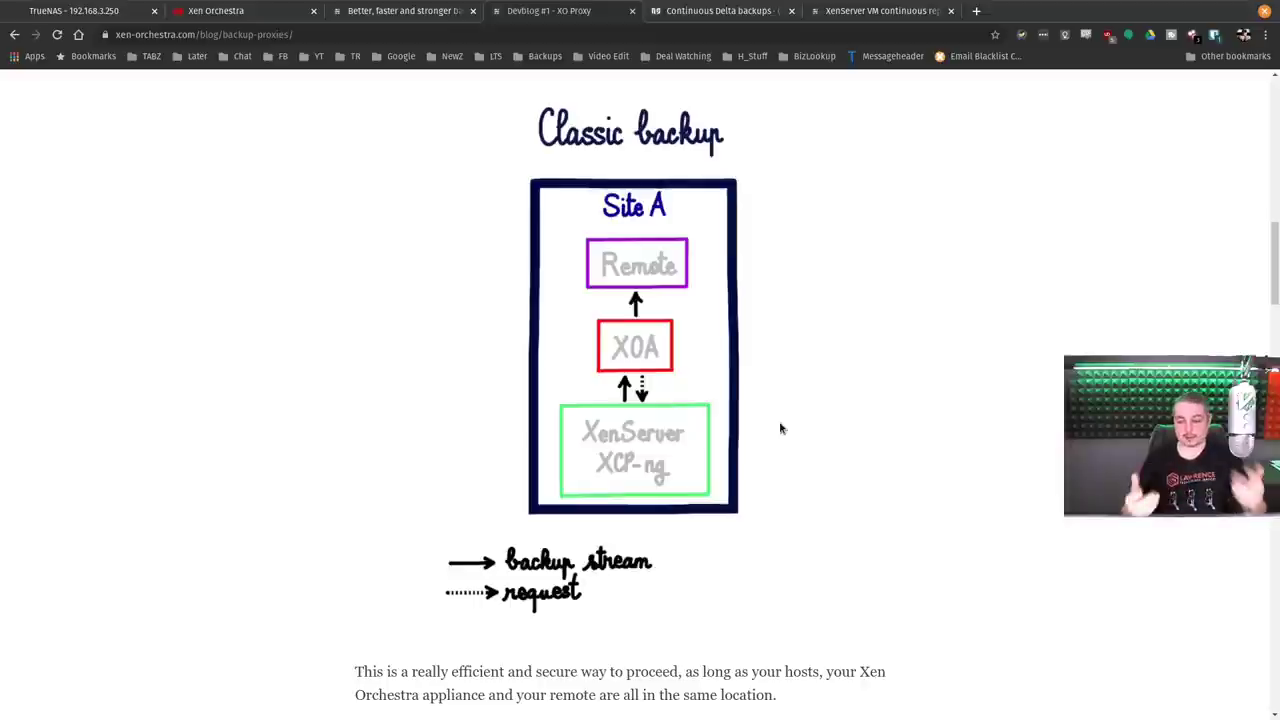
pyautogui.scroll(-1, 781, 428)
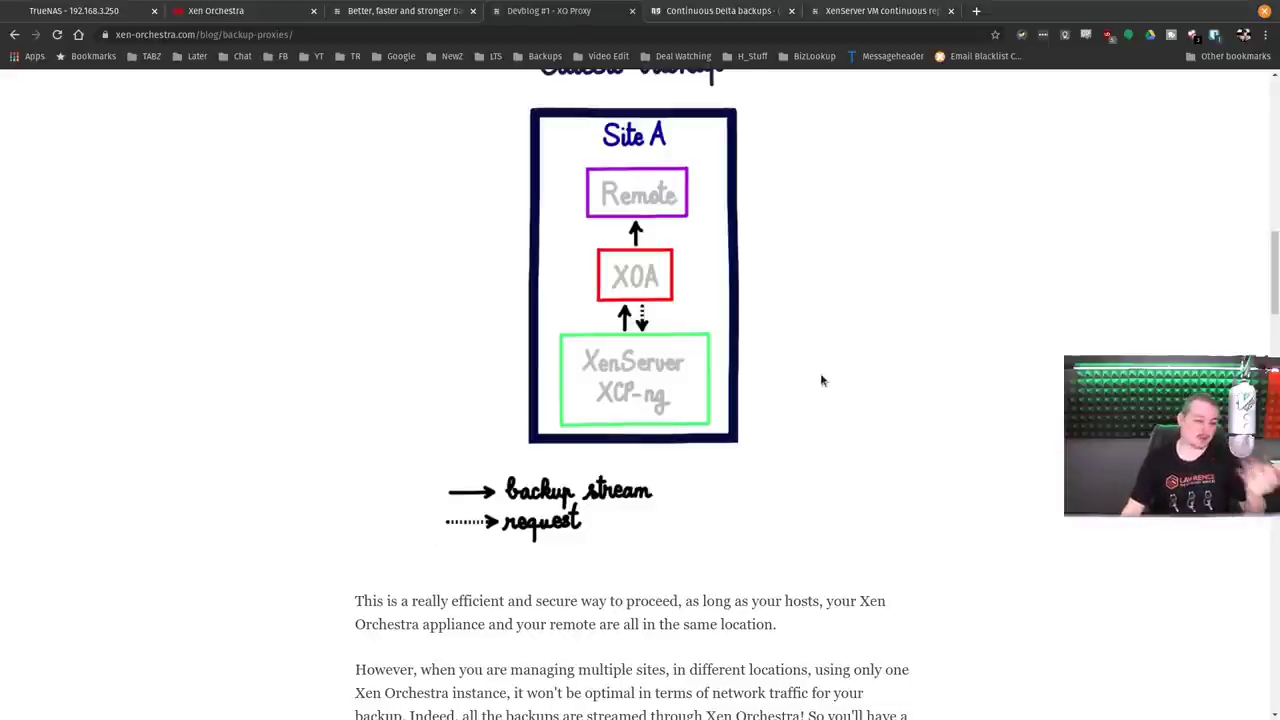
# Compare the remote-site backup diagrams without and with a proxy, and read the sections on XO proxy development and availability.
pyautogui.scroll(-6, 823, 377)
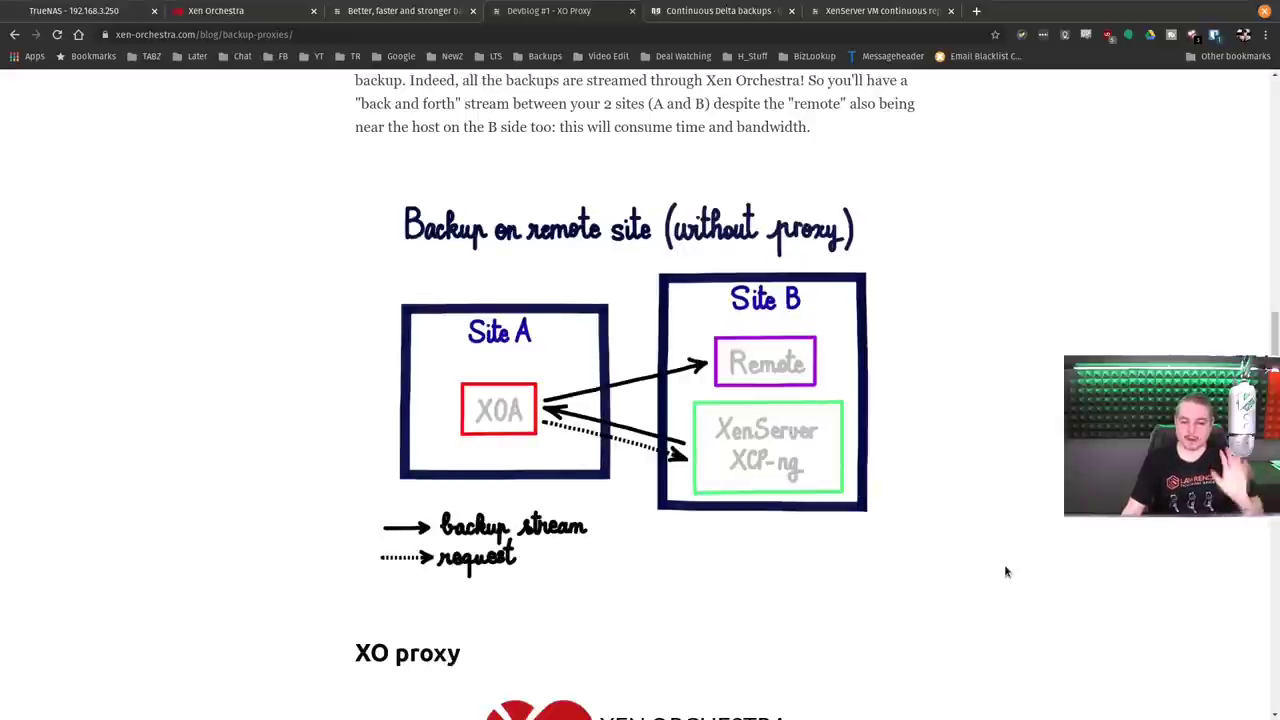
pyautogui.scroll(-1, 1004, 564)
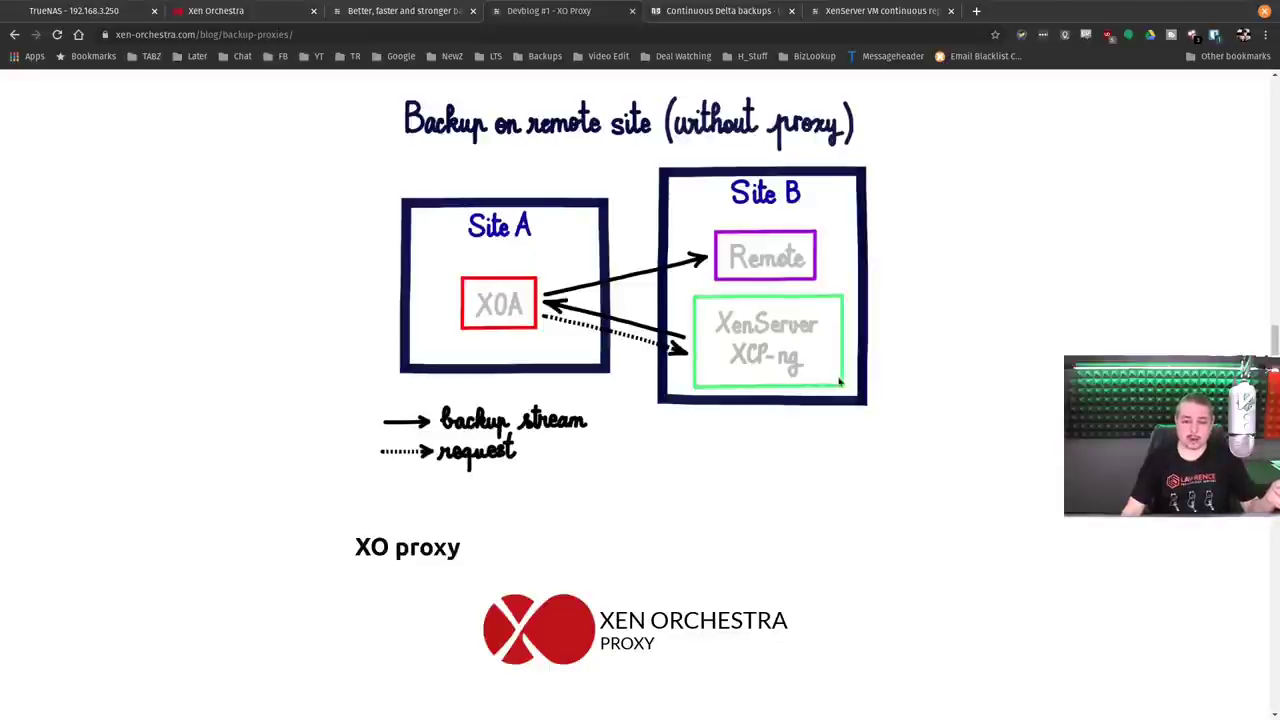
pyautogui.scroll(-1, 675, 411)
pyautogui.scroll(-7, 674, 411)
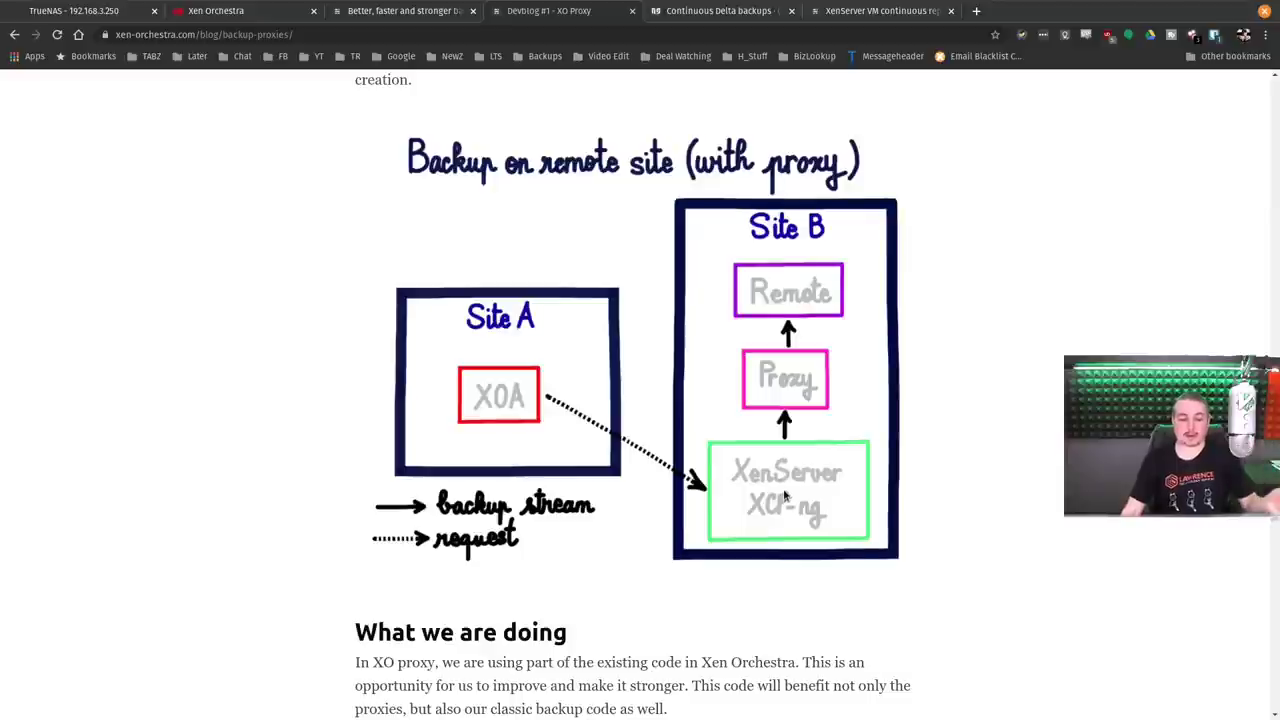
pyautogui.scroll(-3, 784, 497)
pyautogui.scroll(-2, 784, 529)
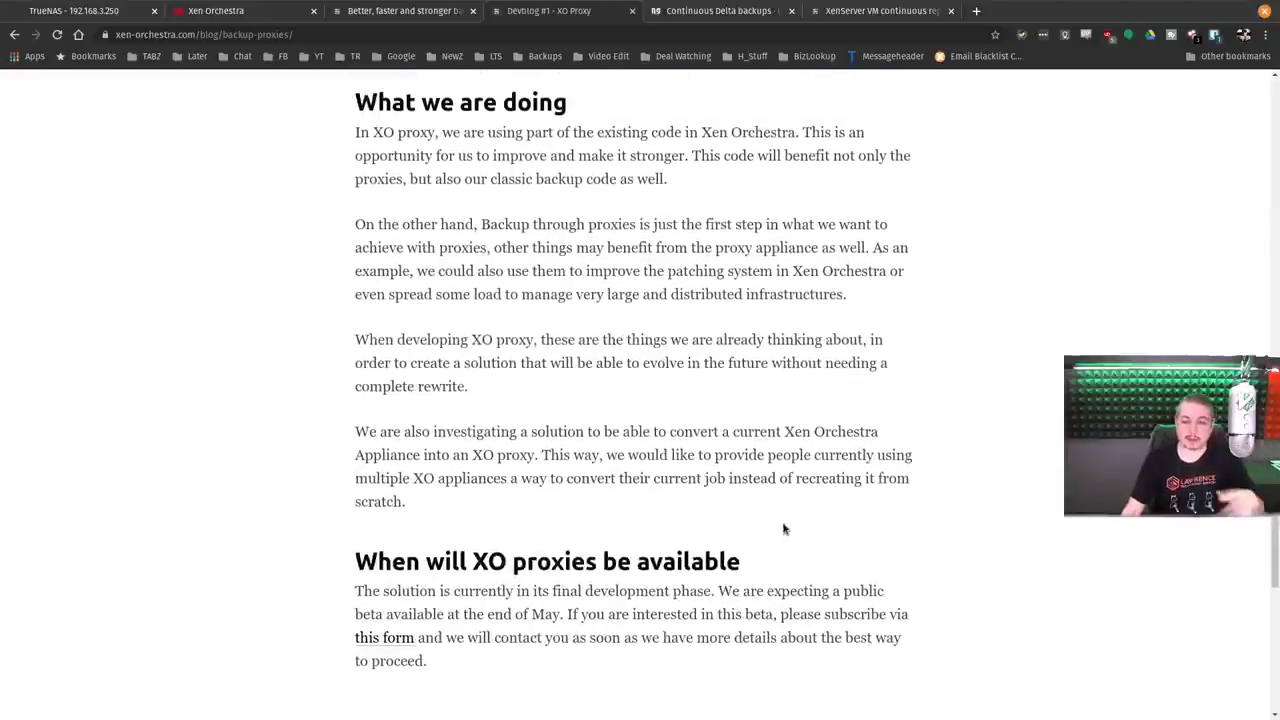
# Switch to the Continuous Delta backups documentation and examine the full and incremental backup diagrams.
pyautogui.click(752, 9)
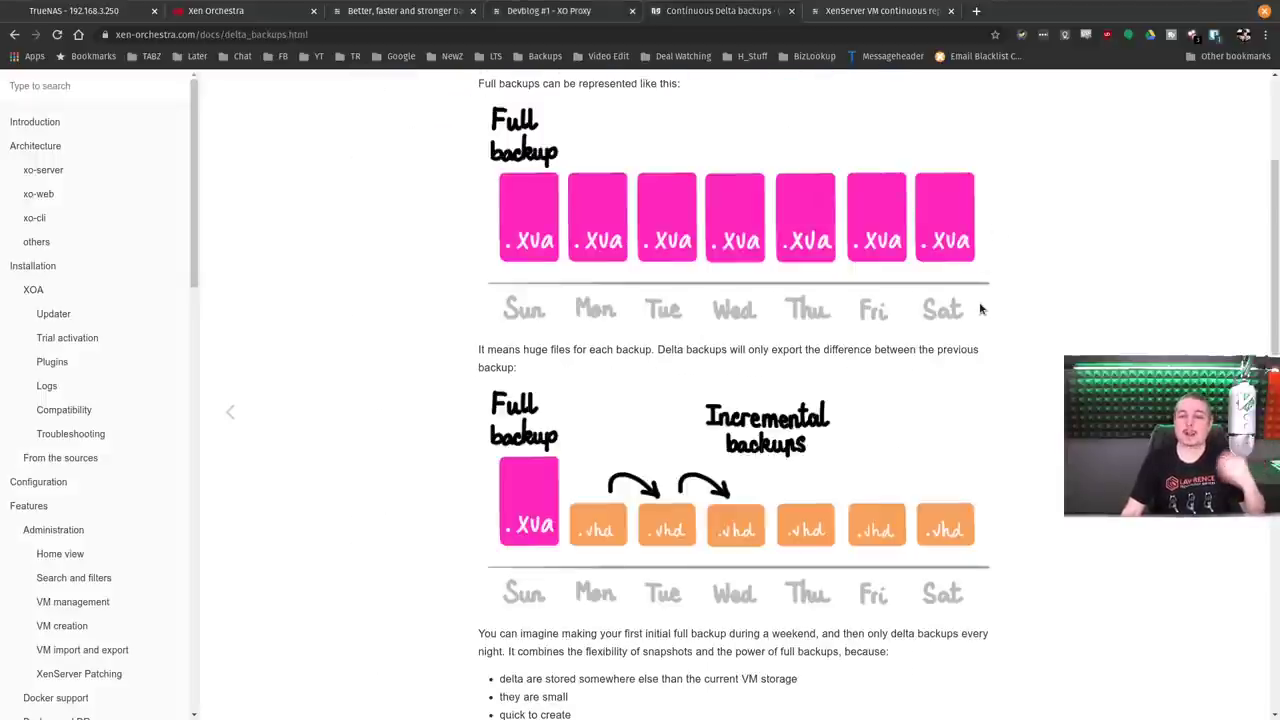
pyautogui.scroll(3, 980, 309)
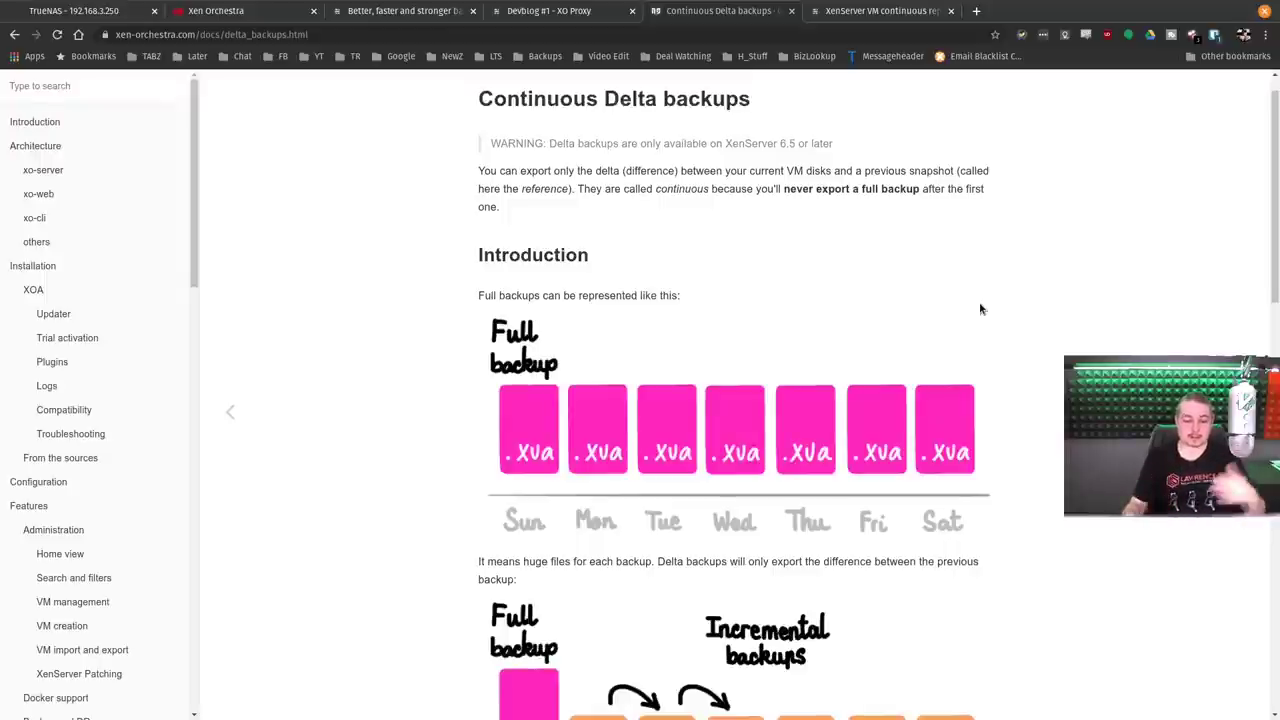
pyautogui.scroll(-2, 980, 309)
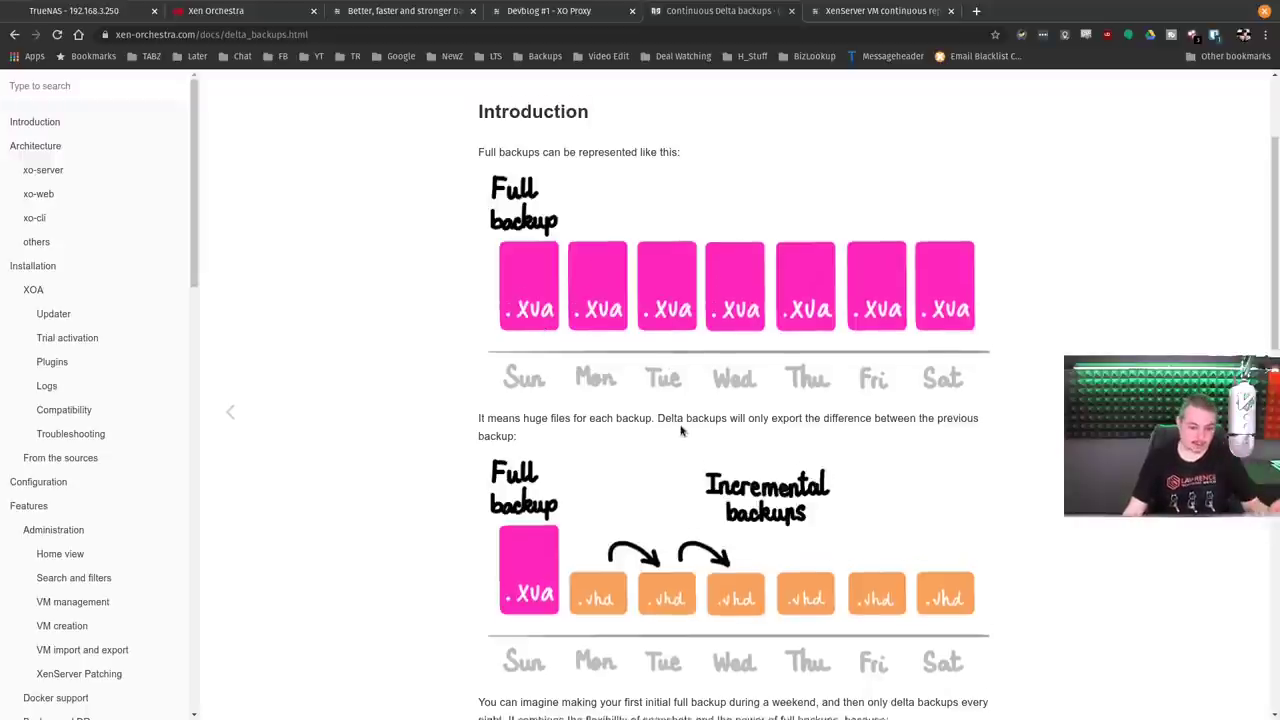
pyautogui.scroll(-2, 683, 430)
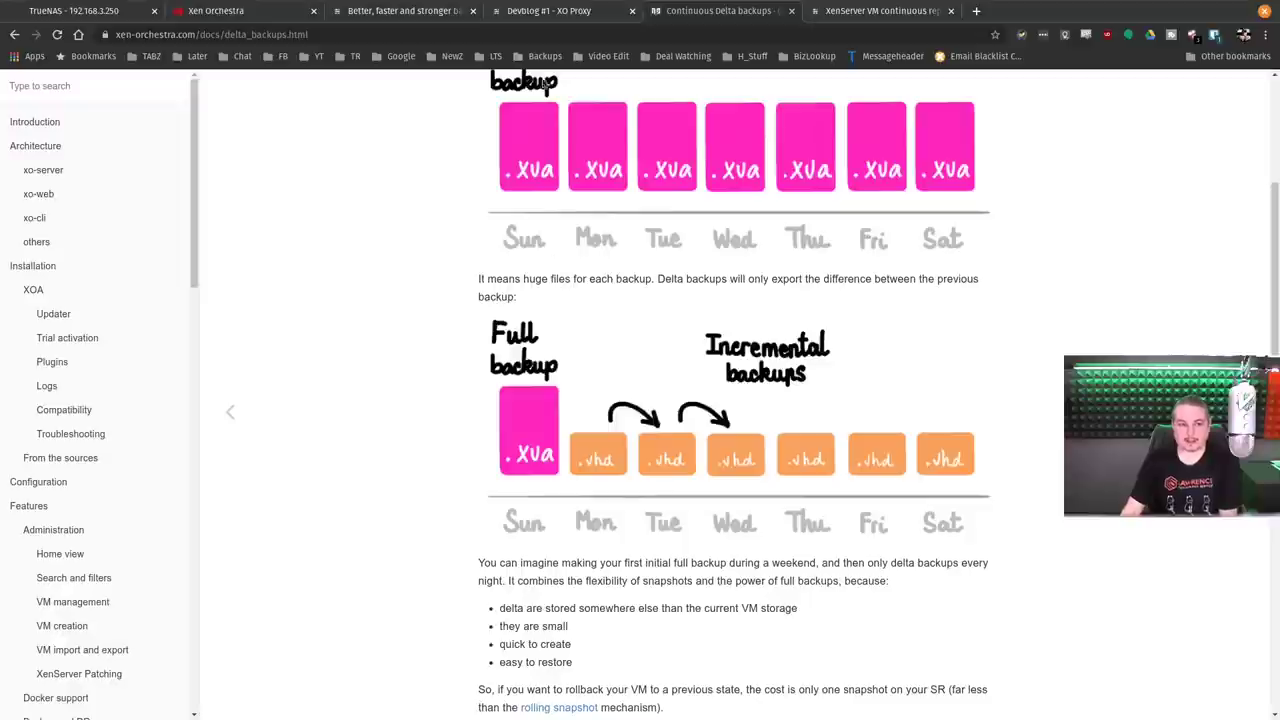
# Return to Xen Orchestra and open the Debian YouTube Backup Demo VM from the list of VMs.
pyautogui.click(250, 10)
pyautogui.moveTo(38, 176)
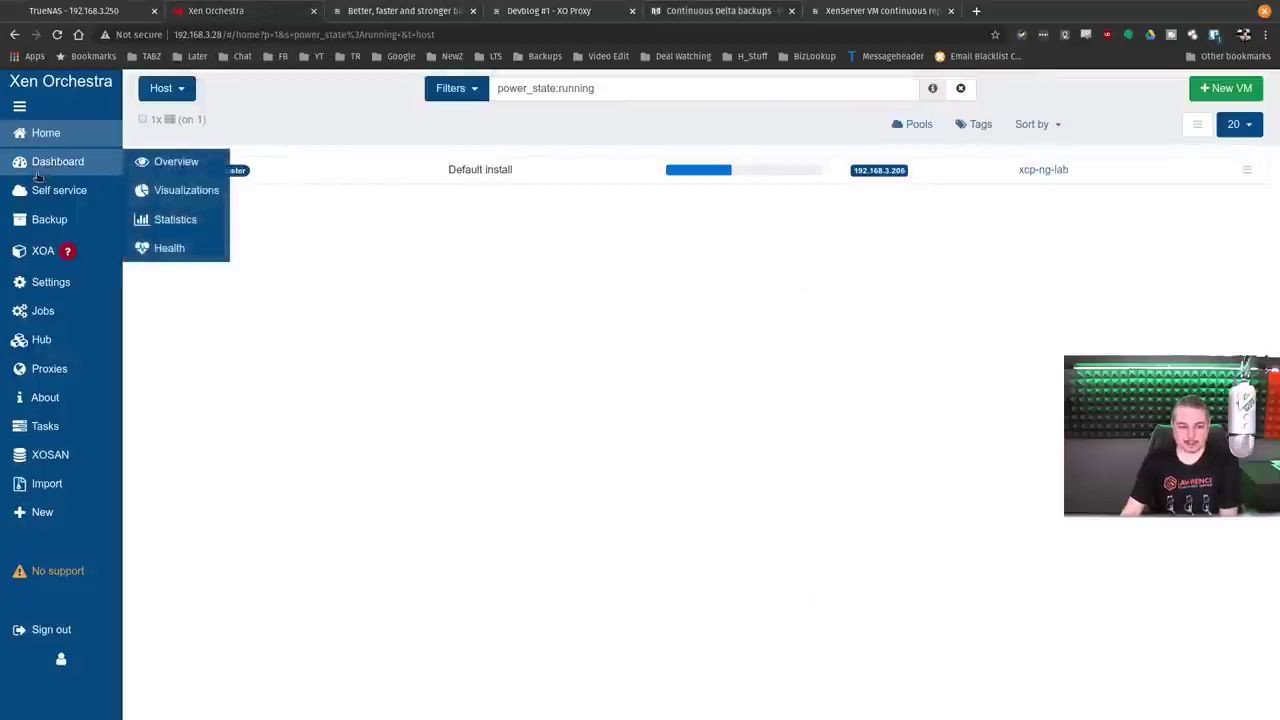
pyautogui.moveTo(80, 133)
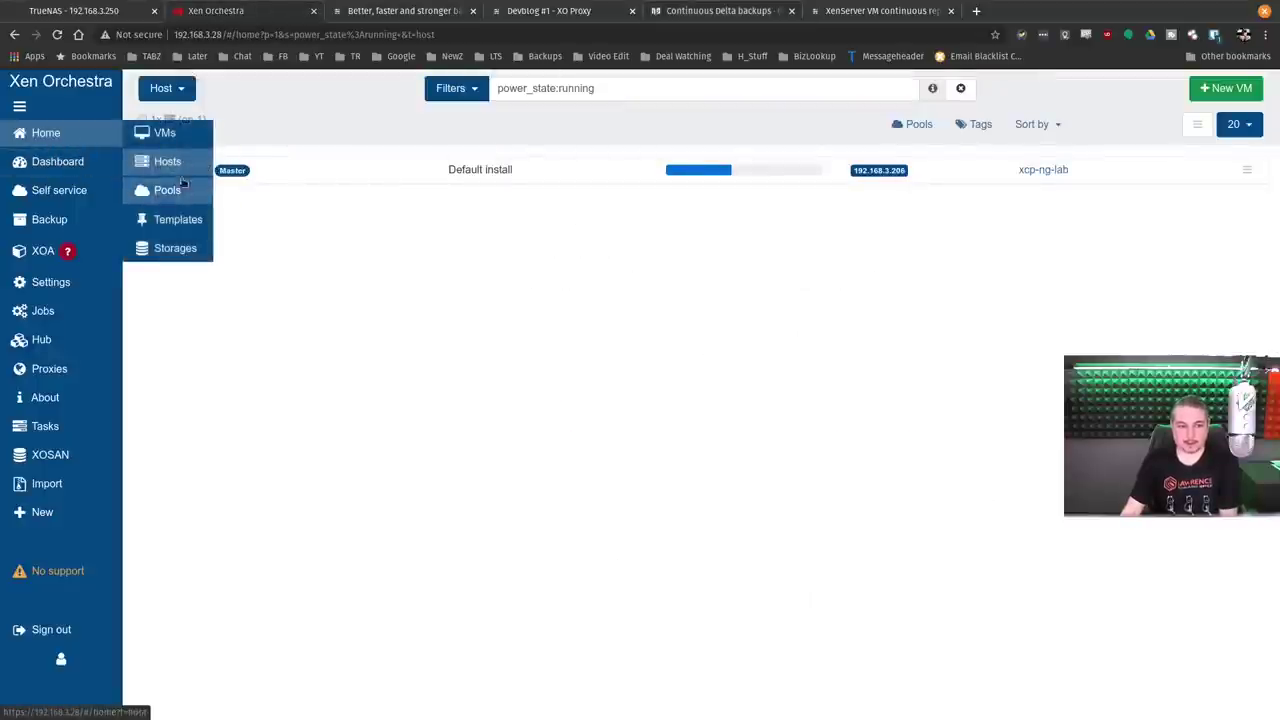
pyautogui.click(163, 132)
pyautogui.click(366, 170)
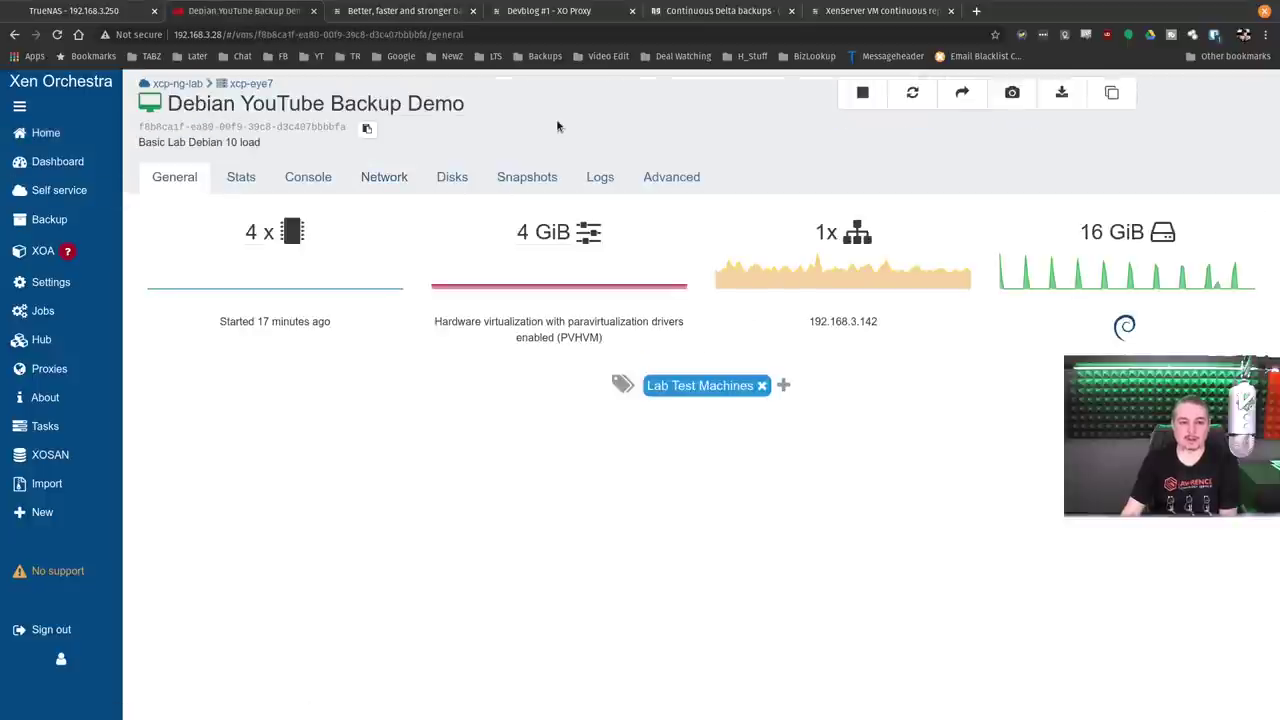
# Examine the network interfaces of the xcp-eye7 host and compare them with the TrueNAS server's address.
pyautogui.moveTo(107, 133)
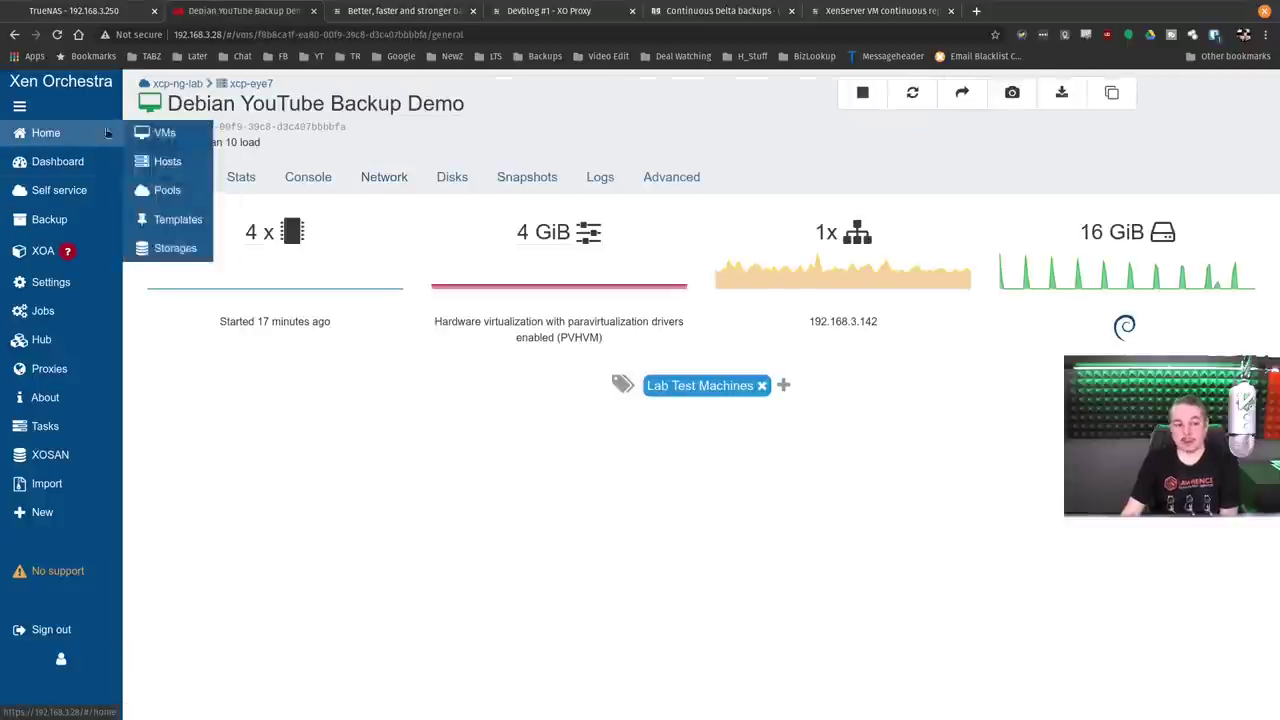
pyautogui.click(166, 161)
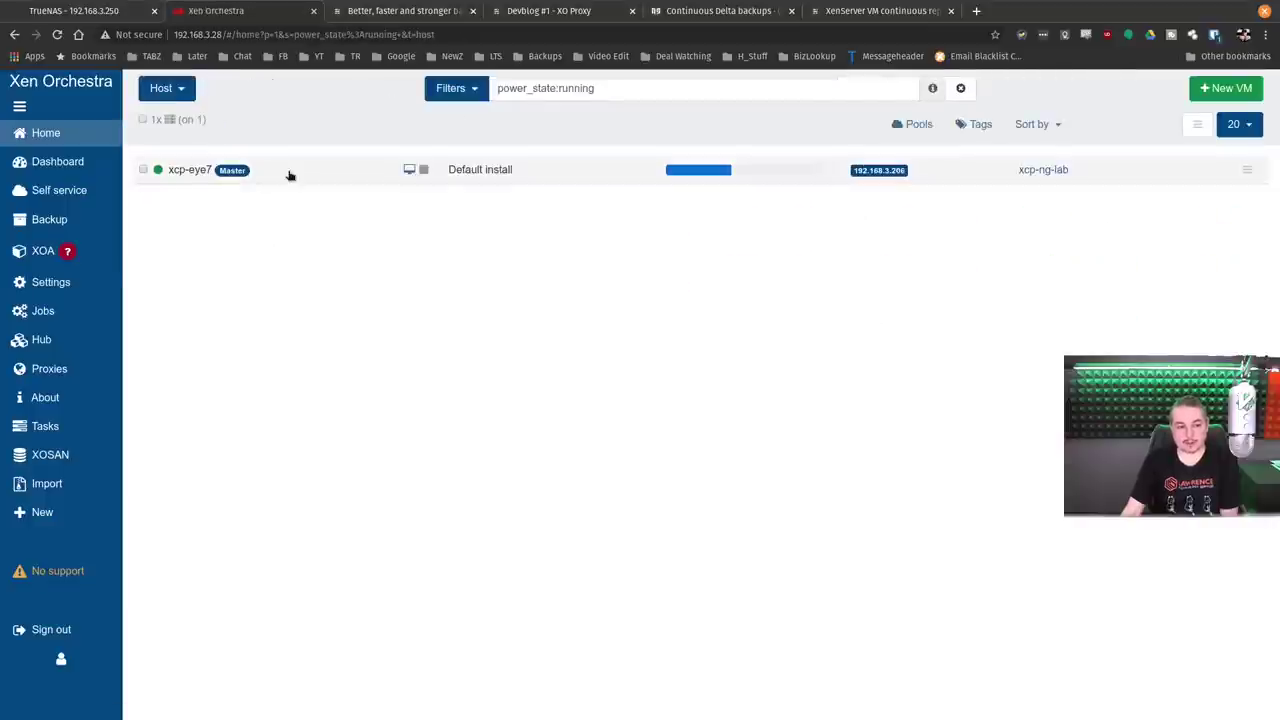
pyautogui.click(288, 175)
pyautogui.click(382, 177)
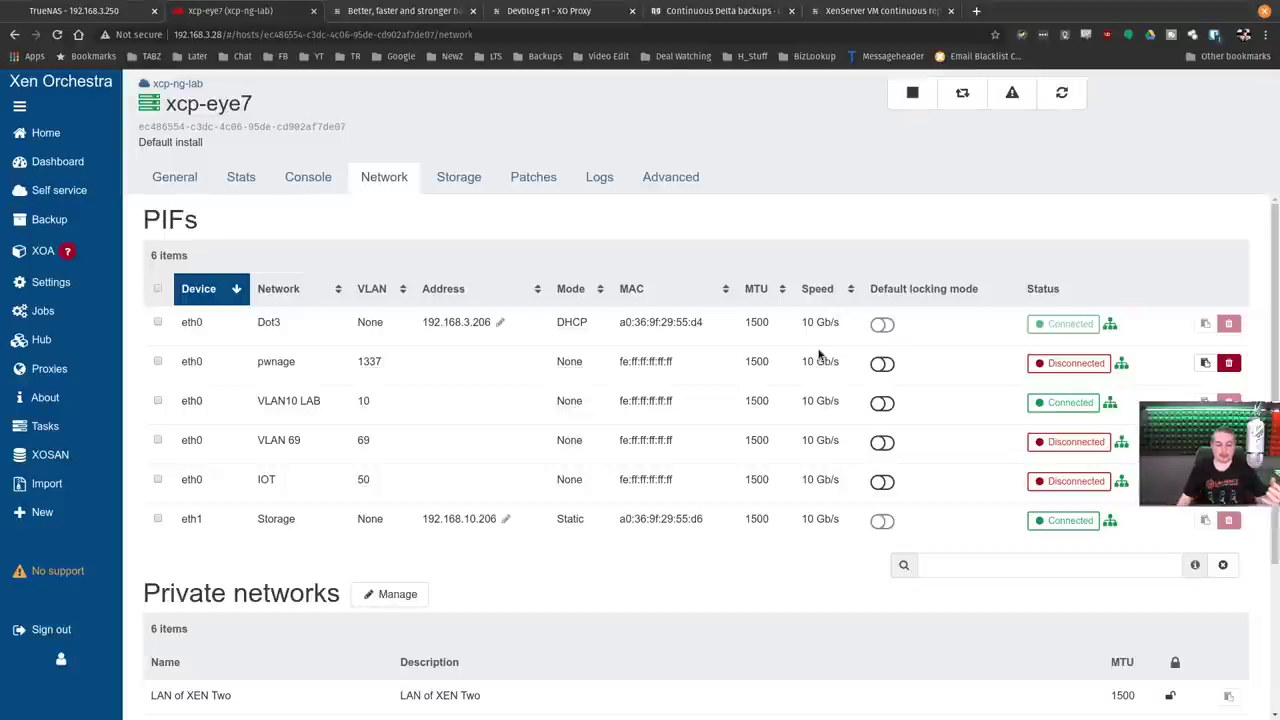
pyautogui.click(80, 11)
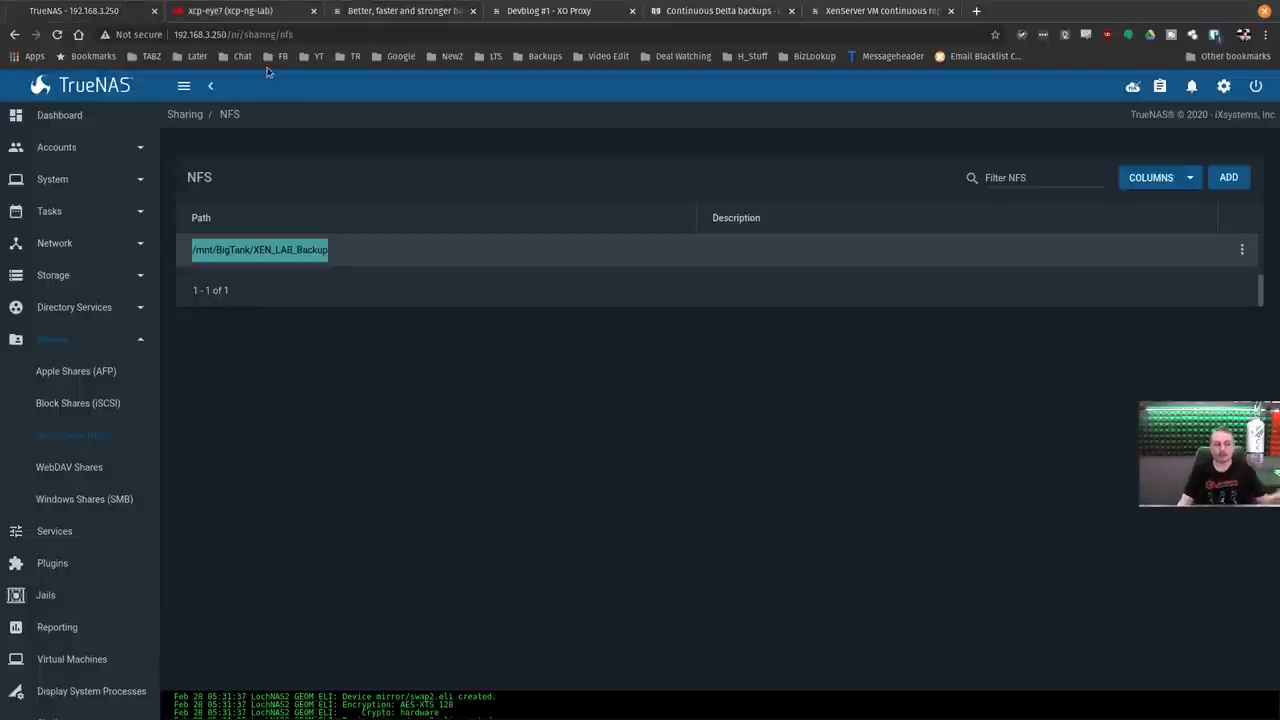
pyautogui.click(255, 11)
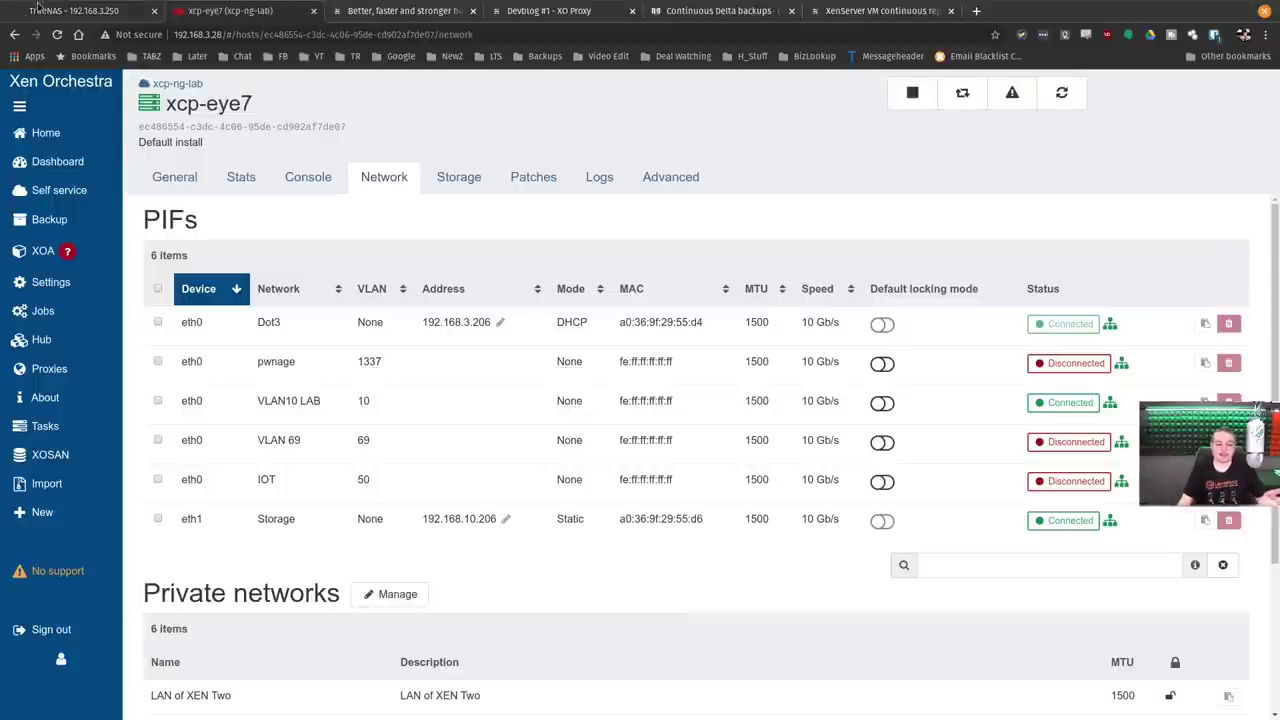
# Open the disks of the Debian YouTube Backup Demo VM and rename its disk as Debian 10.
pyautogui.moveTo(45, 132)
pyautogui.click(160, 134)
pyautogui.click(342, 172)
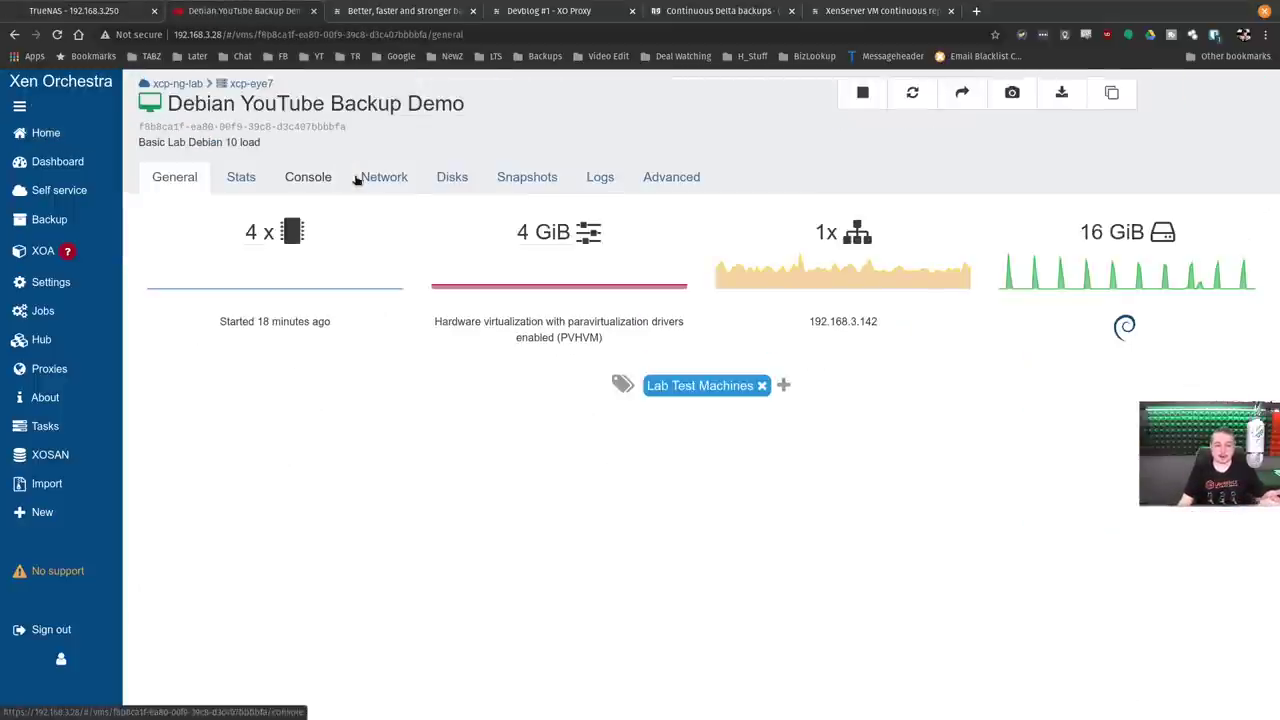
pyautogui.click(445, 176)
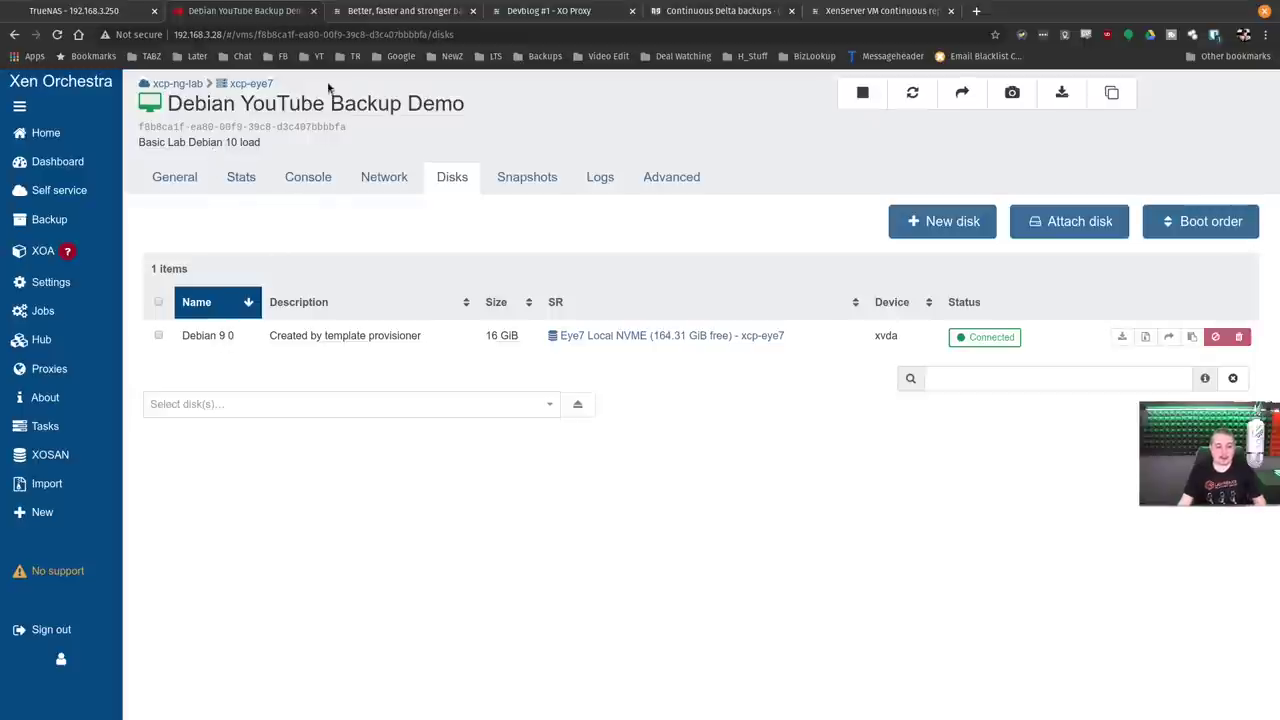
pyautogui.doubleClick(208, 336)
pyautogui.hotkey('ctrl', 'a')
pyautogui.write('D')
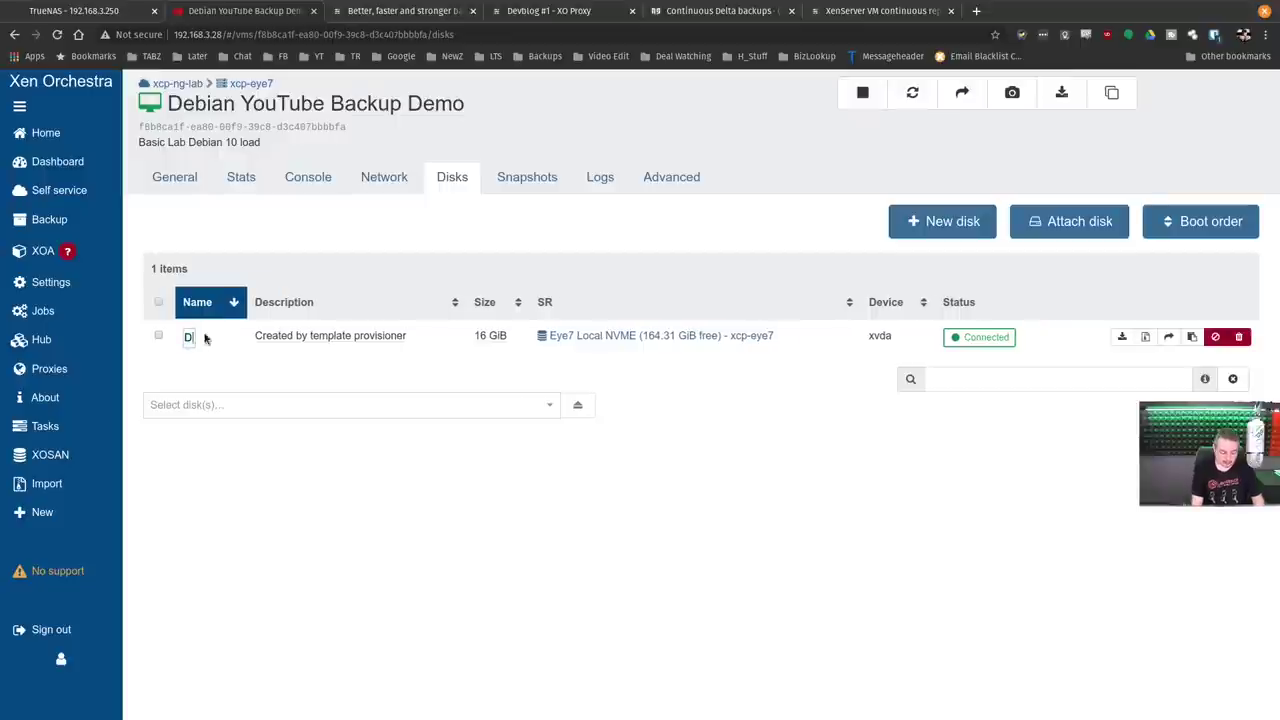
pyautogui.write('ebaian 1')
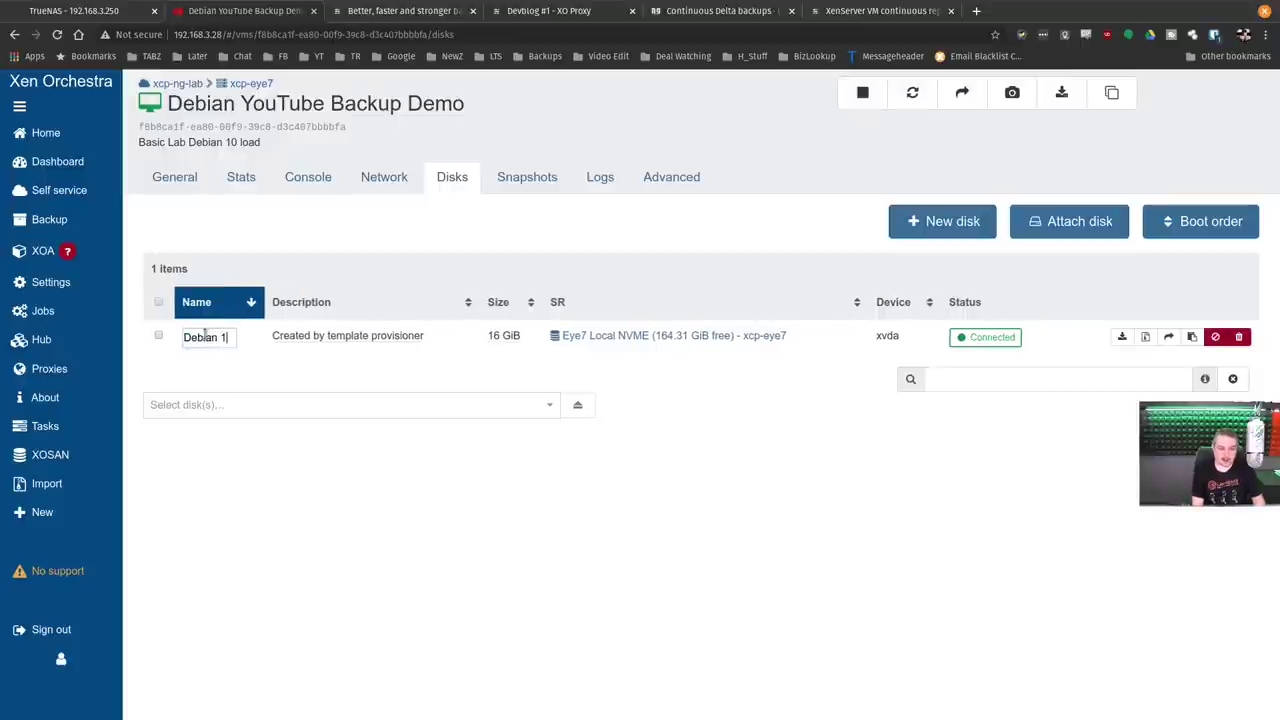
pyautogui.write('0')
pyautogui.press('Return')
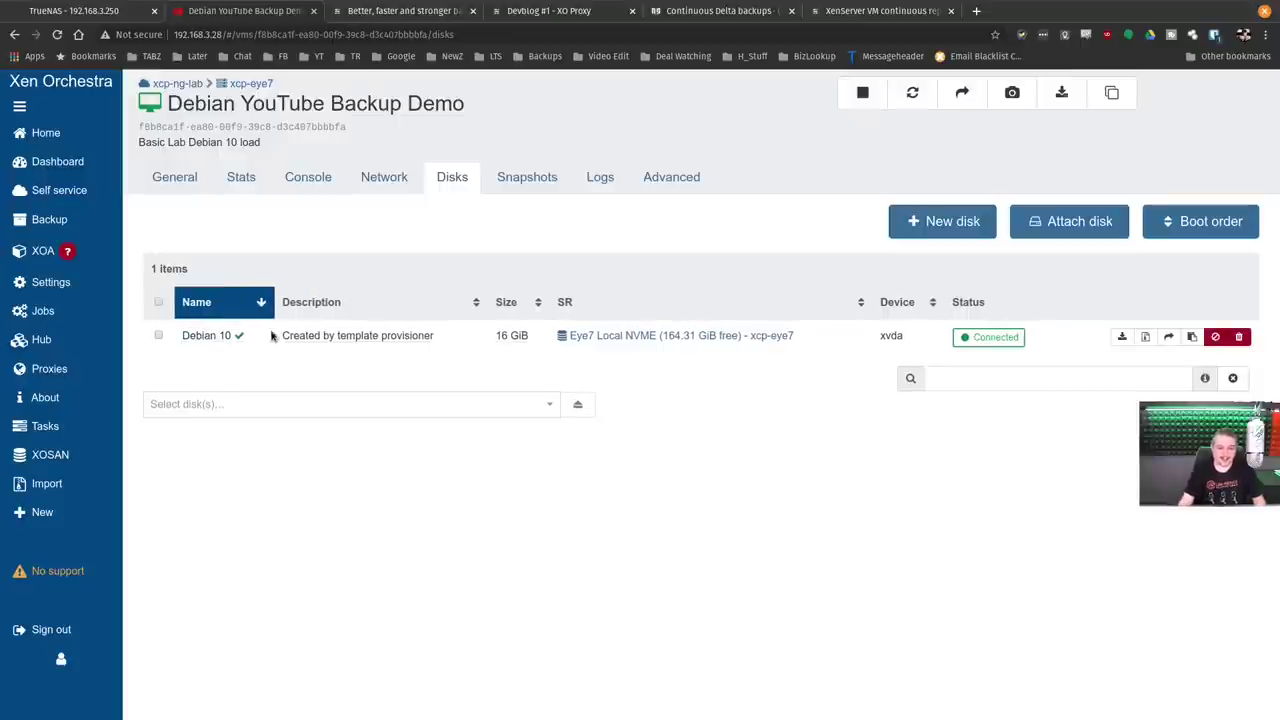
# Set the description of the Debian 10 disk to "Debian 10 YouTube Demo".
pyautogui.doubleClick(374, 335)
pyautogui.hotkey('ctrl', 'a')
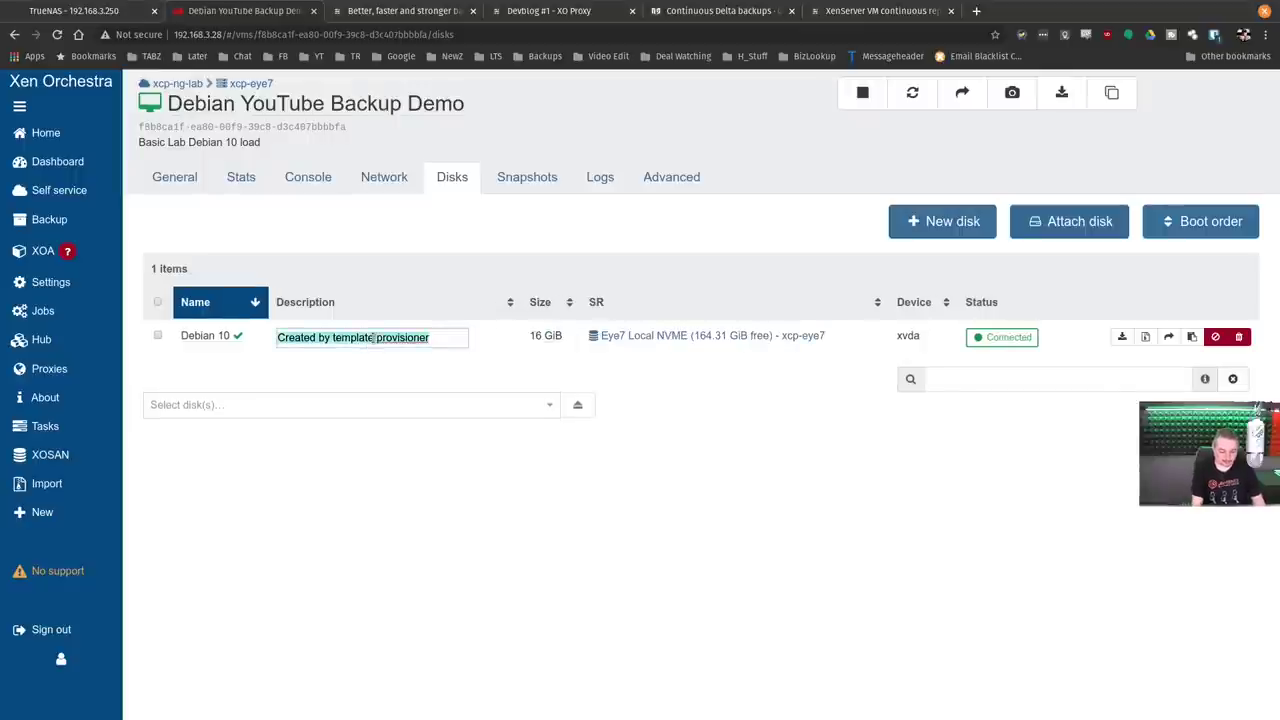
pyautogui.write('Debian 10')
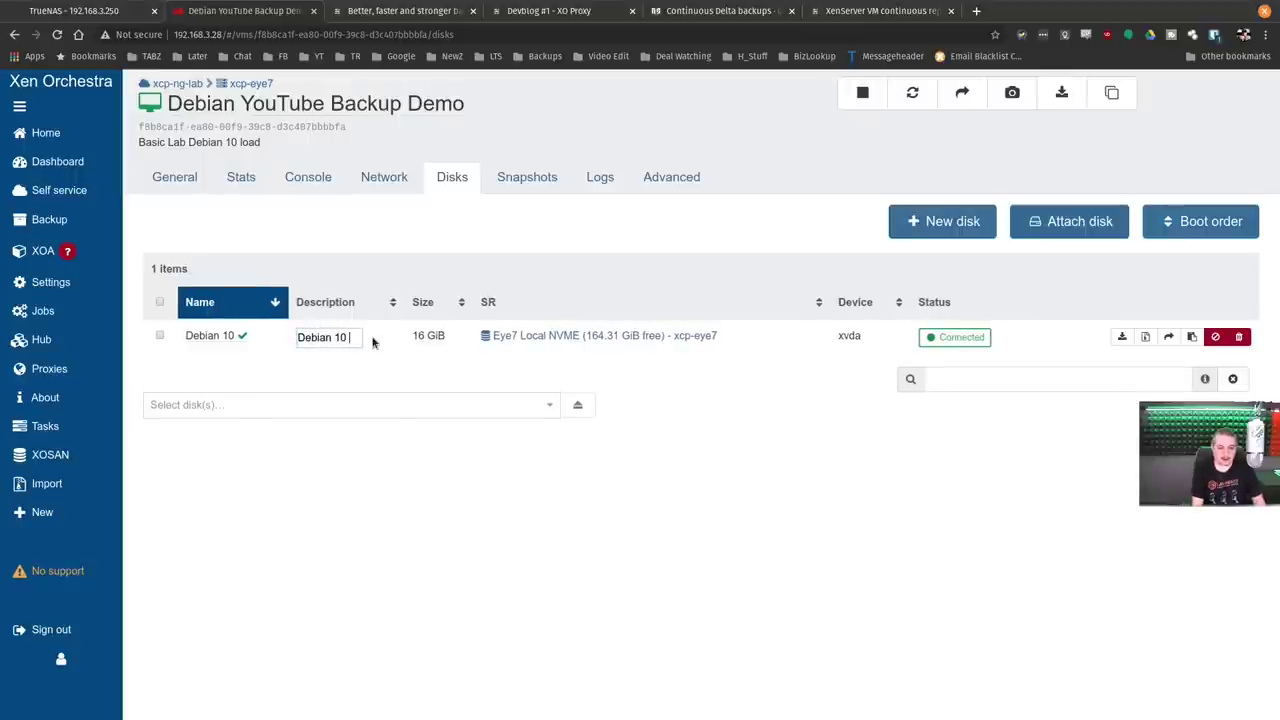
pyautogui.write(' YouTub')
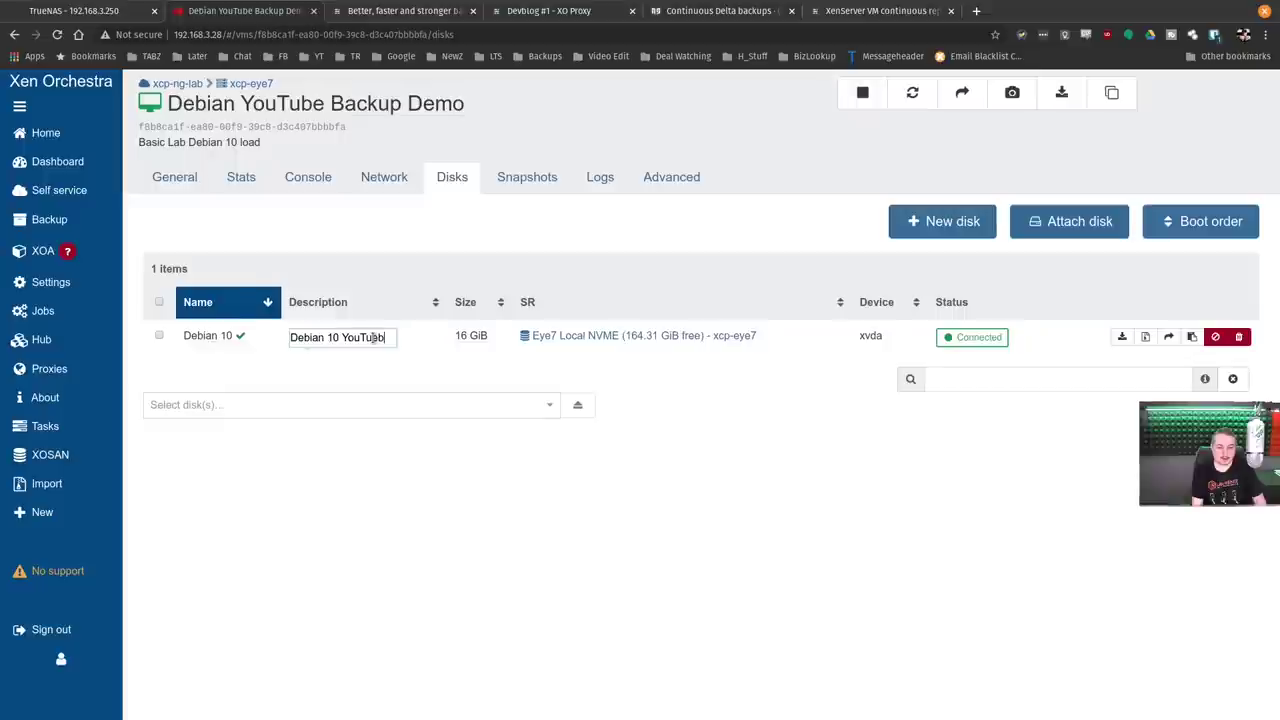
pyautogui.write('e Demo')
pyautogui.press('Return')
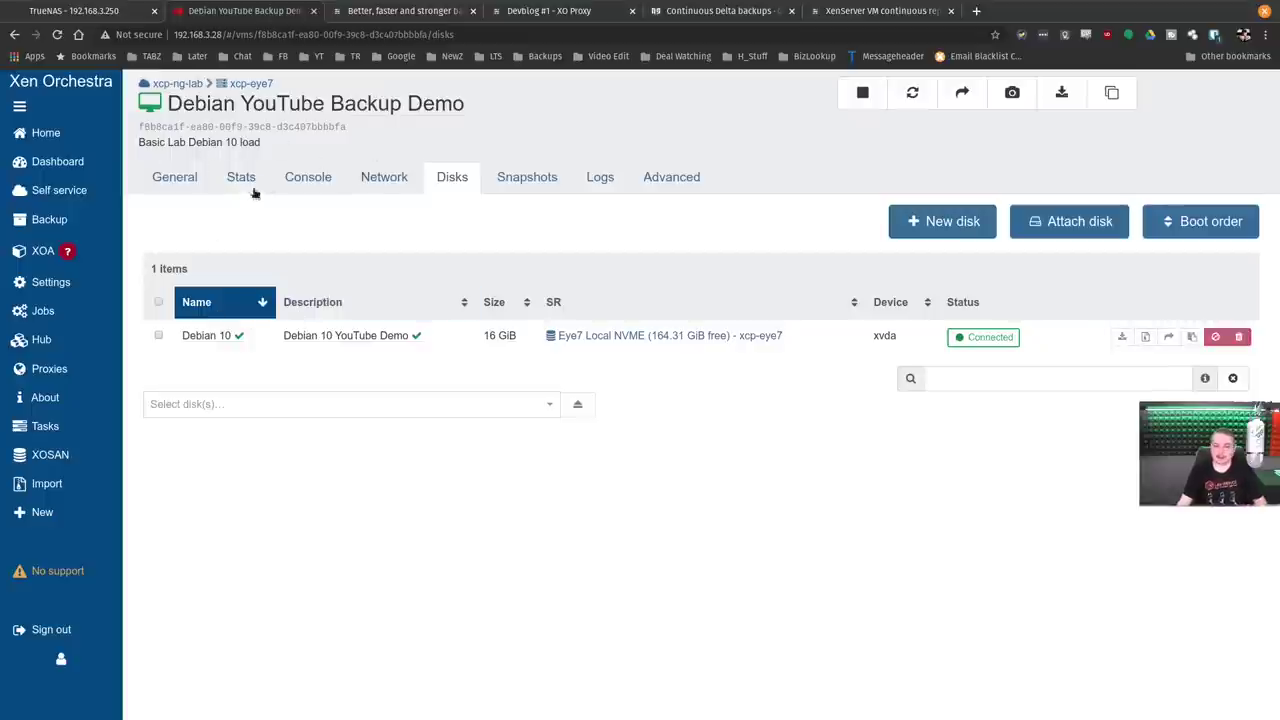
# Open the network details of the Debian YouTube Backup Demo VM and highlight its IP address.
pyautogui.click(388, 181)
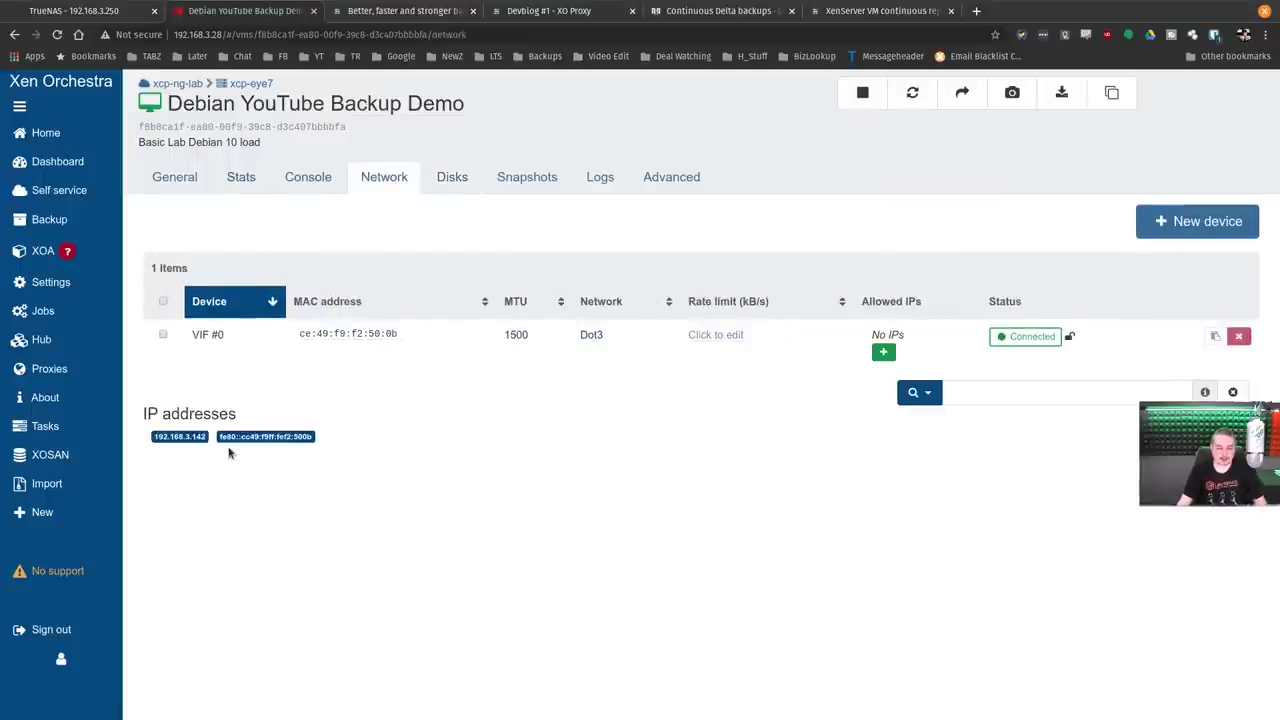
pyautogui.doubleClick(166, 439)
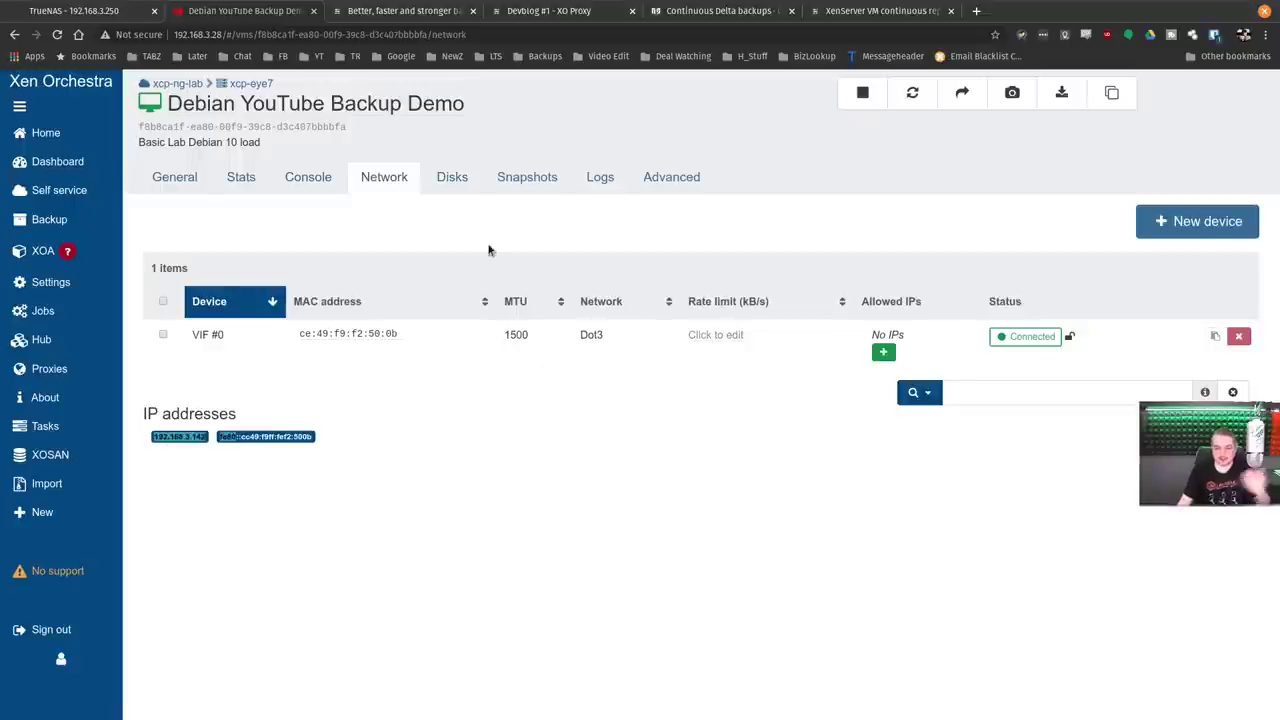
# Open the form for a new metadata backup job and review its options.
pyautogui.click(203, 182)
pyautogui.moveTo(60, 133)
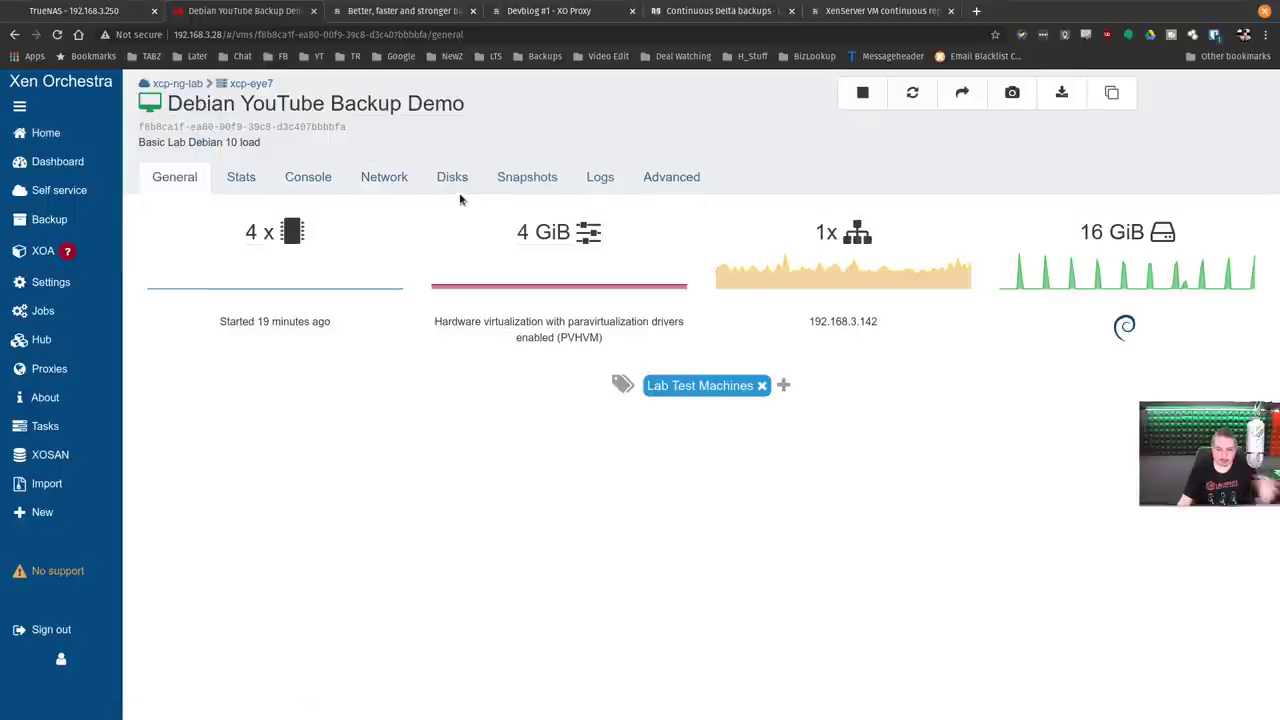
pyautogui.moveTo(60, 219)
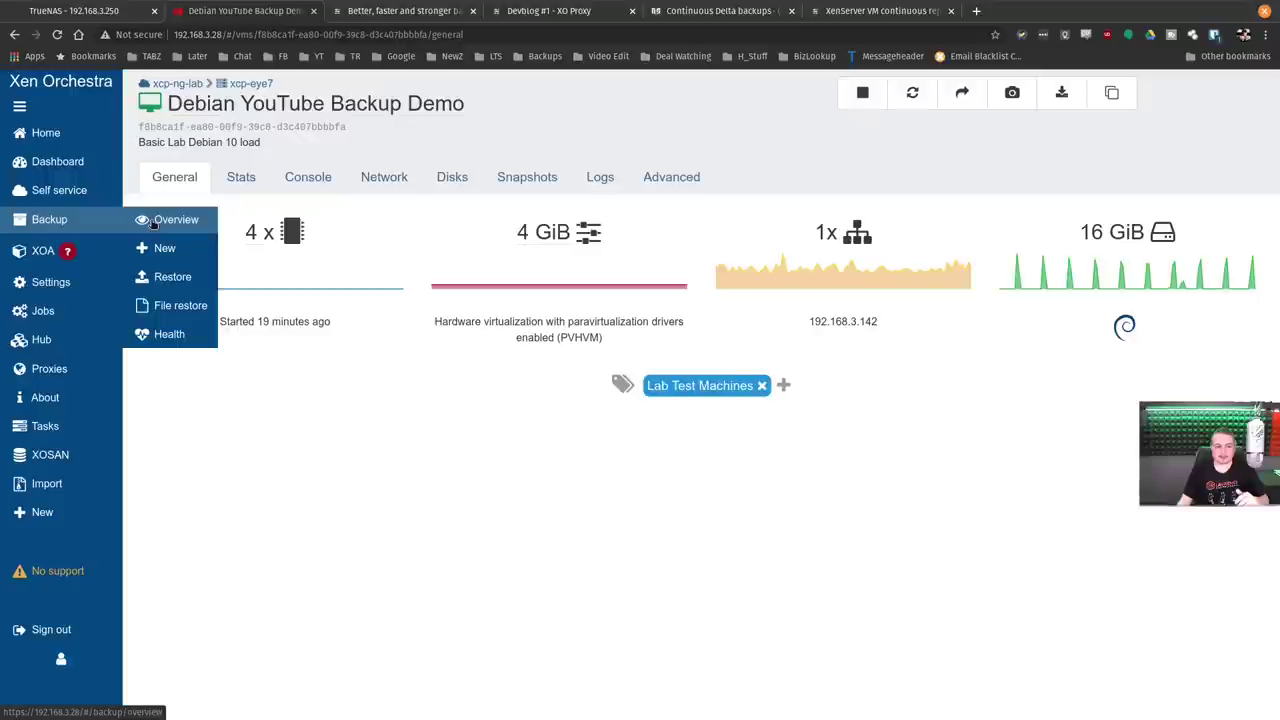
pyautogui.click(152, 221)
pyautogui.click(951, 92)
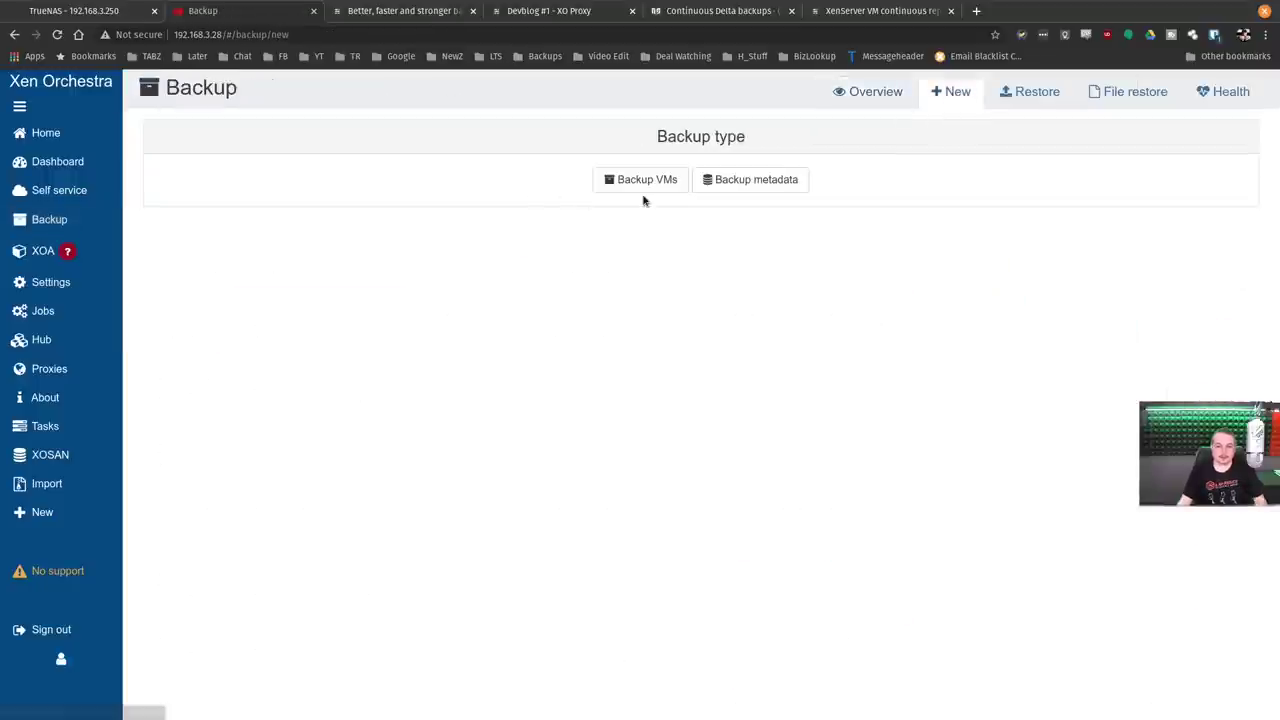
pyautogui.click(724, 181)
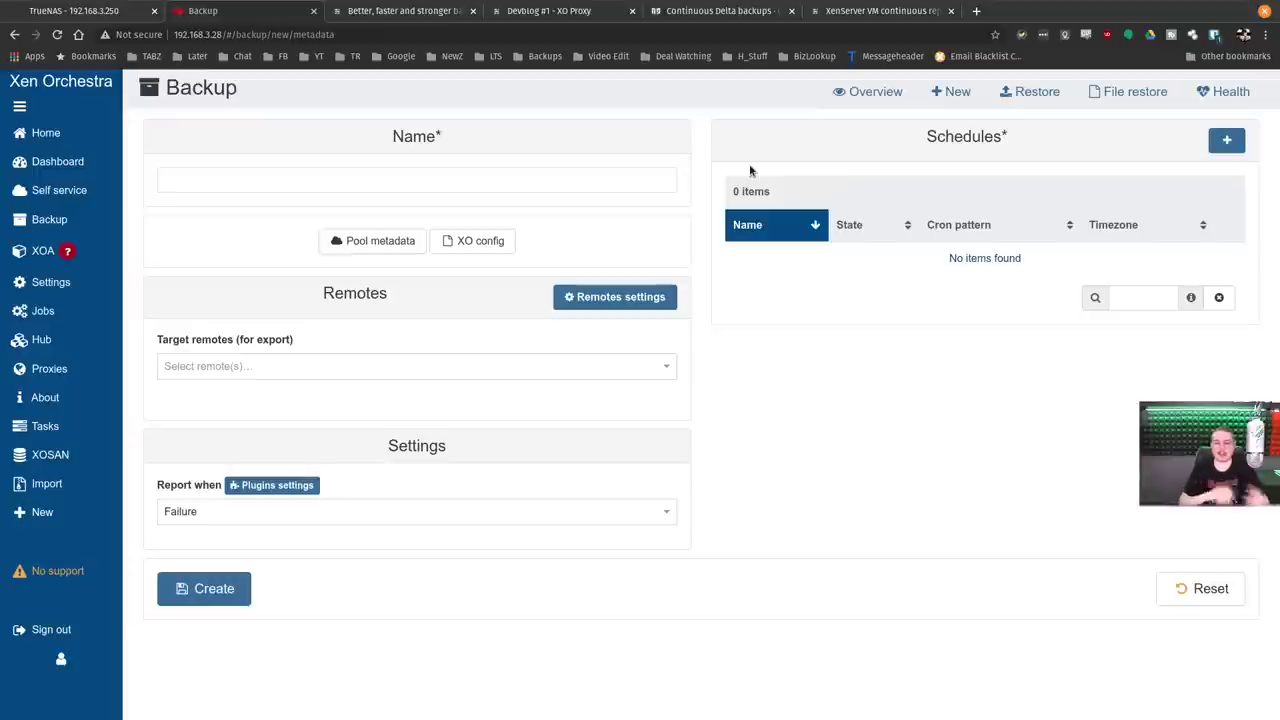
# Start a new VM backup job and name it "1 YouTube Demo".
pyautogui.click(965, 92)
pyautogui.click(662, 178)
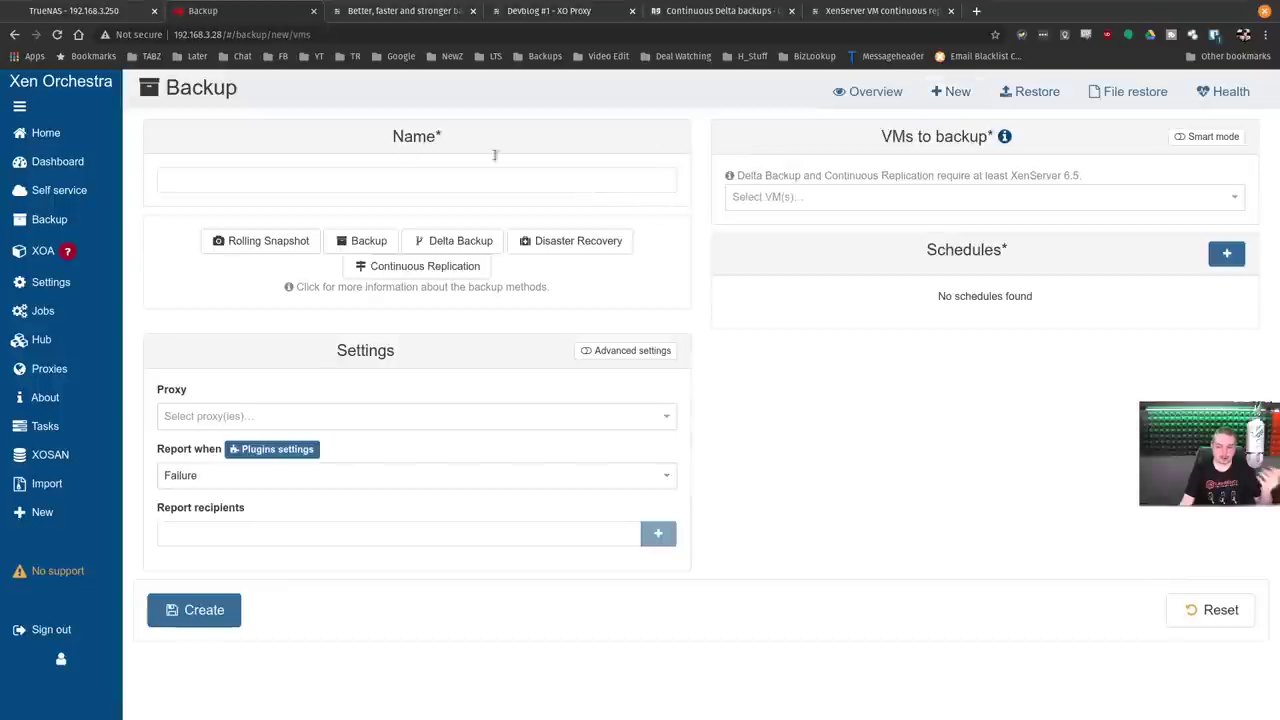
pyautogui.click(385, 181)
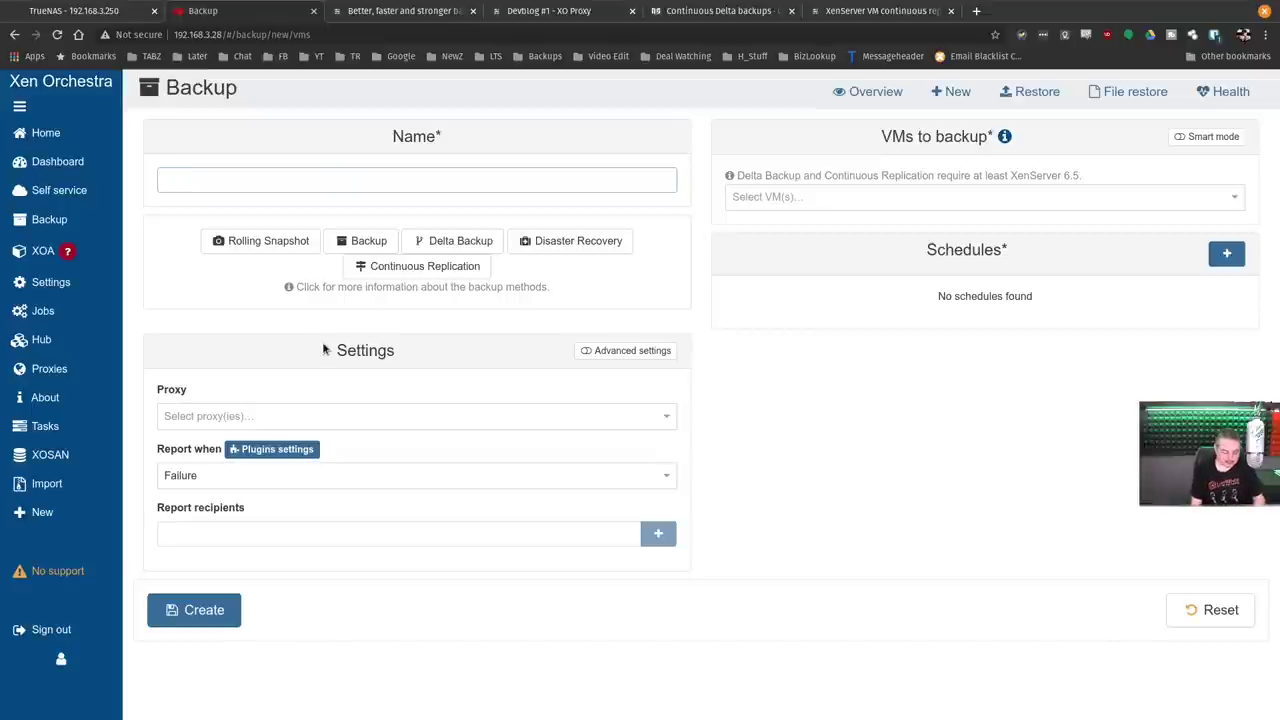
pyautogui.write('YouT')
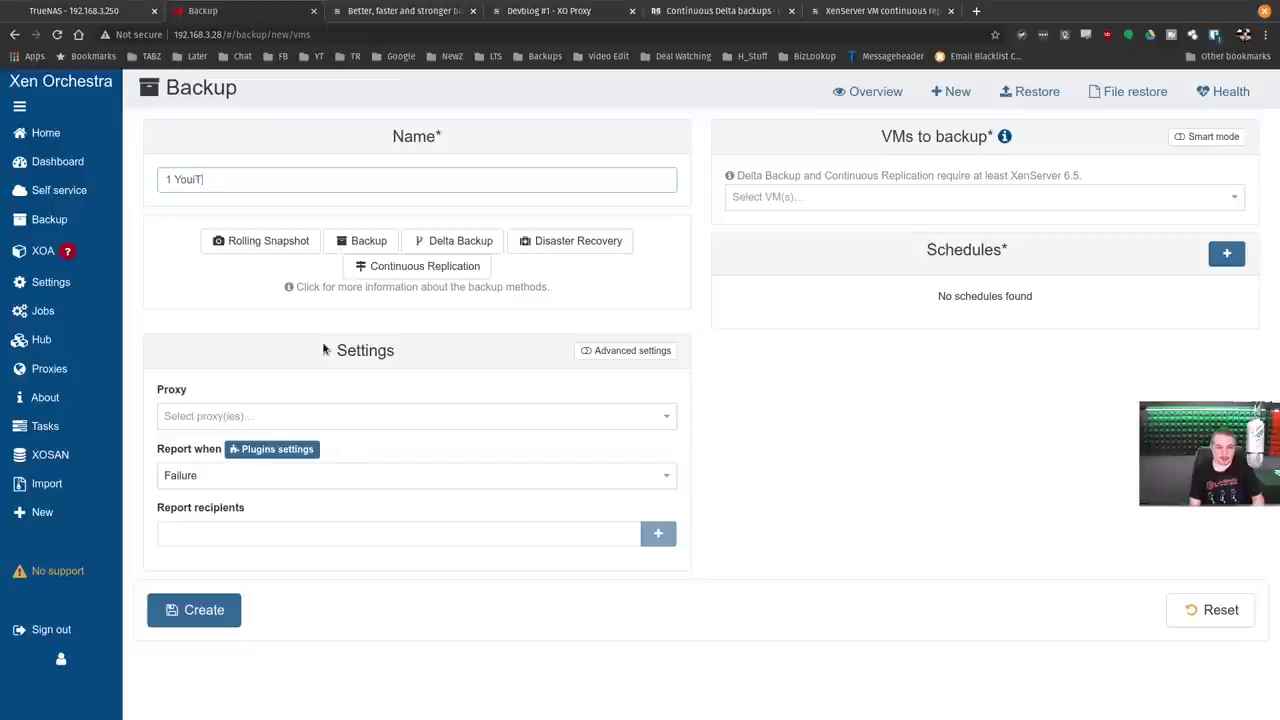
pyautogui.press('BackSpace')
pyautogui.write('Tube D')
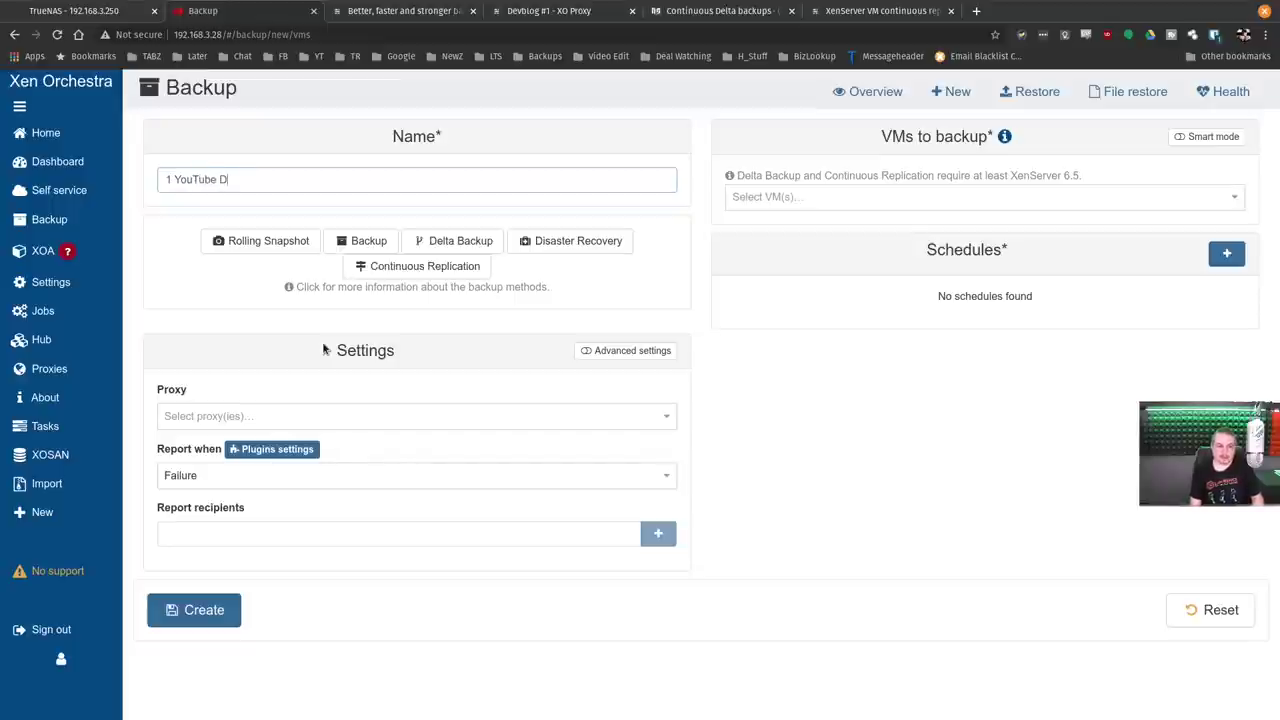
pyautogui.write('emo')
pyautogui.press('Tab')
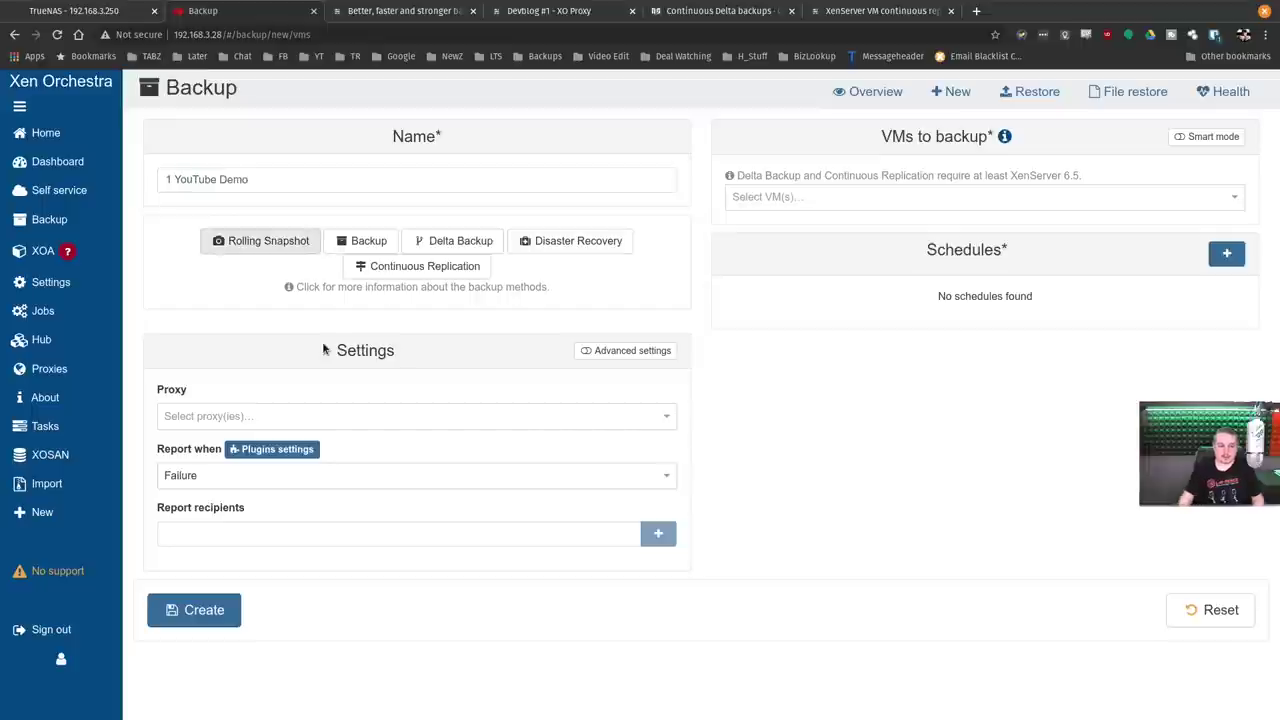
# Choose Delta Backup as the job's only backup method, leaving Continuous Replication off.
pyautogui.click(368, 241)
pyautogui.click(369, 243)
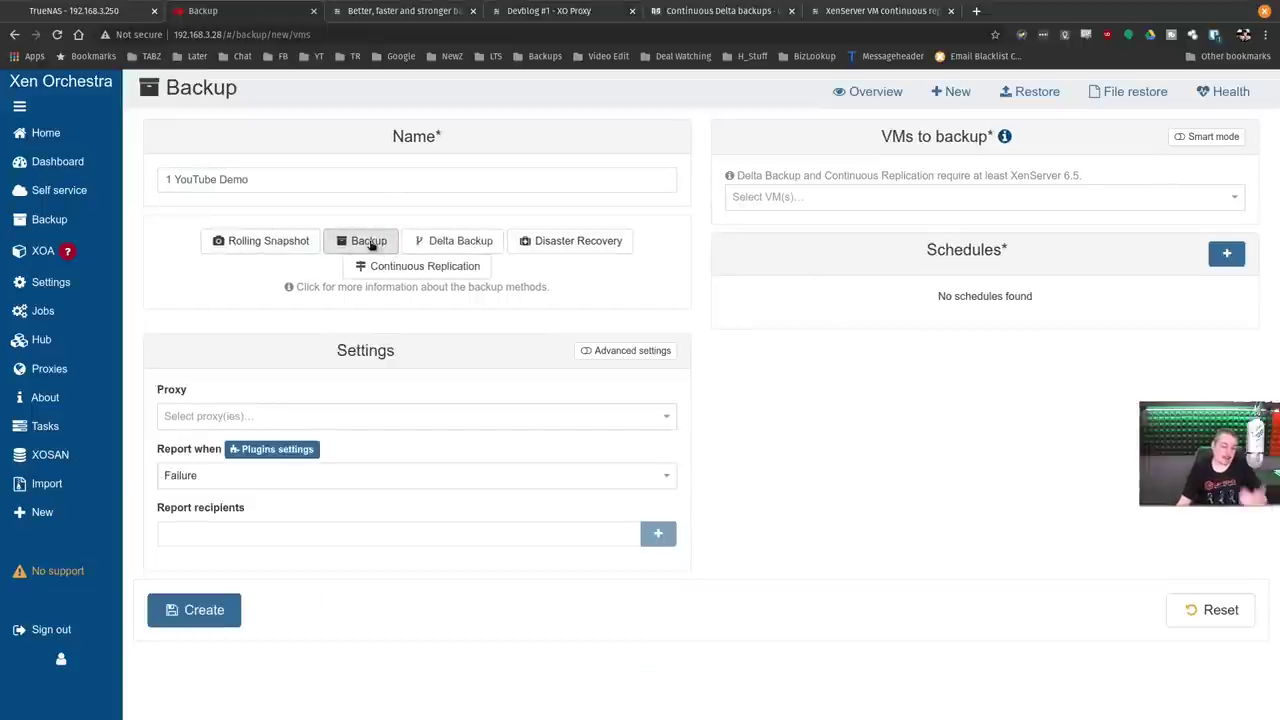
pyautogui.click(464, 247)
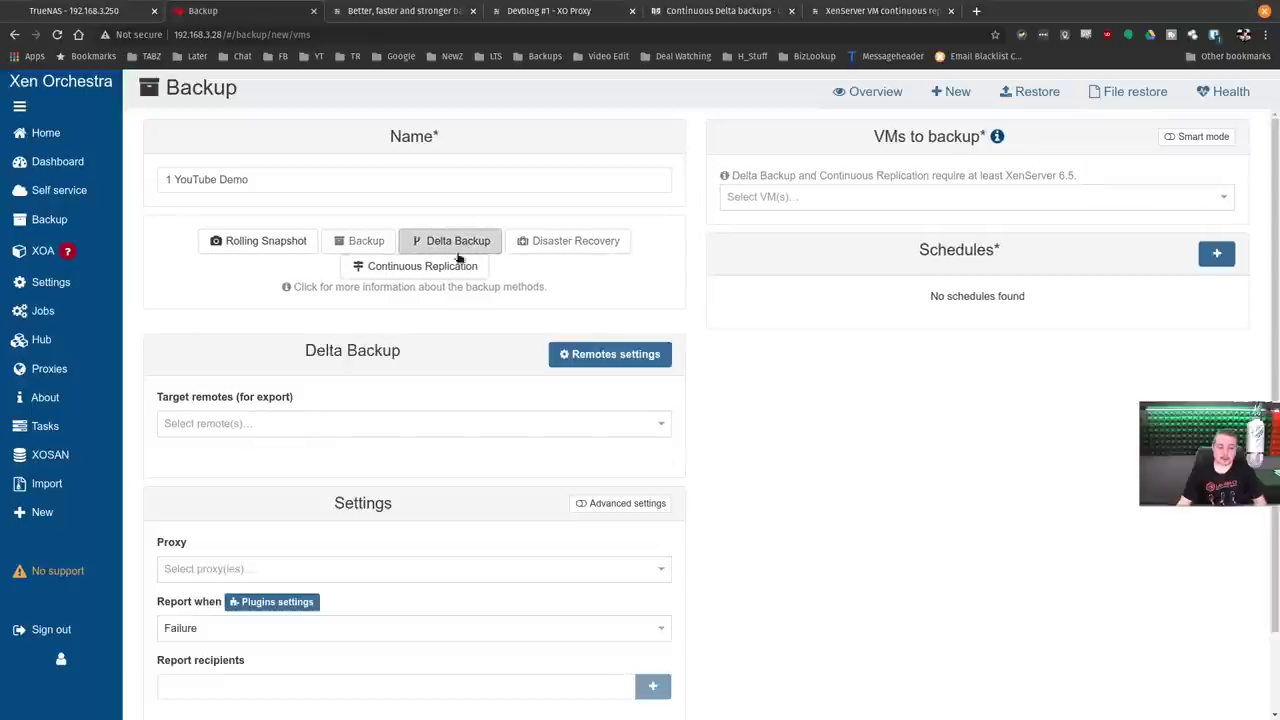
pyautogui.click(425, 266)
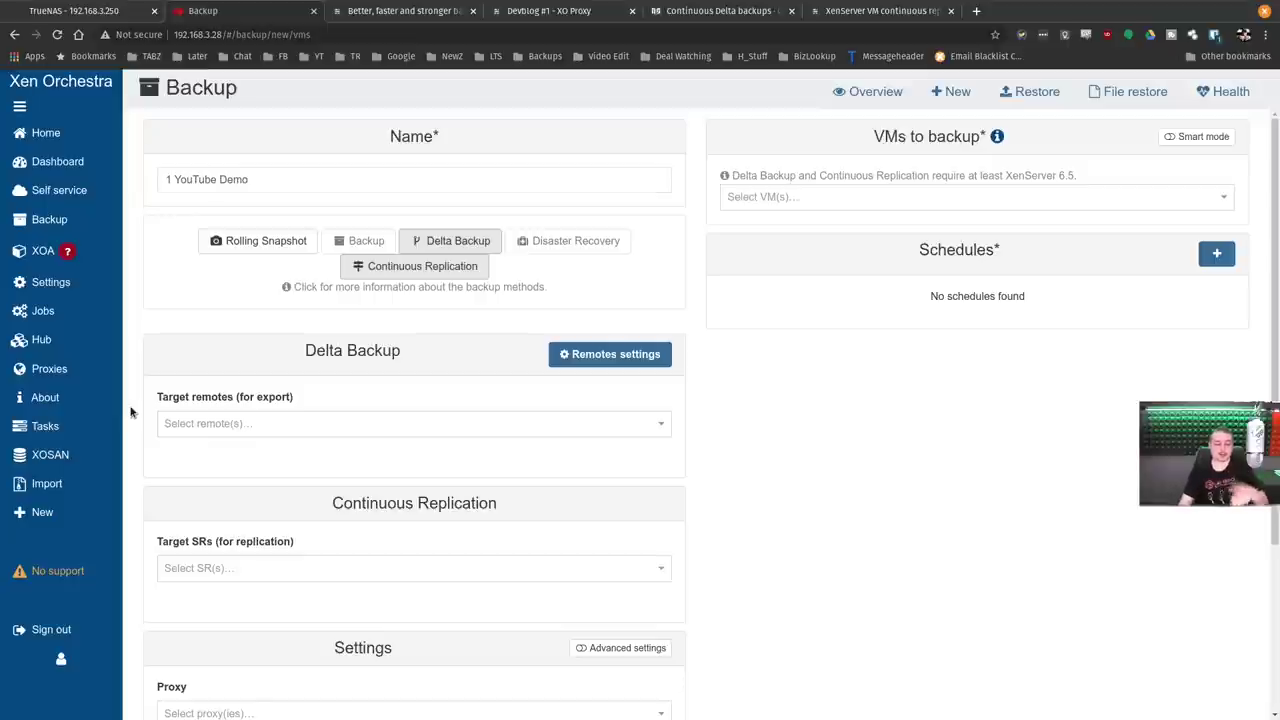
pyautogui.click(456, 274)
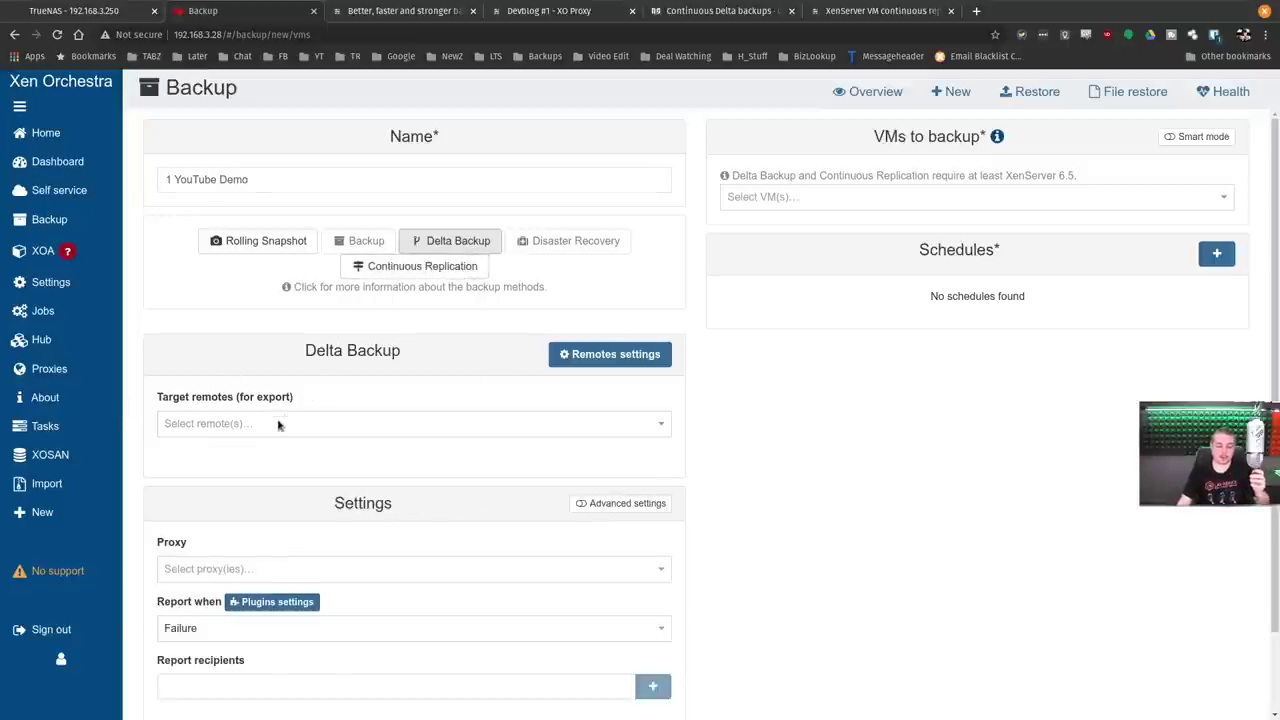
# Look through the available target remotes and check their state in the remotes settings.
pyautogui.click(278, 424)
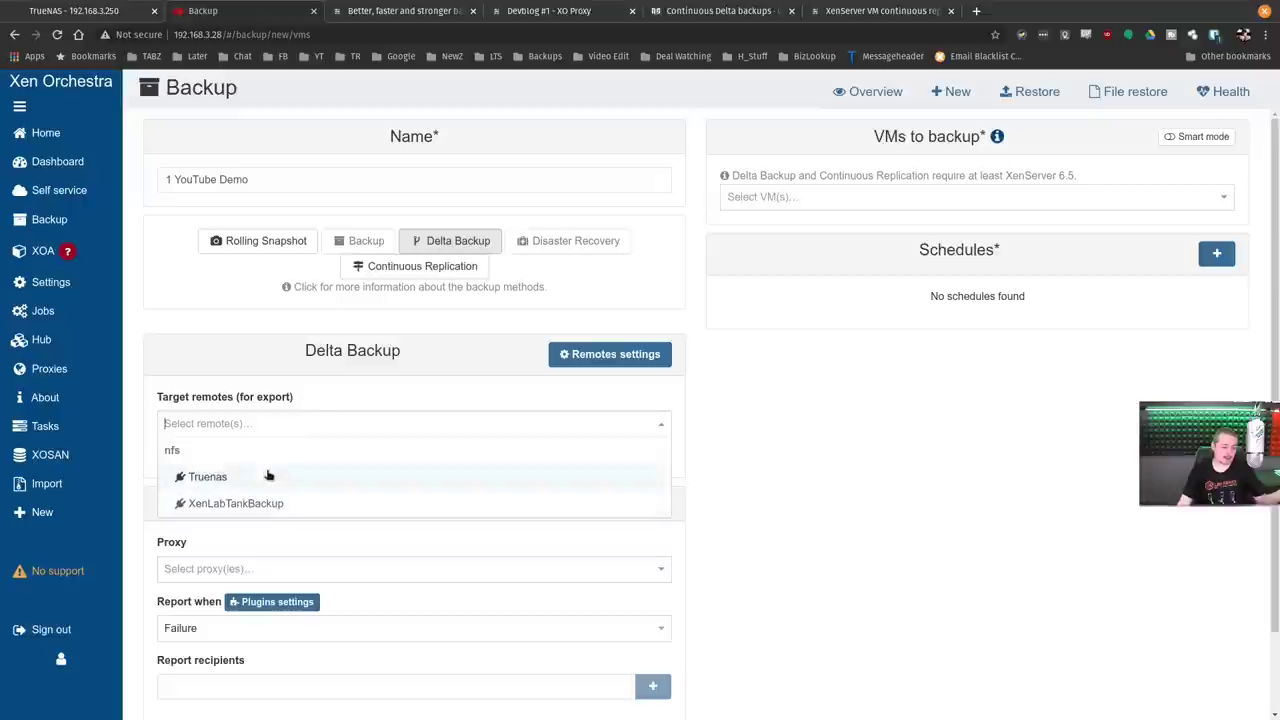
pyautogui.moveTo(55, 283)
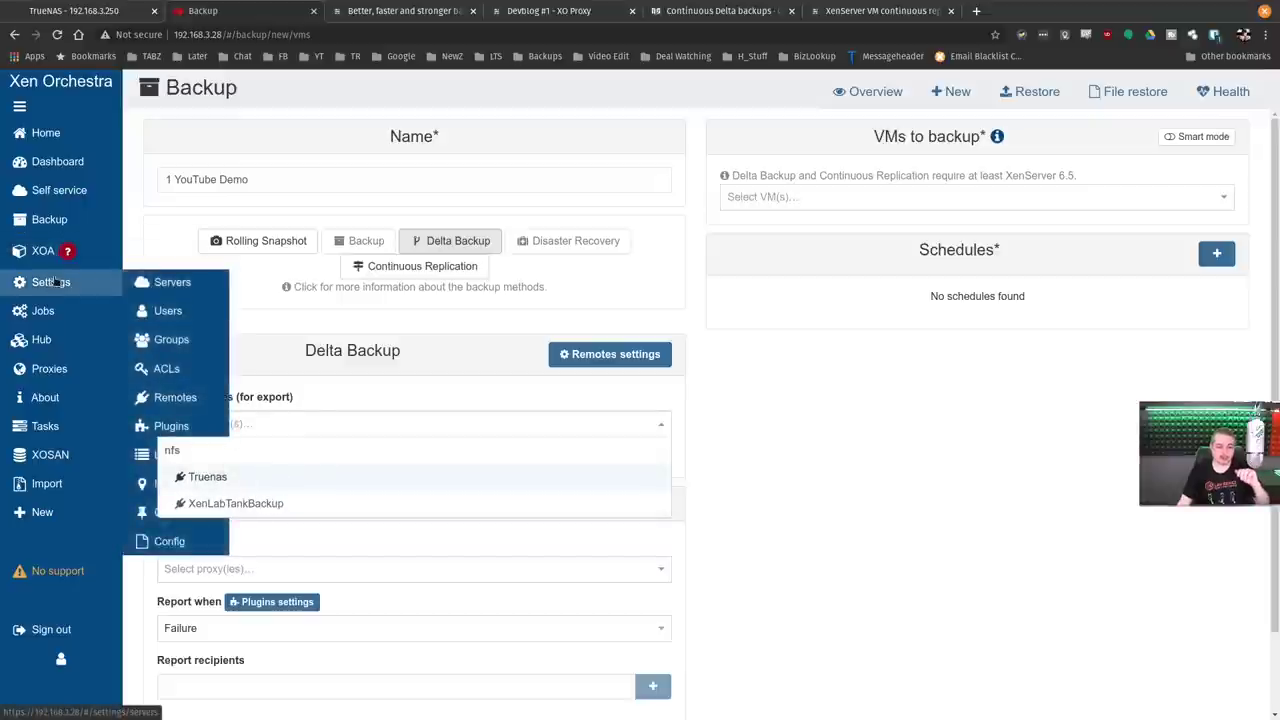
pyautogui.click(598, 354)
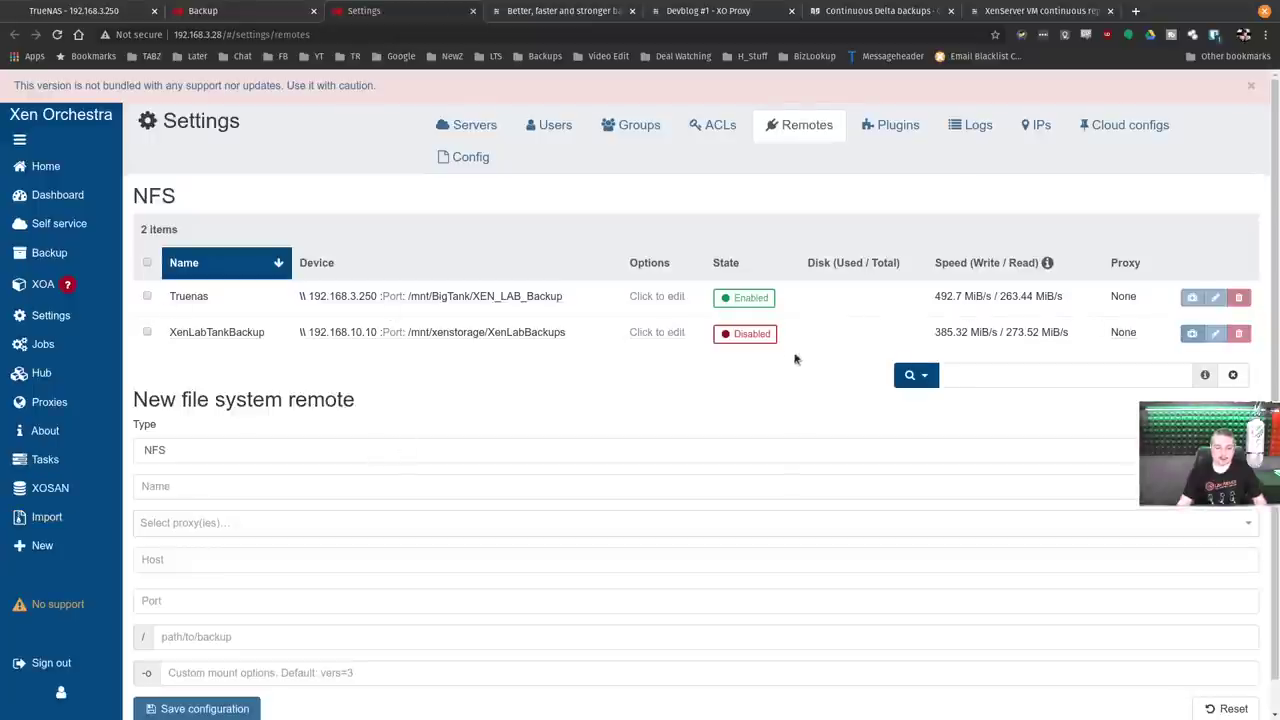
pyautogui.hotkey('ctrl', 'pageup')
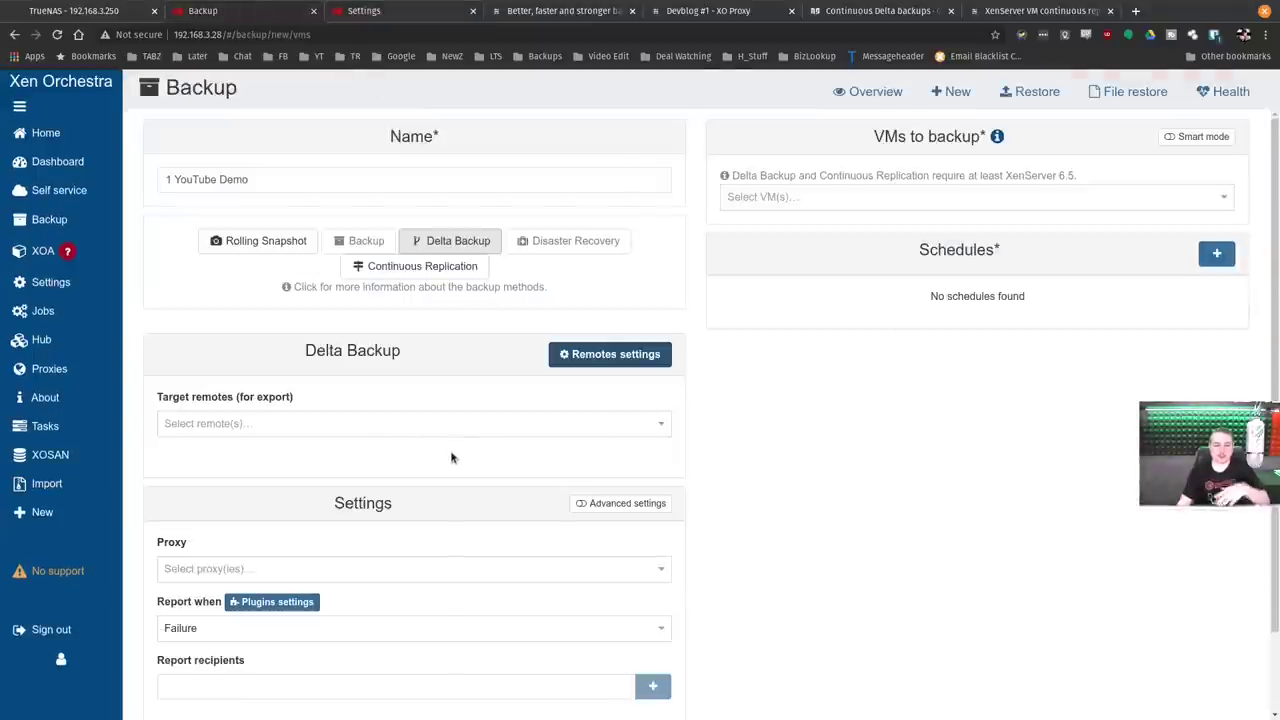
pyautogui.hotkey('ctrl', 'pagedown')
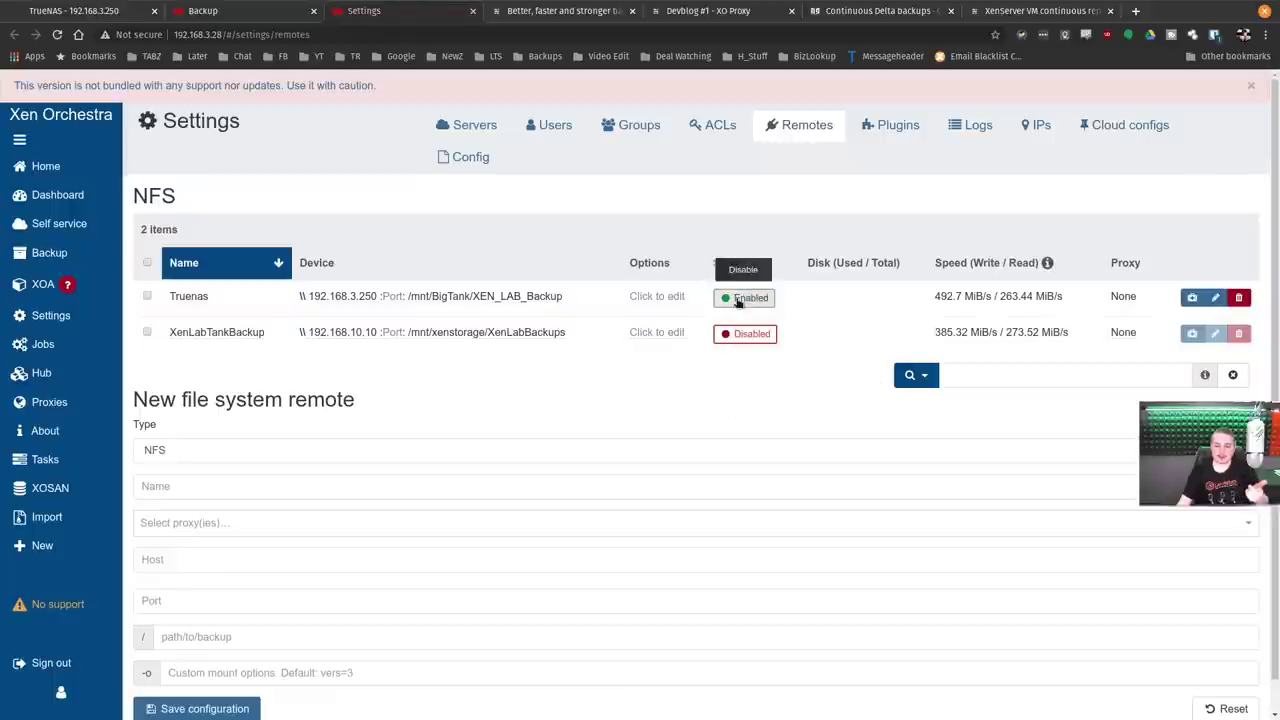
pyautogui.hotkey('ctrl', 'pageup')
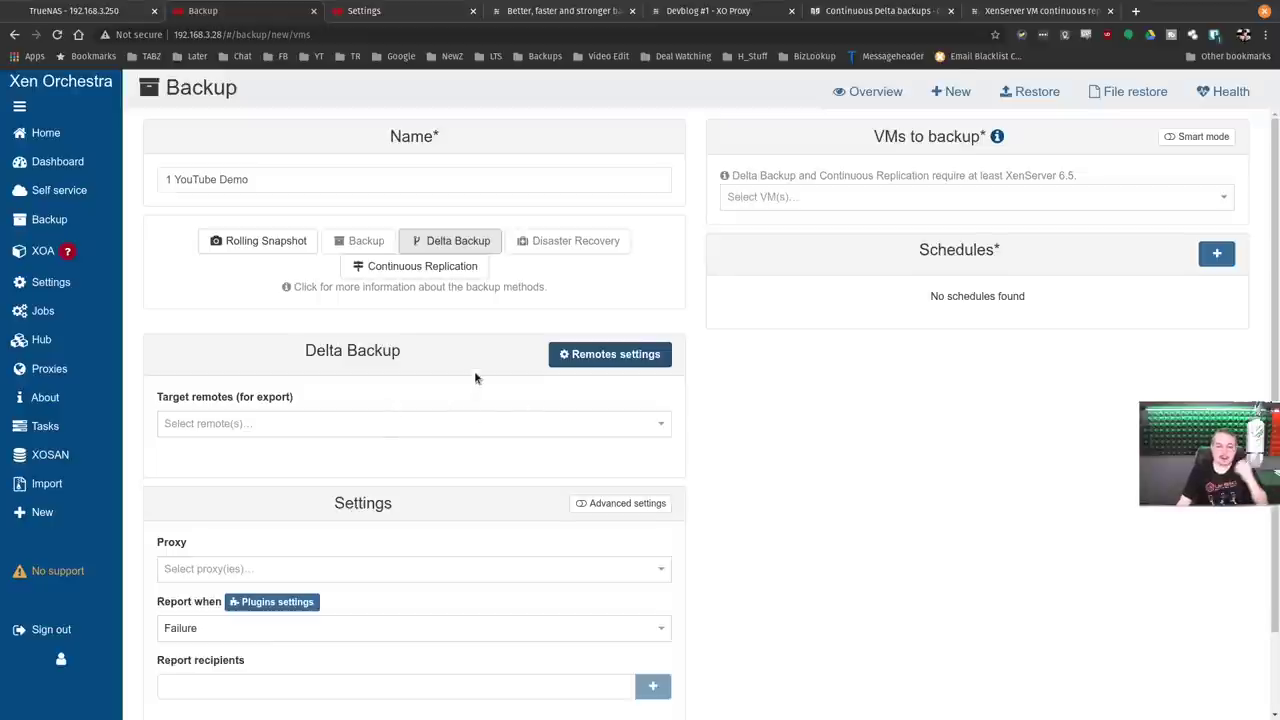
# Add Truenas as the target remote of the delta backup, leaving Delete first off.
pyautogui.click(306, 422)
pyautogui.click(196, 480)
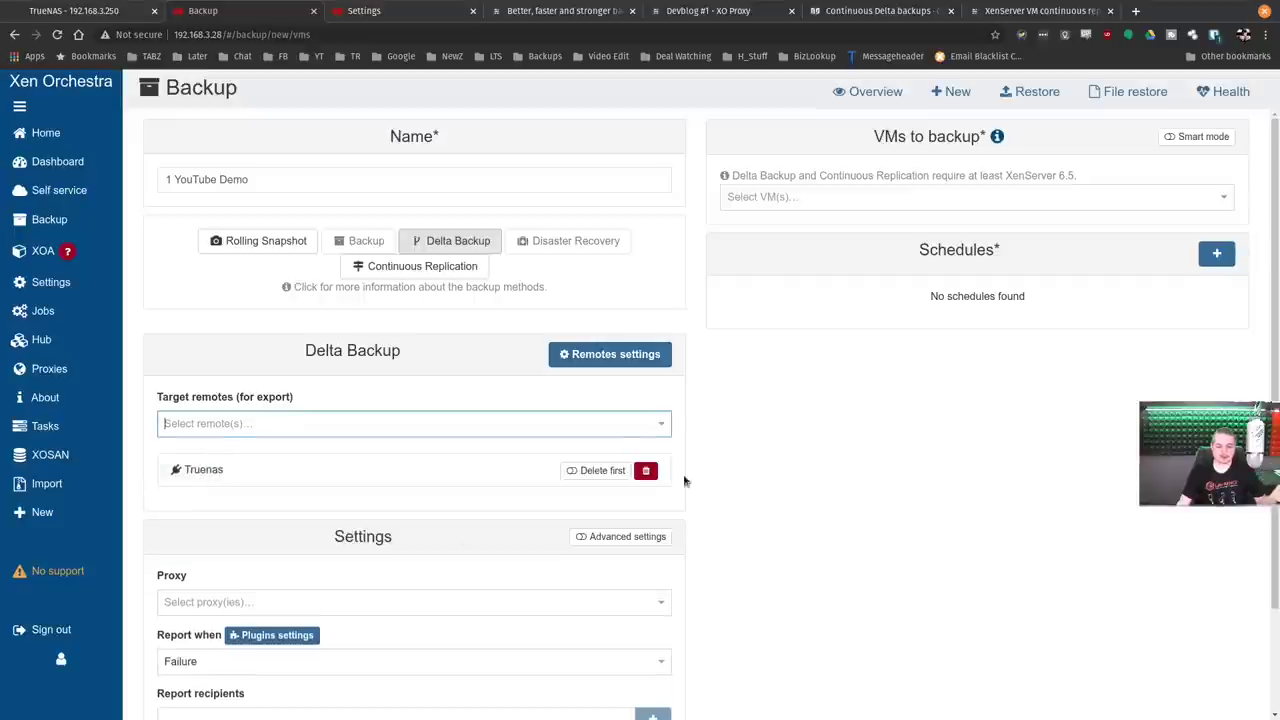
pyautogui.click(585, 476)
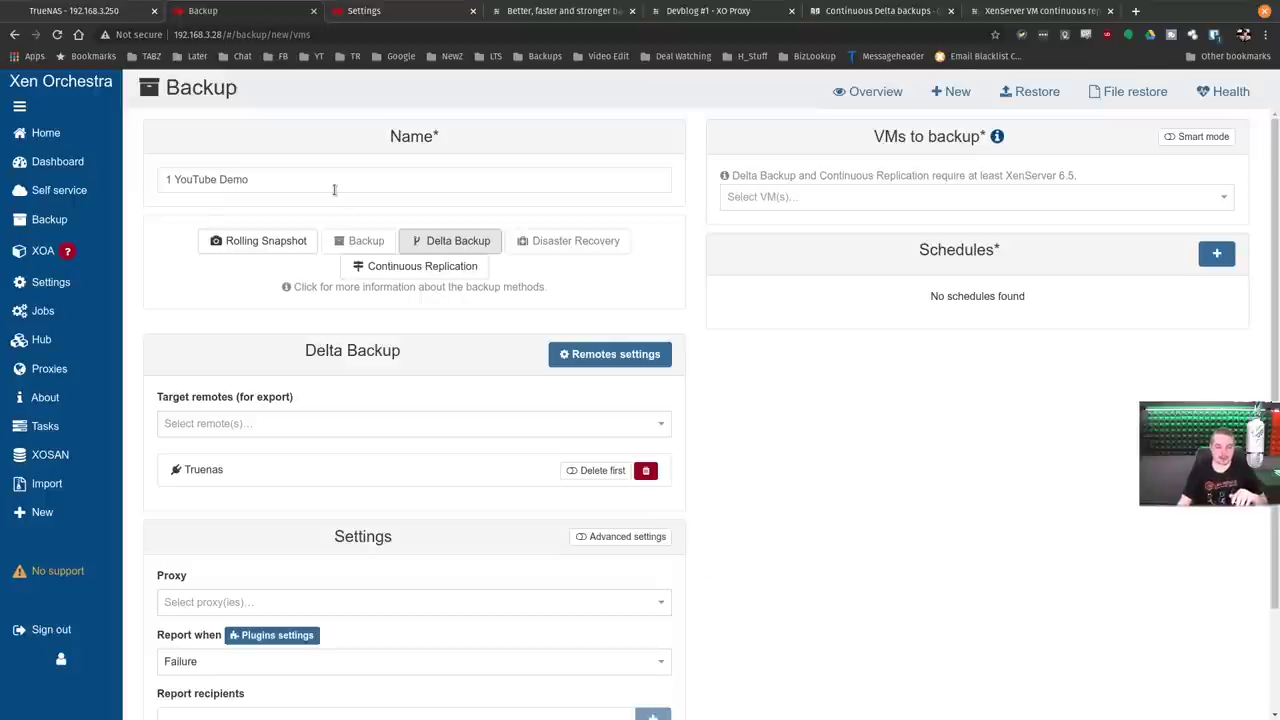
# Check the proxy choices for the backup job and enable its advanced settings.
pyautogui.scroll(-2, 469, 369)
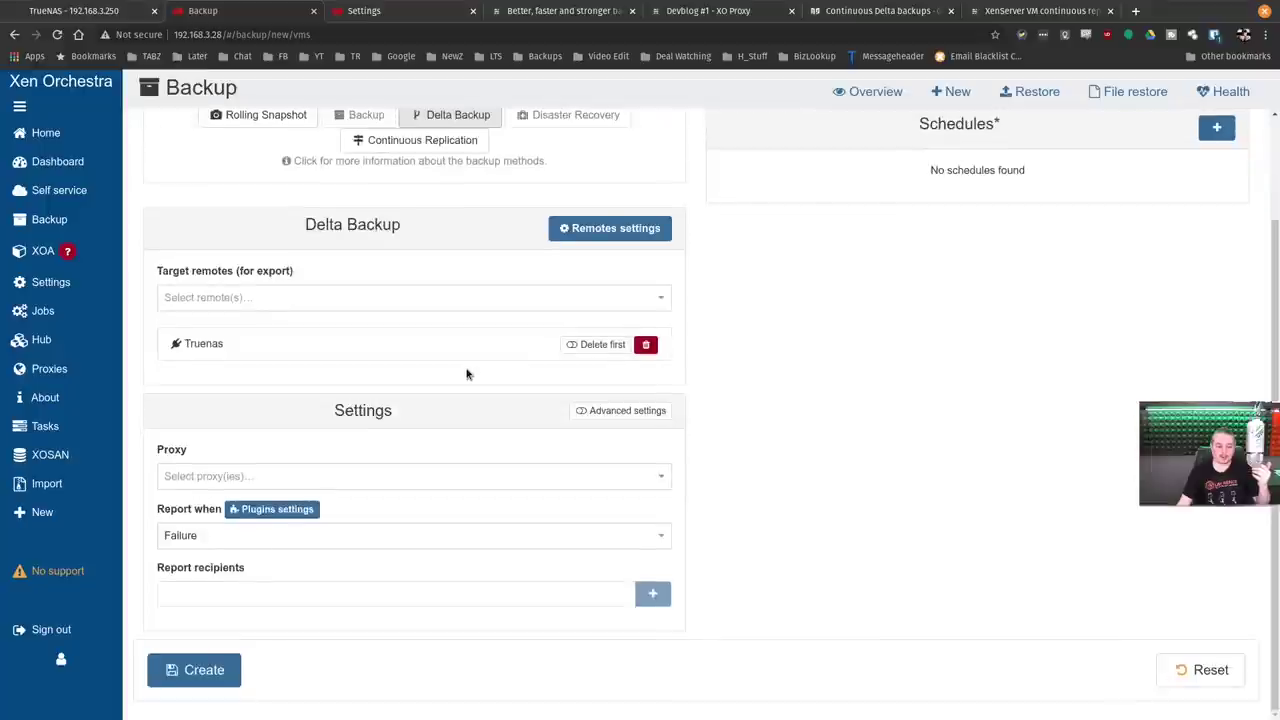
pyautogui.click(396, 470)
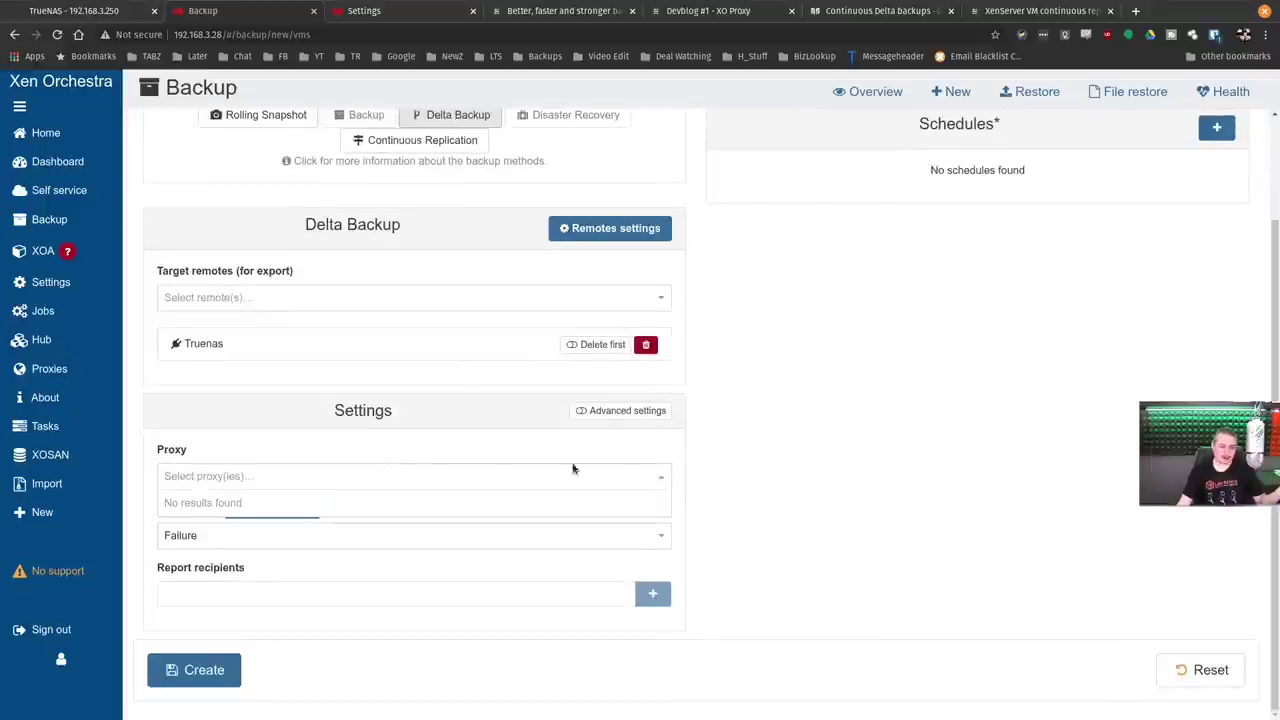
pyautogui.click(942, 516)
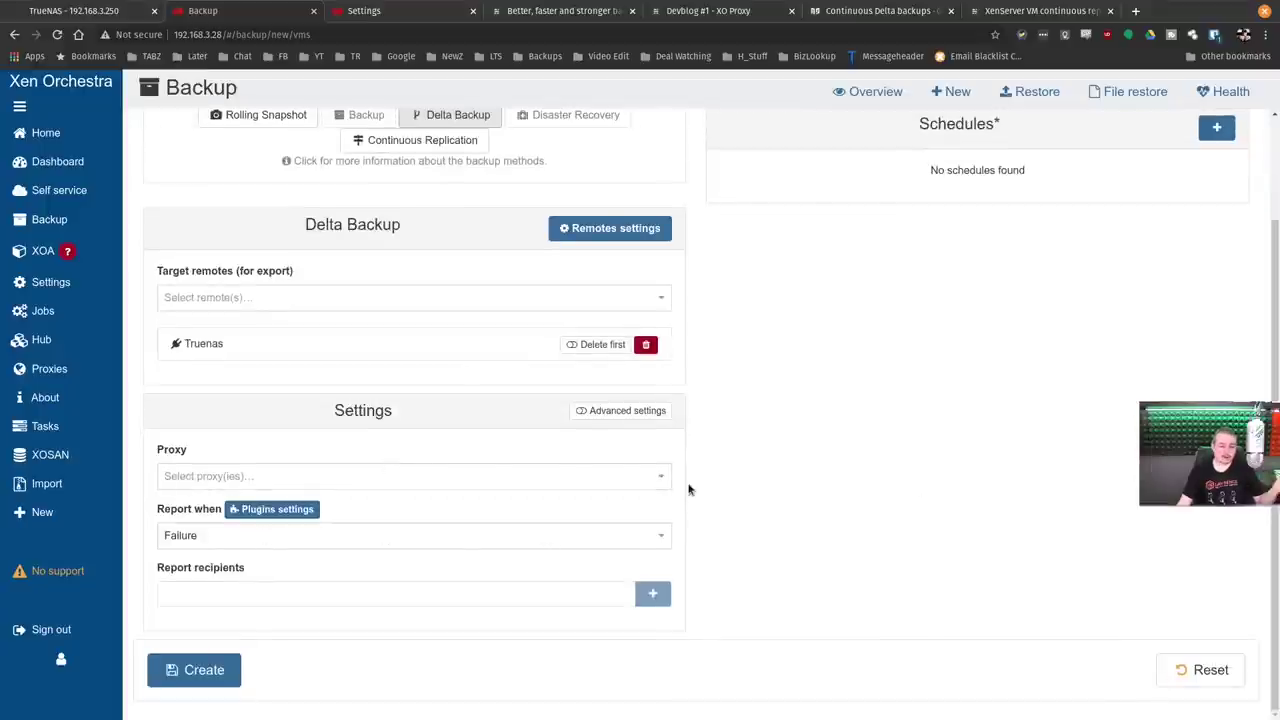
pyautogui.click(626, 409)
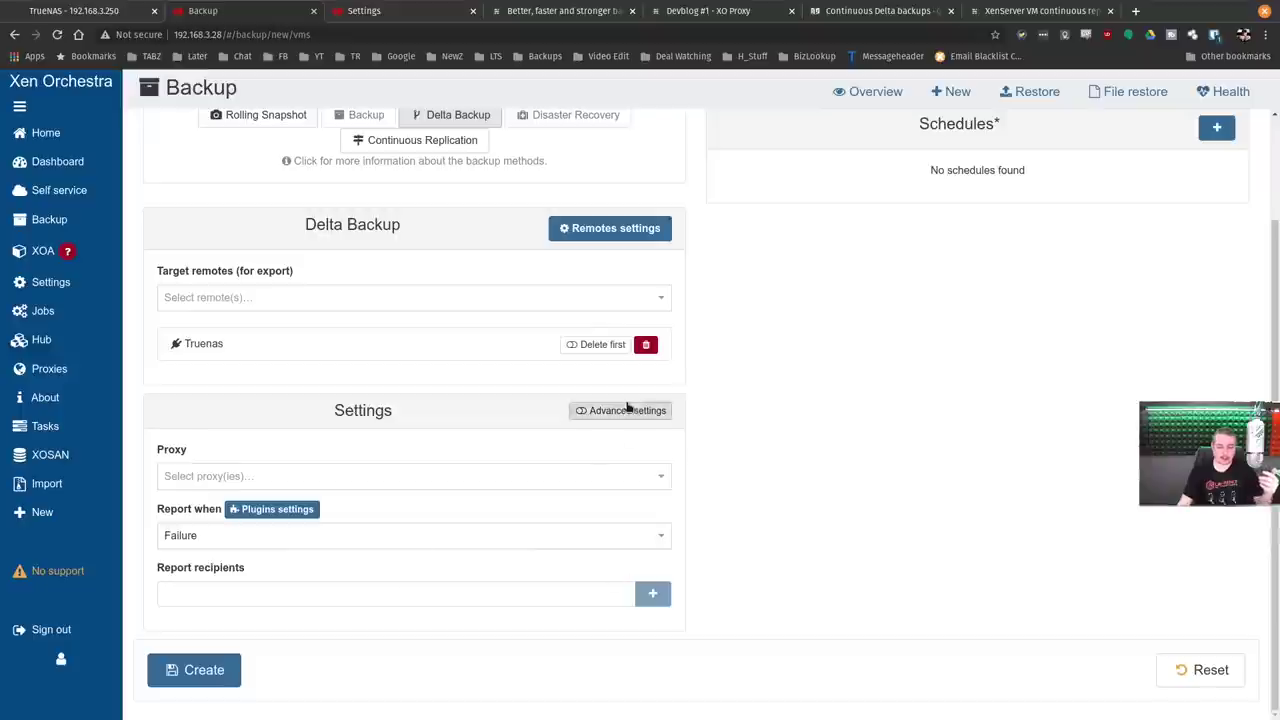
pyautogui.scroll(-2, 568, 468)
# Try a concurrency of 10 for the backup job and clear the value again.
pyautogui.click(285, 454)
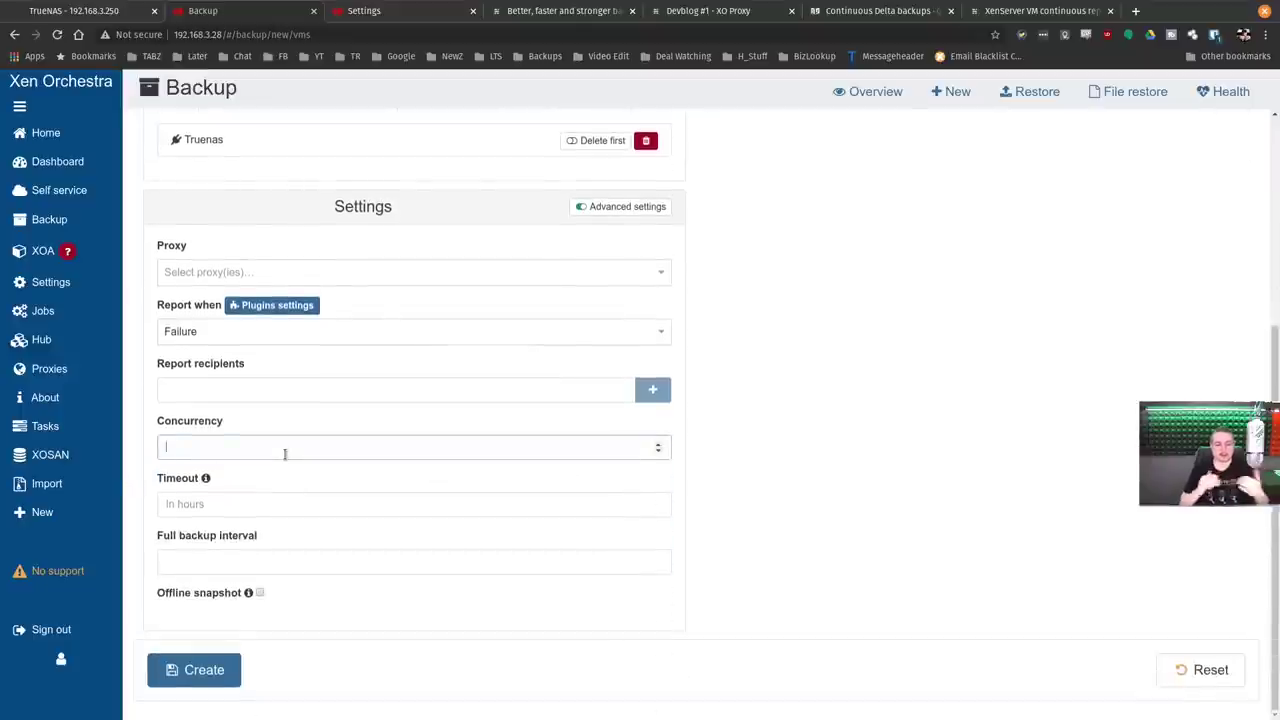
pyautogui.write('1')
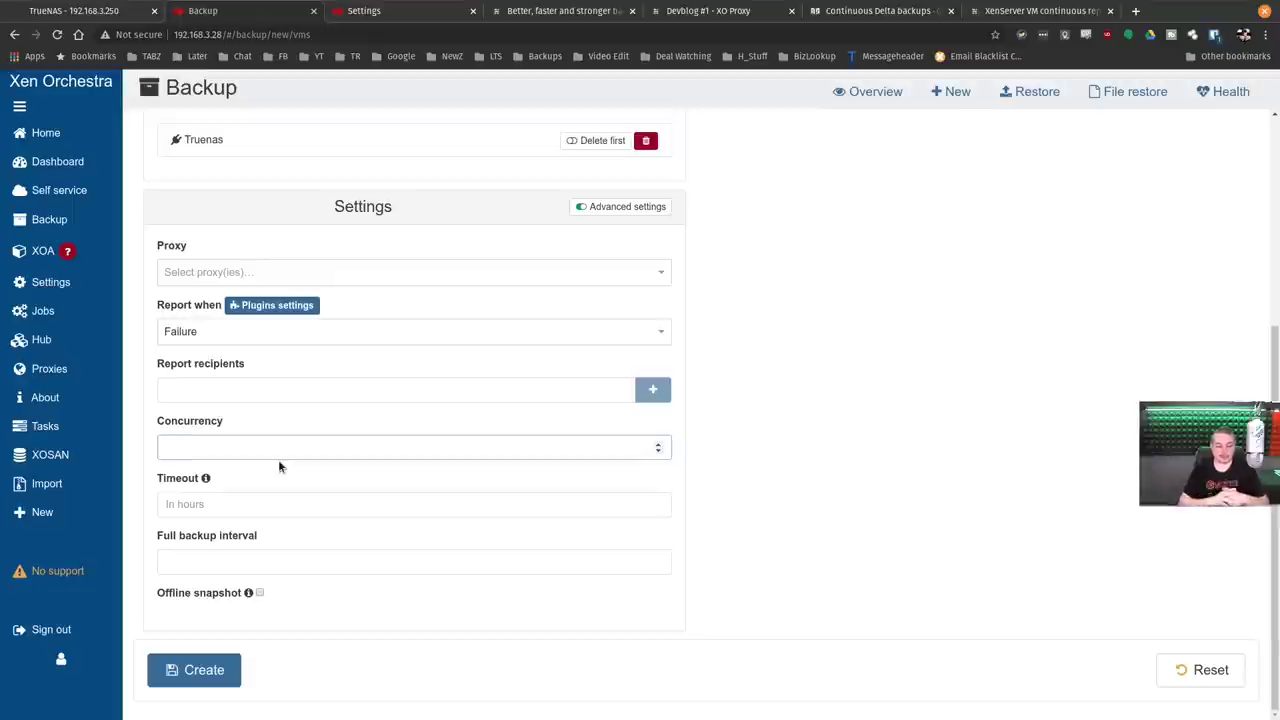
pyautogui.write('10')
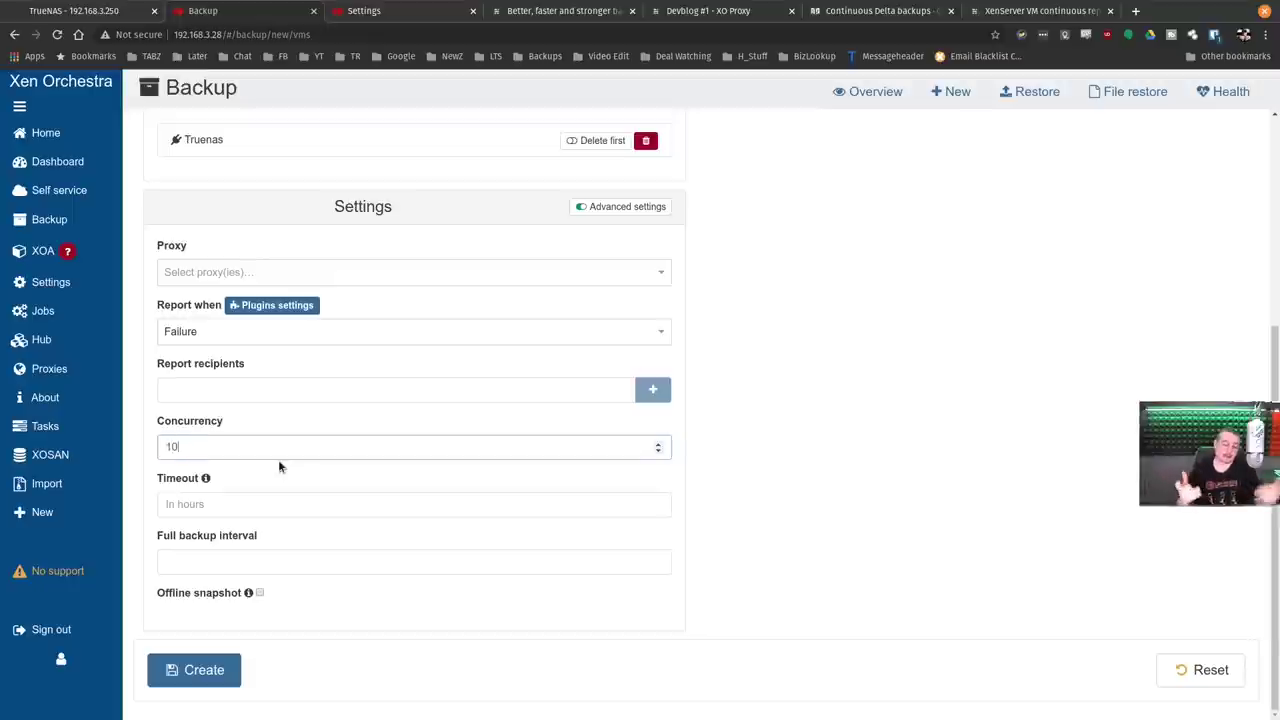
pyautogui.press('BackSpace')
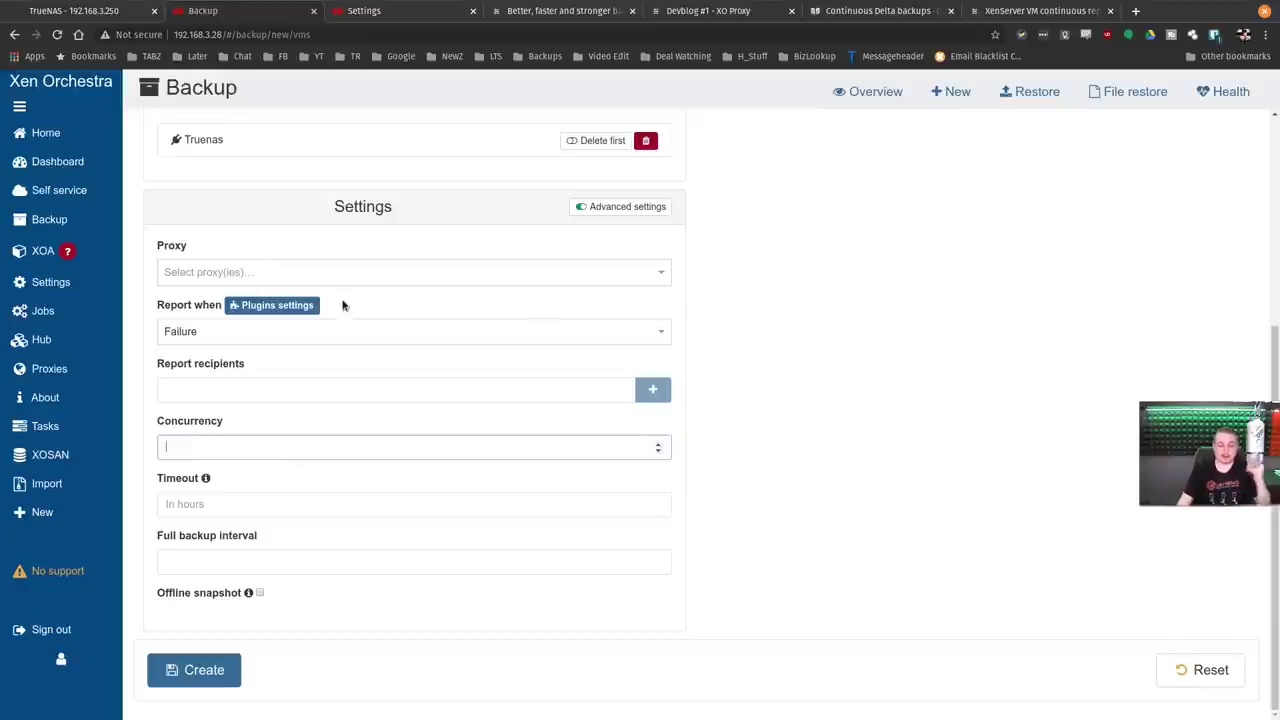
pyautogui.press('BackSpace')
# Add the Debian YouTube Backup Demo VM to the VMs to back up and look through the other available VMs.
pyautogui.scroll(4, 803, 403)
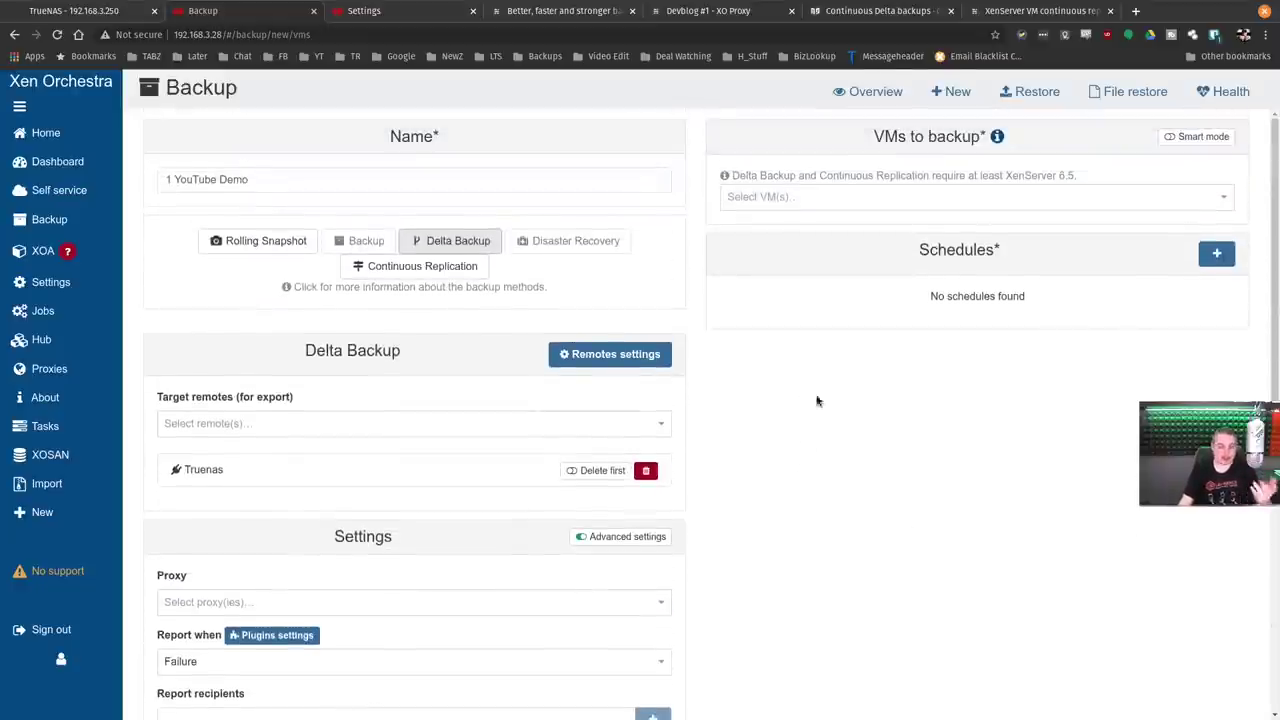
pyautogui.click(838, 202)
pyautogui.write('you')
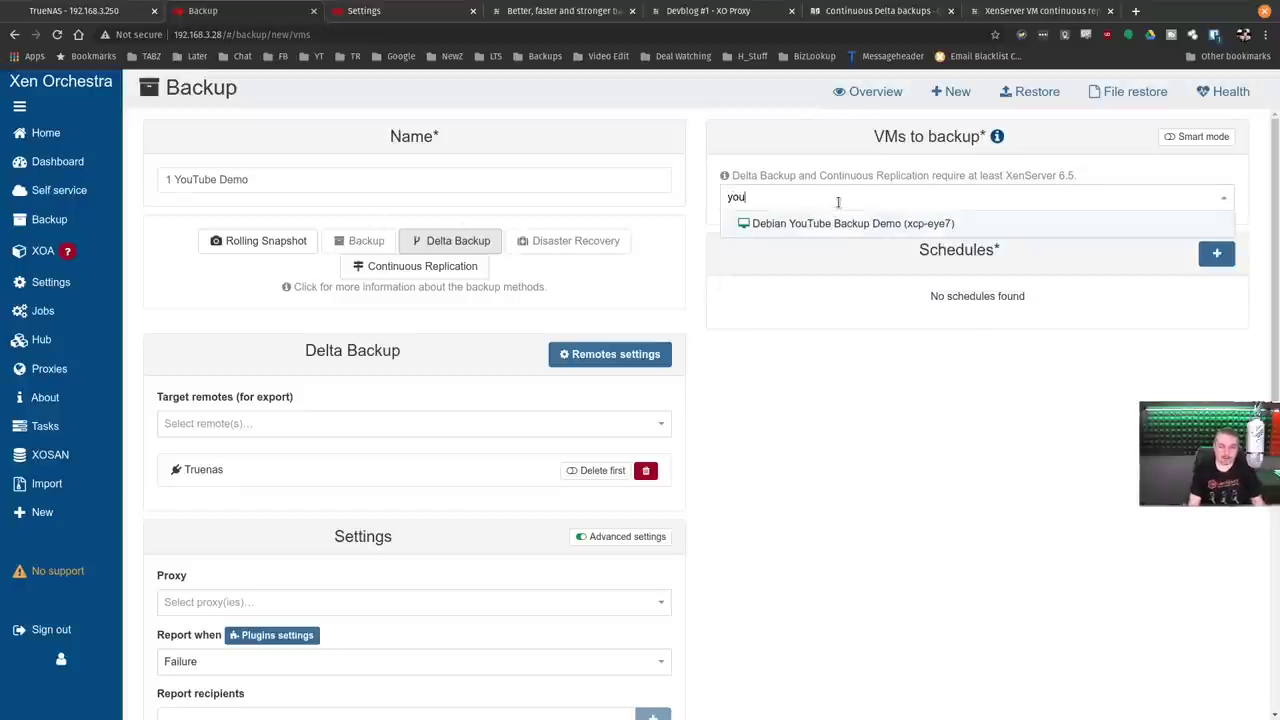
pyautogui.press('Return')
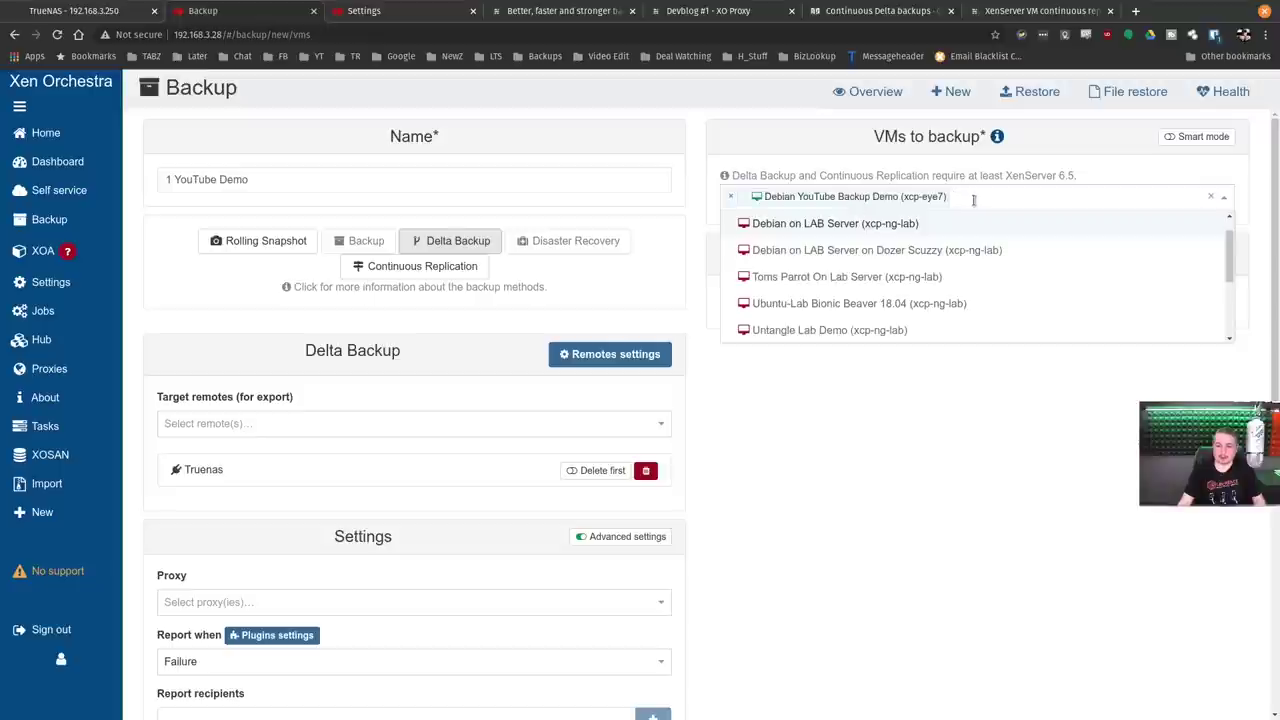
pyautogui.scroll(-5, 980, 245)
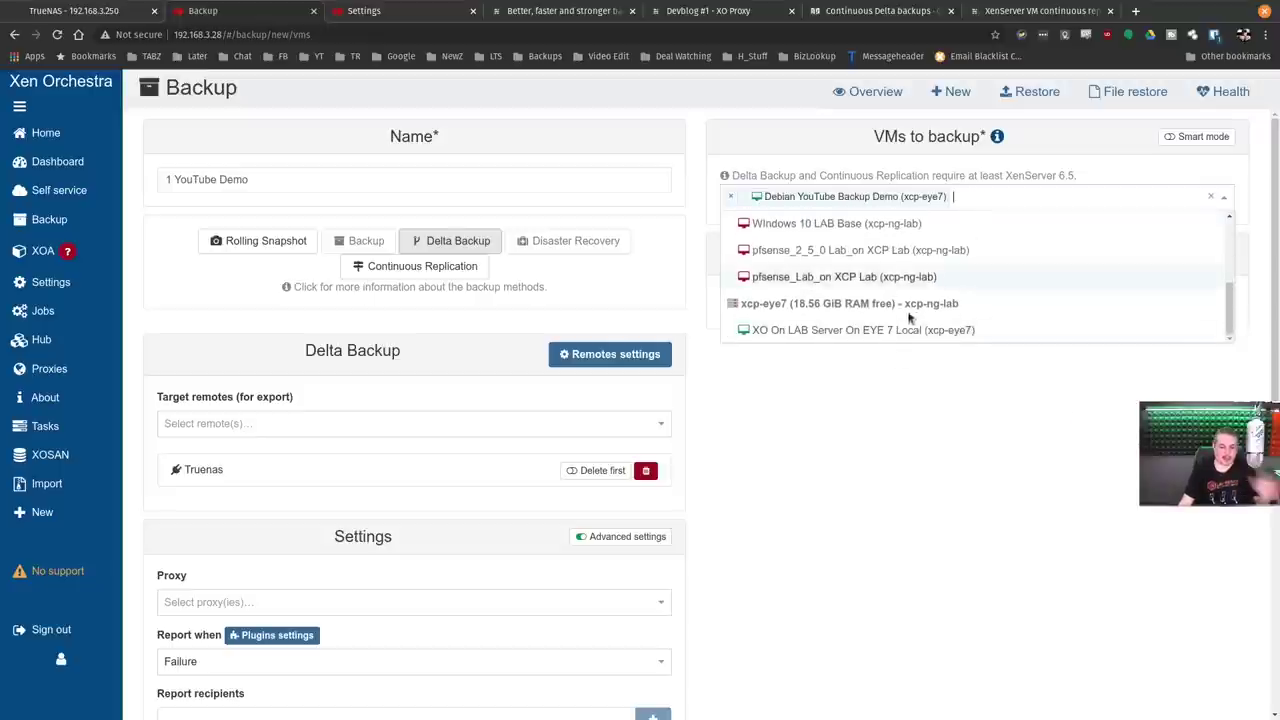
pyautogui.scroll(5, 895, 320)
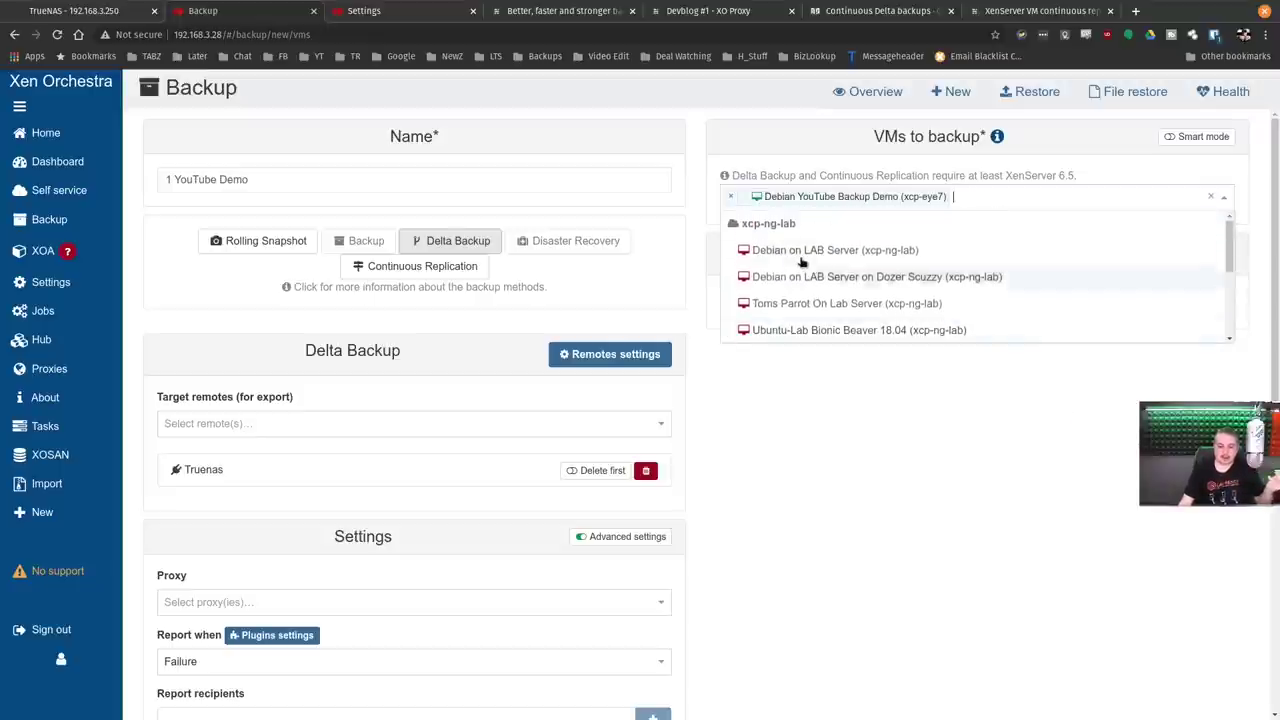
pyautogui.click(848, 451)
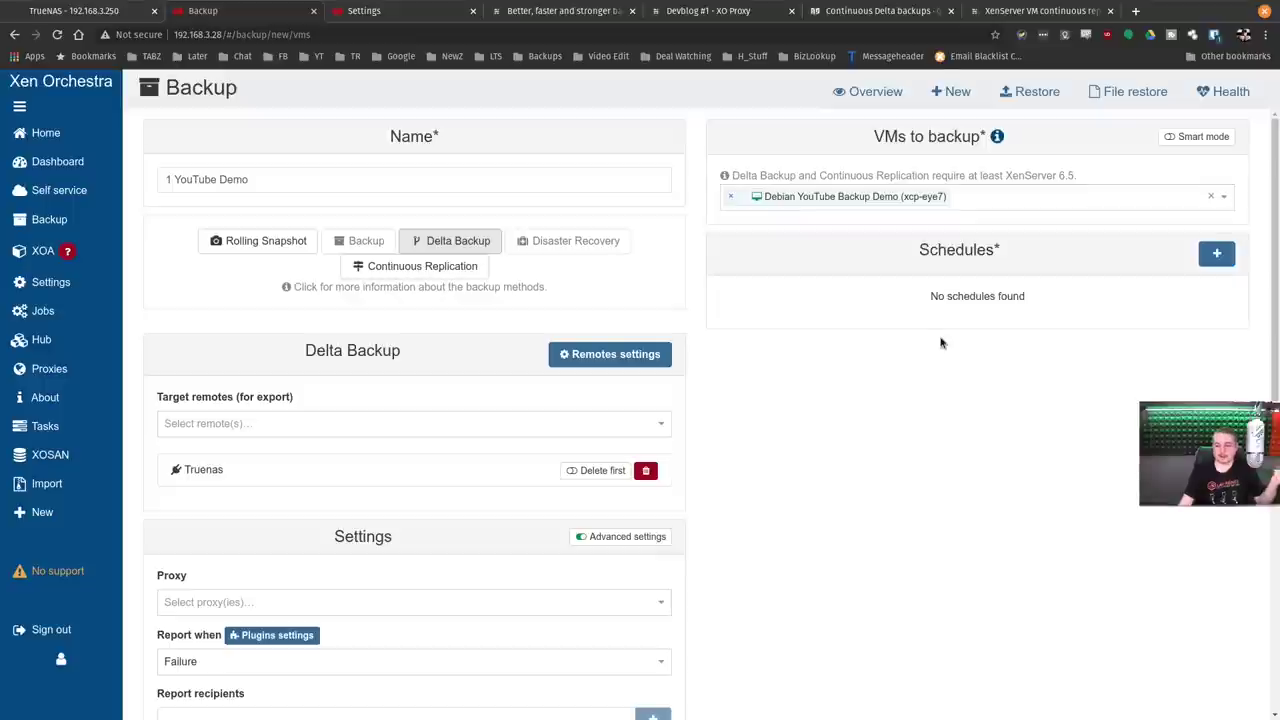
# Enable Continuous Replication for the backup job and choose the TrueNAS iSCSI storage as the replication target.
pyautogui.scroll(-3, 415, 495)
pyautogui.scroll(-1, 421, 508)
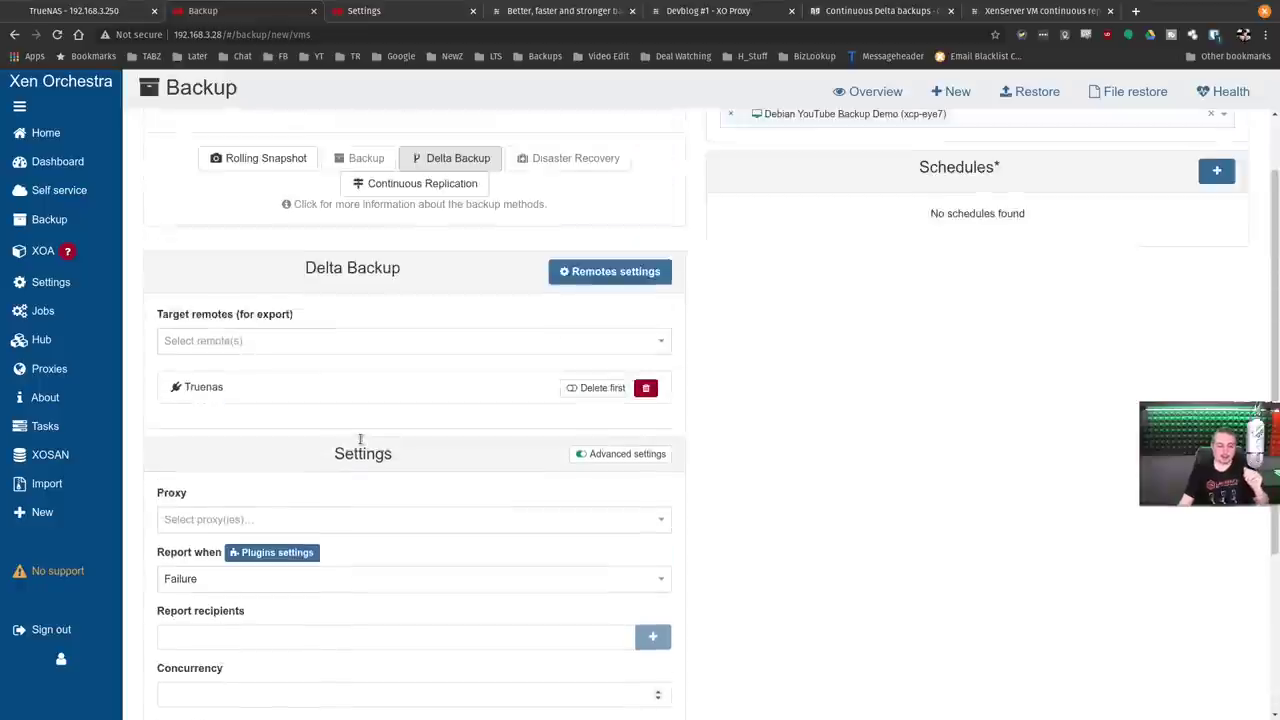
pyautogui.scroll(2, 358, 445)
pyautogui.scroll(-2, 339, 487)
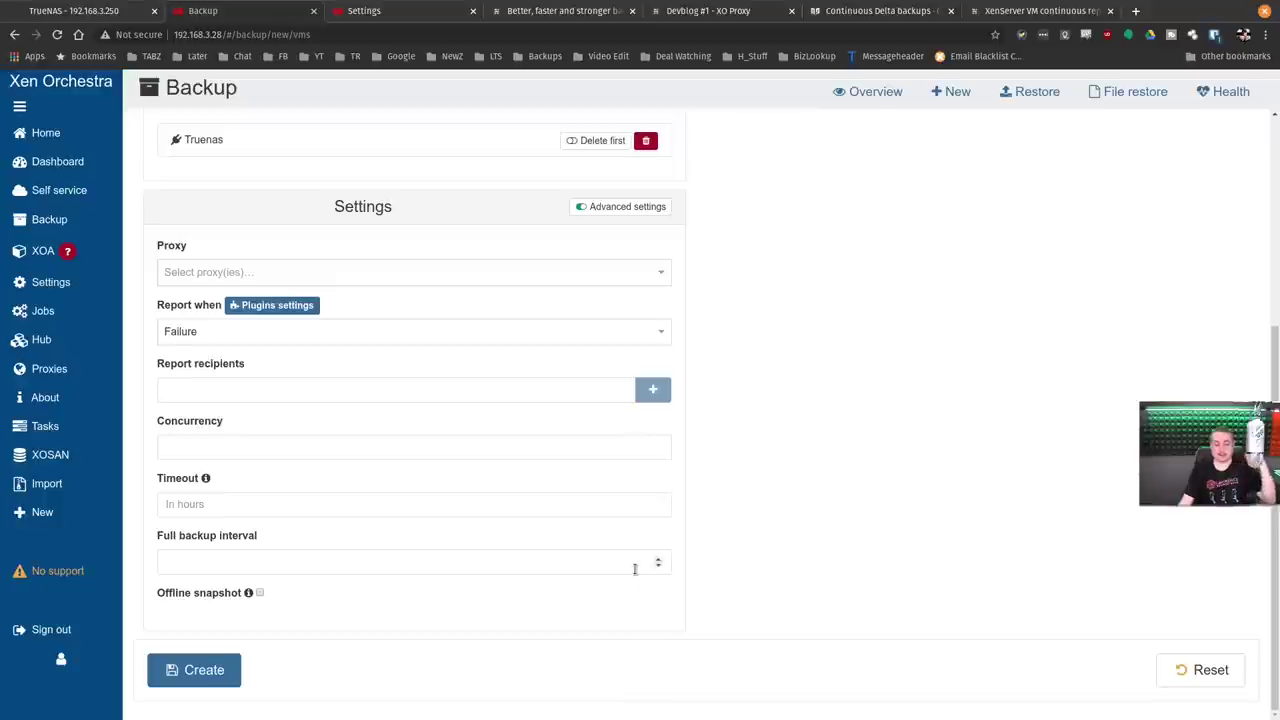
pyautogui.scroll(3, 766, 503)
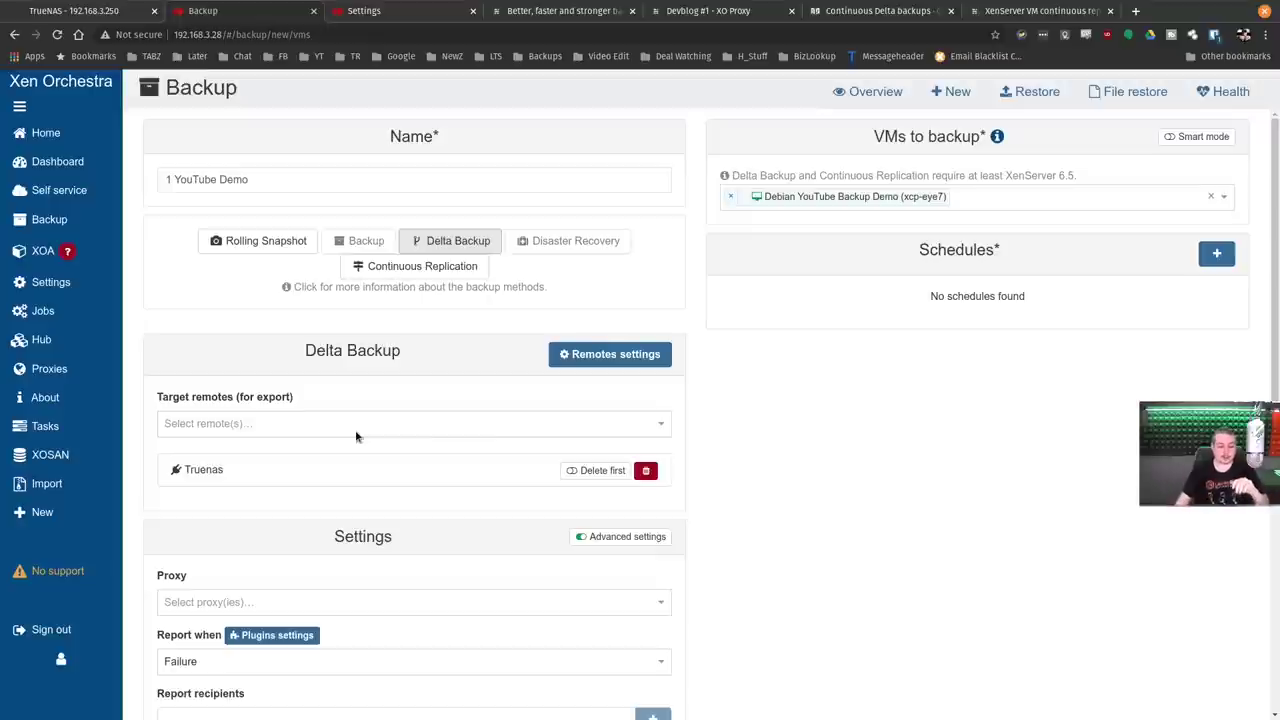
pyautogui.click(476, 268)
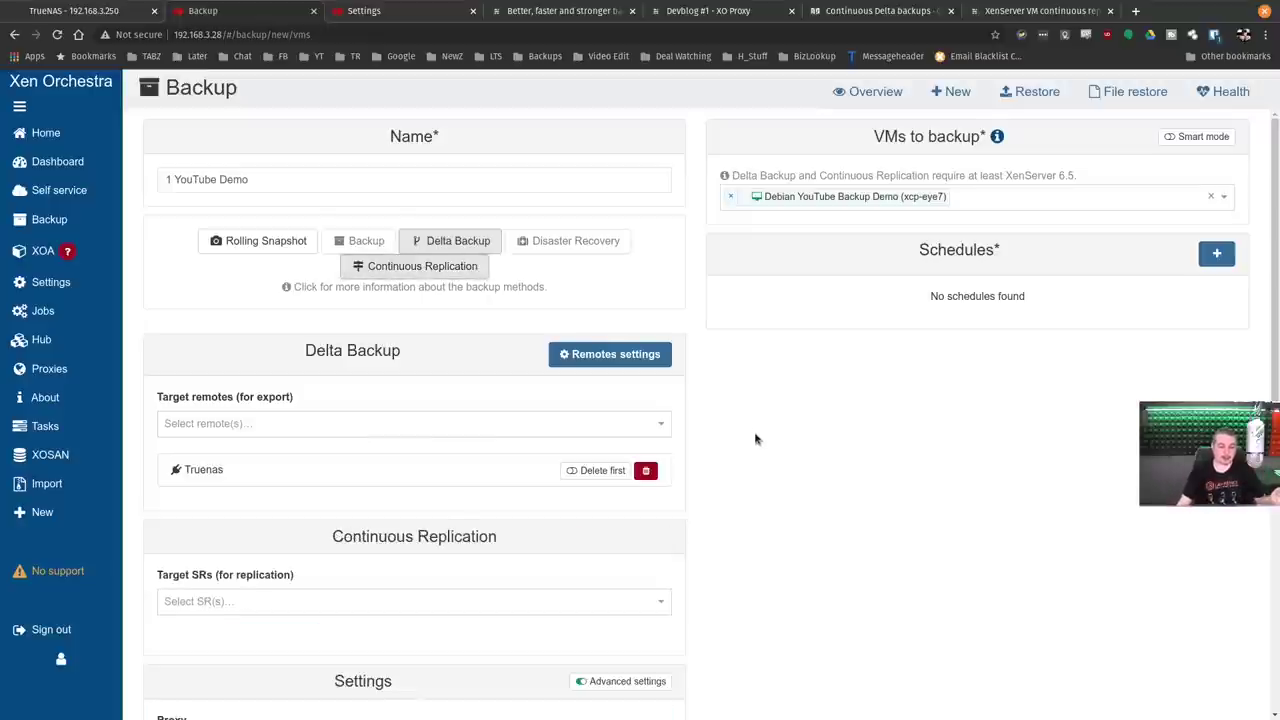
pyautogui.scroll(-3, 755, 439)
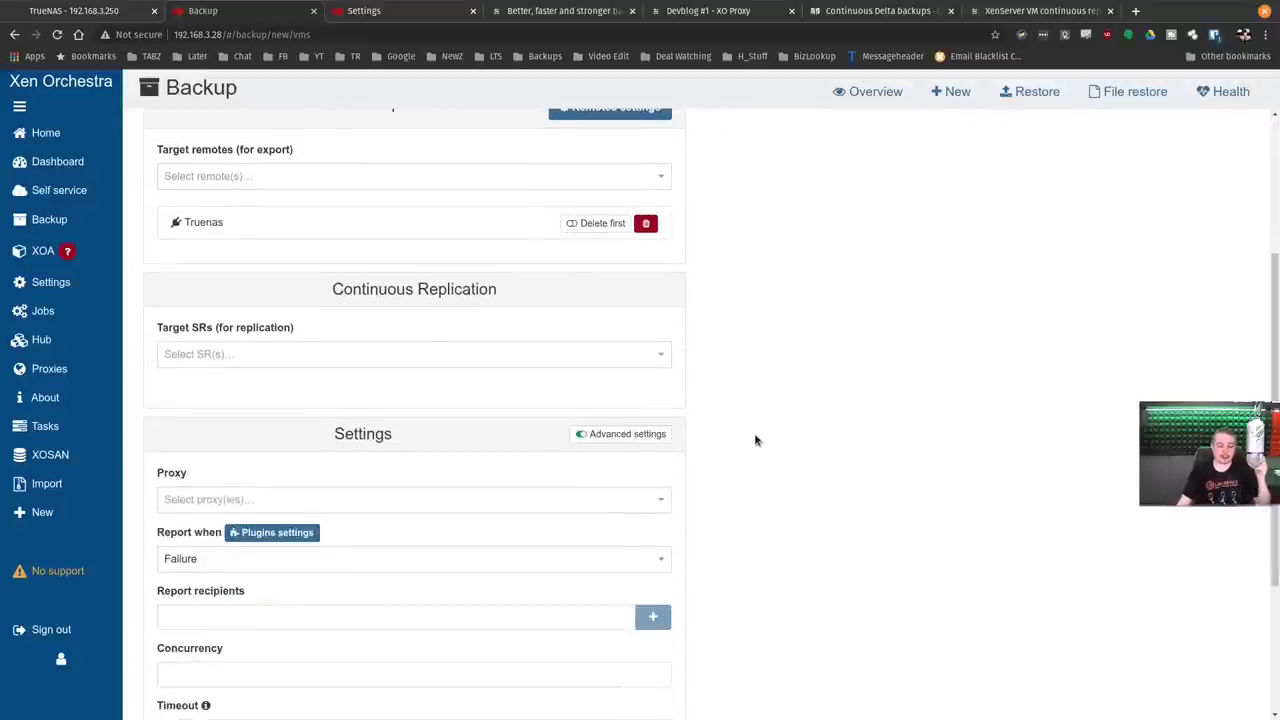
pyautogui.click(265, 356)
pyautogui.scroll(-1, 337, 409)
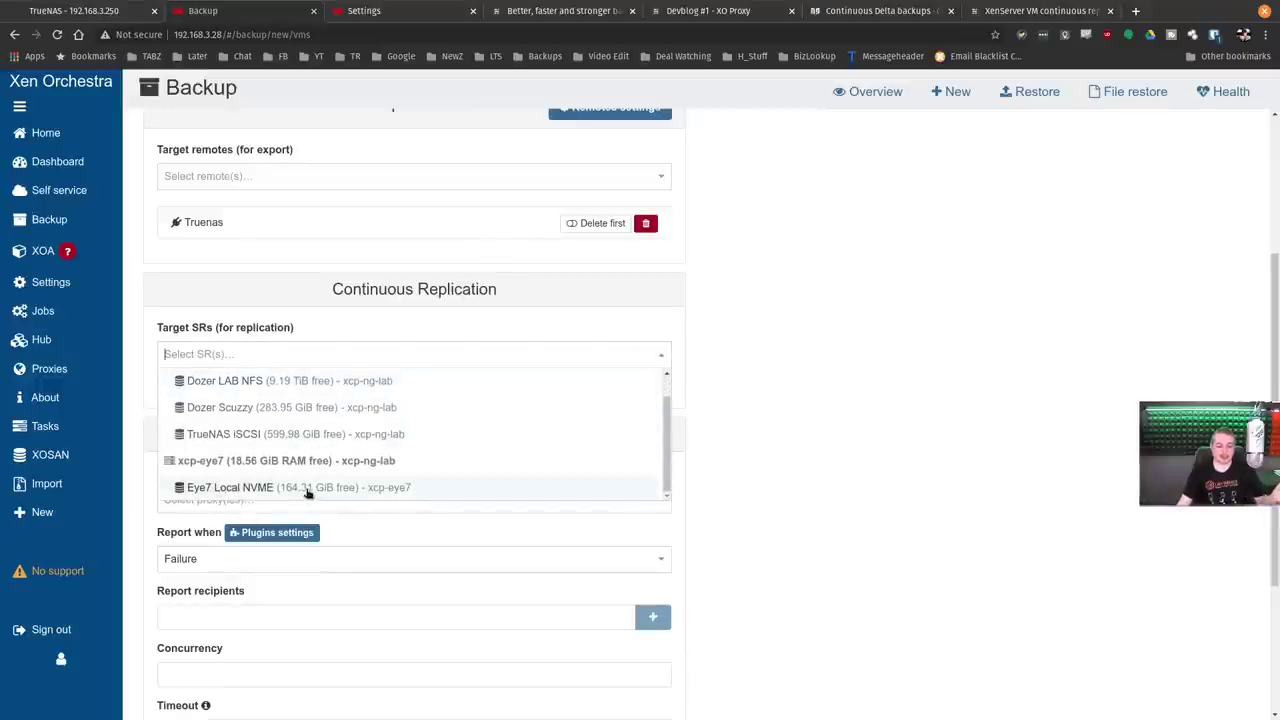
pyautogui.click(306, 434)
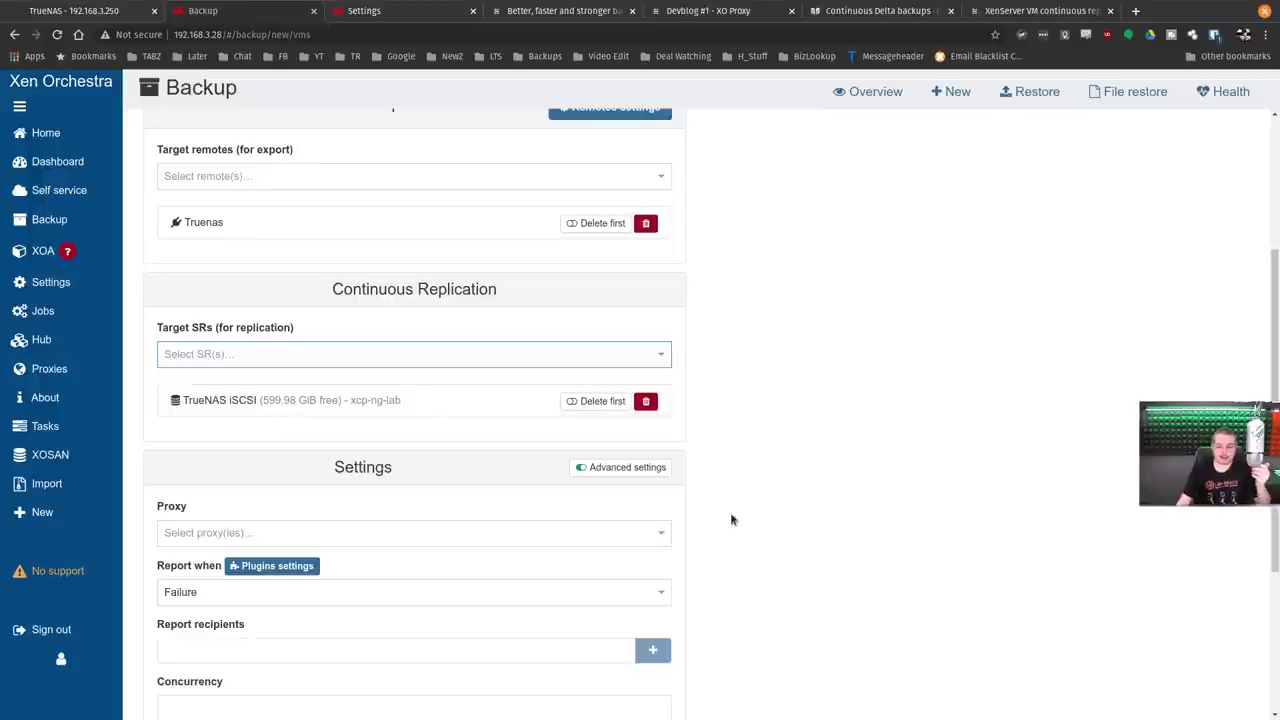
# Start a new schedule for the backup job and name it Keep 2 Daily.
pyautogui.scroll(5, 733, 515)
pyautogui.click(1230, 244)
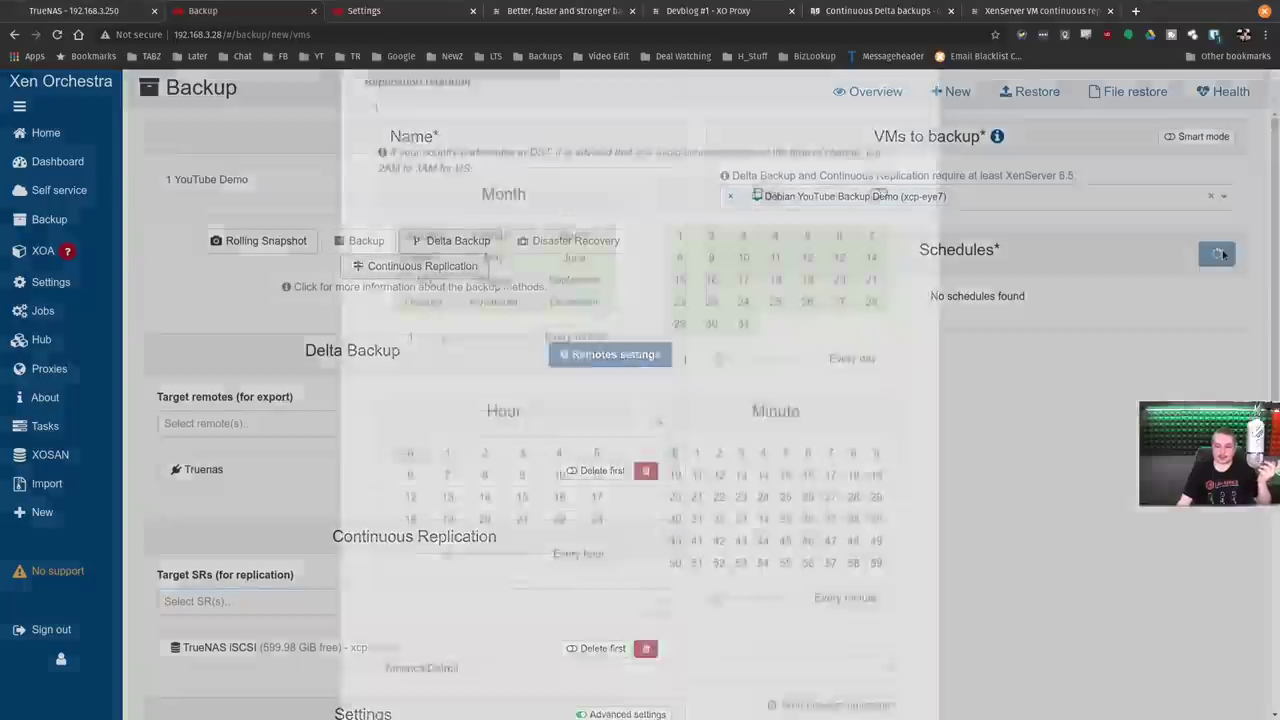
pyautogui.click(477, 190)
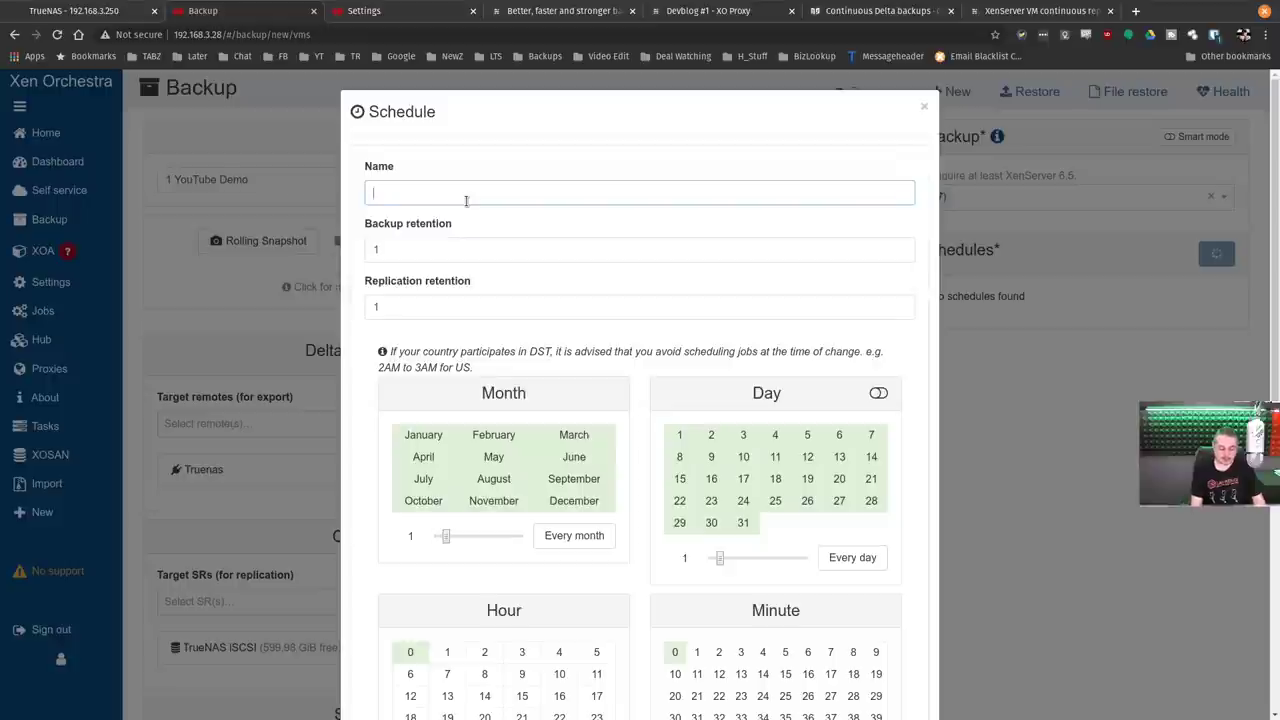
pyautogui.write('Keep 2')
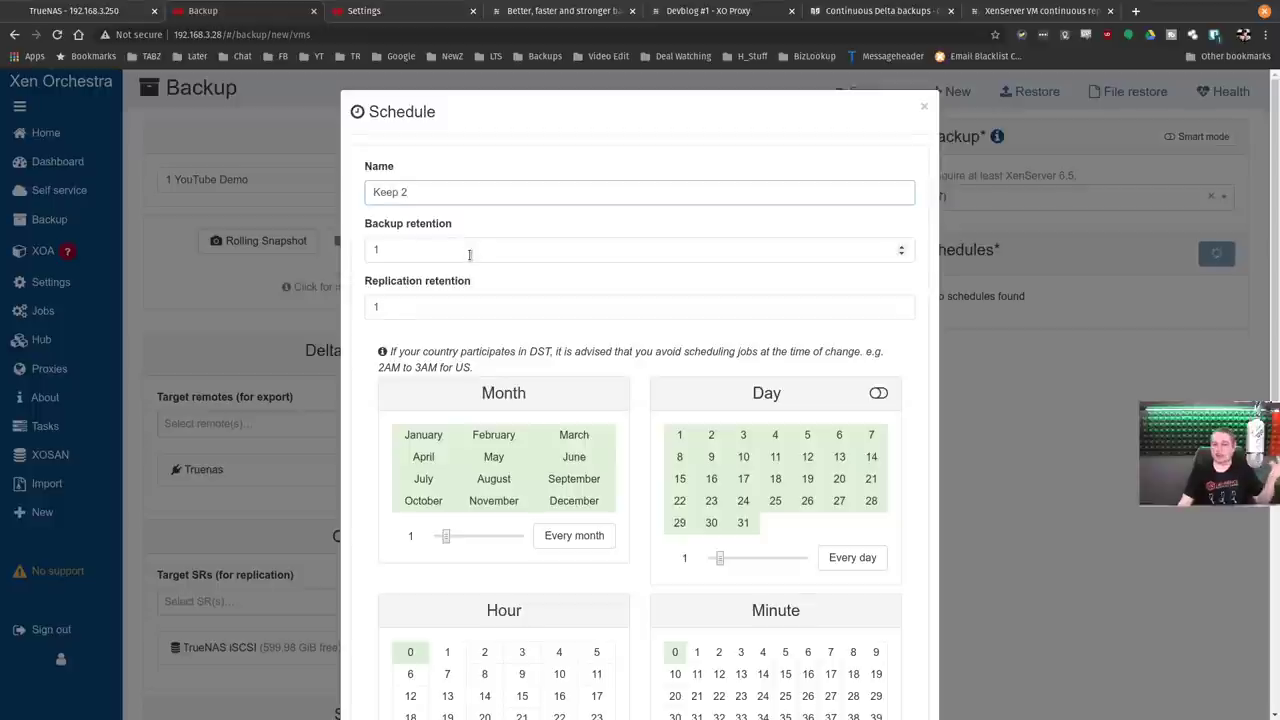
pyautogui.write(' Dai')
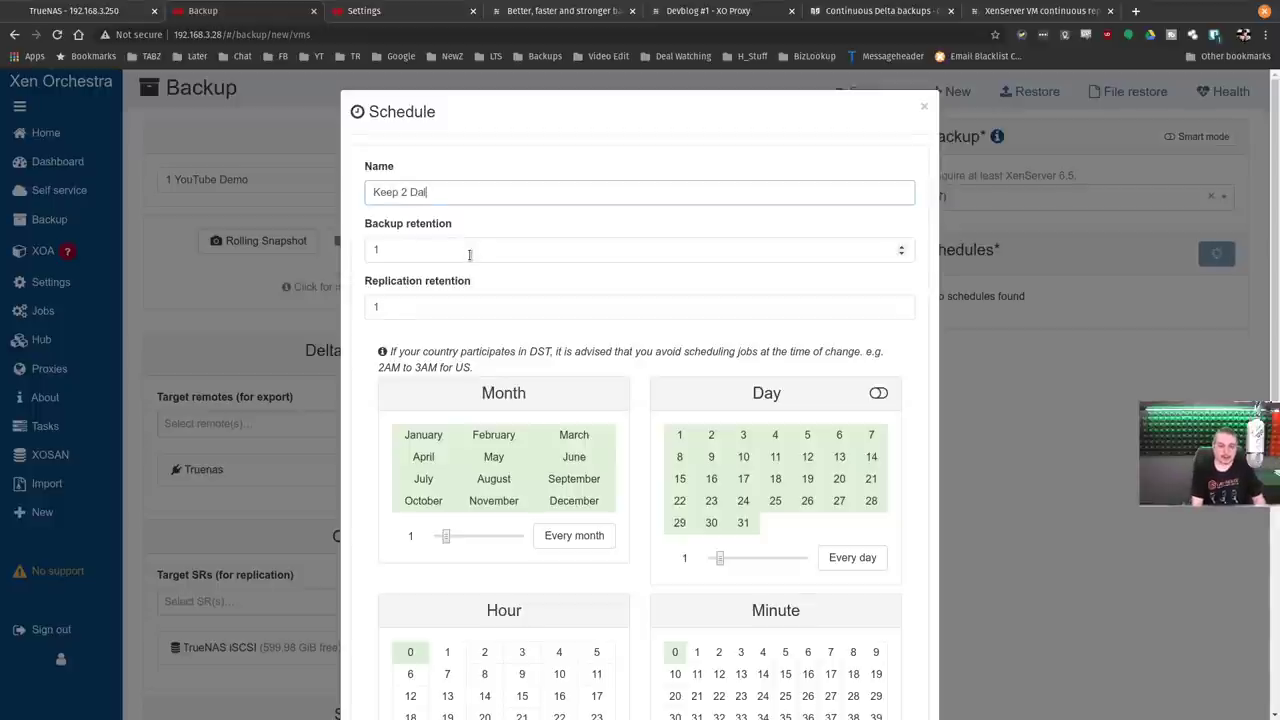
pyautogui.write('l')
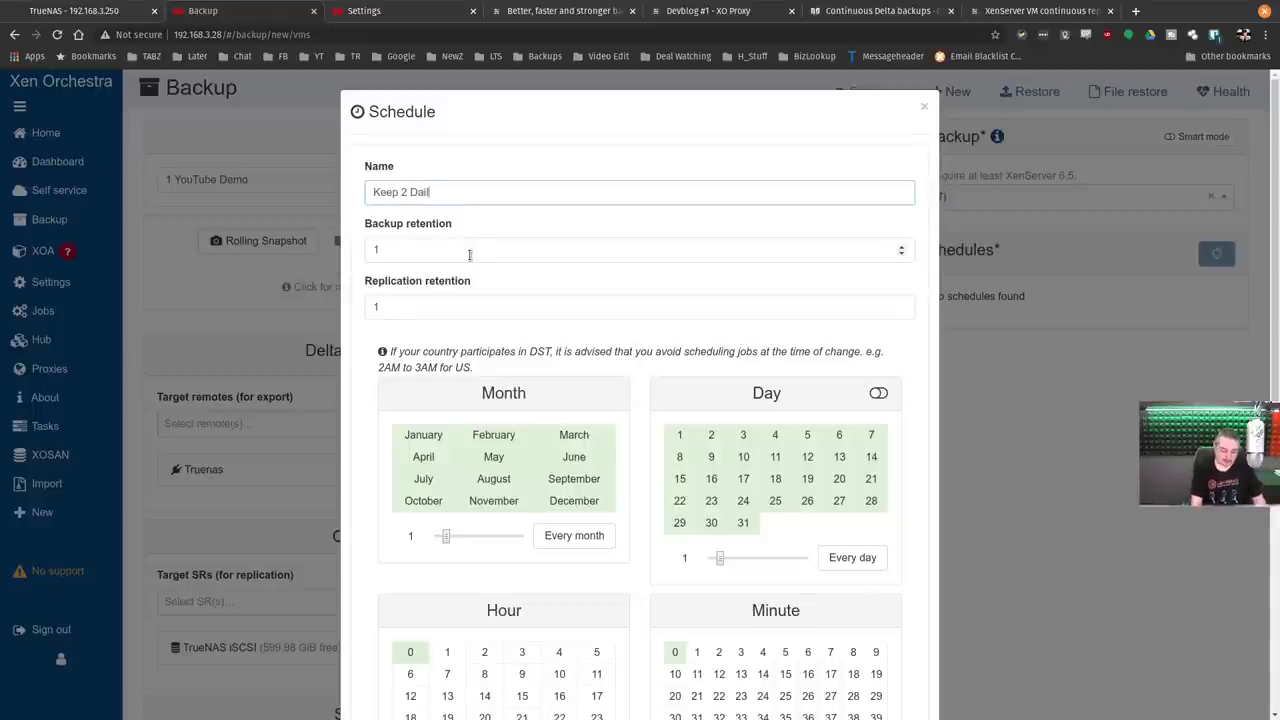
pyautogui.write('y')
# Set the schedule's backup retention to 4 and correct its name to Keep 4 Daily.
pyautogui.click(469, 254)
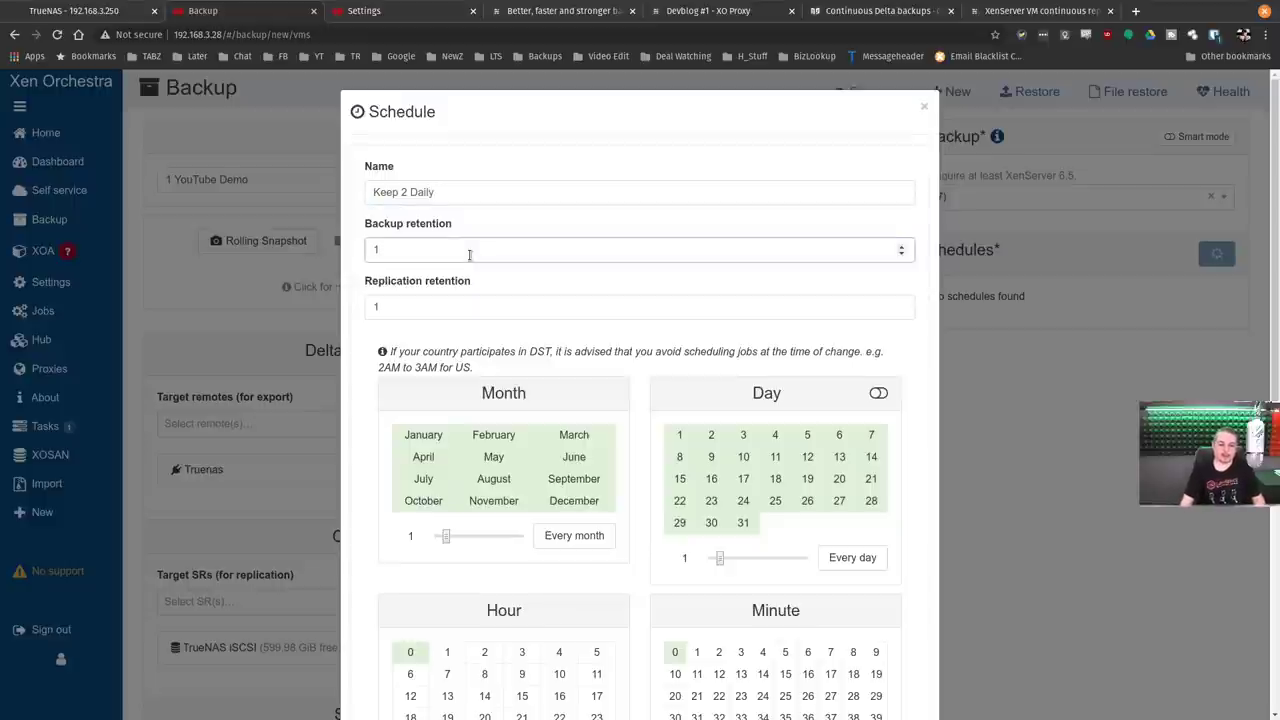
pyautogui.press('BackSpace')
pyautogui.write('4')
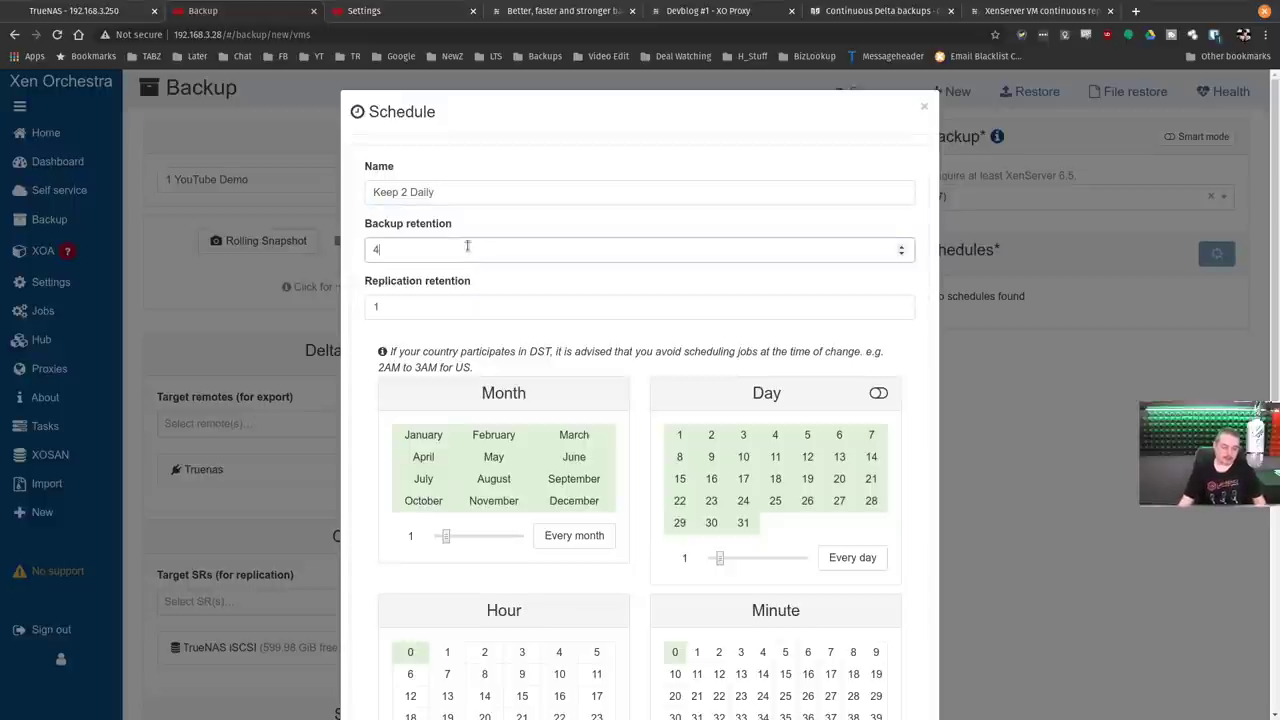
pyautogui.click(406, 194)
pyautogui.hotkey('shift', 'Left')
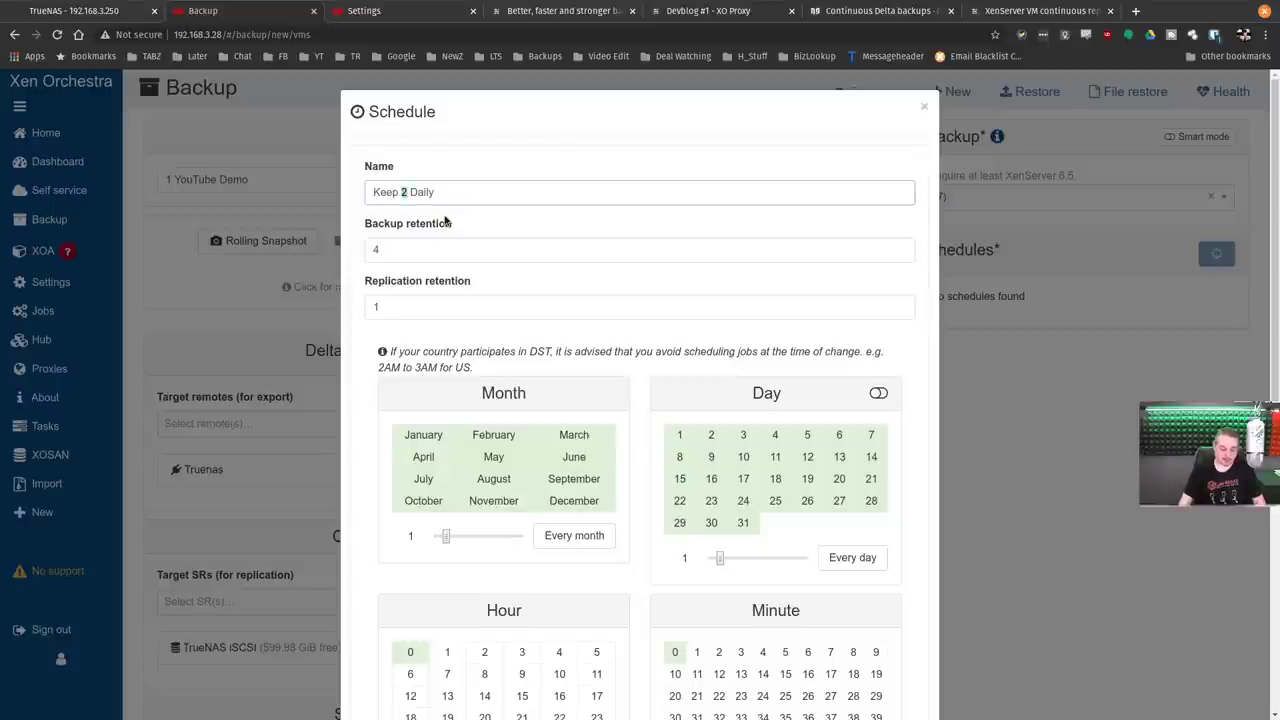
pyautogui.write('4')
# Set the schedule's replication retention to 4.
pyautogui.click(424, 312)
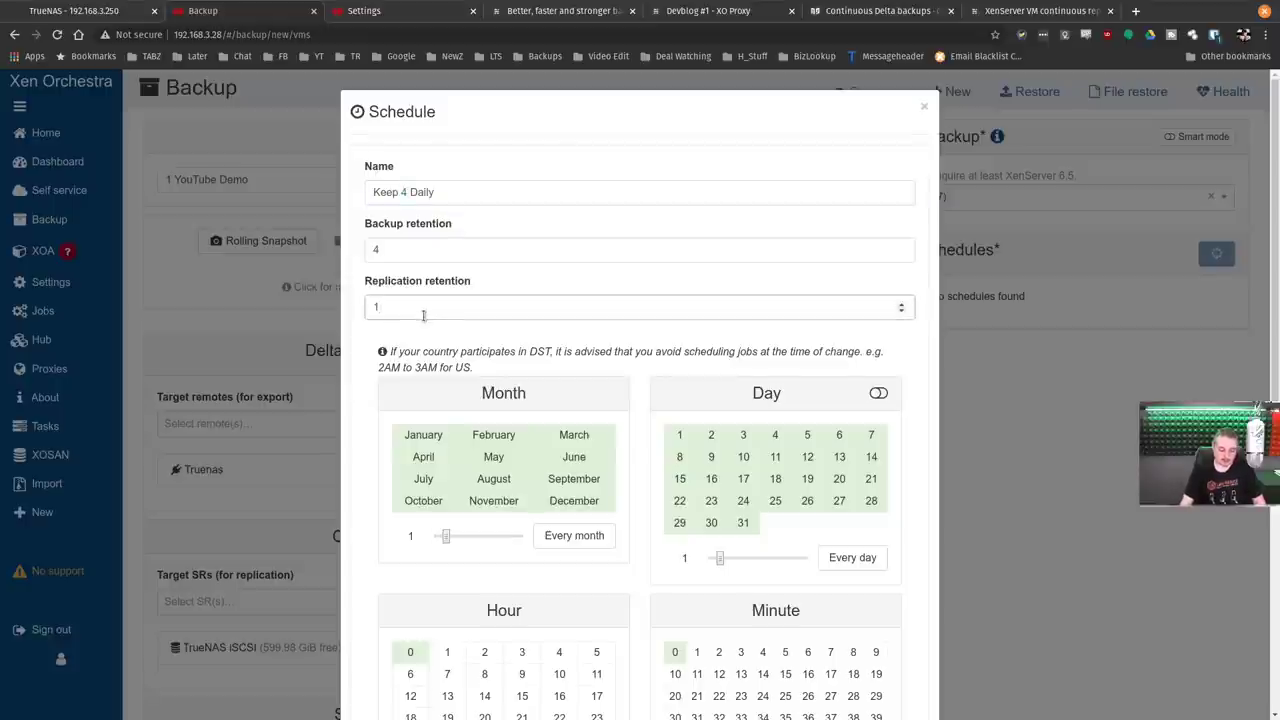
pyautogui.press('BackSpace')
pyautogui.write('4')
pyautogui.click(451, 250)
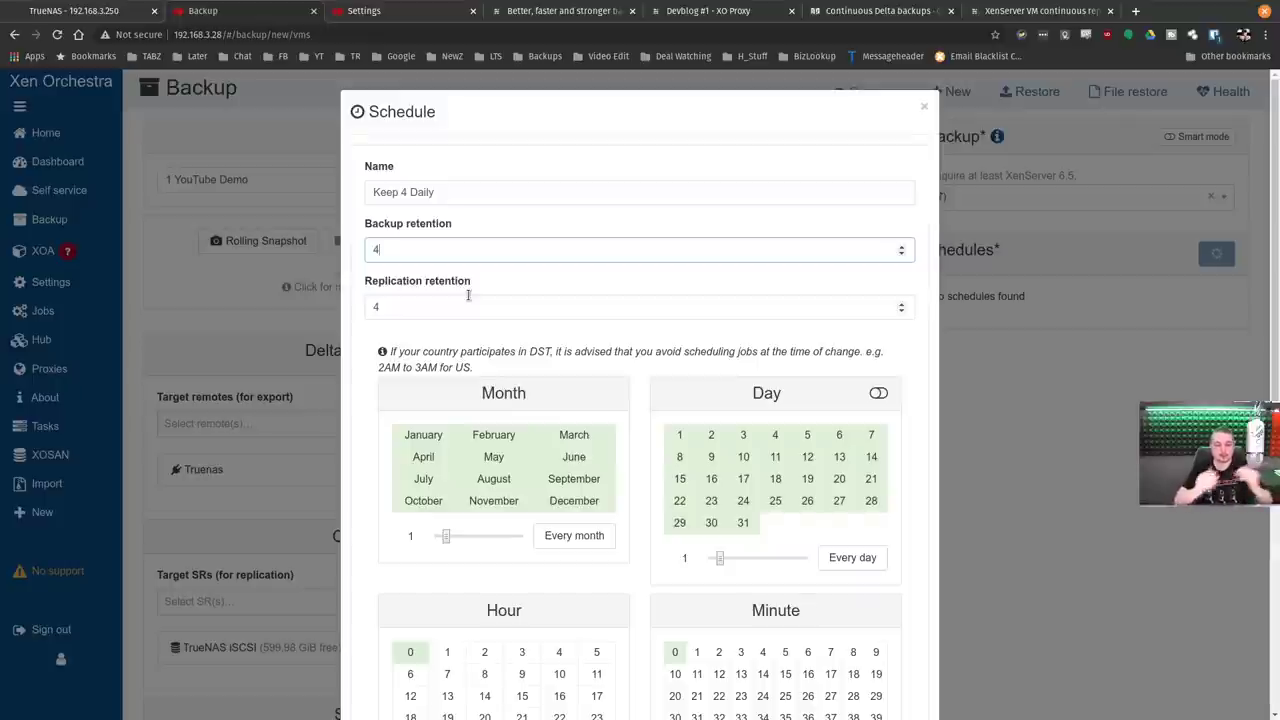
# Add hours 7, 8, 9, 10, 11, 13 and 14 to the schedule's run times and save the schedule.
pyautogui.scroll(-4, 517, 354)
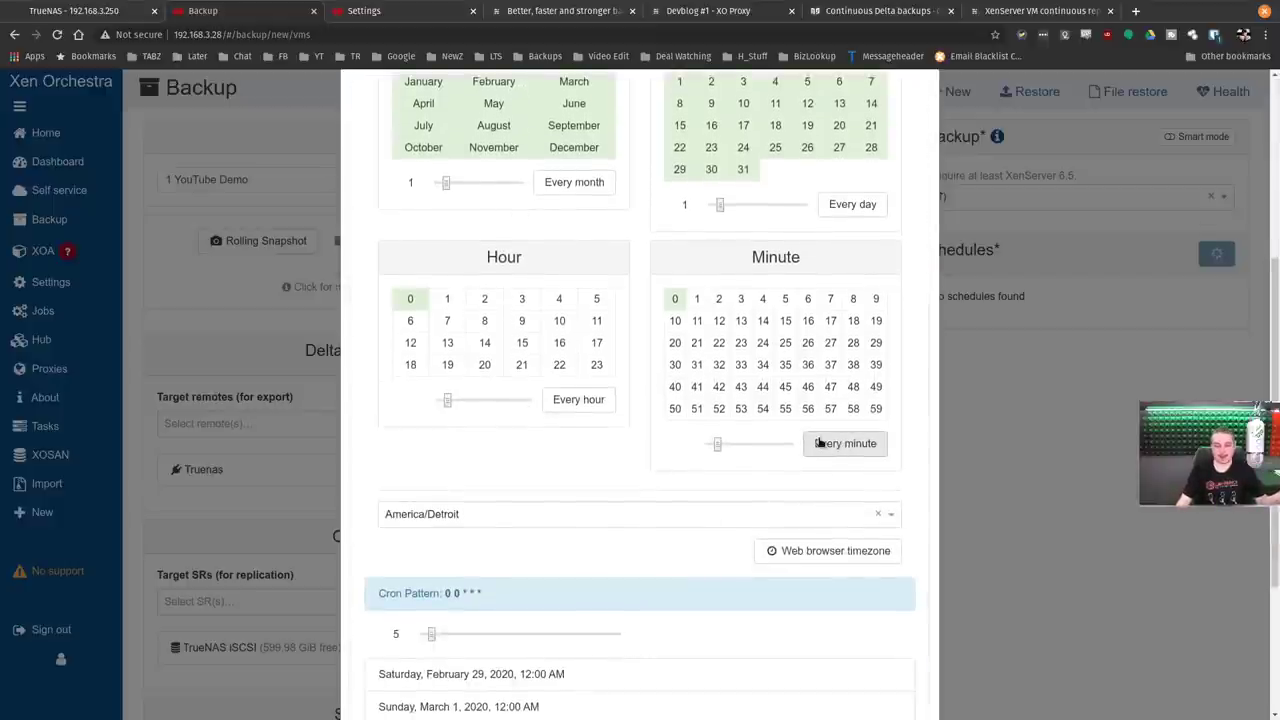
pyautogui.scroll(2, 600, 545)
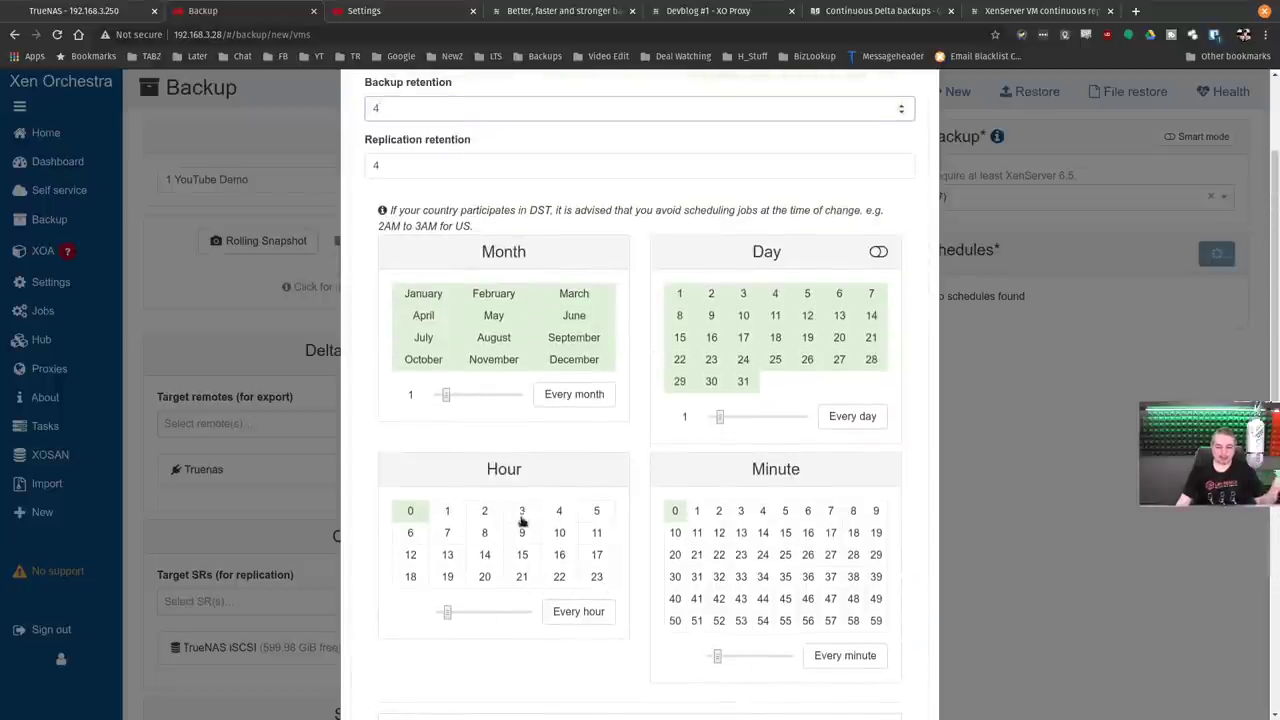
pyautogui.click(449, 536)
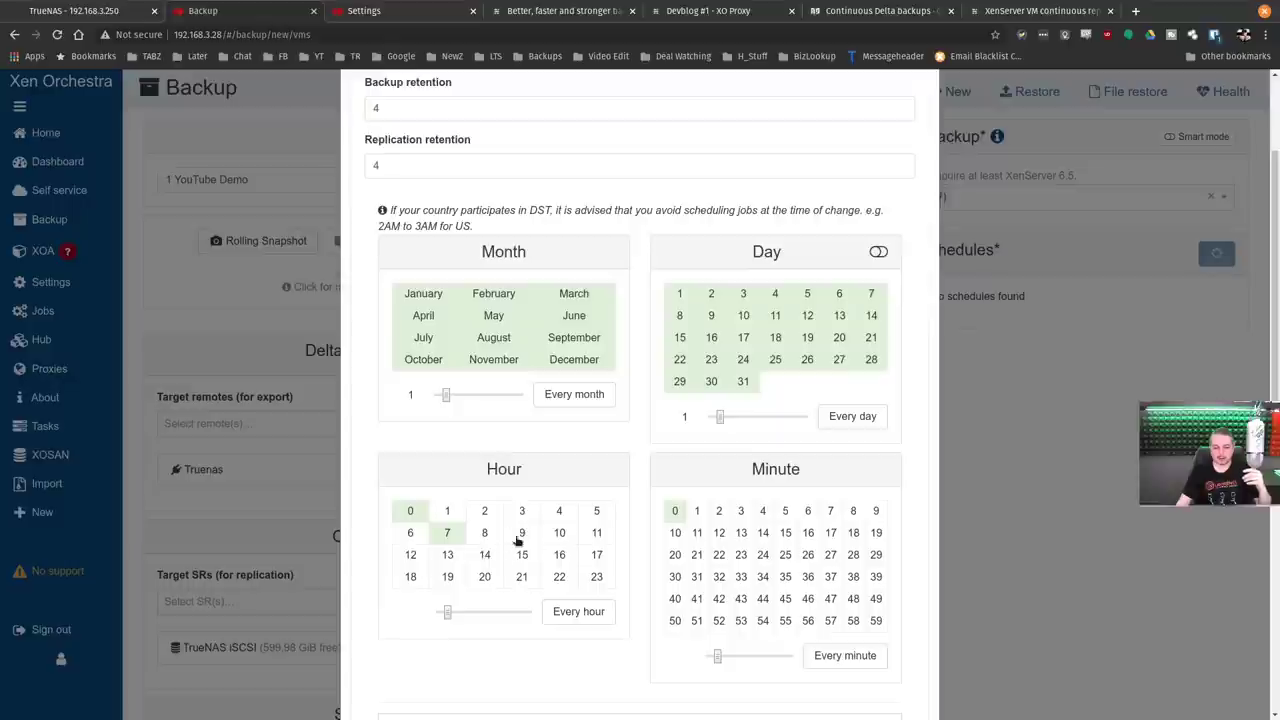
pyautogui.click(485, 534)
pyautogui.click(521, 538)
pyautogui.click(559, 536)
pyautogui.click(597, 536)
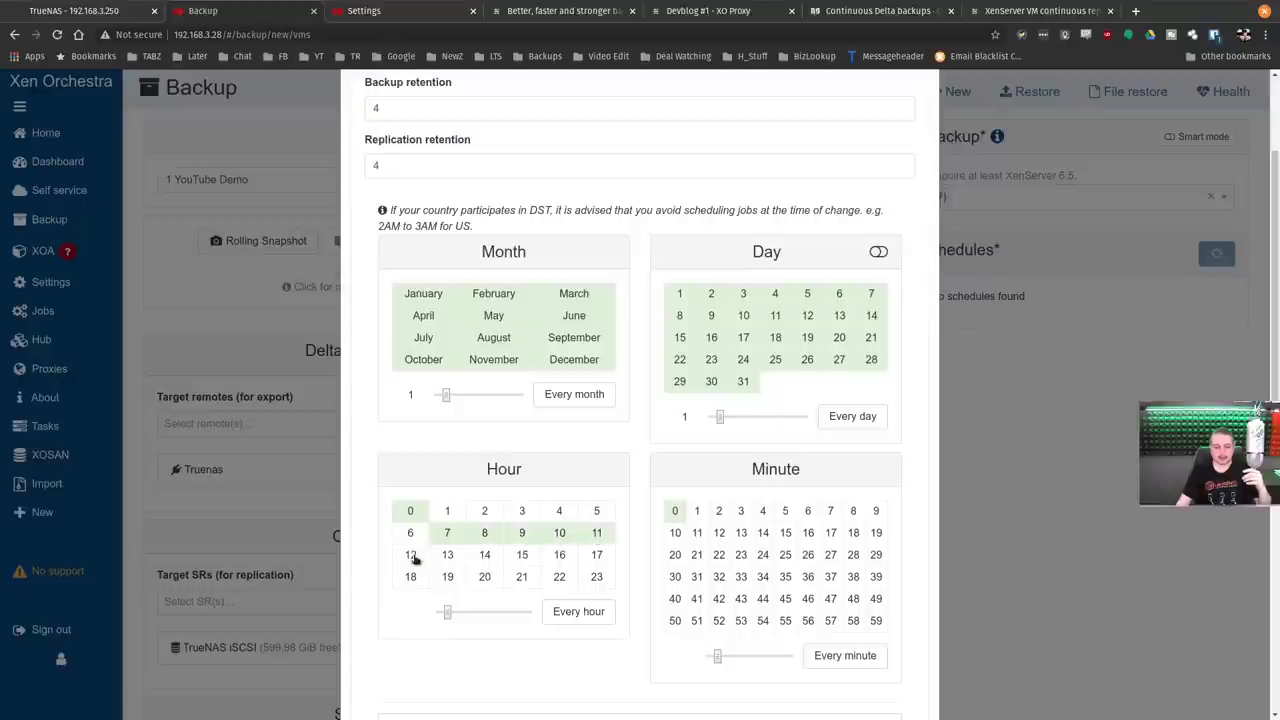
pyautogui.click(447, 557)
pyautogui.click(485, 556)
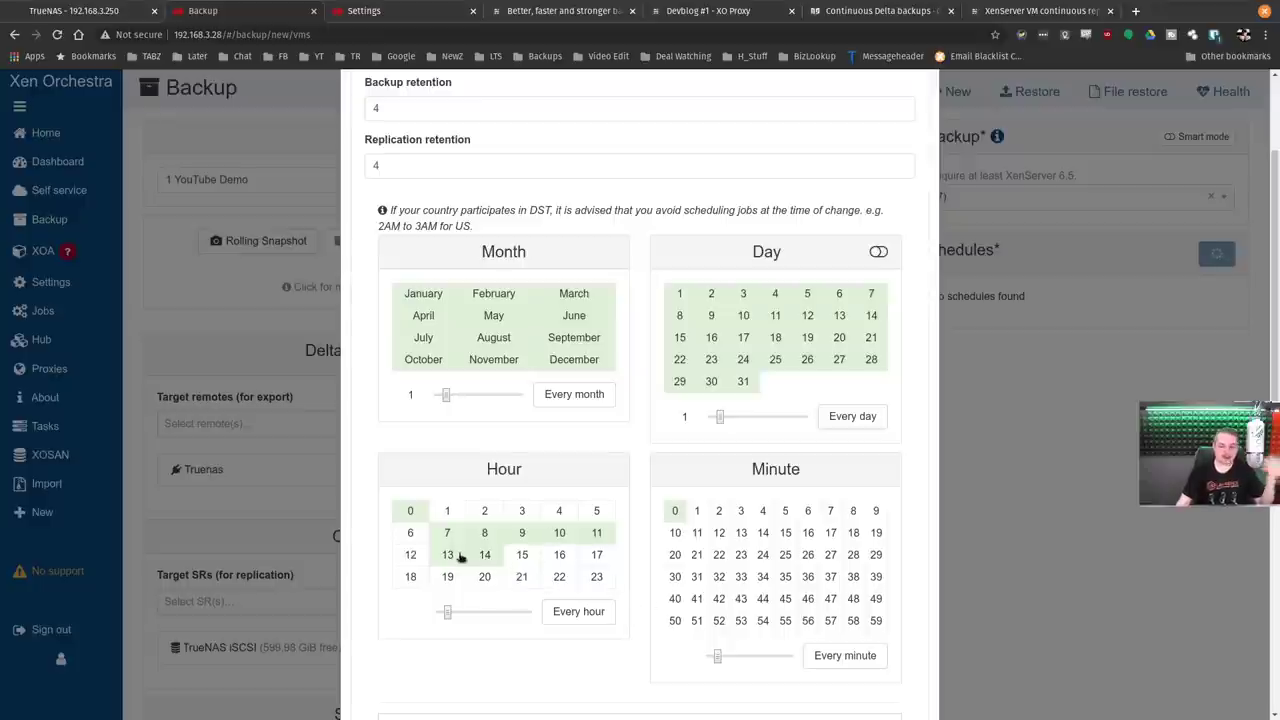
pyautogui.scroll(2, 522, 495)
pyautogui.scroll(-6, 526, 508)
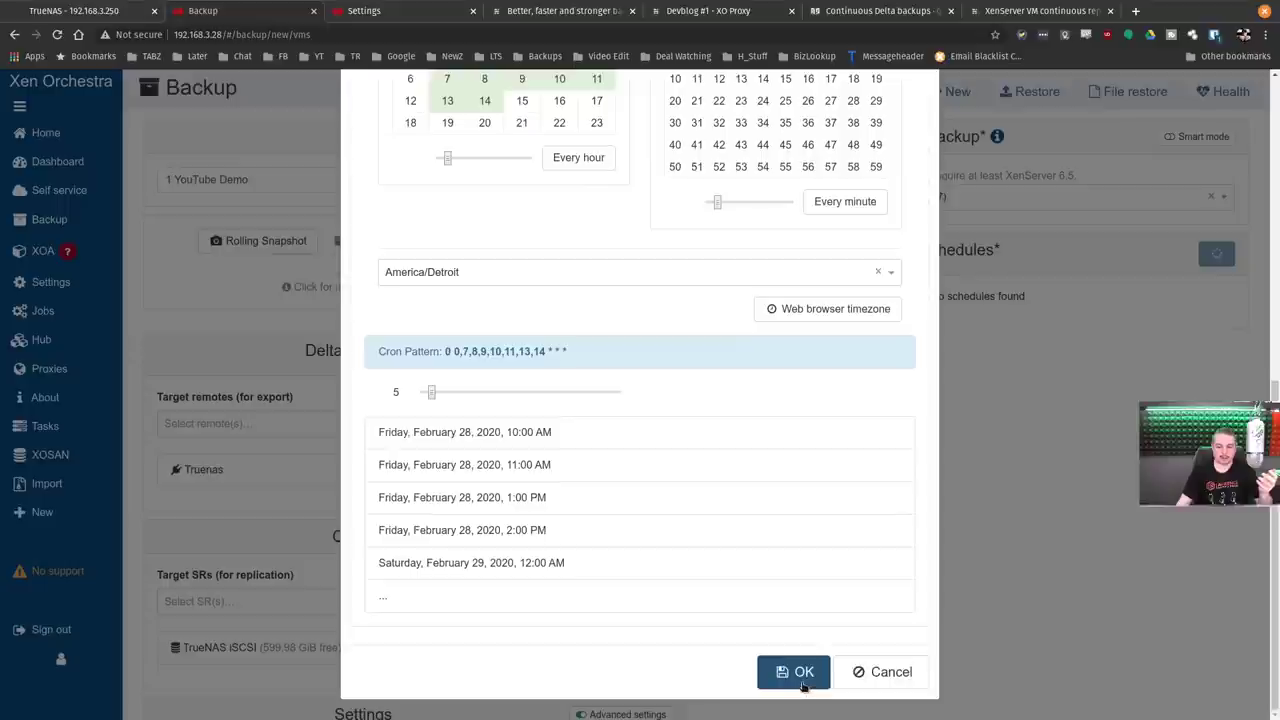
pyautogui.click(803, 674)
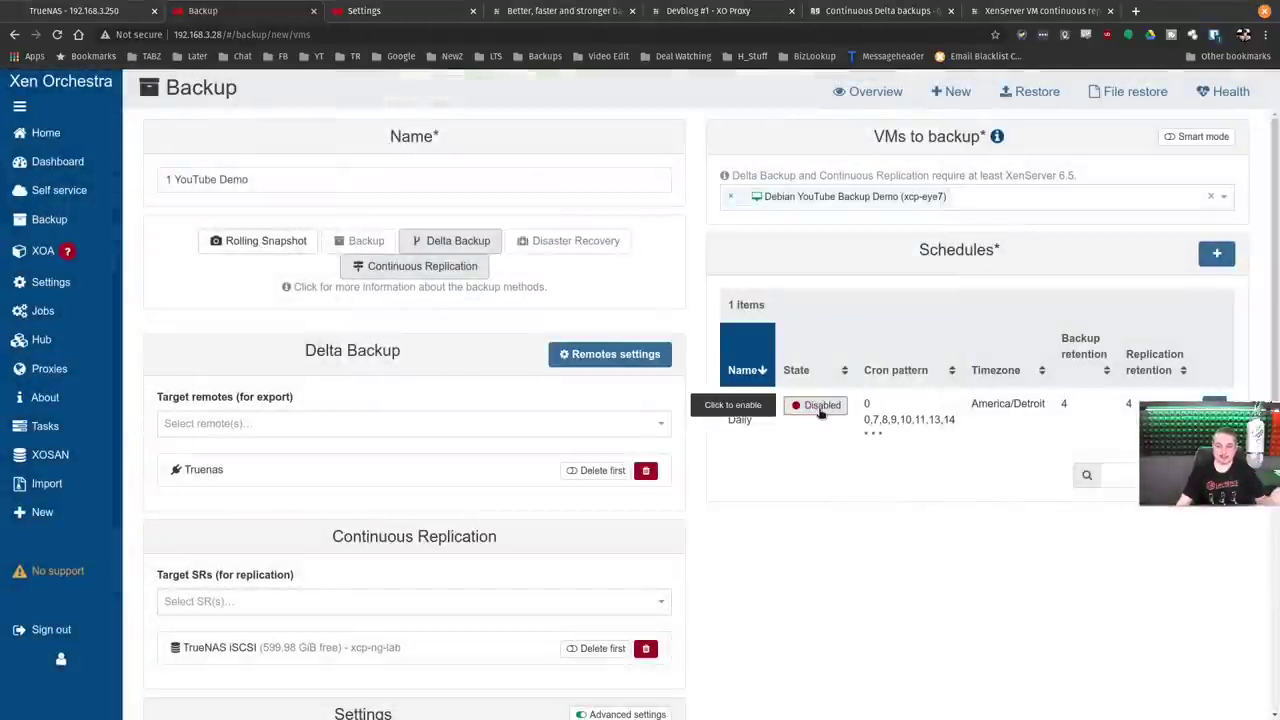
# Look at the blank form for an additional schedule, and review the backup job's targets, schedule and settings.
pyautogui.click(1217, 253)
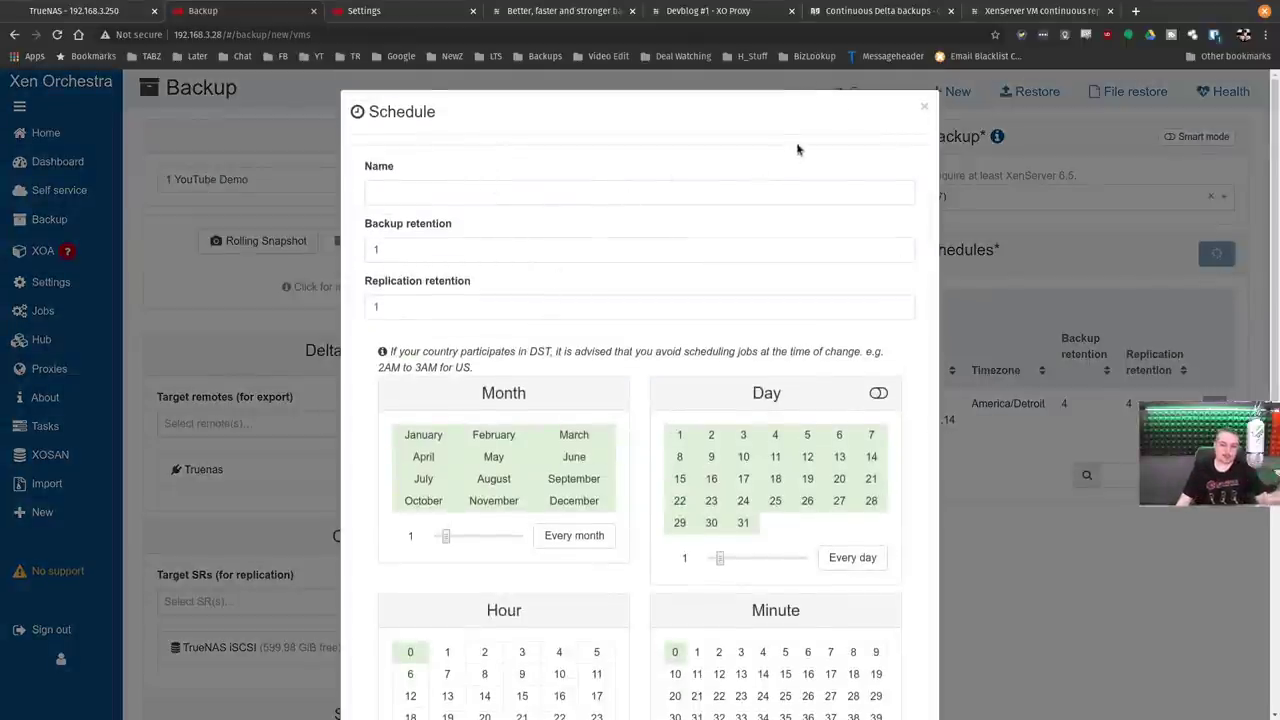
pyautogui.click(922, 108)
pyautogui.scroll(-3, 857, 470)
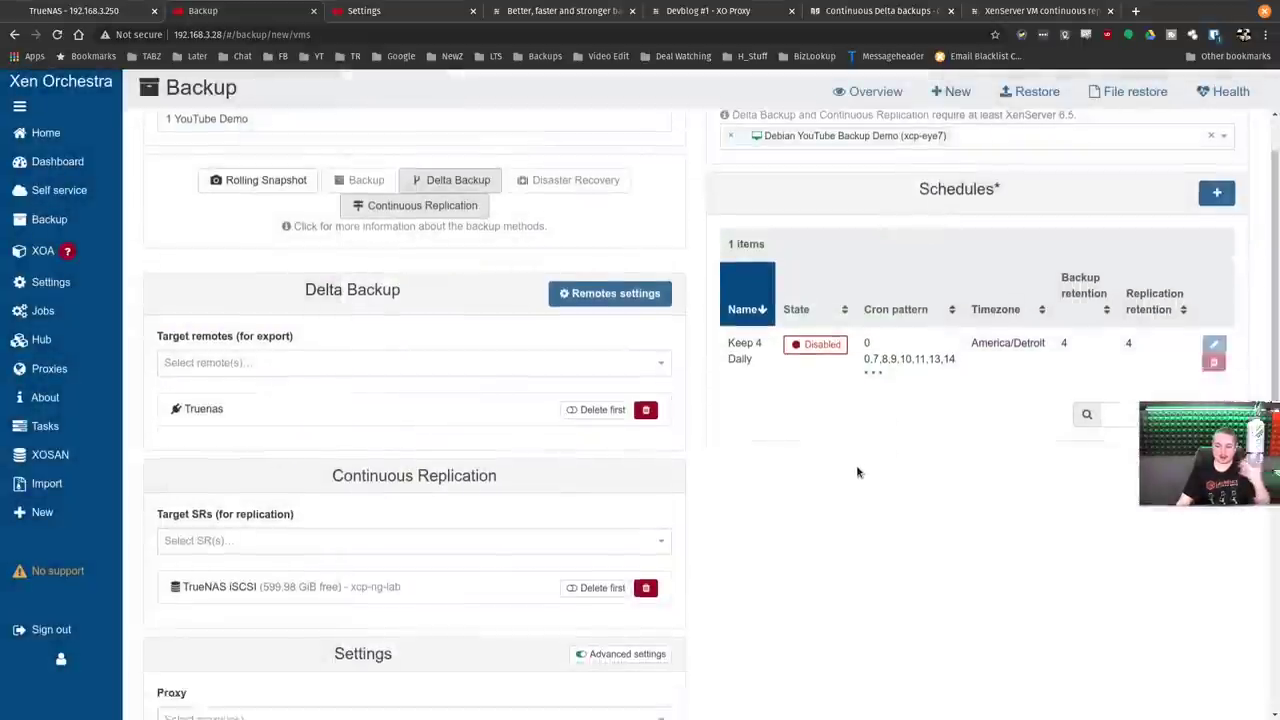
pyautogui.scroll(3, 857, 470)
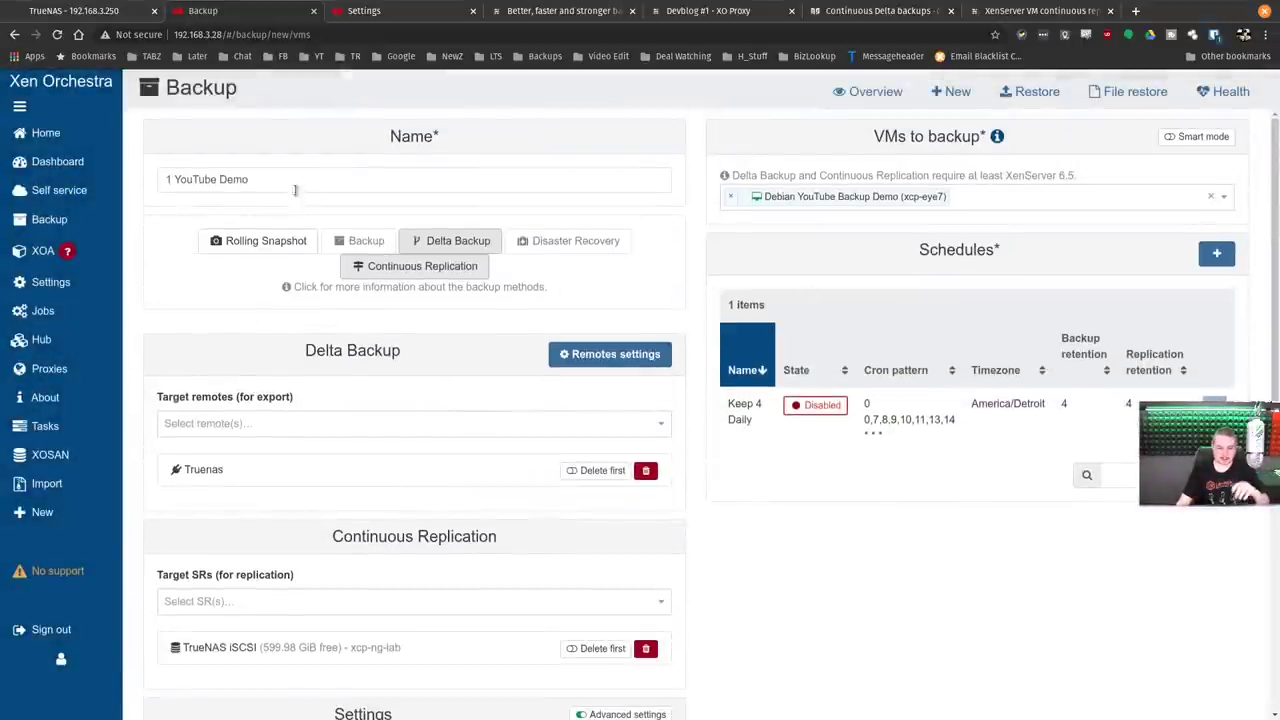
pyautogui.scroll(-5, 449, 511)
pyautogui.scroll(3, 605, 543)
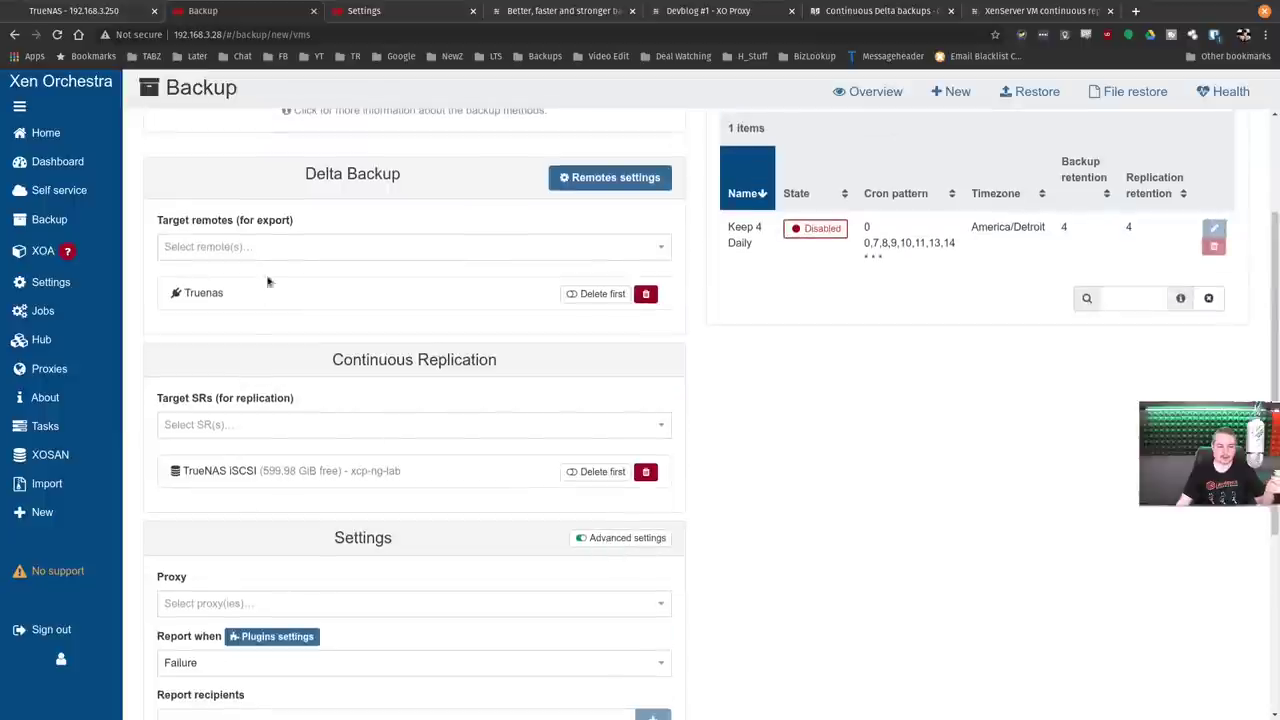
pyautogui.scroll(-2, 420, 470)
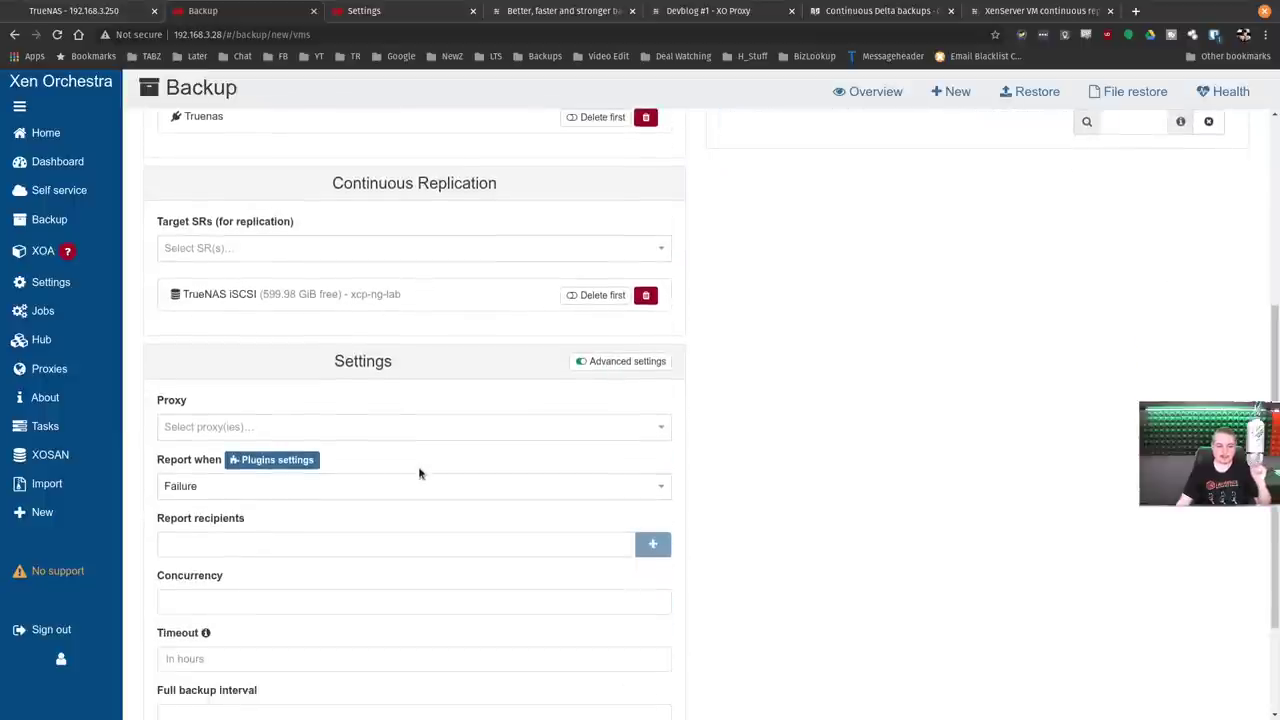
pyautogui.scroll(-2, 397, 437)
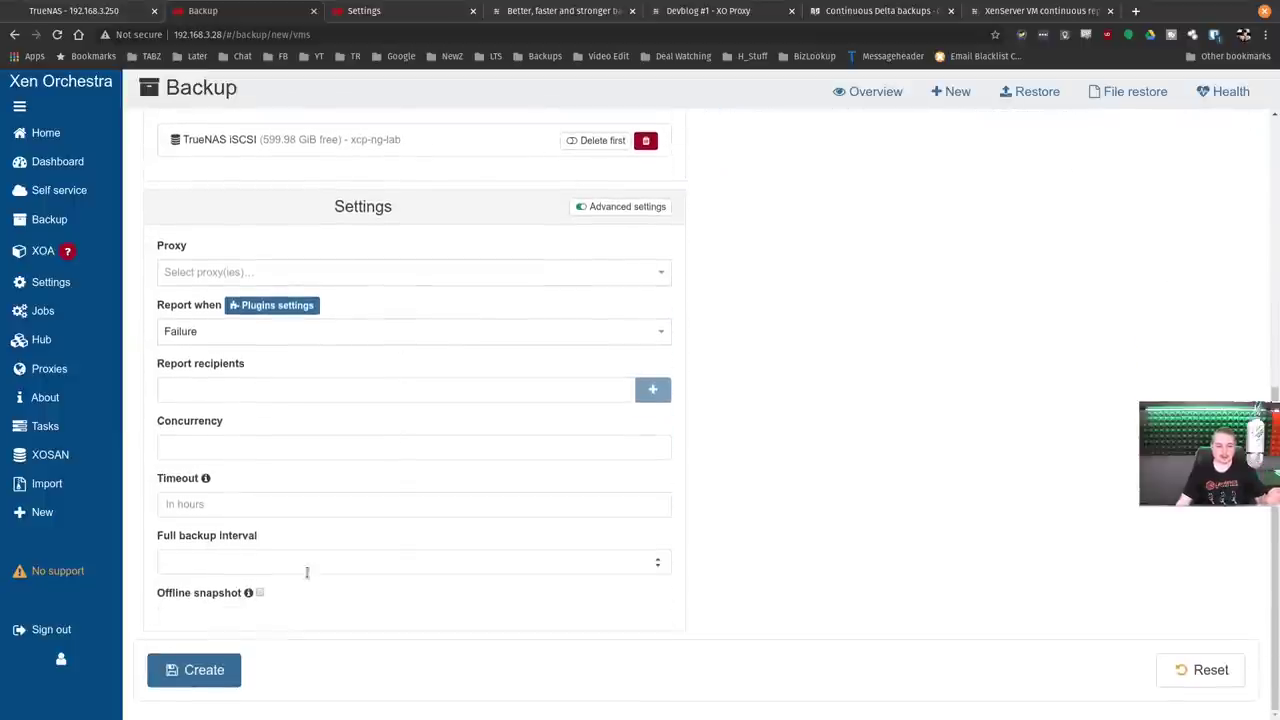
# Create the backup job and run 1 YouTube Demo immediately from the list of backup jobs.
pyautogui.click(222, 670)
pyautogui.scroll(6, 583, 479)
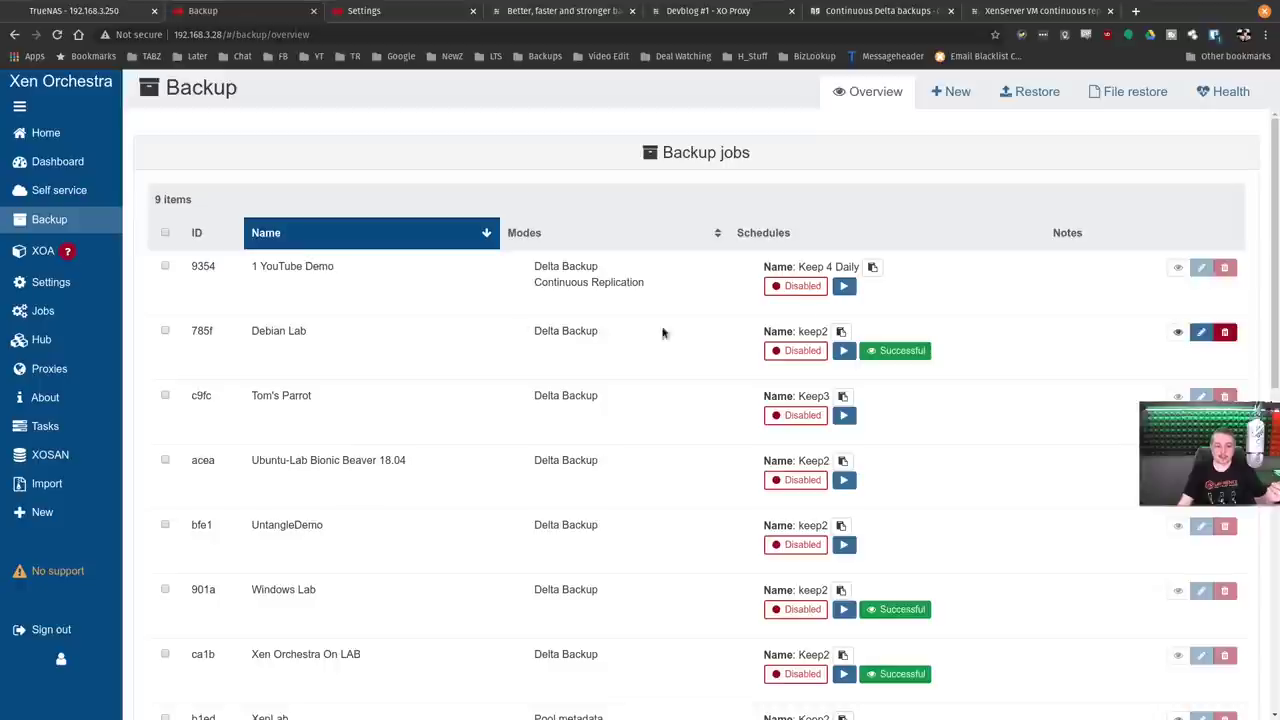
pyautogui.click(843, 287)
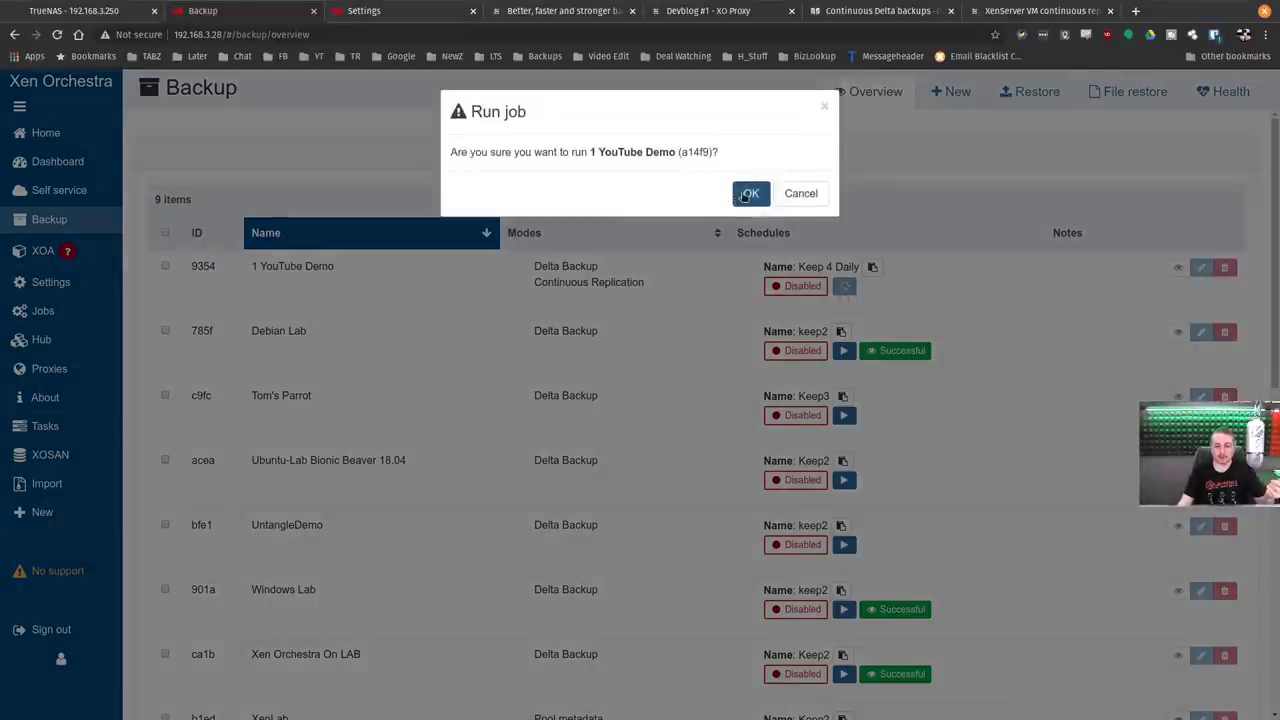
pyautogui.click(748, 192)
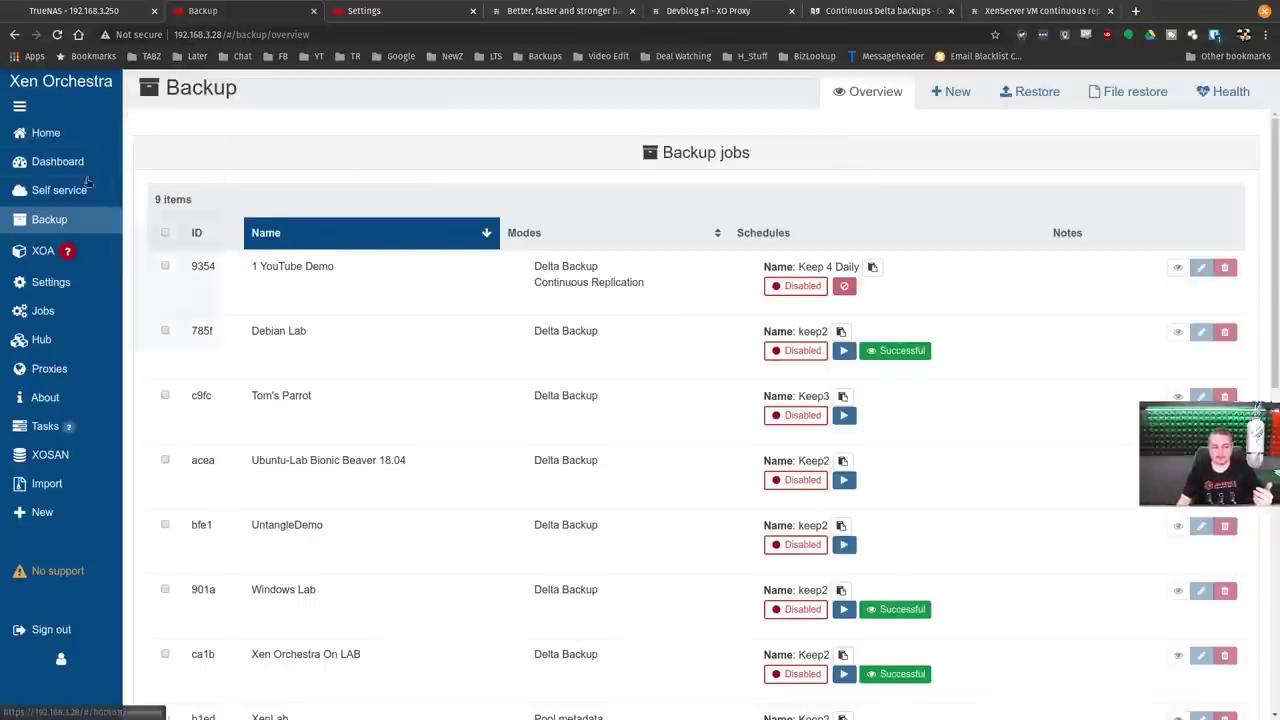
# Open the TrueNAS iSCSI storage from the list of storages to inspect its details.
pyautogui.moveTo(137, 132)
pyautogui.click(160, 247)
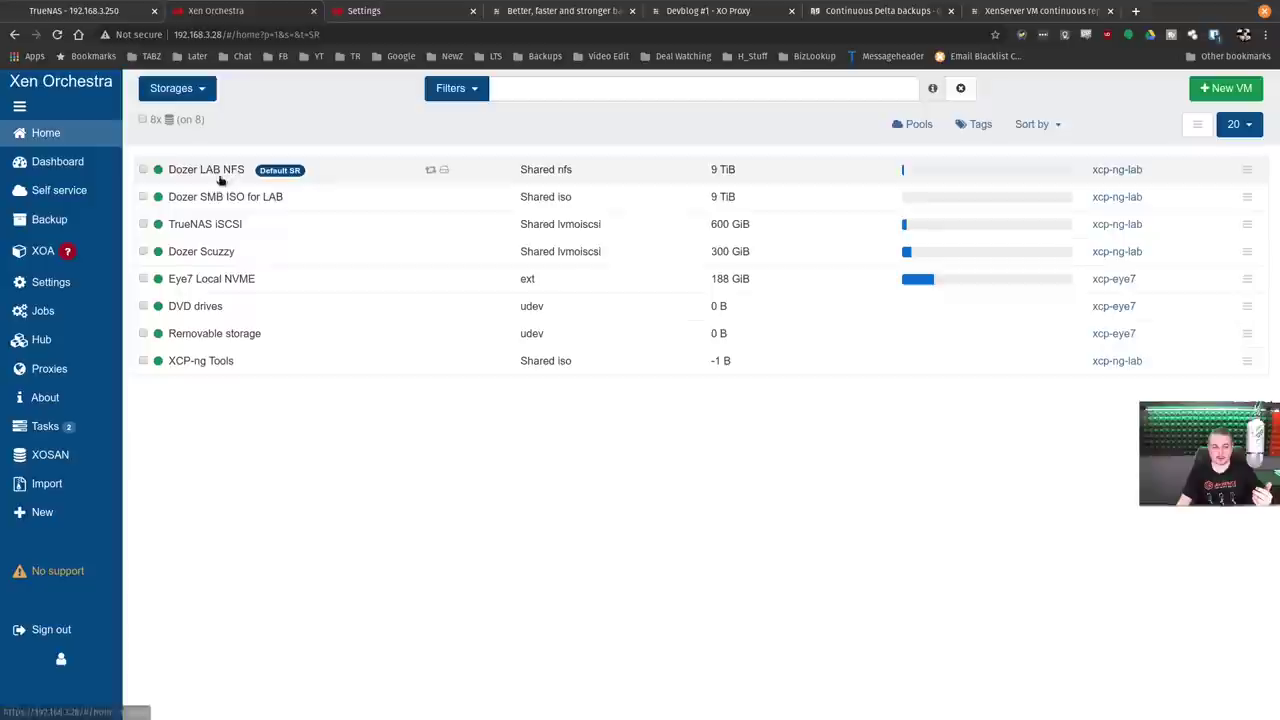
pyautogui.click(210, 226)
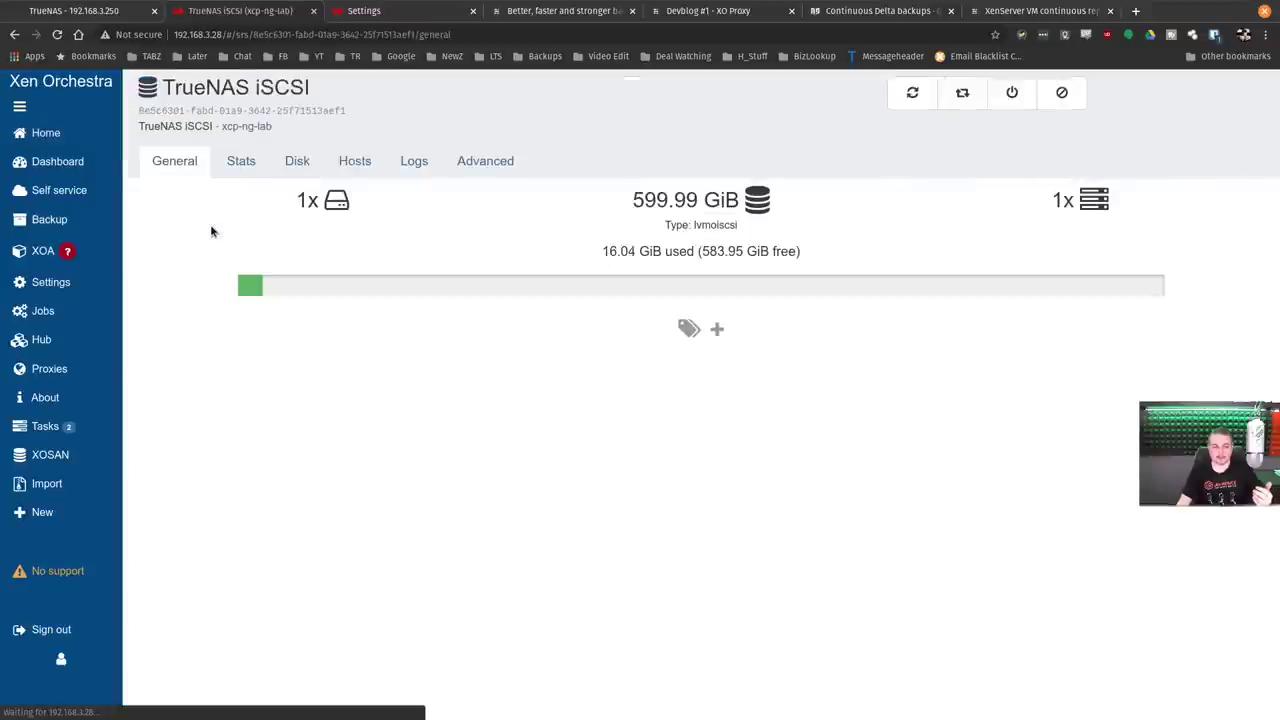
# Inspect the disks on the TrueNAS iSCSI storage, the progress of the running tasks, and the NFS share path in TrueNAS.
pyautogui.click(295, 168)
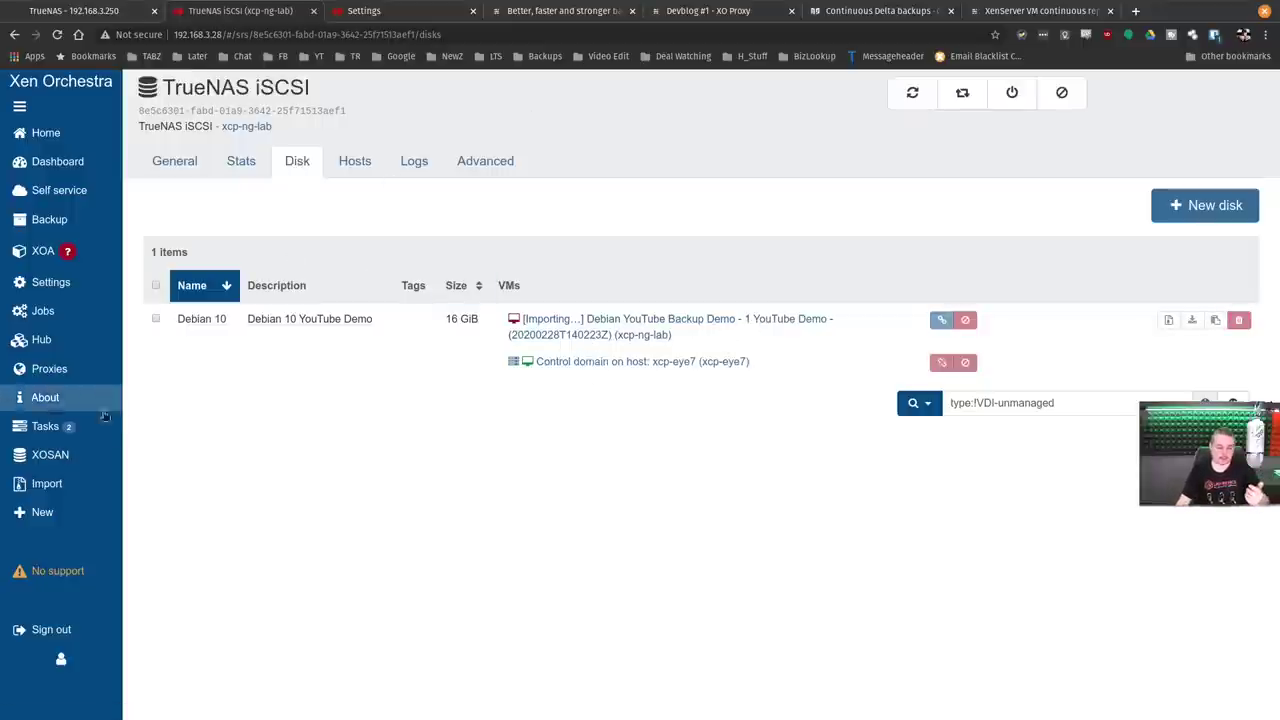
pyautogui.click(45, 426)
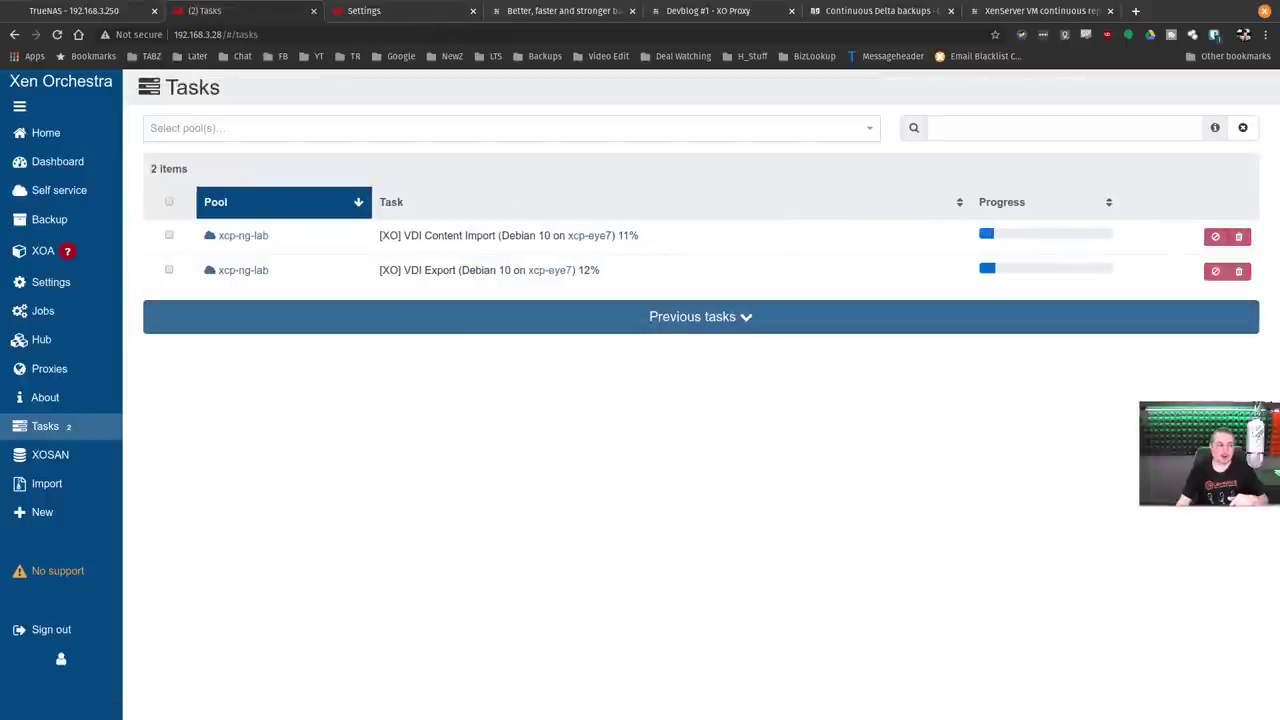
pyautogui.click(112, 10)
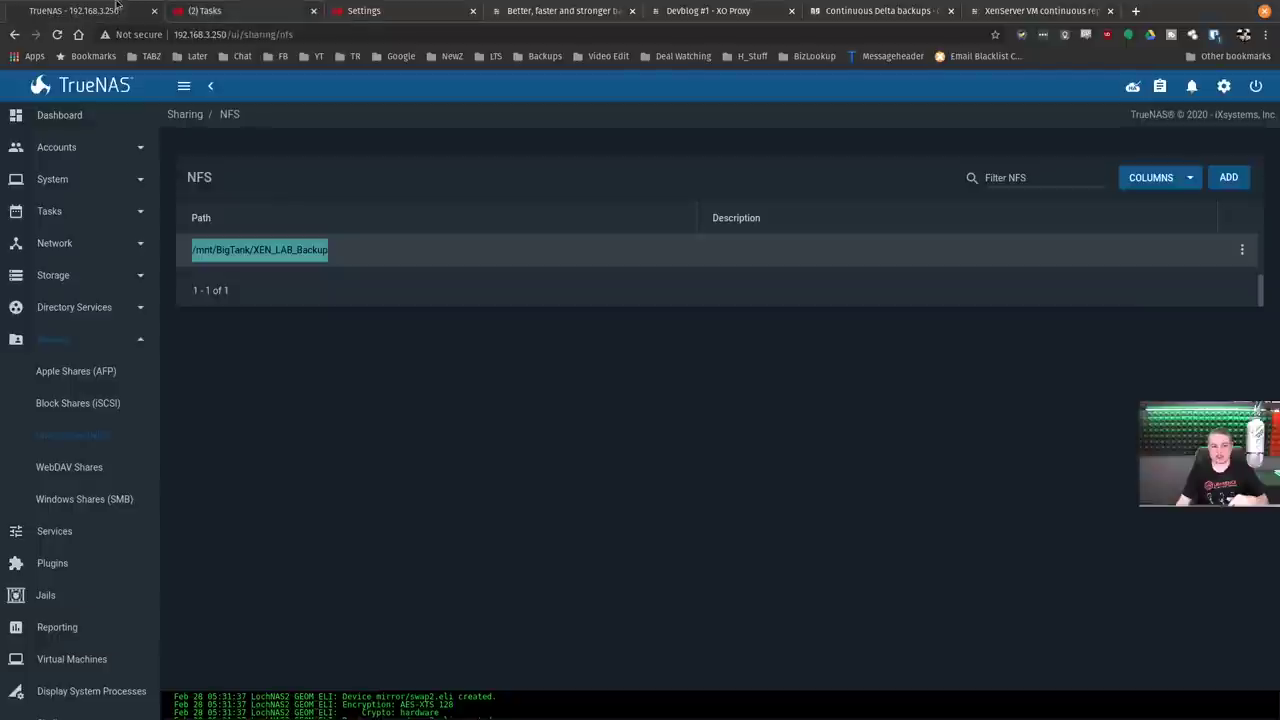
pyautogui.click(205, 11)
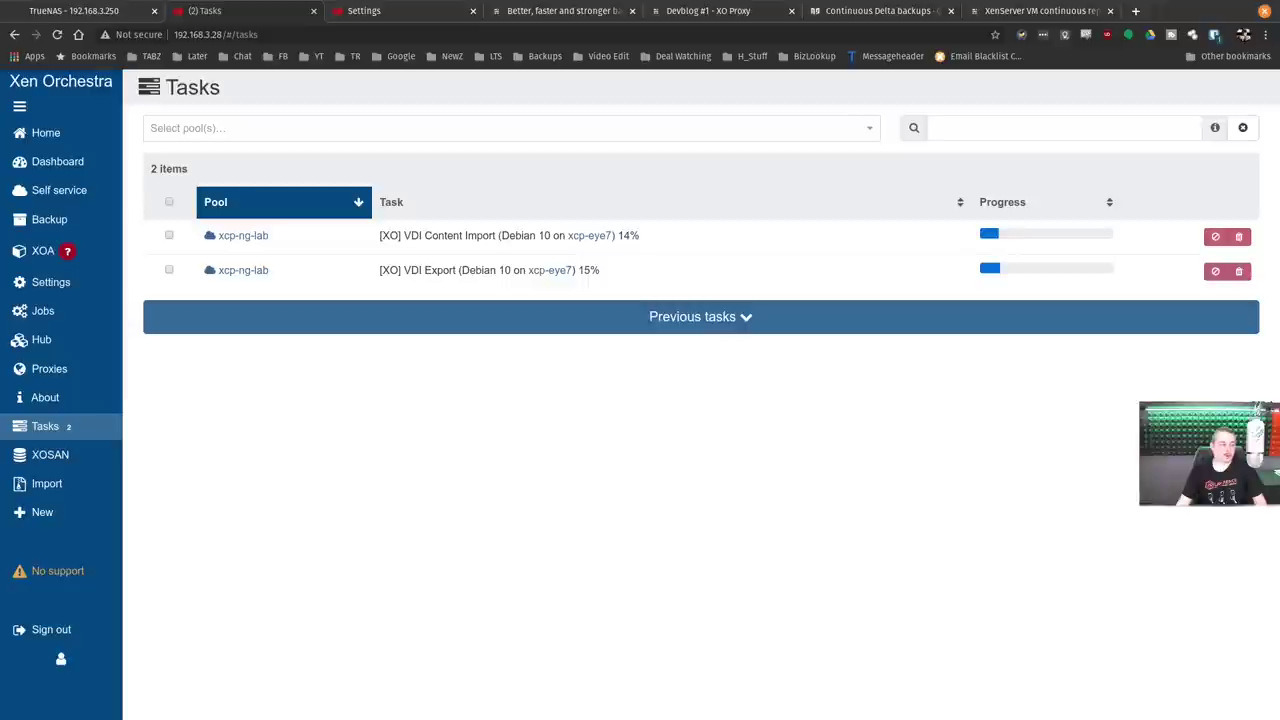
# Switch to a new terminal window and connect over SSH as root to the TrueNAS server at 192.168.3.250.
pyautogui.hotkey('ctrl', 'alt', 't')
pyautogui.moveTo(192, 306); pyautogui.dragTo(597, 192)
pyautogui.write('s')
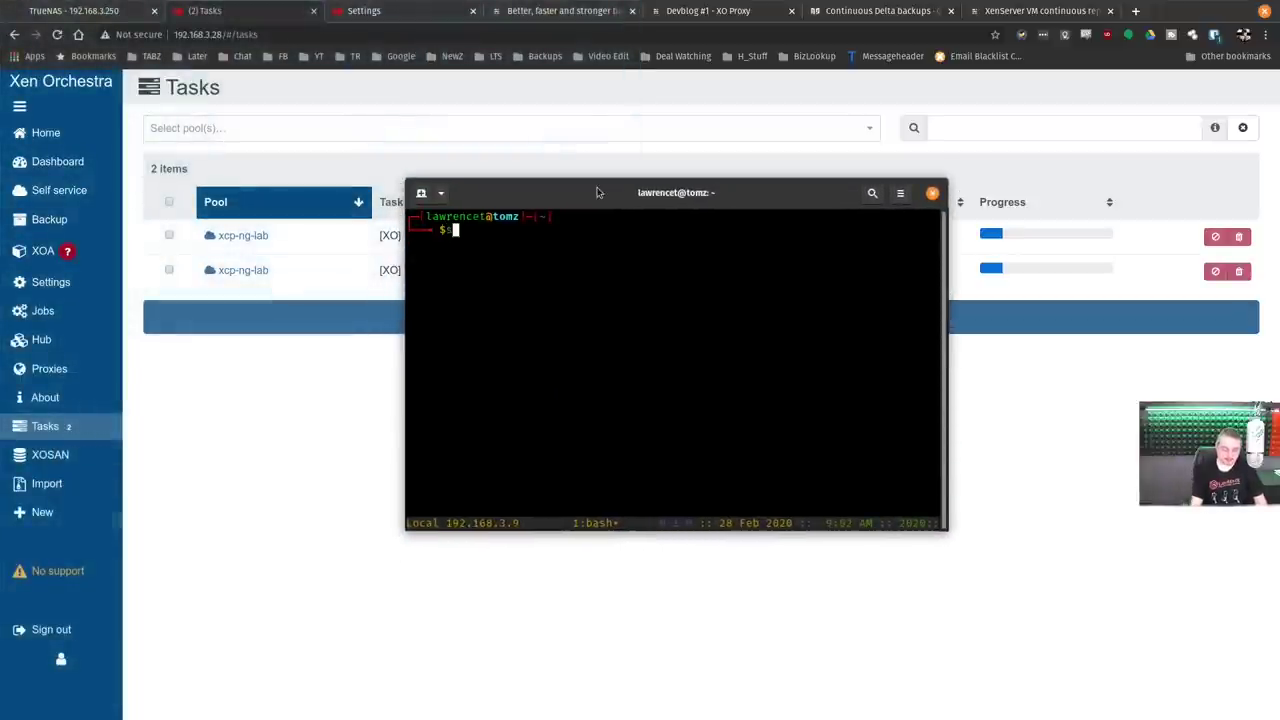
pyautogui.write('sh root@192.168.3.25')
pyautogui.press('Return')
pyautogui.hotkey('ctrl', 'c')
pyautogui.press('Up')
pyautogui.write('0')
pyautogui.press('Return')
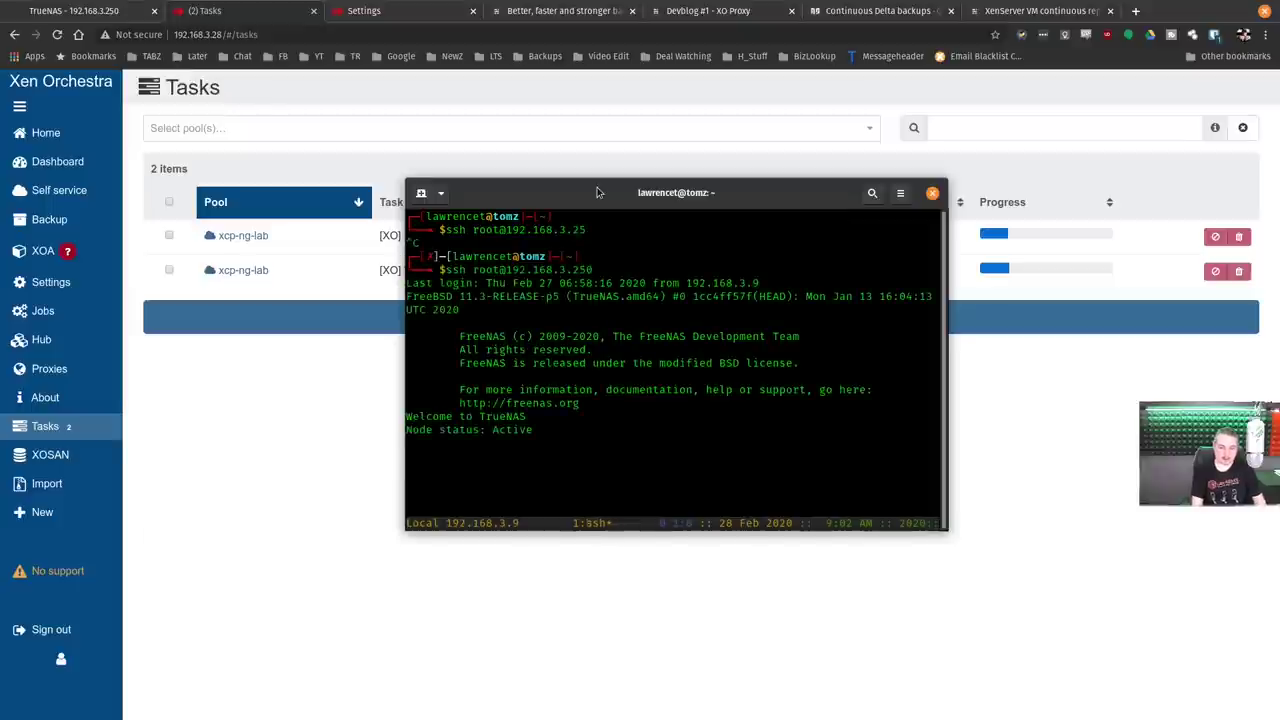
# Change to /mnt/BigTank/XEN_LAB_Backup, enlarge the terminal window and list the directory's contents.
pyautogui.write('cd /mnt/BigTank/XEN_LAB_Backup')
pyautogui.press('Return')
pyautogui.moveTo(597, 192); pyautogui.dragTo(463, 106)
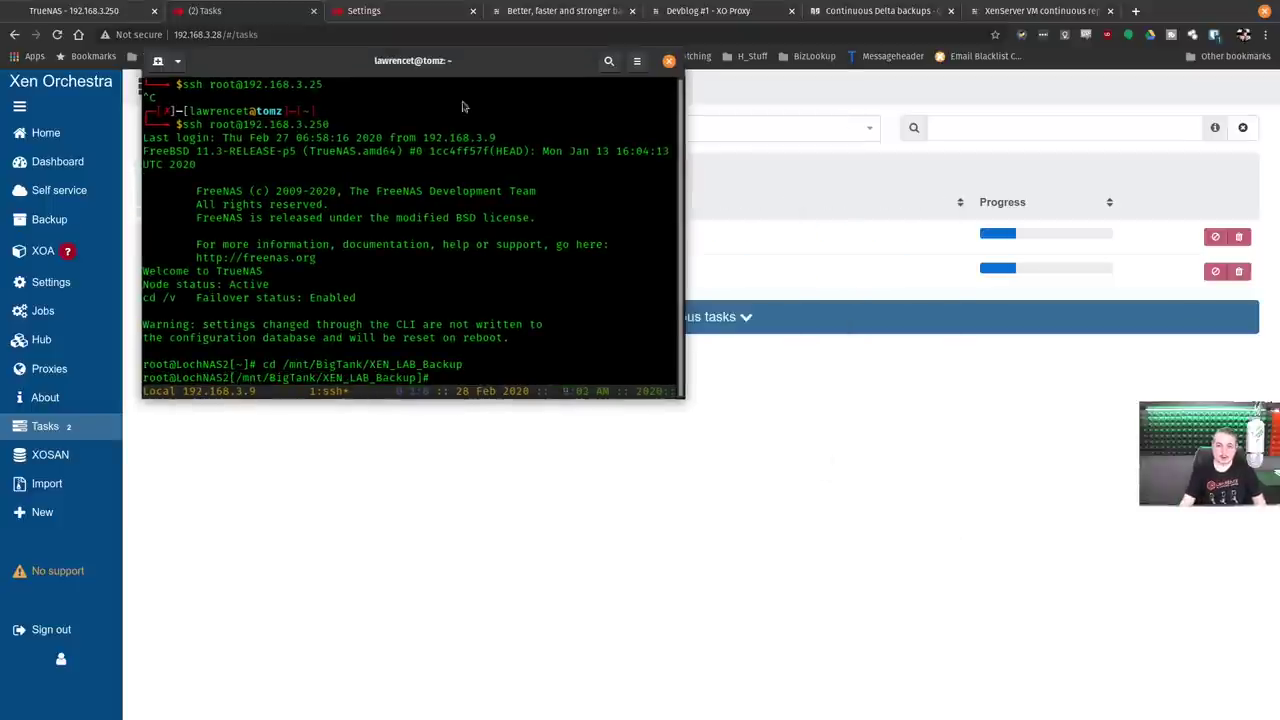
pyautogui.moveTo(682, 396); pyautogui.dragTo(984, 704)
pyautogui.write('ls')
pyautogui.press('Return')
# Change into the xo-vm-backups directory and list all its contents in long format.
pyautogui.write('cd x')
pyautogui.press('Tab')
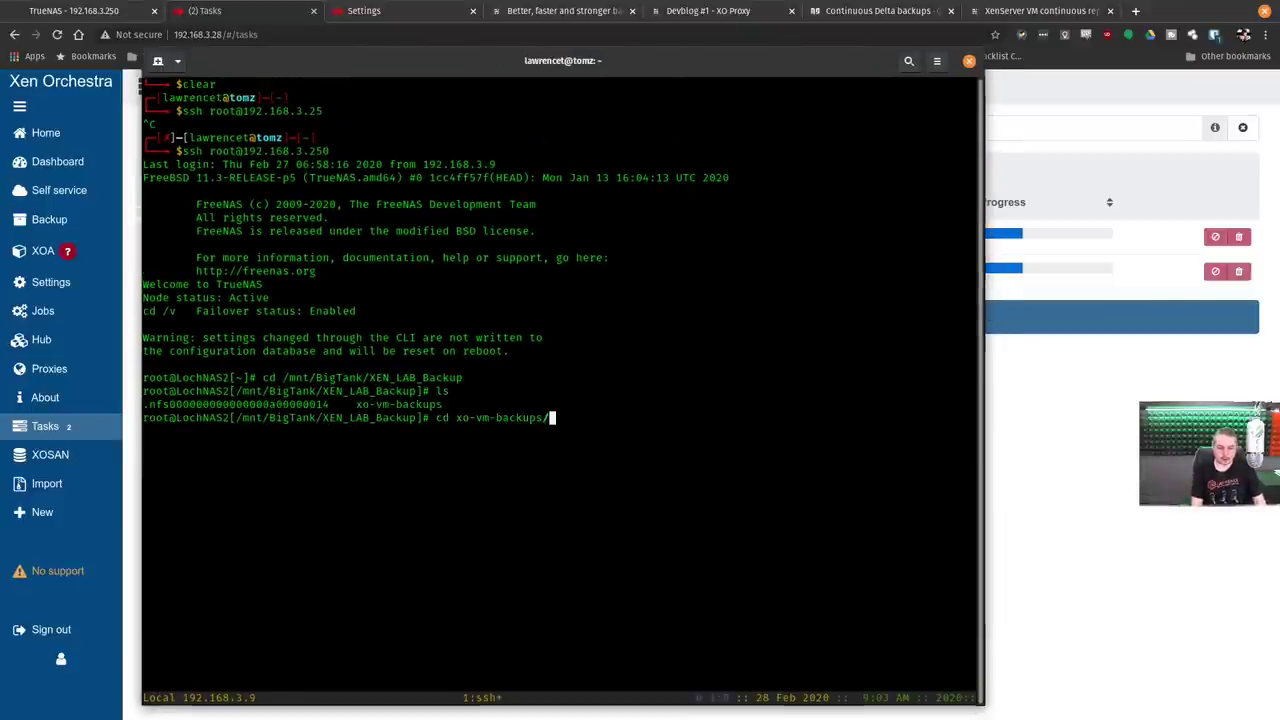
pyautogui.press('BackSpace')
pyautogui.press('Return')
pyautogui.write('ls -la')
pyautogui.press('Return')
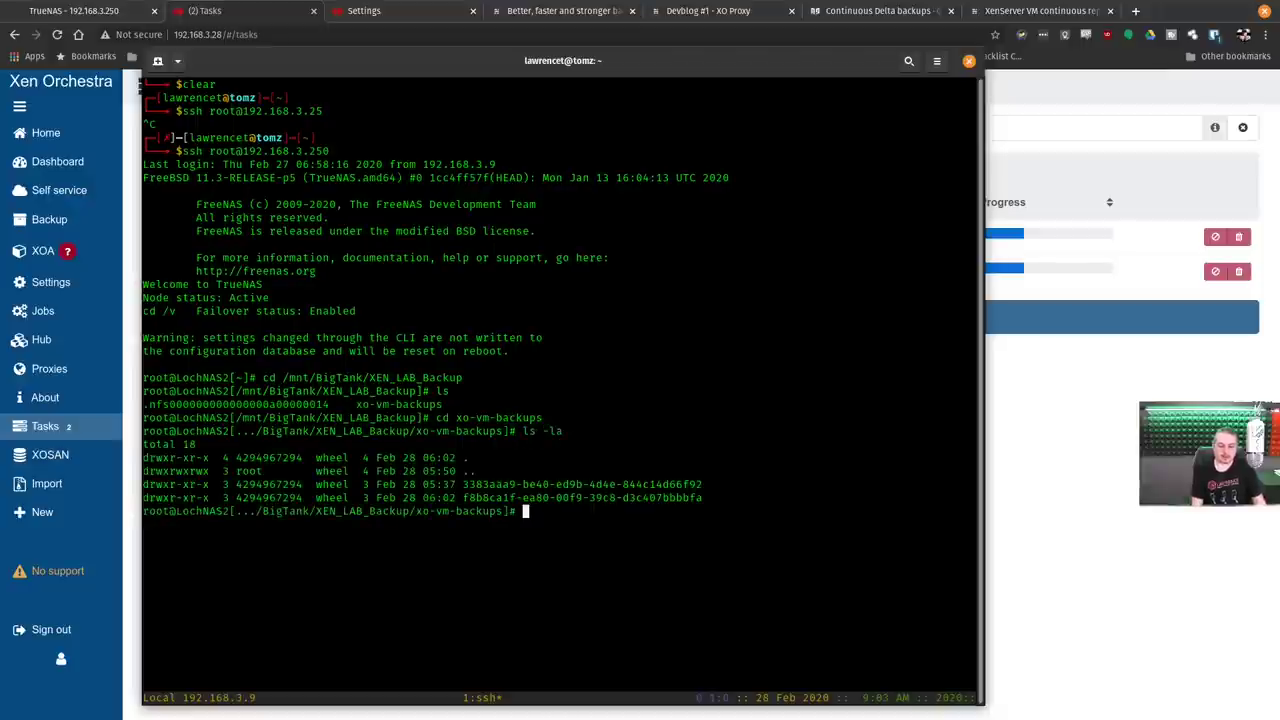
# Enter the backup folder whose name starts with f8b8ca1f and list its contents.
pyautogui.write('cd f')
pyautogui.press('Tab')
pyautogui.press('Return')
pyautogui.write('ls')
pyautogui.press('Return')
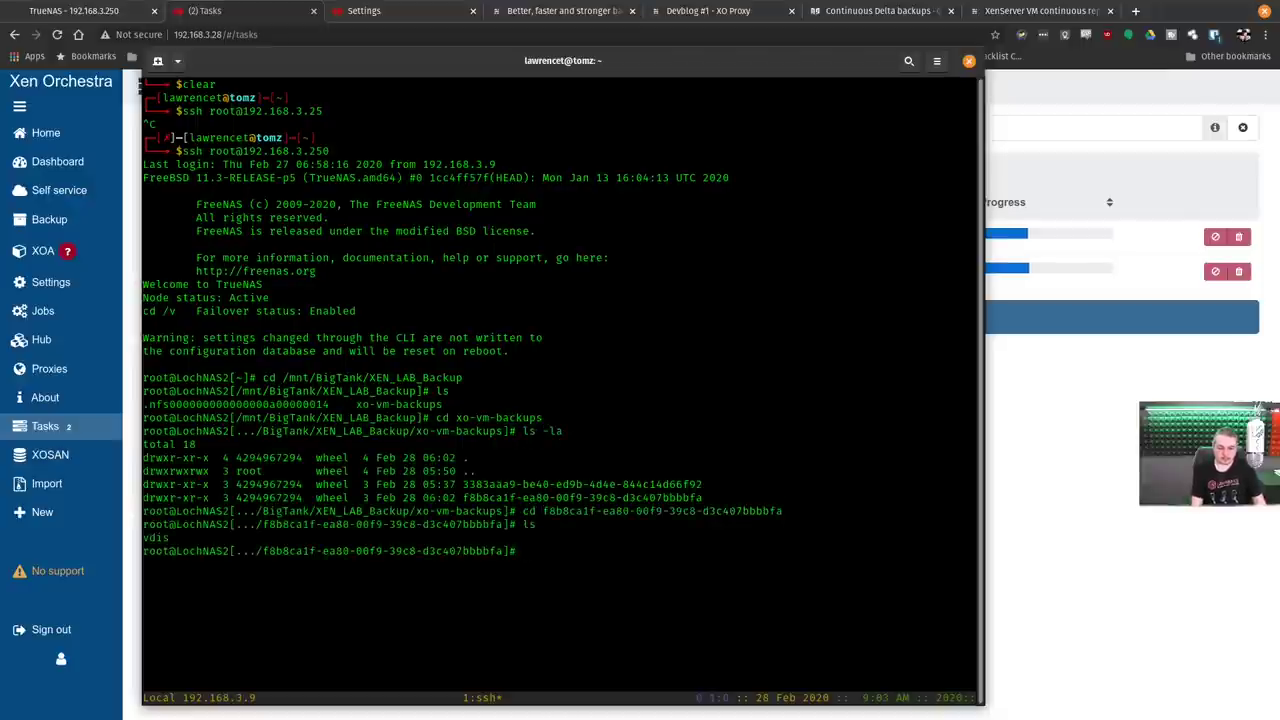
# Return to xo-vm-backups and check the human-readable disk usage of the whole directory and of the folder starting with 3383aaa9.
pyautogui.write('cd ..')
pyautogui.press('Return')
pyautogui.write('du -s -h')
pyautogui.press('Return')
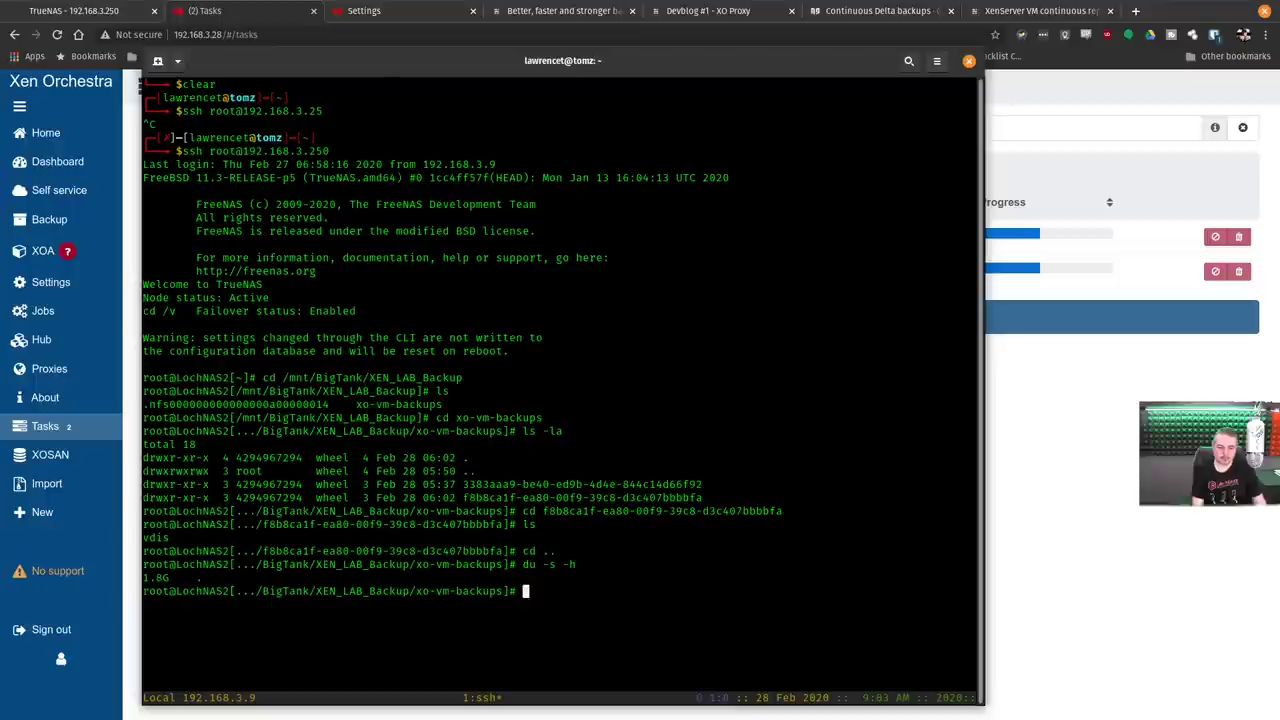
pyautogui.write('du -s -h 3')
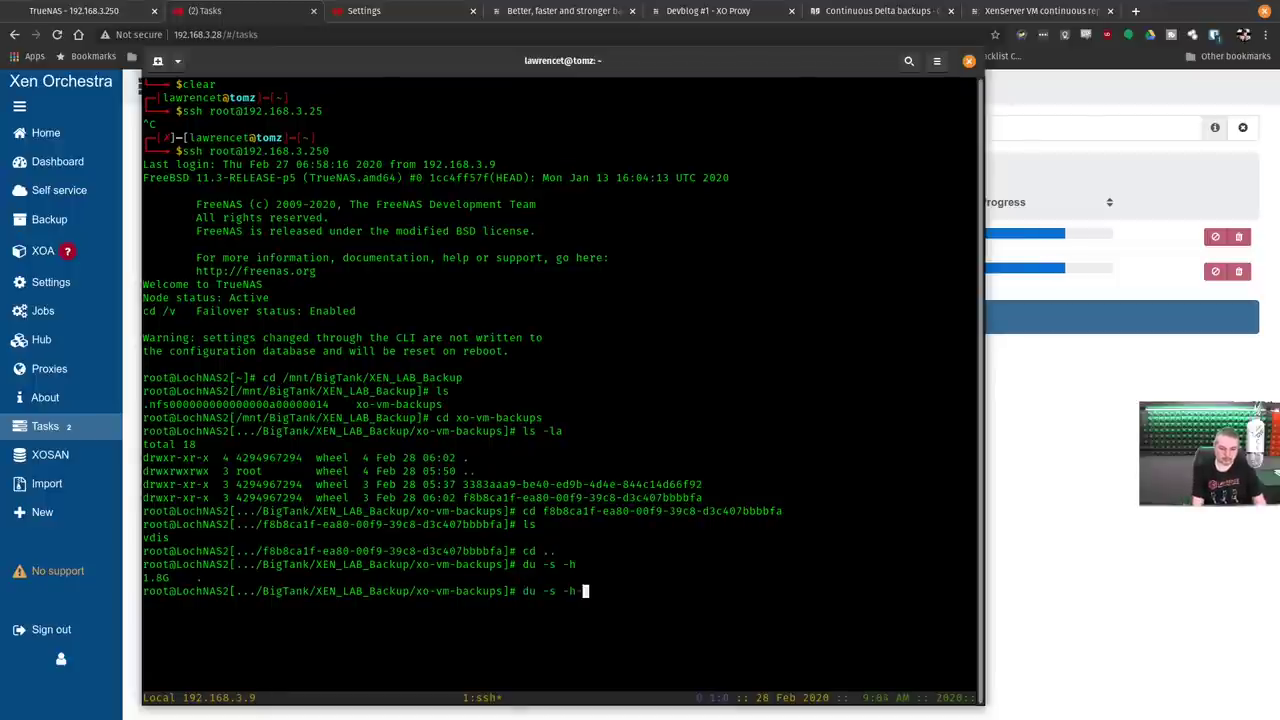
pyautogui.press('Tab')
pyautogui.press('Return')
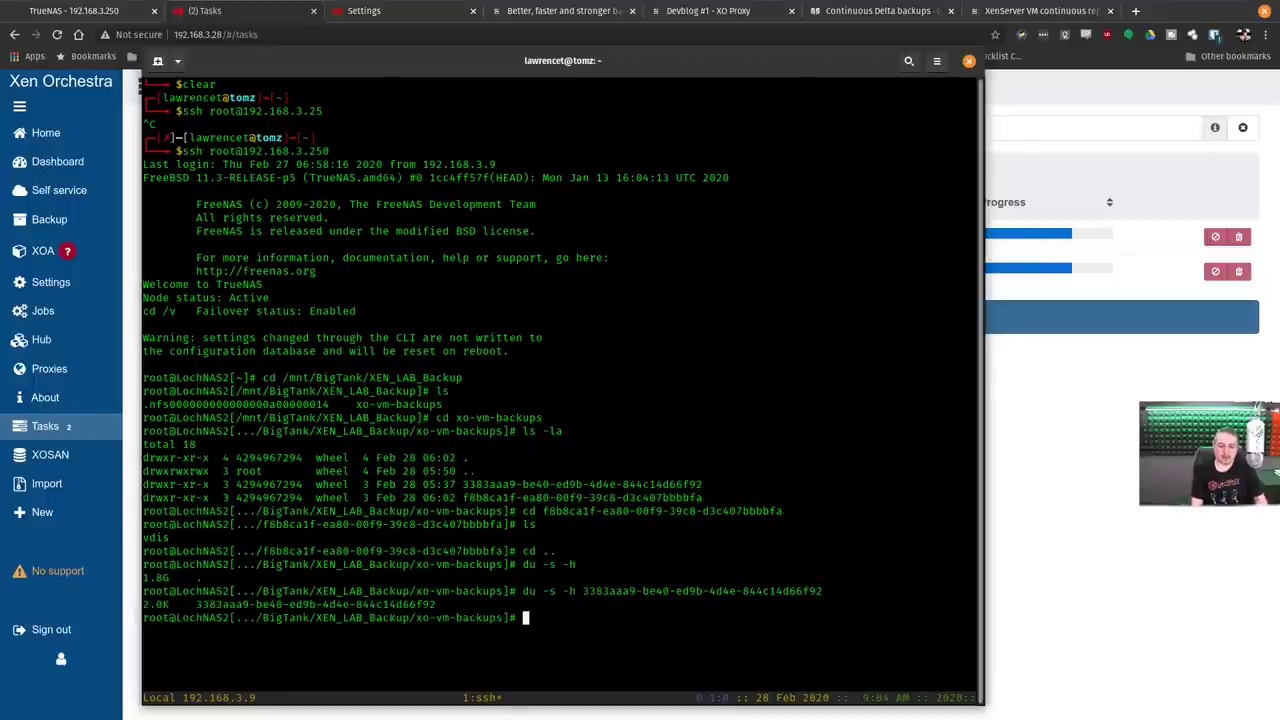
# Check the human-readable disk usage of the folder starting with f8b8ca1f twice in a row with du -s -h.
pyautogui.press('Up')
pyautogui.press('BackSpace')
pyautogui.press('BackSpace')
pyautogui.press('BackSpace')
pyautogui.press('BackSpace')
pyautogui.press('BackSpace')
pyautogui.press('BackSpace')
pyautogui.press('BackSpace')
pyautogui.press('BackSpace')
pyautogui.press('BackSpace')
pyautogui.press('BackSpace')
pyautogui.press('BackSpace')
pyautogui.press('BackSpace')
pyautogui.press('BackSpace')
pyautogui.press('BackSpace')
pyautogui.press('BackSpace')
pyautogui.press('BackSpace')
pyautogui.press('BackSpace')
pyautogui.press('BackSpace')
pyautogui.press('BackSpace')
pyautogui.press('BackSpace')
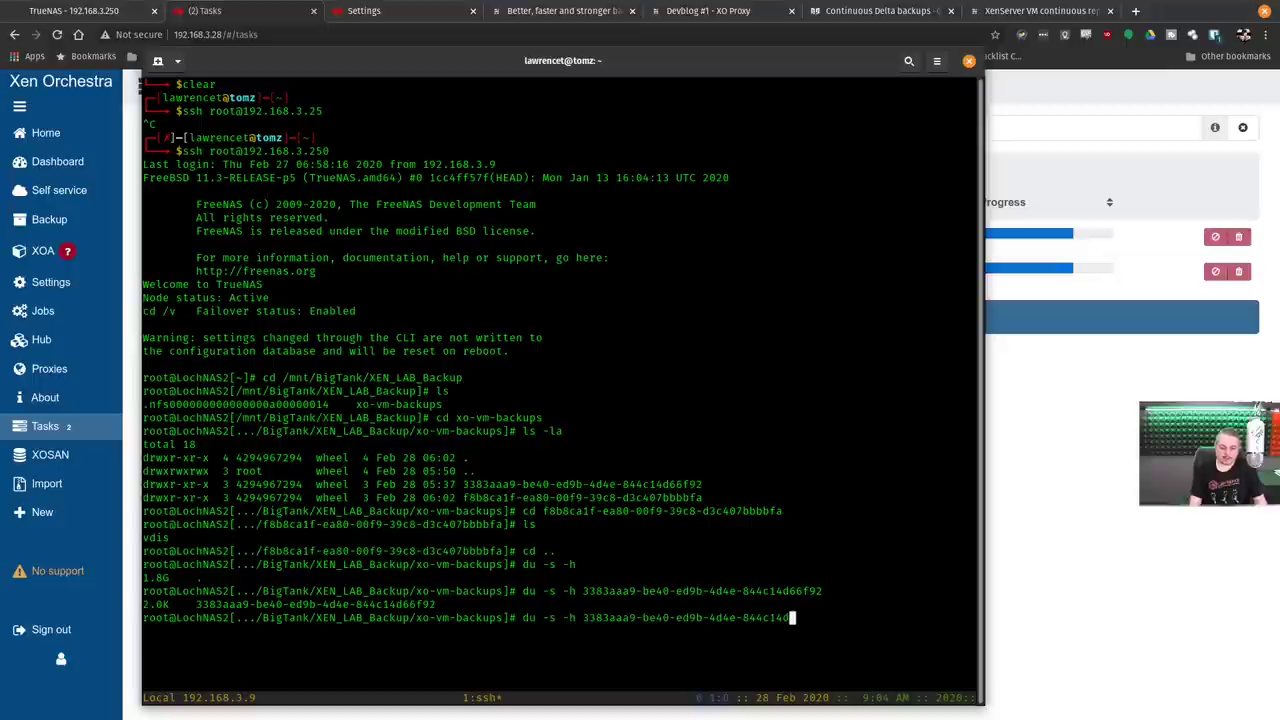
pyautogui.press('BackSpace')
pyautogui.press('BackSpace')
pyautogui.write('f')
pyautogui.press('Tab')
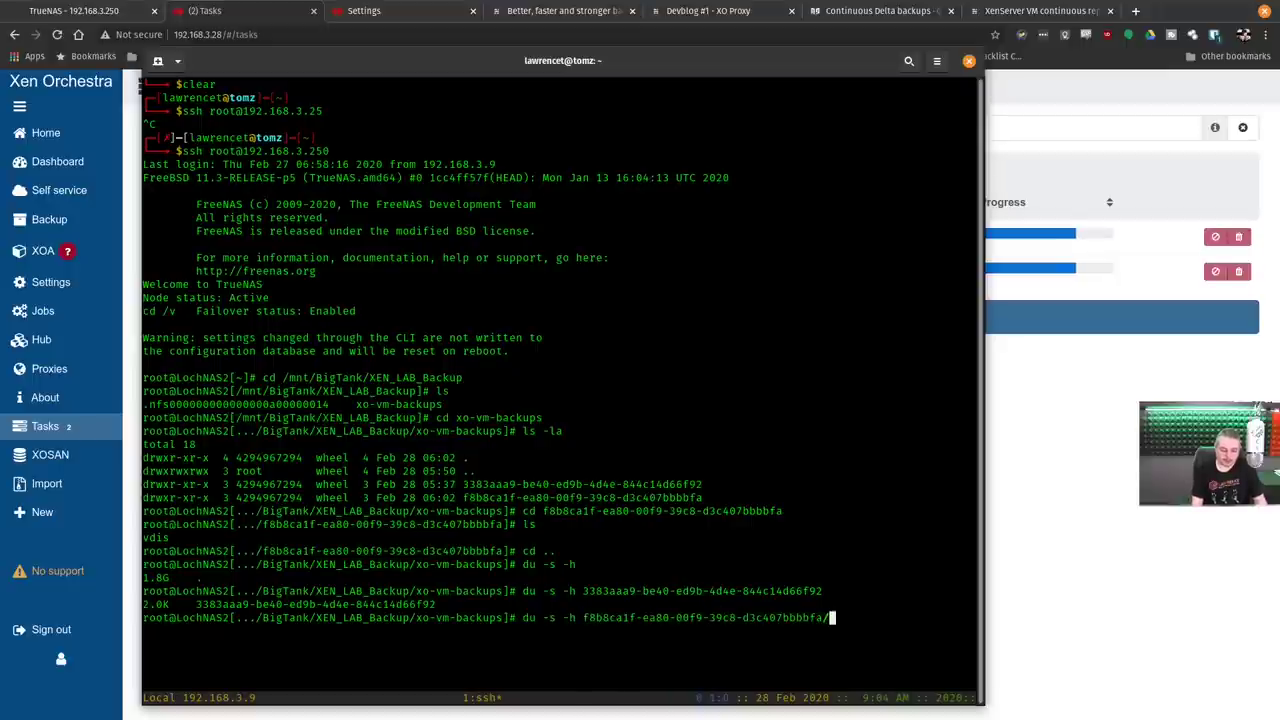
pyautogui.press('BackSpace')
pyautogui.press('Return')
pyautogui.press('Up')
pyautogui.press('Return')
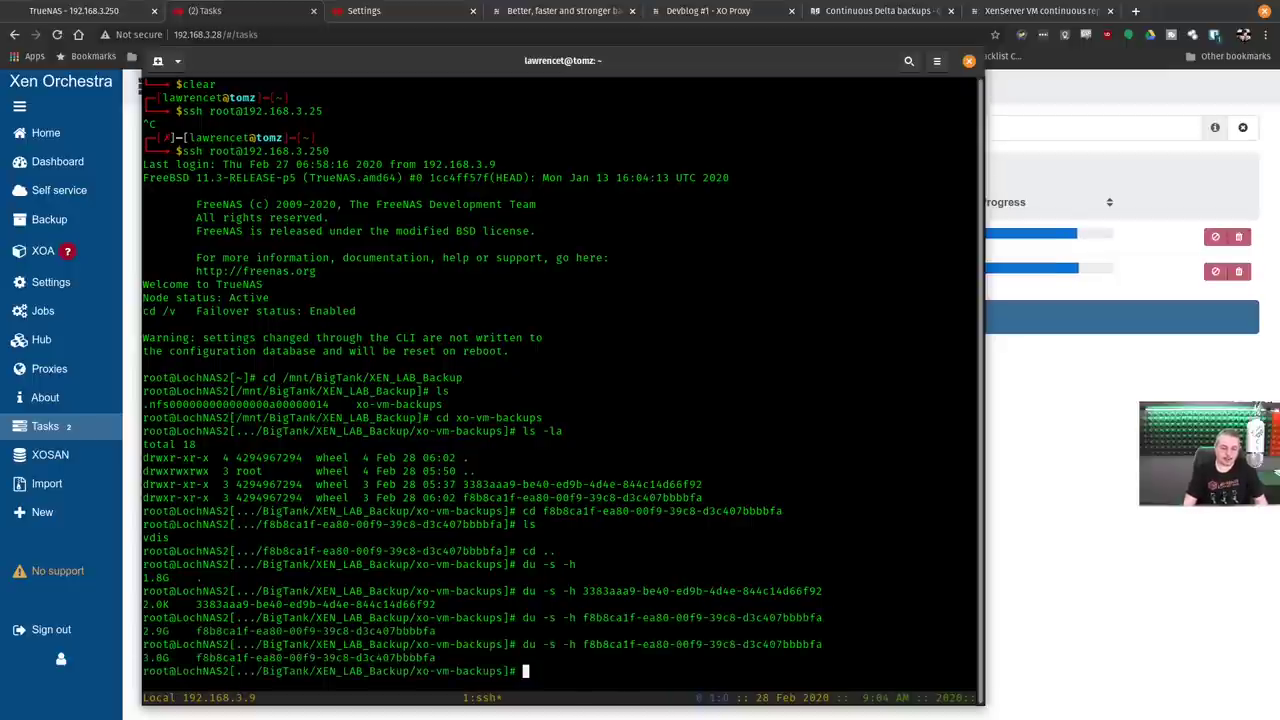
# Clear the terminal and run the disk usage check on the f8b8ca1f folder two more times.
pyautogui.write('c')
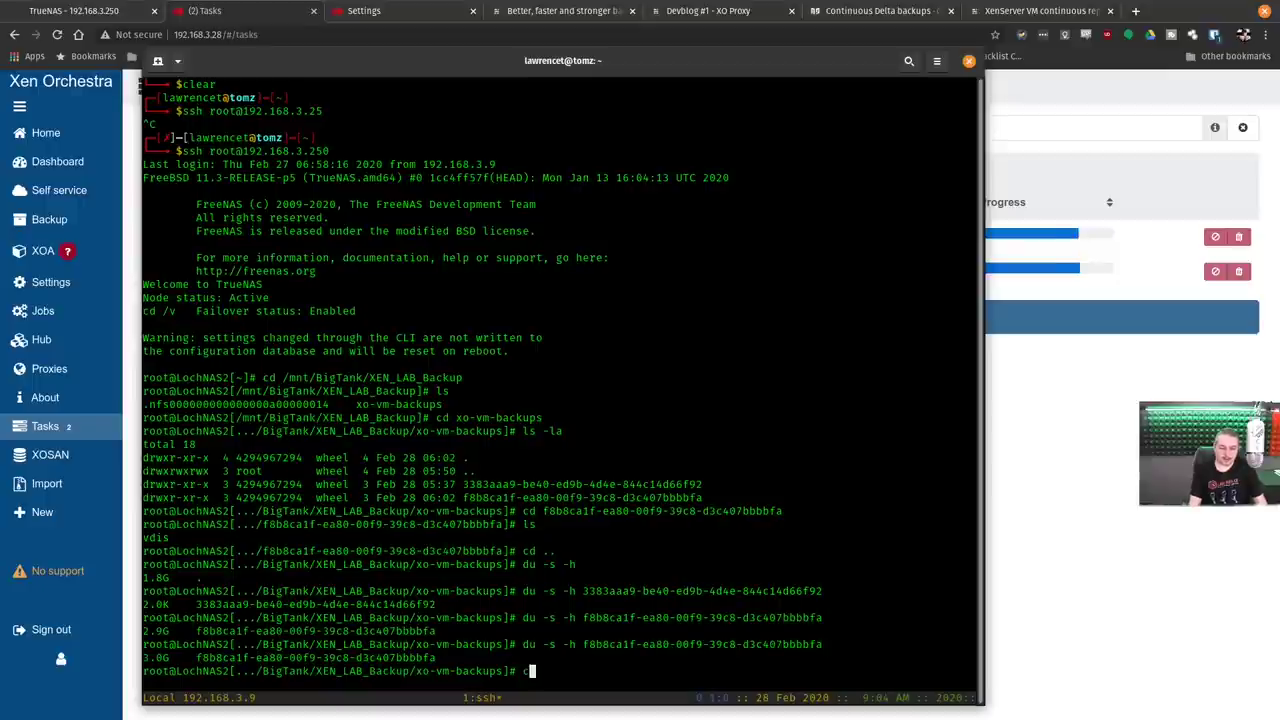
pyautogui.write('lear')
pyautogui.press('Return')
pyautogui.press('Up')
pyautogui.press('Up')
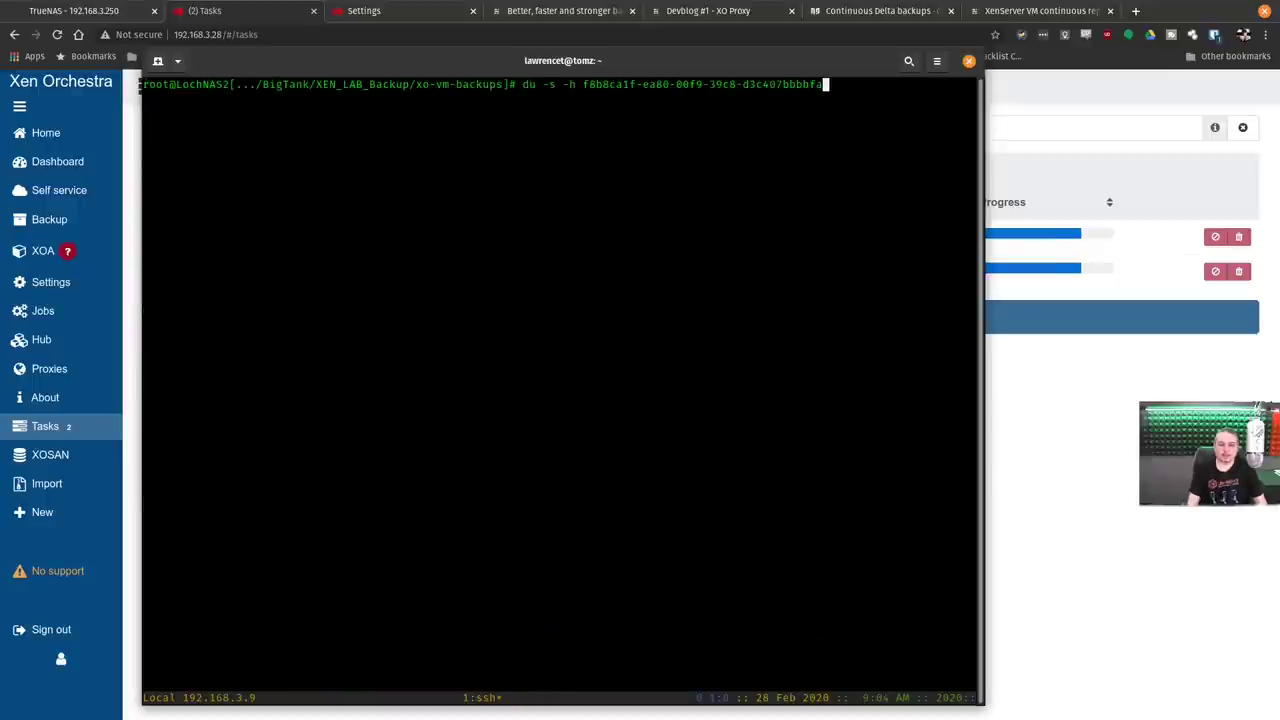
pyautogui.press('Return')
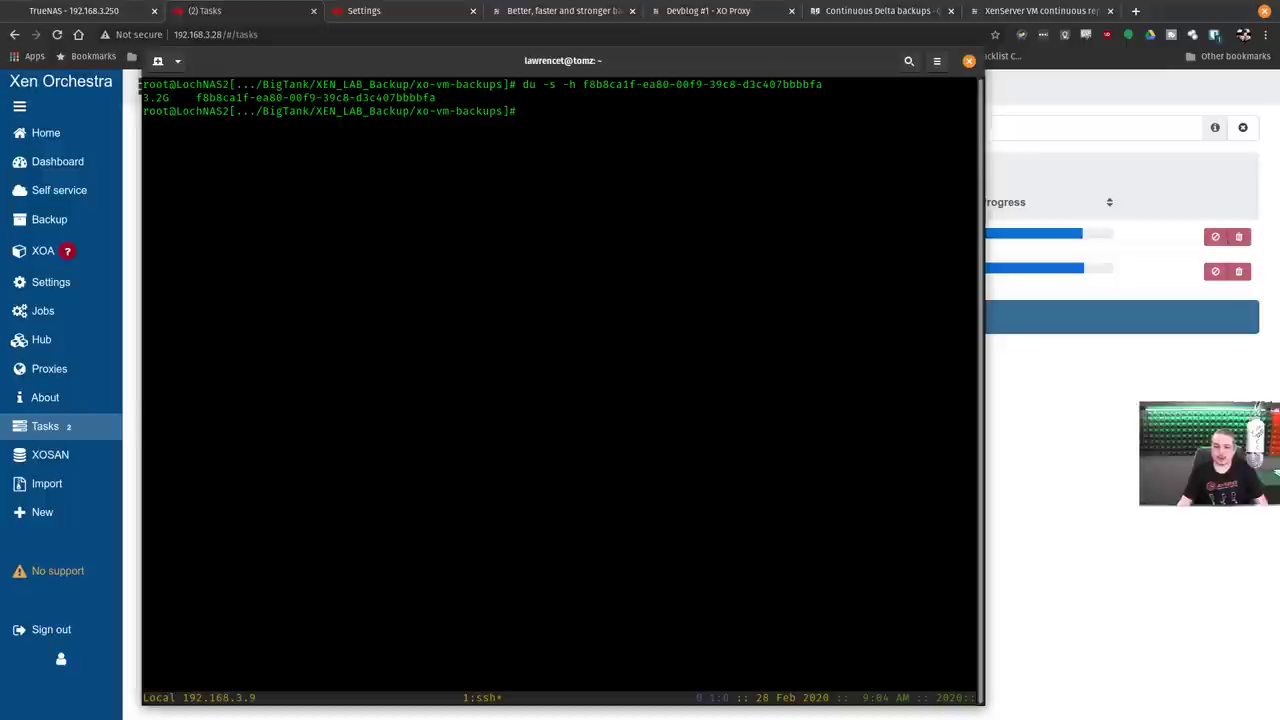
pyautogui.press('Up')
pyautogui.press('Return')
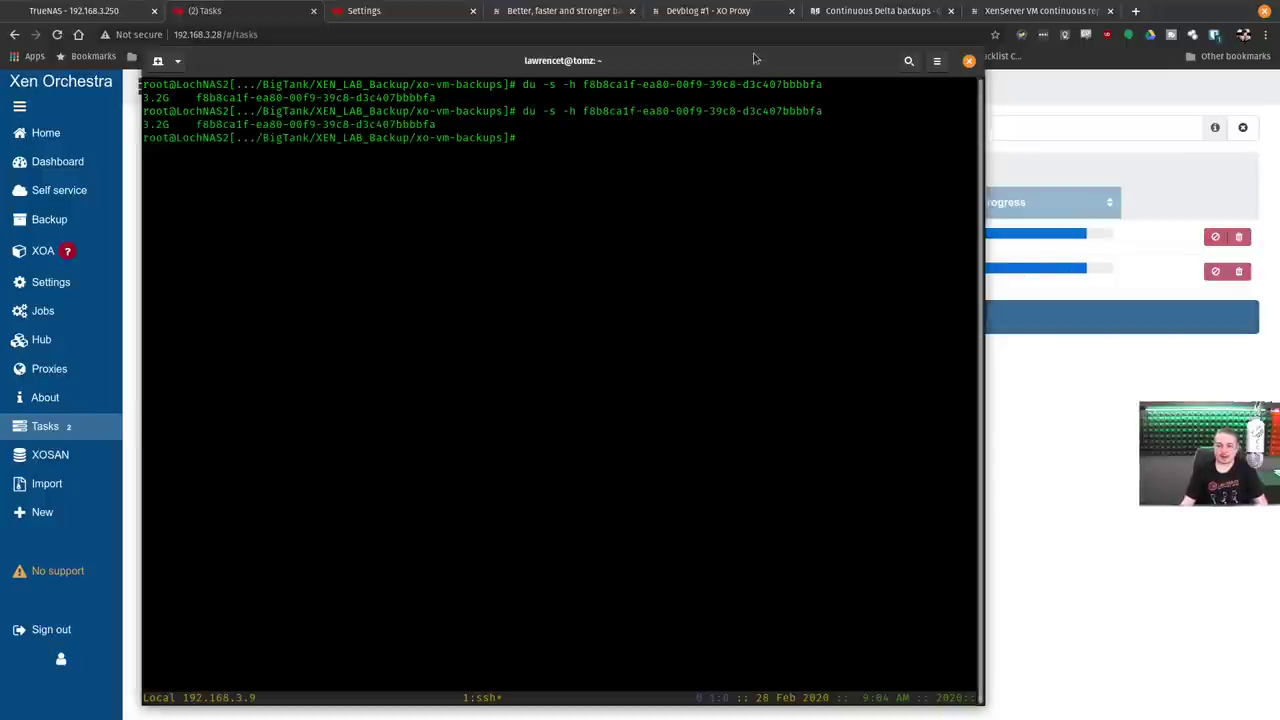
# Move the terminal window to reveal the task list, recheck the f8b8ca1f folder's disk usage, and return to the Xen Orchestra window.
pyautogui.press('F12')
pyautogui.moveTo(0, 175); pyautogui.dragTo(770, 328)
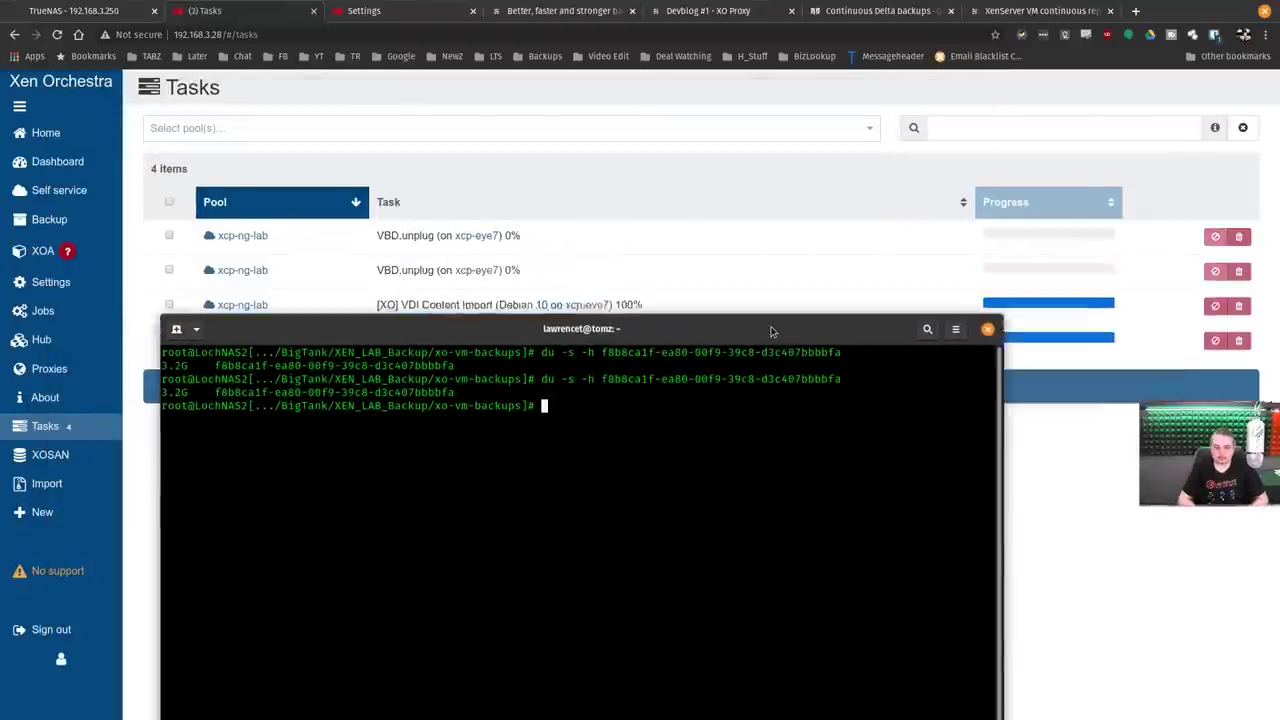
pyautogui.moveTo(771, 331); pyautogui.dragTo(805, 152)
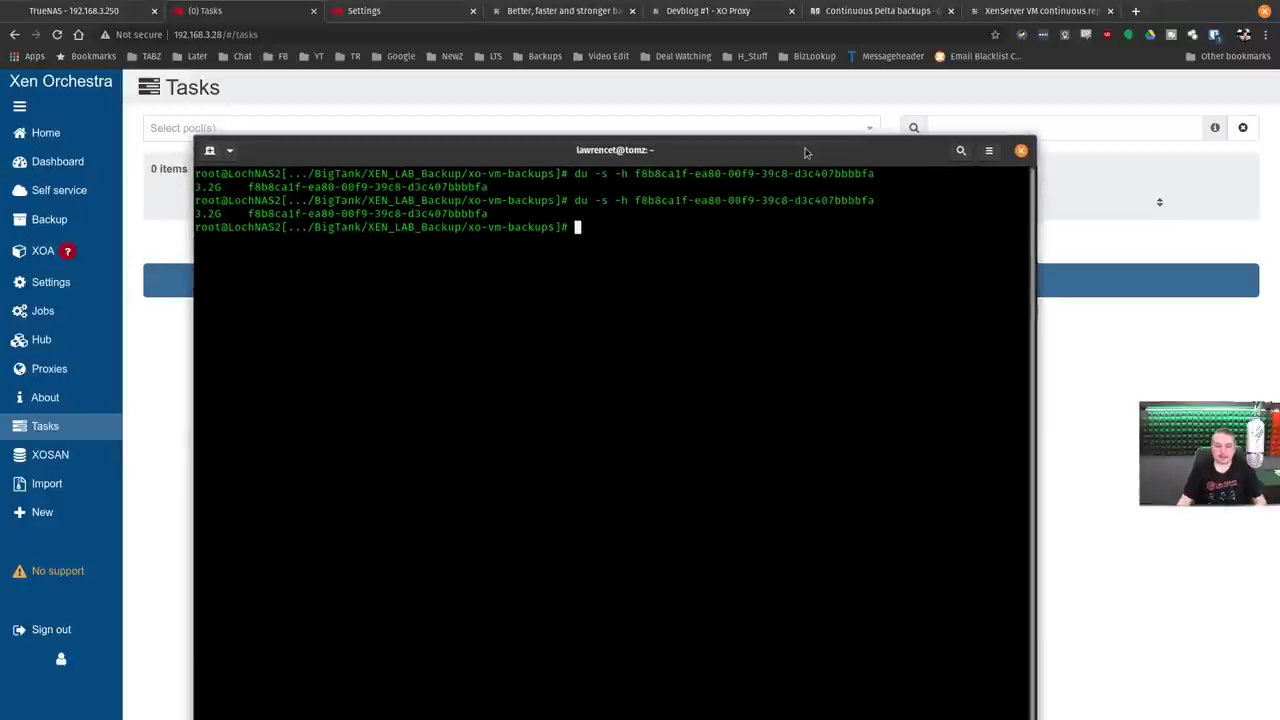
pyautogui.press('Up')
pyautogui.press('Return')
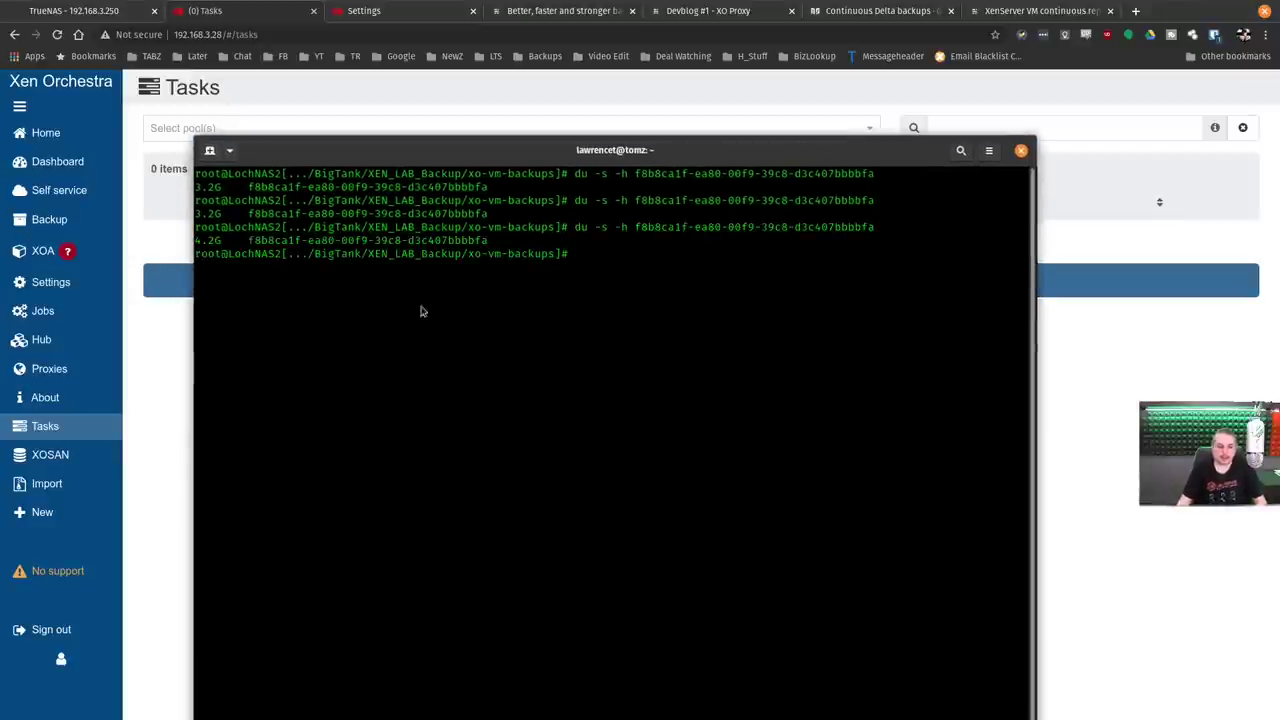
pyautogui.press('Up')
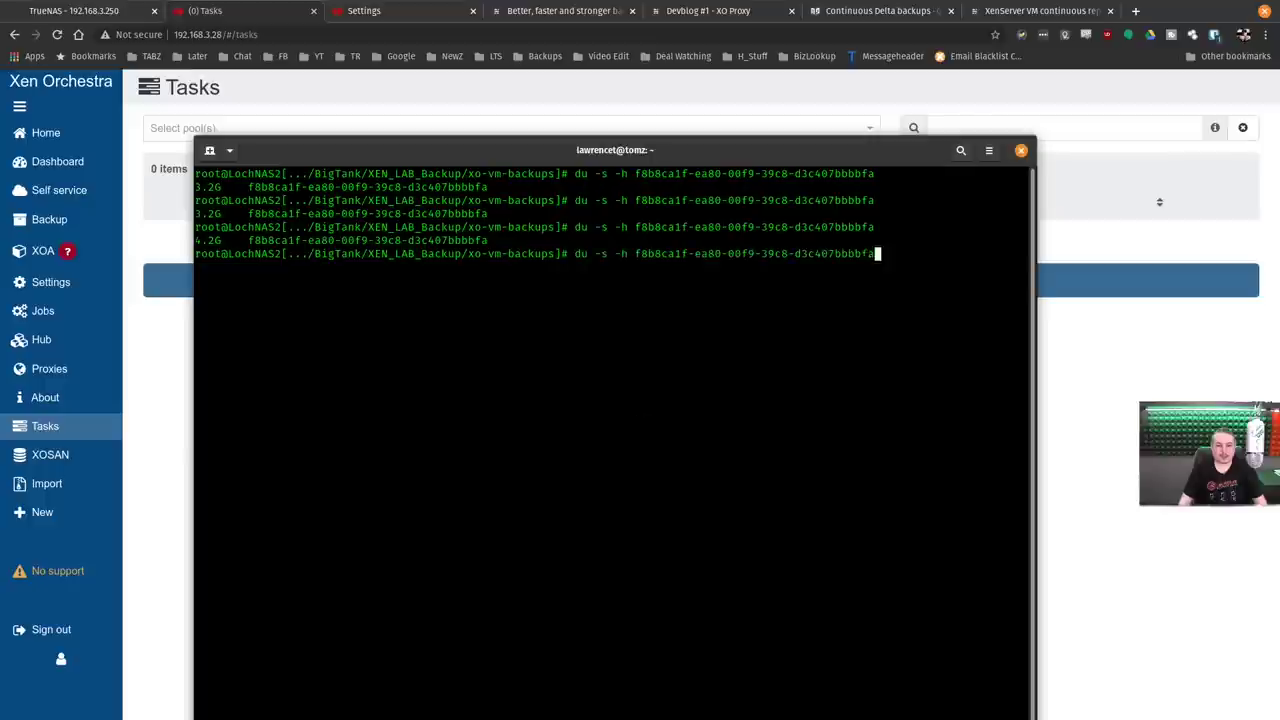
pyautogui.press('Return')
pyautogui.click(172, 180)
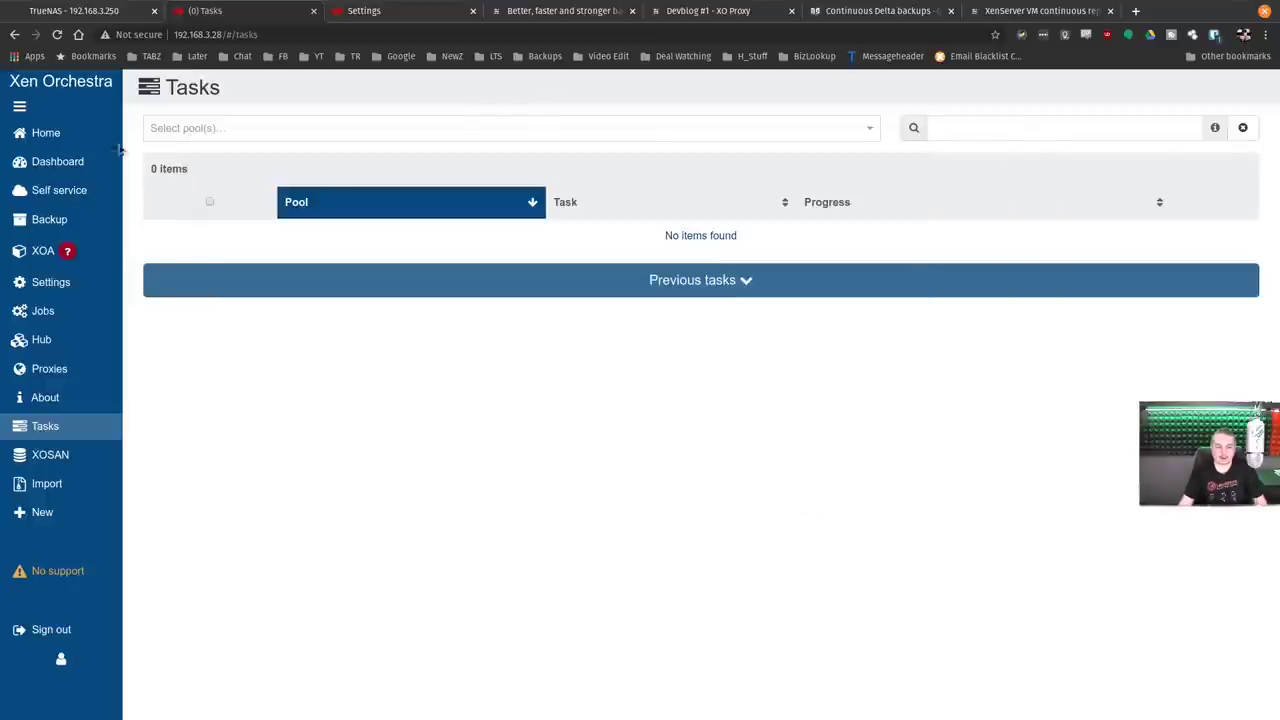
# Open the Debian YouTube Backup Demo VM from the list of VMs and look at its disks.
pyautogui.moveTo(50, 133)
pyautogui.click(145, 143)
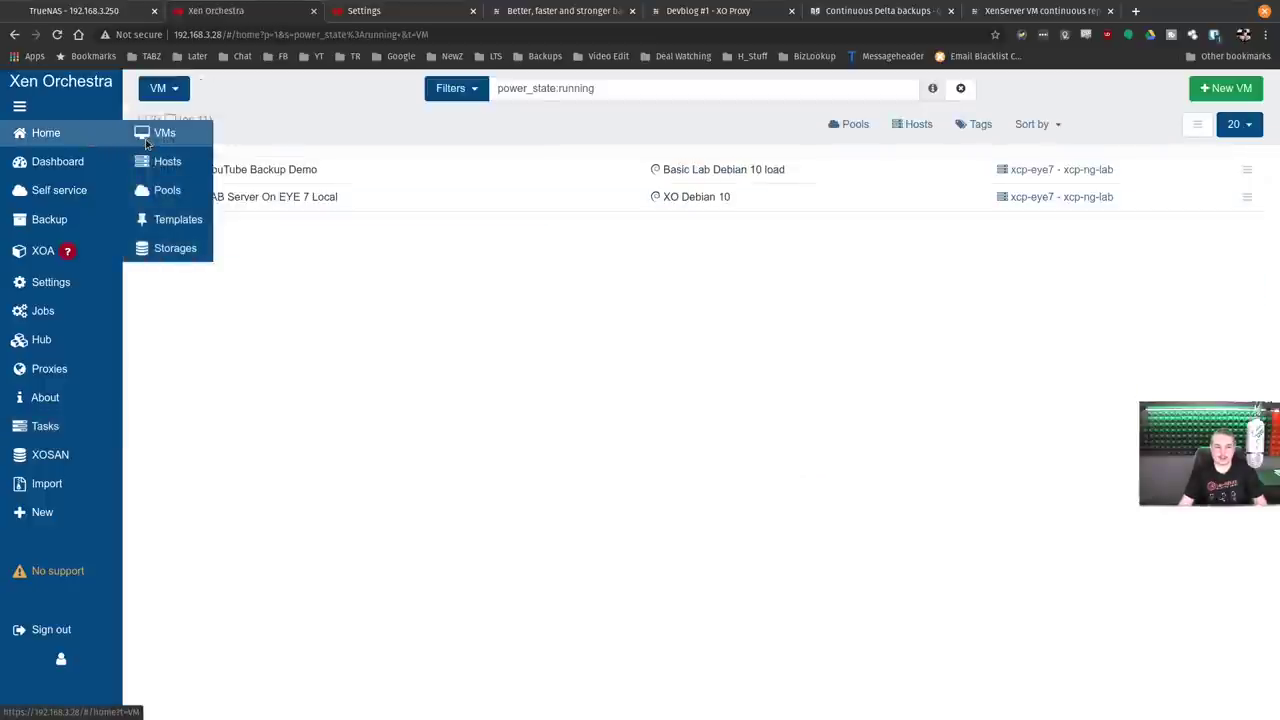
pyautogui.click(326, 177)
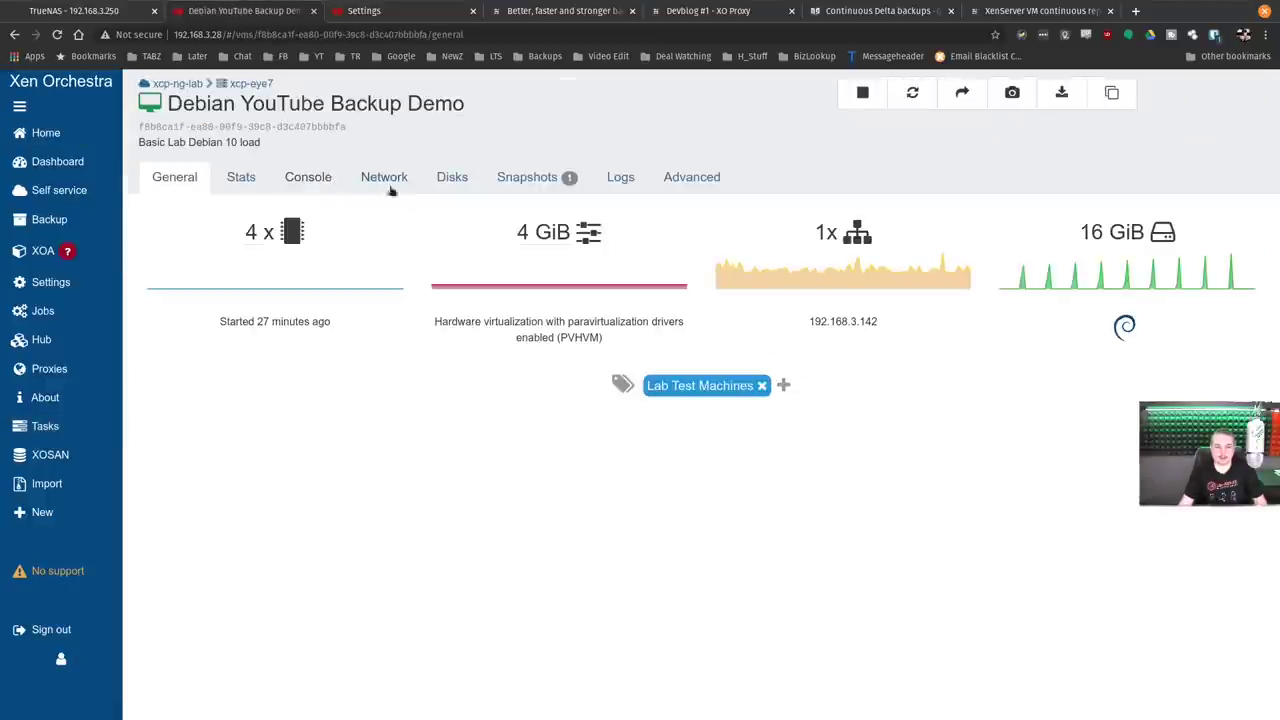
pyautogui.click(454, 177)
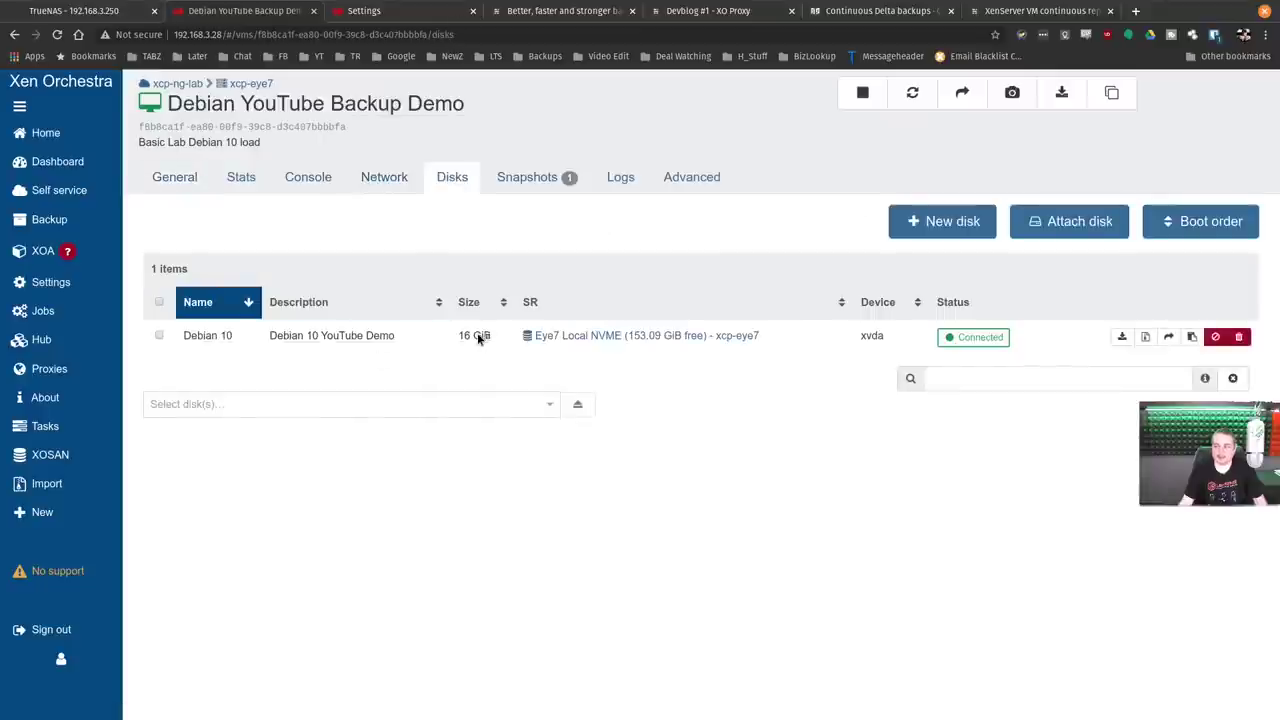
# Open the run log of the 1 YouTube Demo job from the backup overview and review its snapshot, transfer and merge details.
pyautogui.moveTo(62, 323)
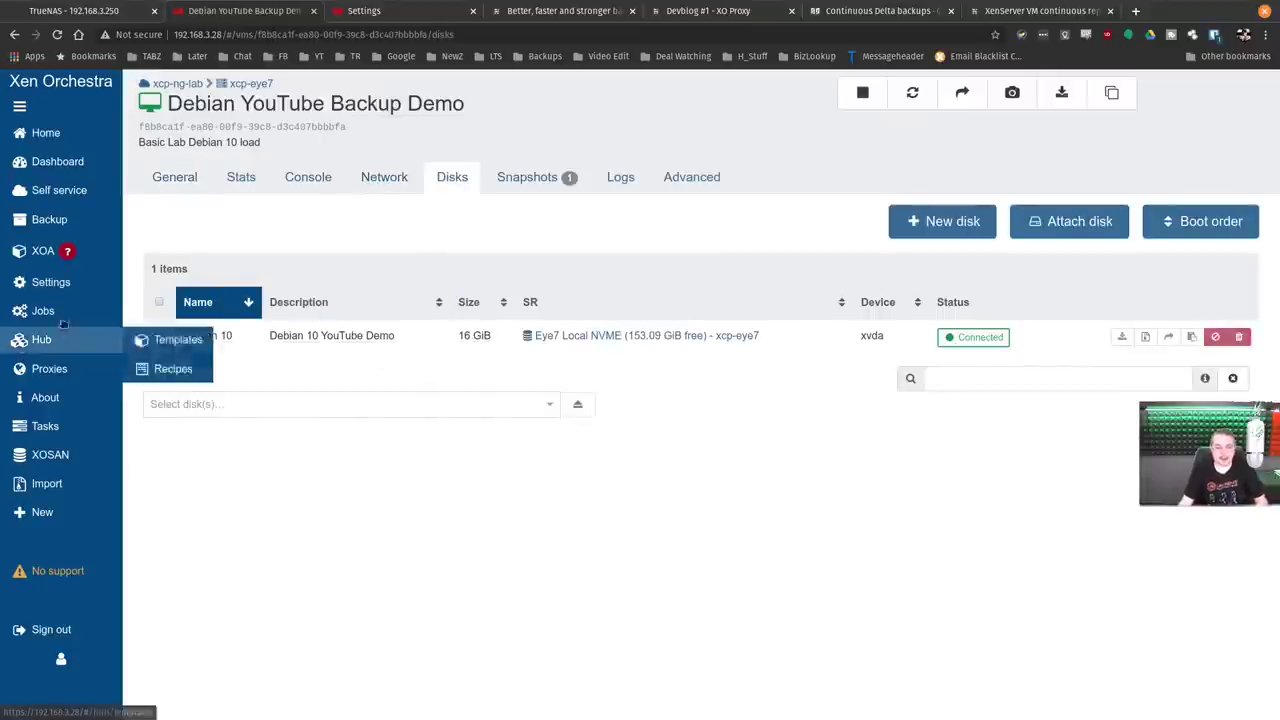
pyautogui.moveTo(60, 282)
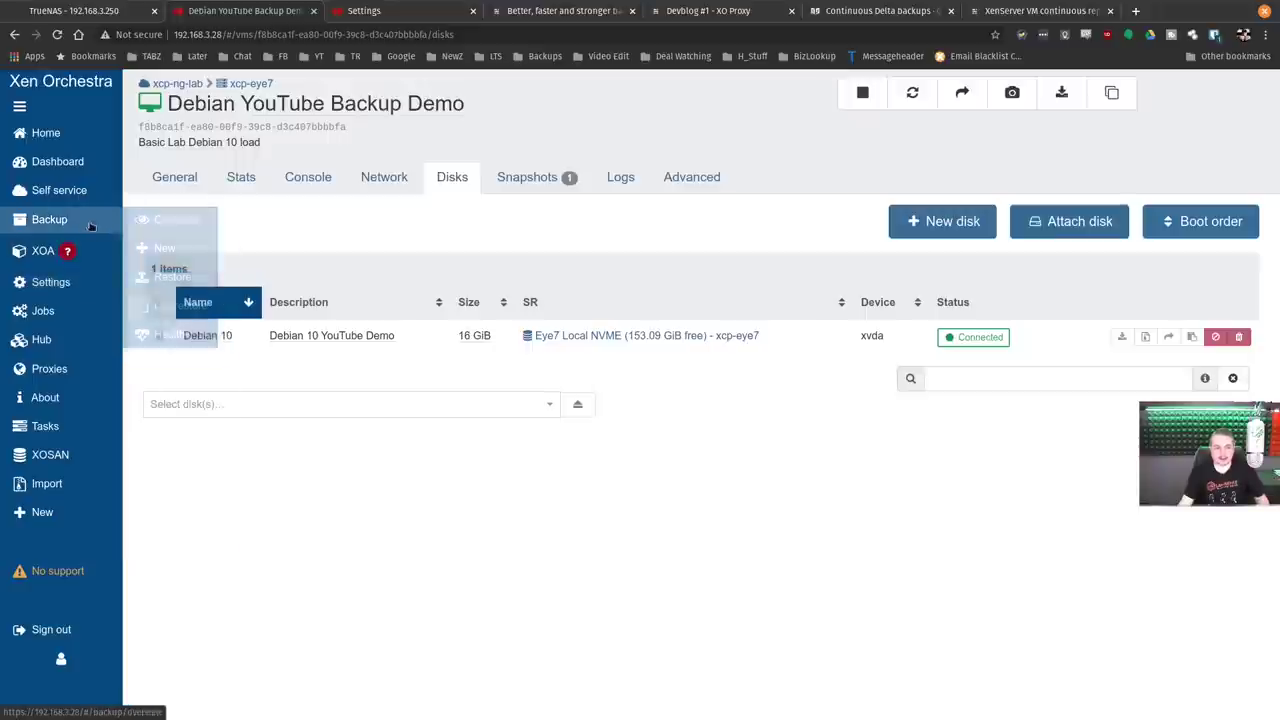
pyautogui.moveTo(50, 219)
pyautogui.click(170, 220)
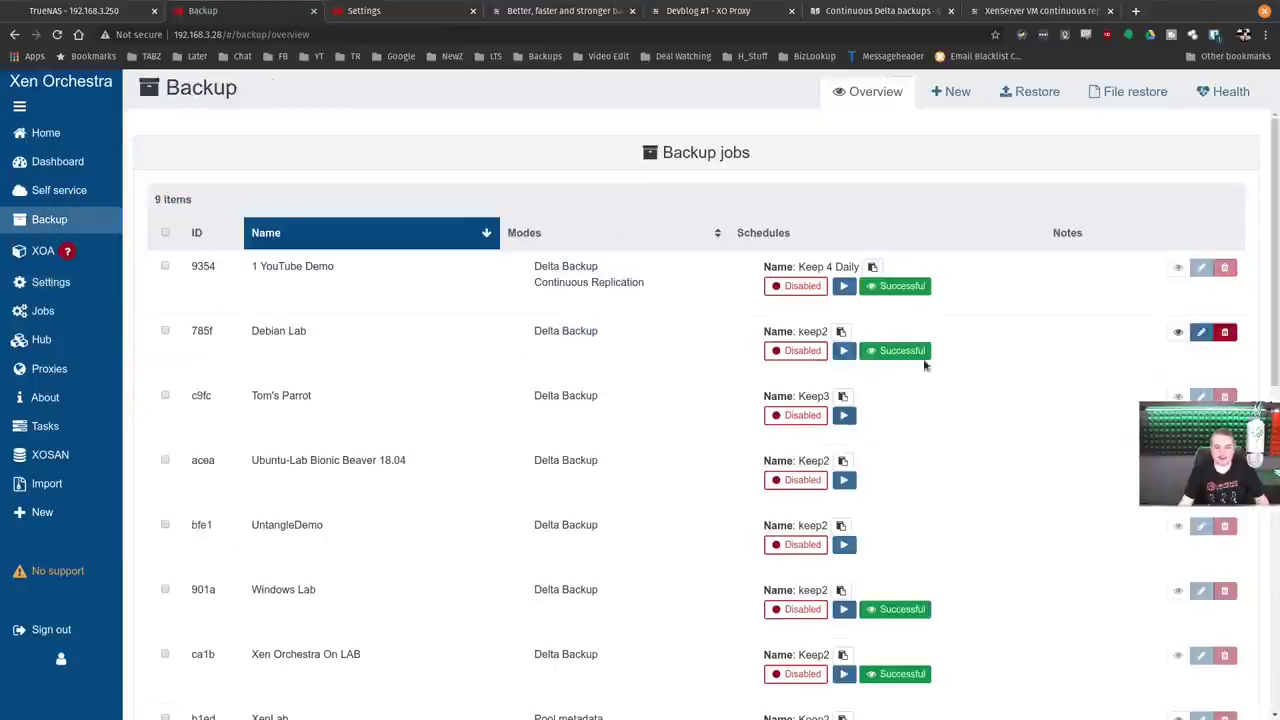
pyautogui.click(898, 286)
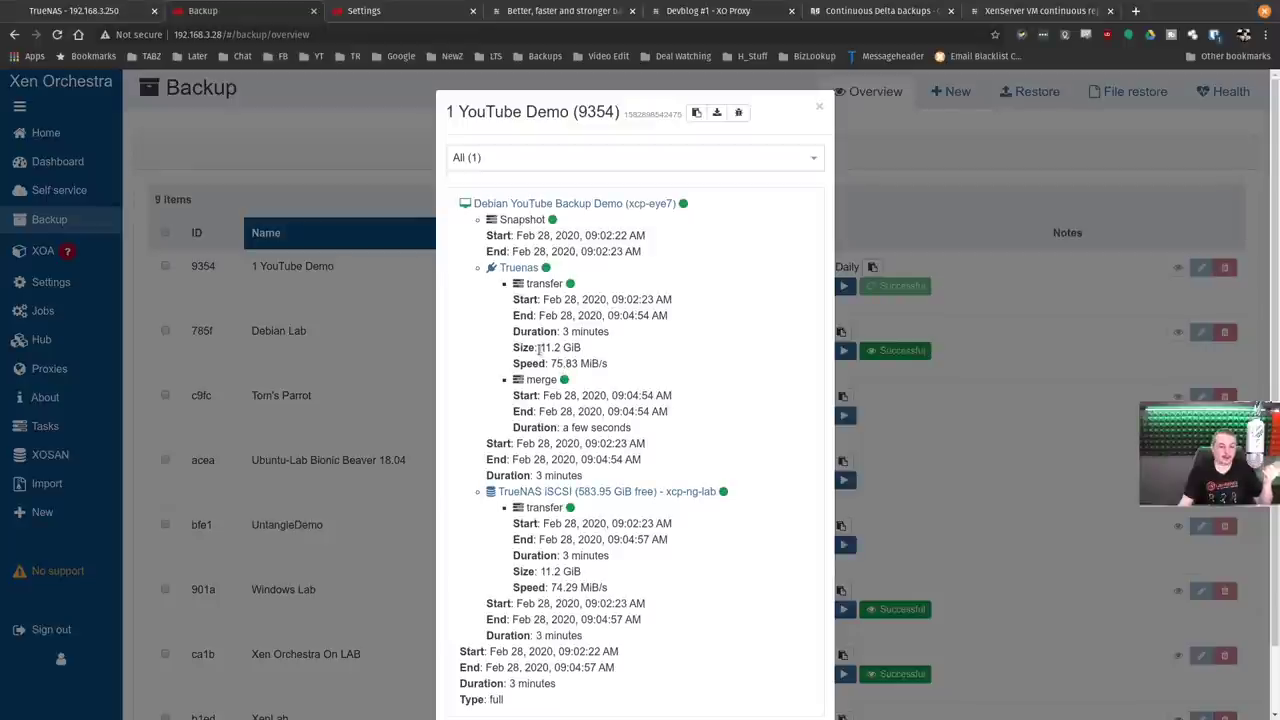
pyautogui.scroll(-2, 565, 347)
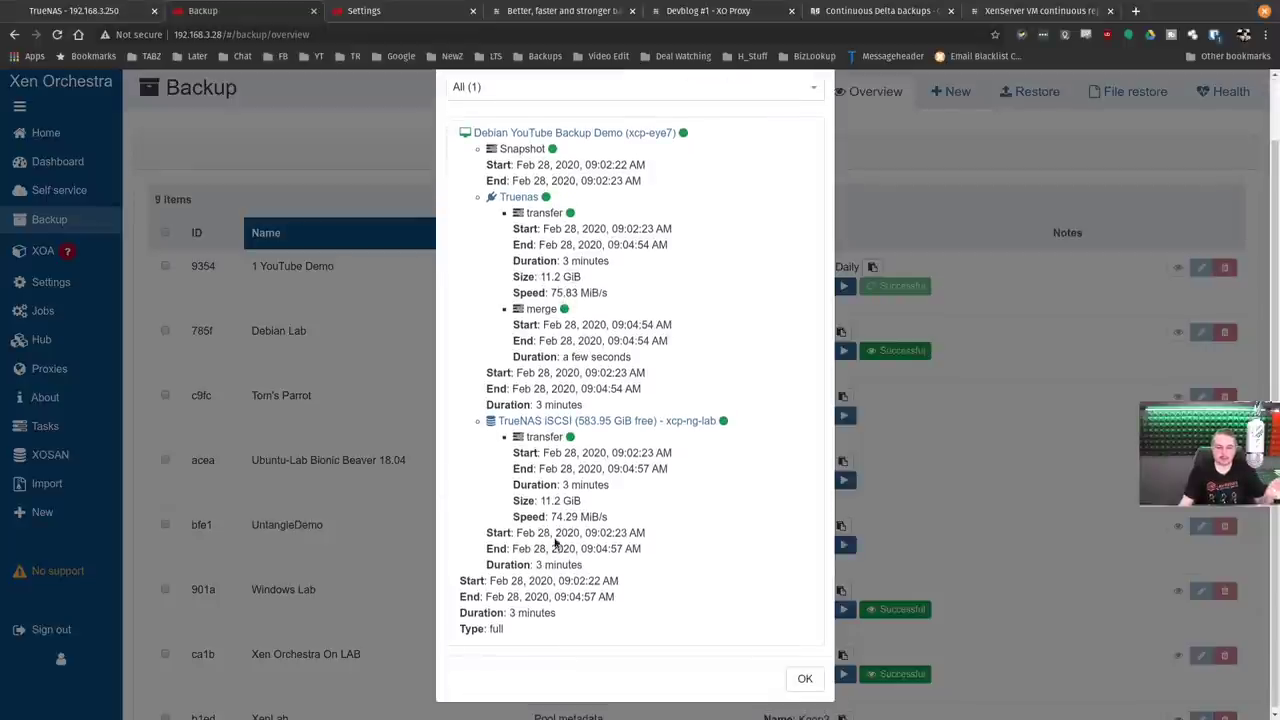
pyautogui.scroll(2, 567, 458)
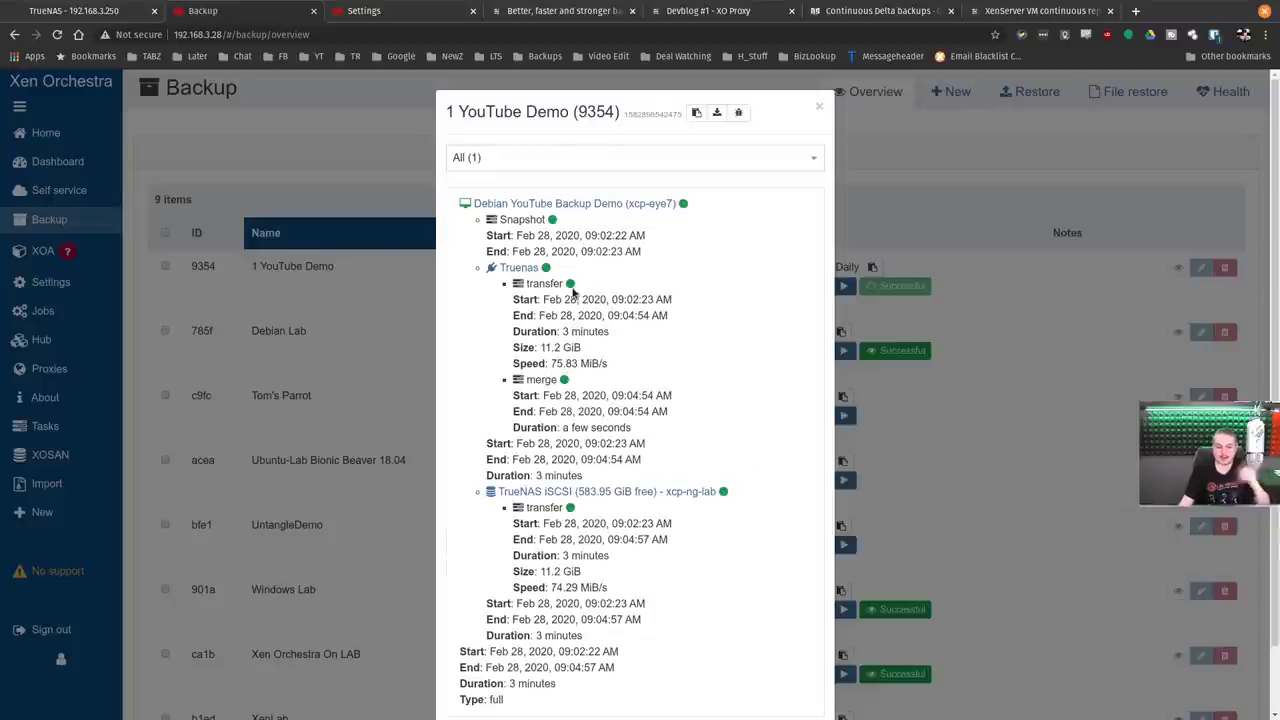
pyautogui.scroll(-2, 634, 357)
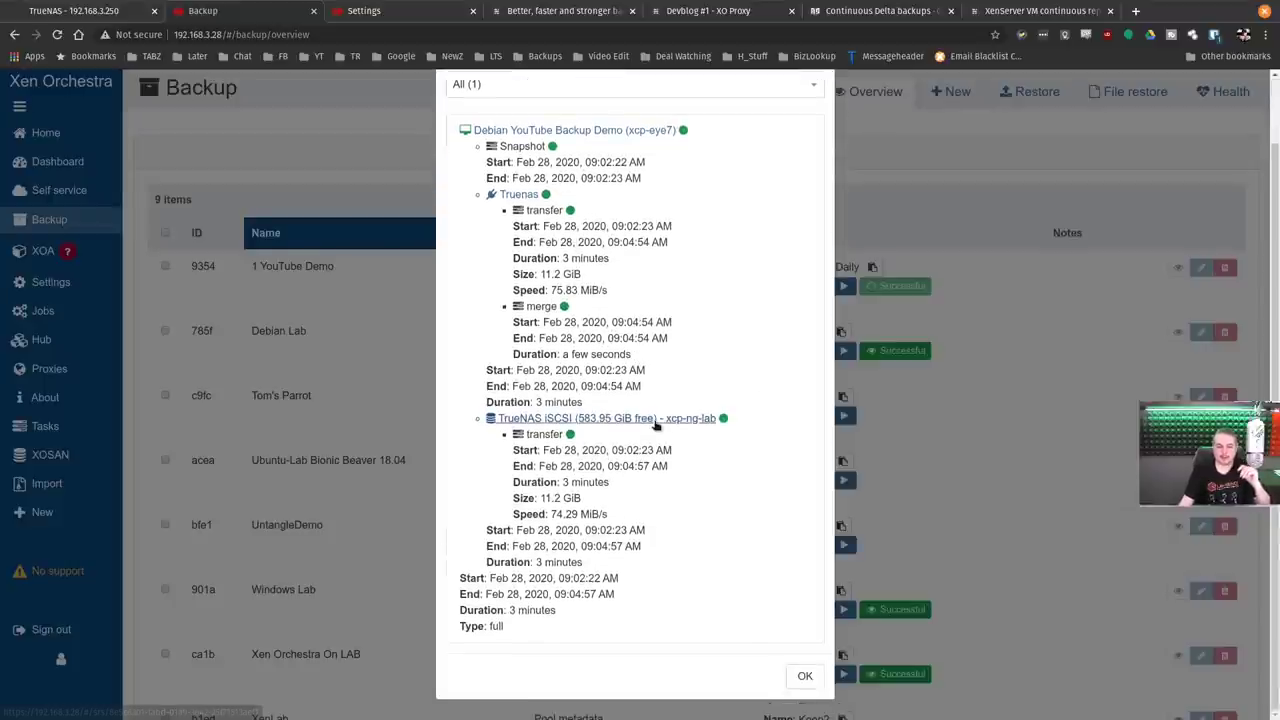
# Check the backup type in the 1 YouTube Demo run log, close the log, and list the disks on the TrueNAS iSCSI storage.
pyautogui.tripleClick(474, 626)
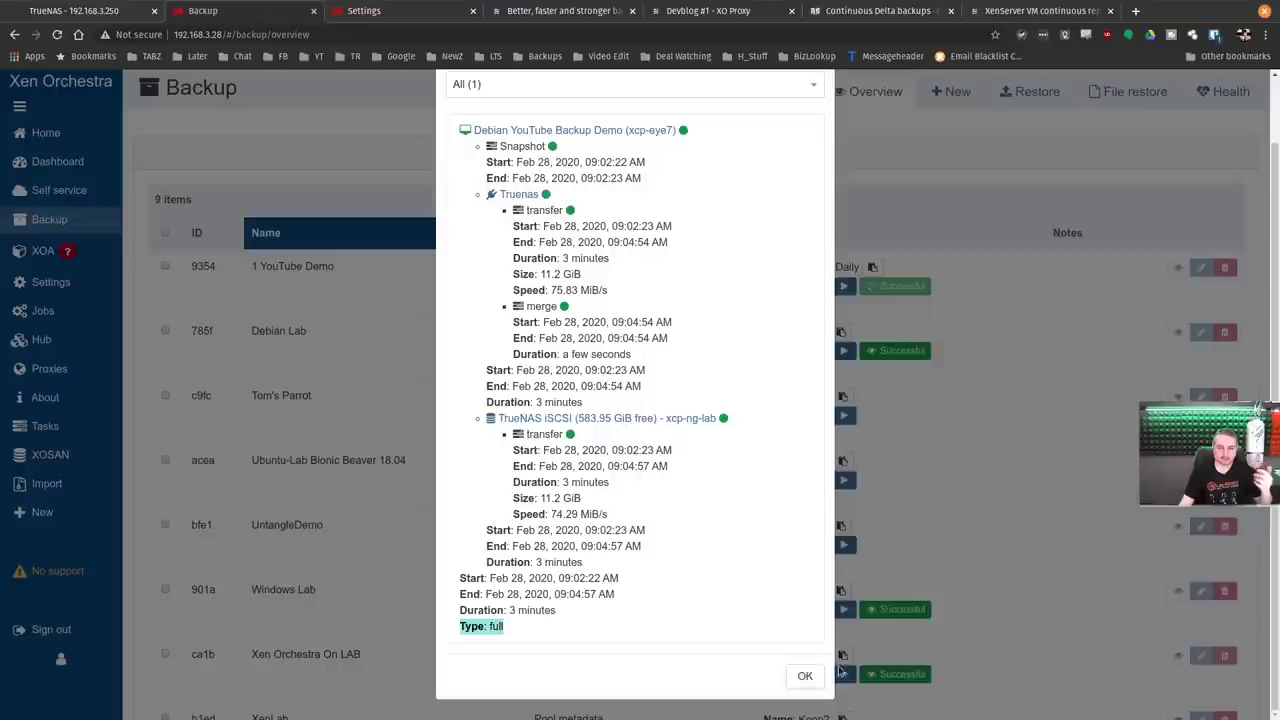
pyautogui.click(805, 676)
pyautogui.moveTo(165, 180)
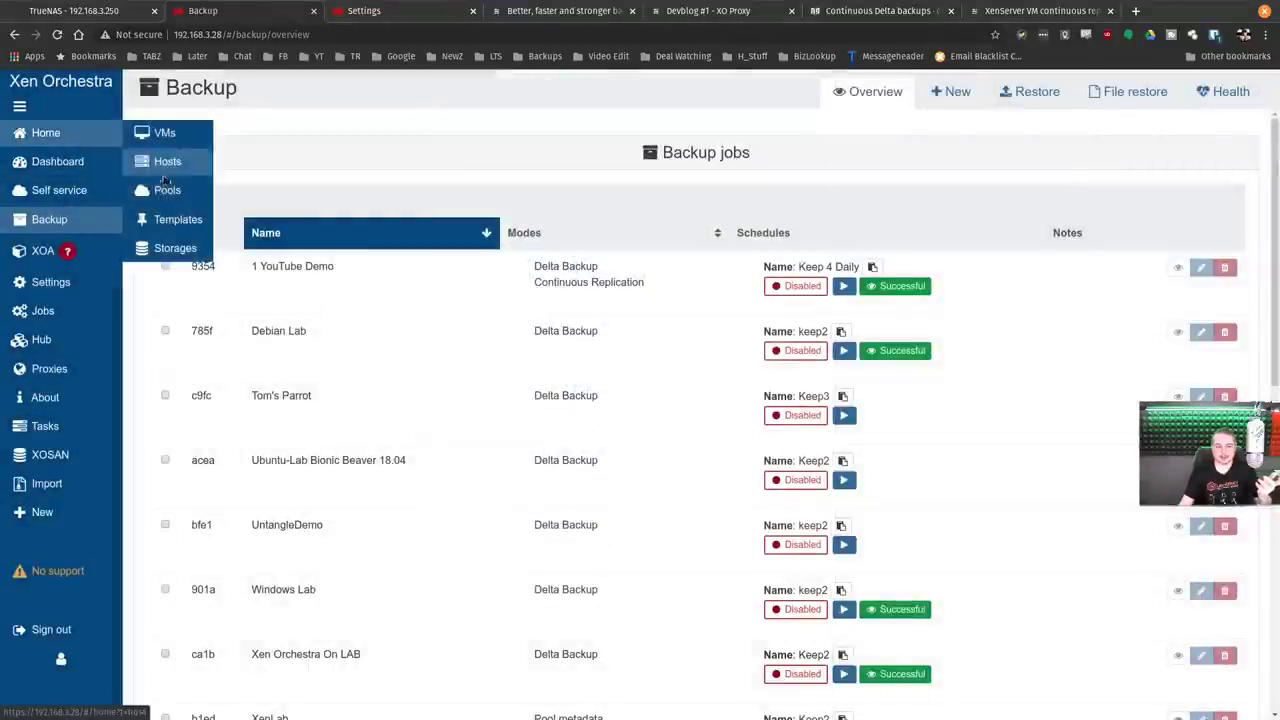
pyautogui.click(168, 247)
pyautogui.click(254, 227)
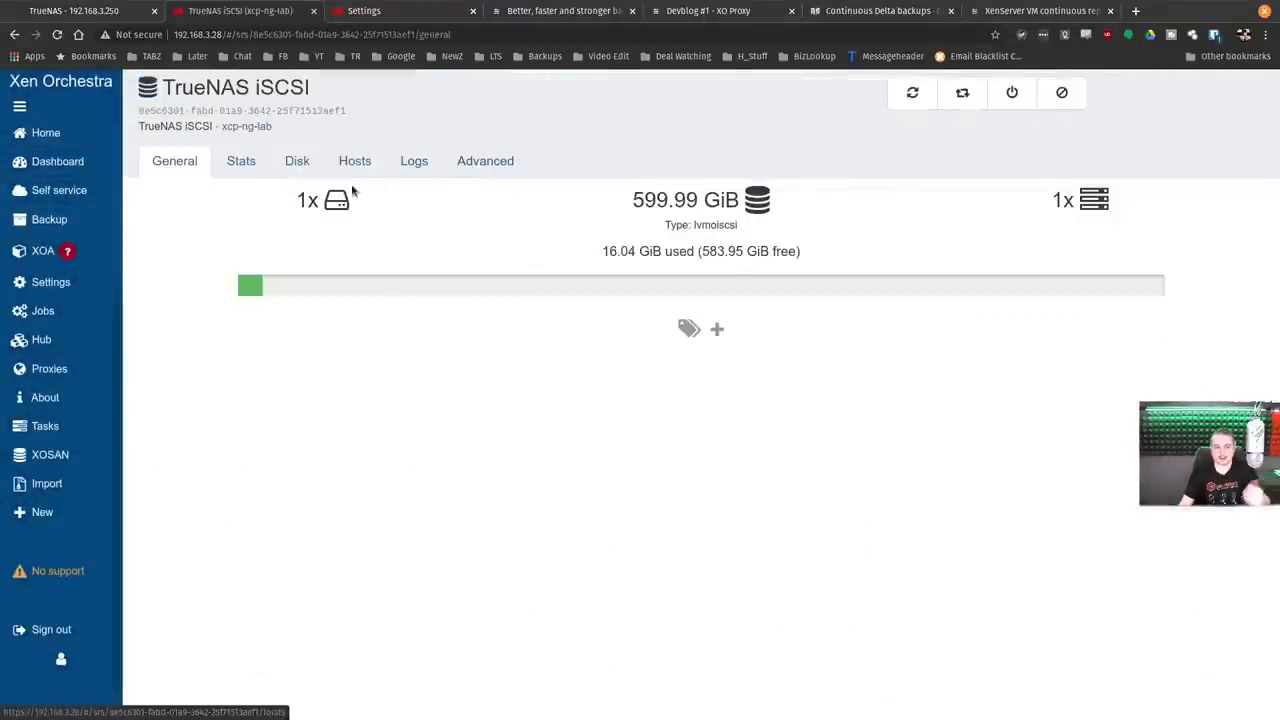
pyautogui.click(300, 166)
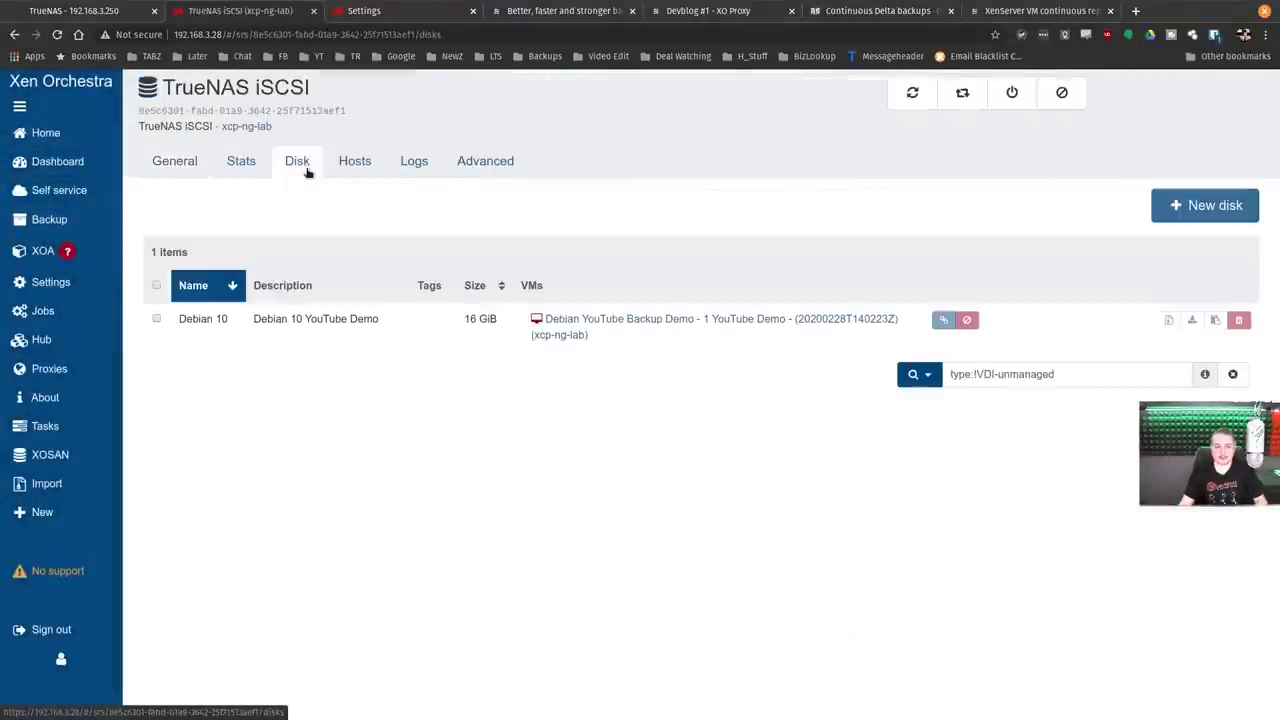
# Open the replicated Debian YouTube Backup Demo VM from the disk's VM link and try to start it, cancelling the start.
pyautogui.click(630, 318)
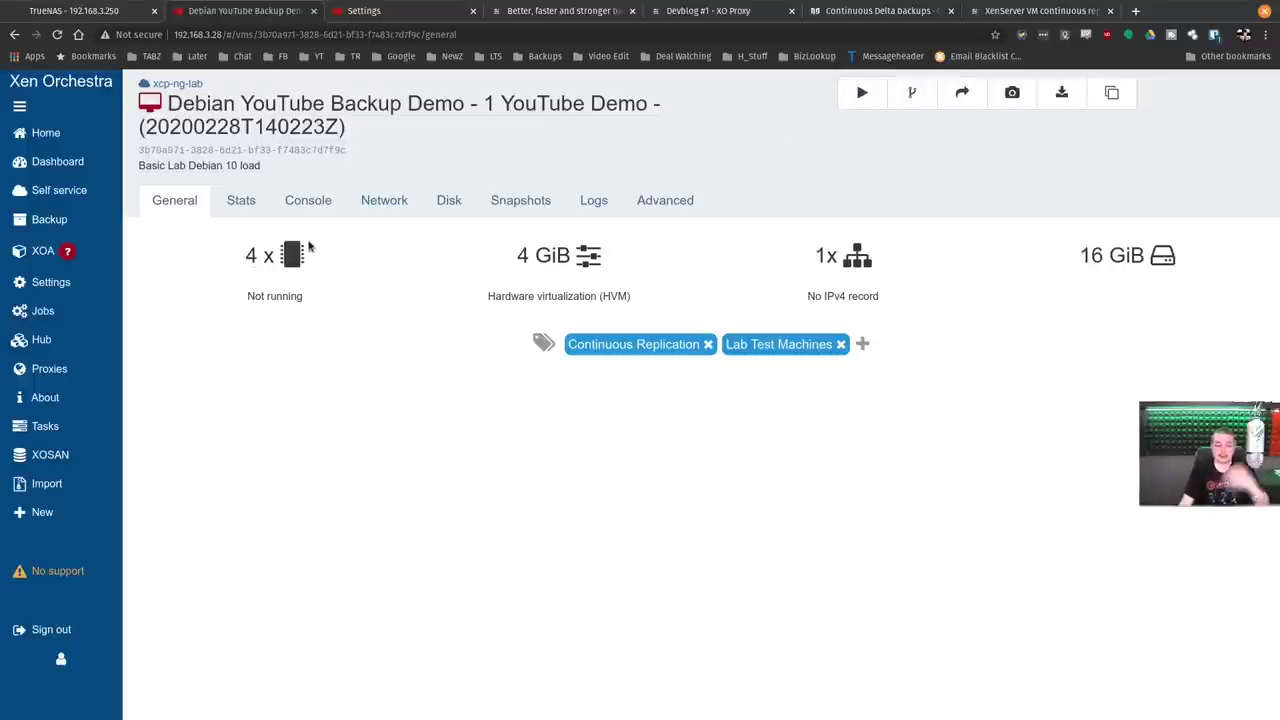
pyautogui.click(862, 92)
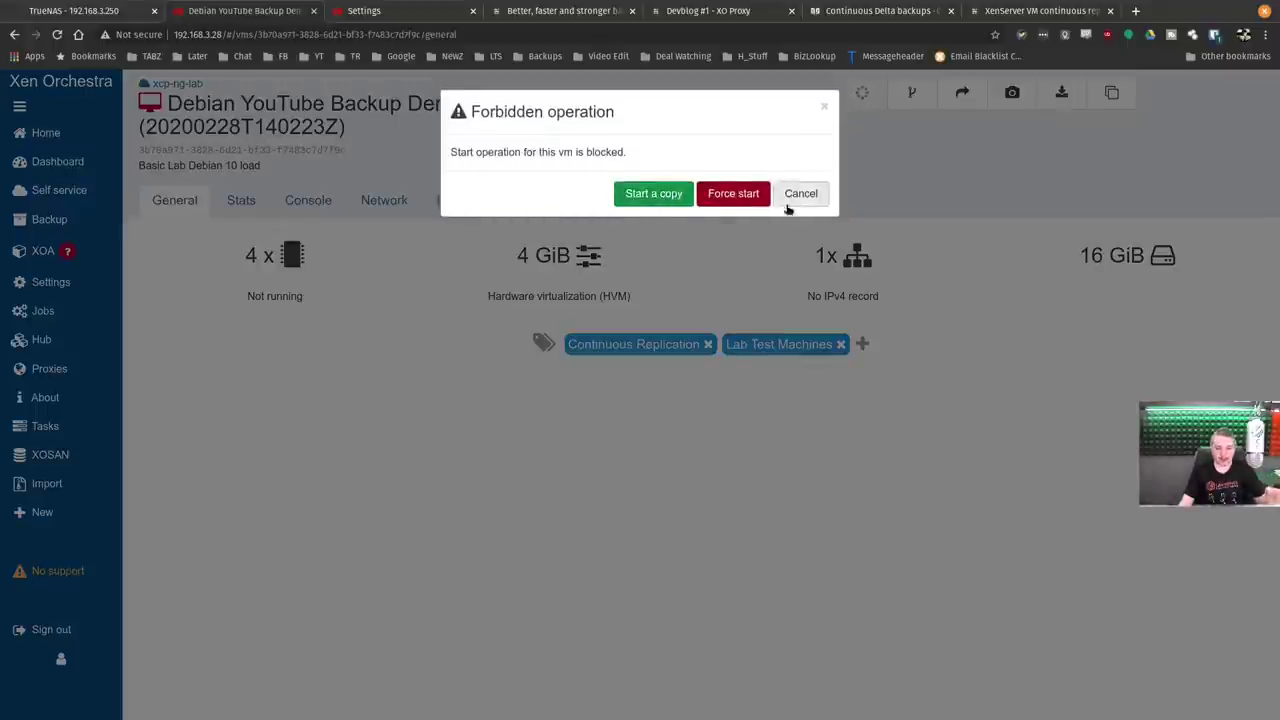
pyautogui.click(789, 204)
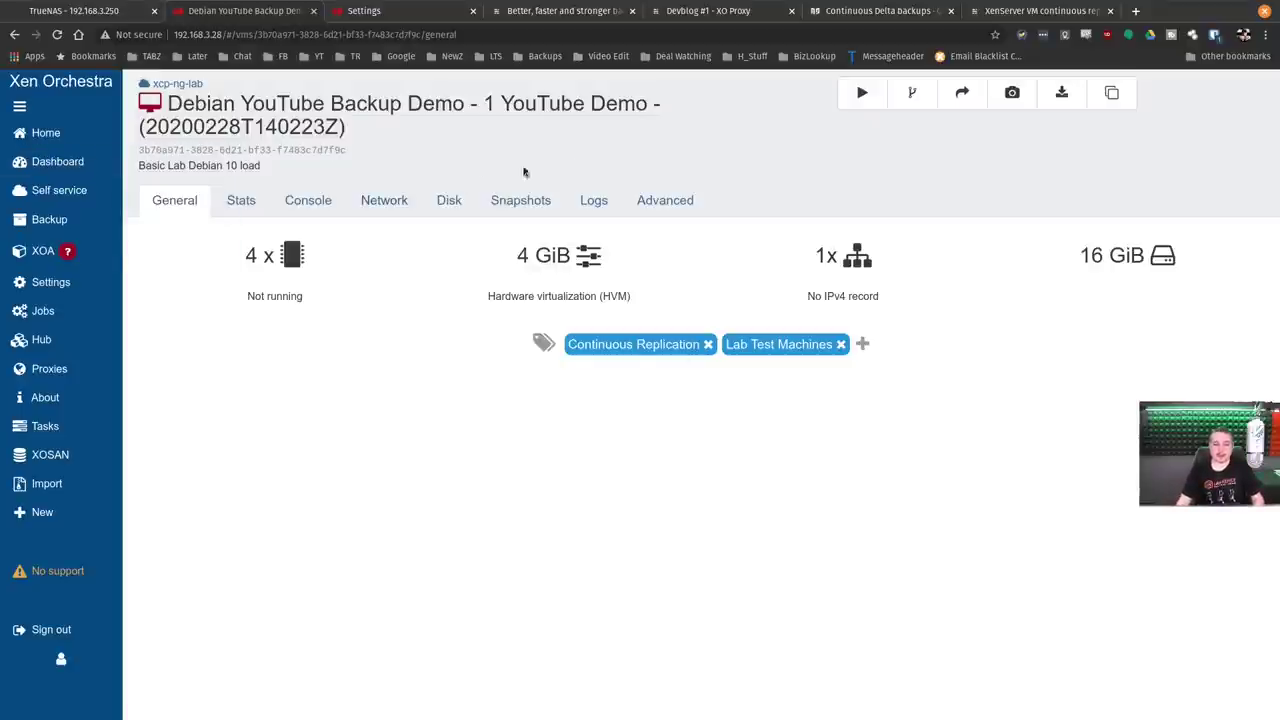
# Open the original Debian YouTube Backup Demo VM from the list of VMs and look up its network addresses.
pyautogui.moveTo(60, 133)
pyautogui.click(150, 129)
pyautogui.click(330, 170)
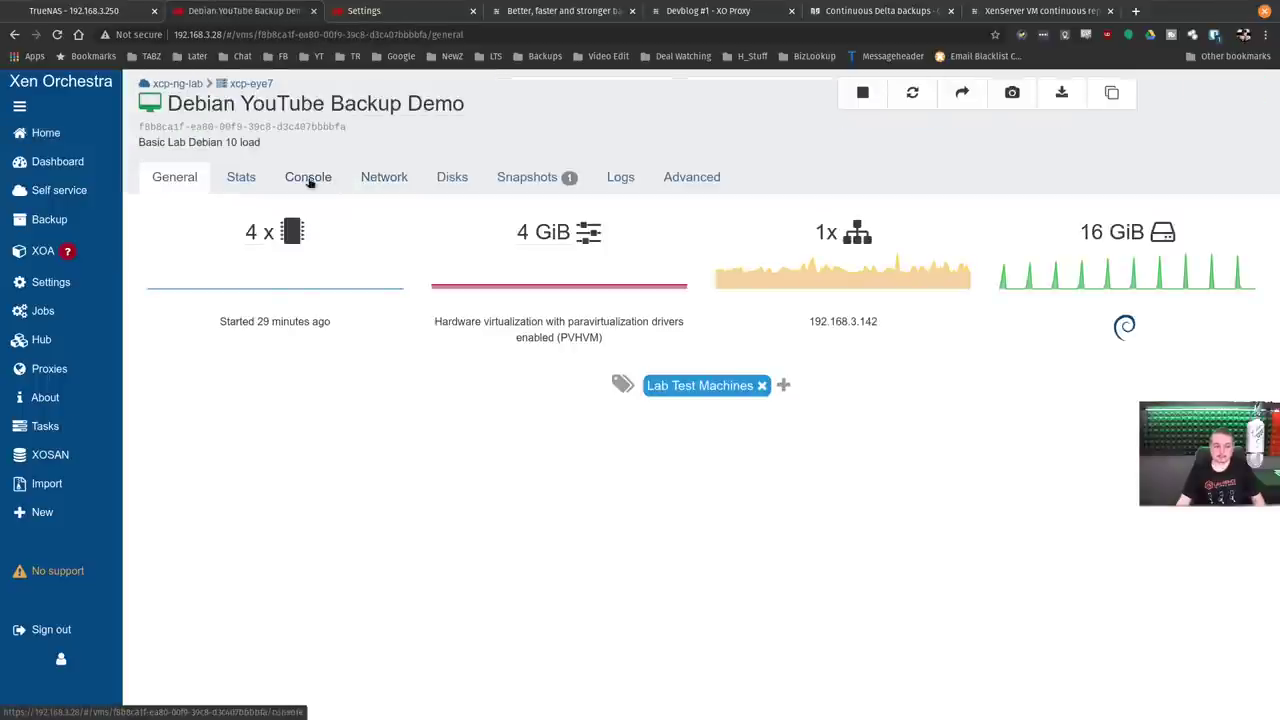
pyautogui.click(378, 180)
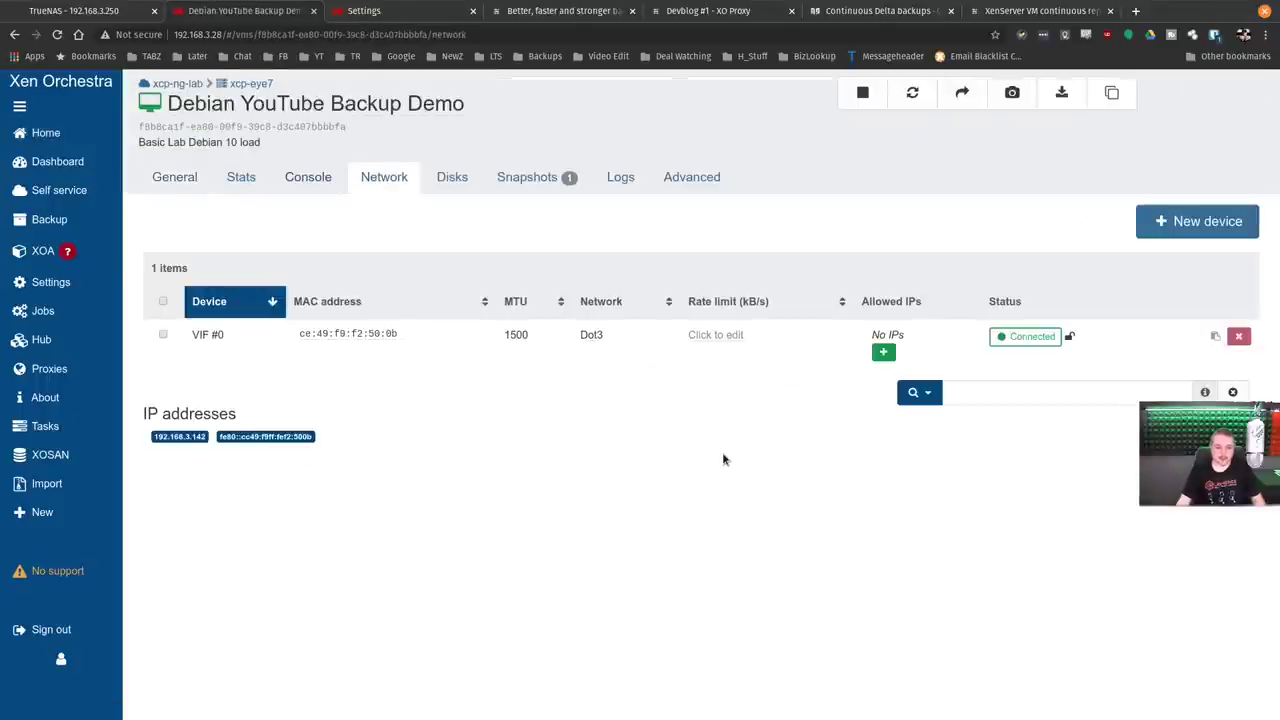
# Bring up the terminal over the browser, move it higher, and split it into two stacked panes.
pyautogui.press('super+shift+Right')
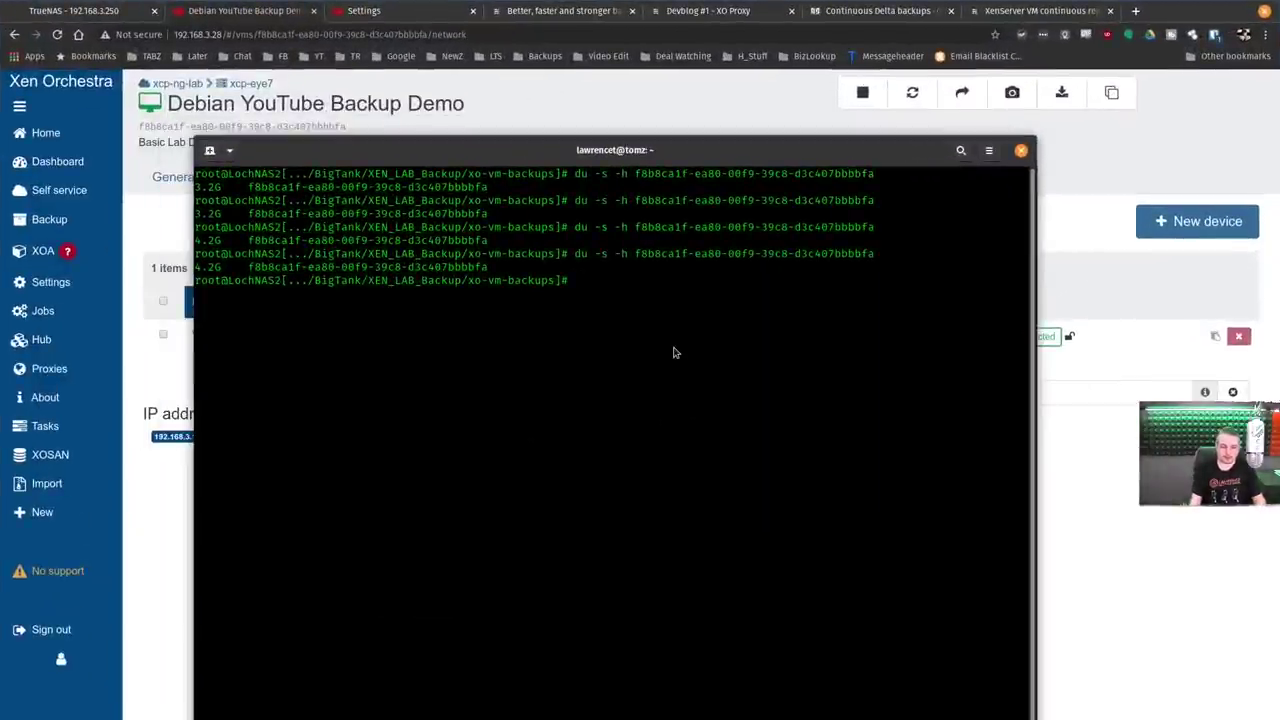
pyautogui.moveTo(700, 157); pyautogui.dragTo(690, 64)
pyautogui.hotkey('ctrl', 'b')
pyautogui.press('"')
# Connect over SSH as root to the Debian demo VM at 192.168.3.142 in the new terminal pane.
pyautogui.write('ssh')
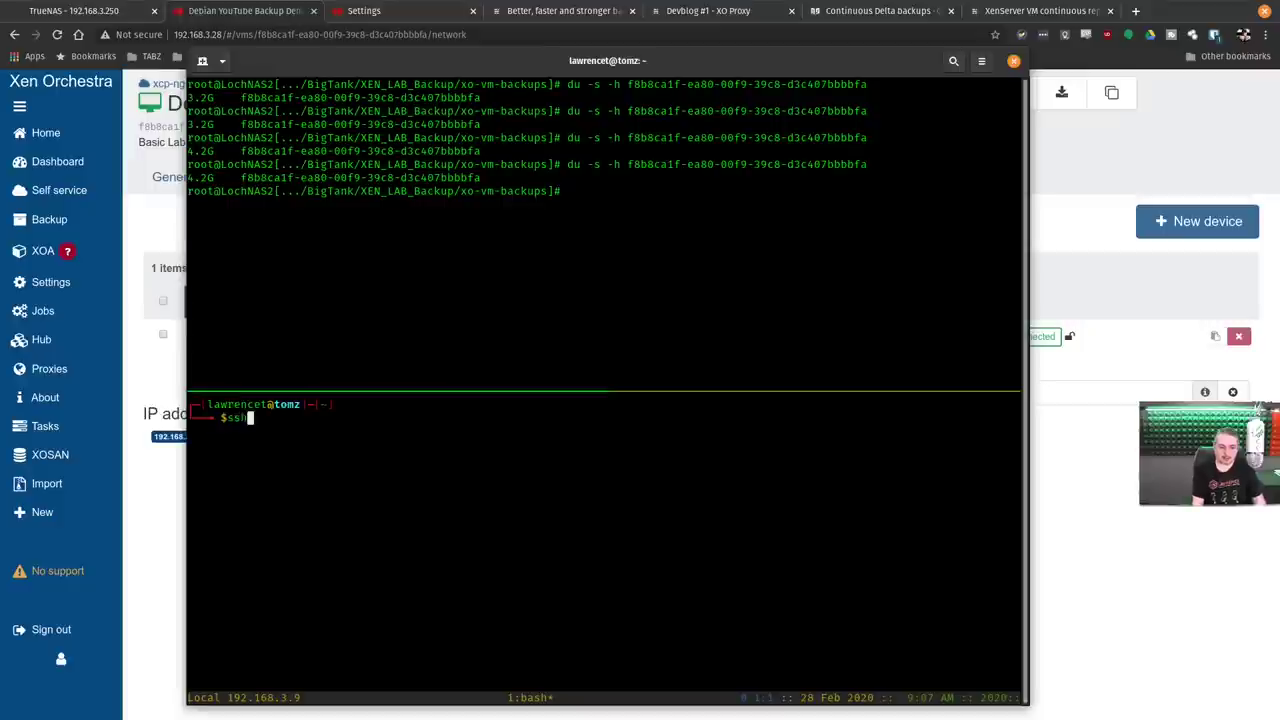
pyautogui.write(' root@192.168.')
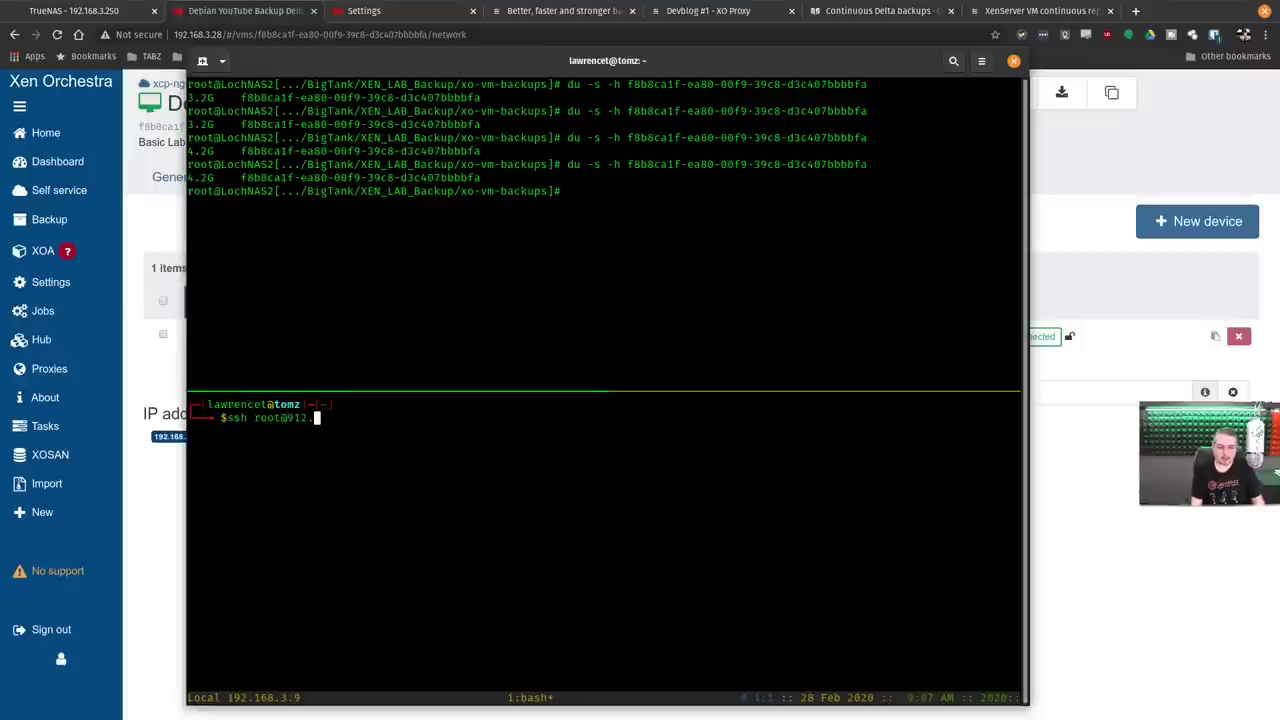
pyautogui.press('BackSpace')
pyautogui.press('BackSpace')
pyautogui.press('BackSpace')
pyautogui.press('BackSpace')
pyautogui.press('BackSpace')
pyautogui.press('BackSpace')
pyautogui.press('BackSpace')
pyautogui.press('BackSpace')
pyautogui.write('9')
pyautogui.press('BackSpace')
pyautogui.write('192.')
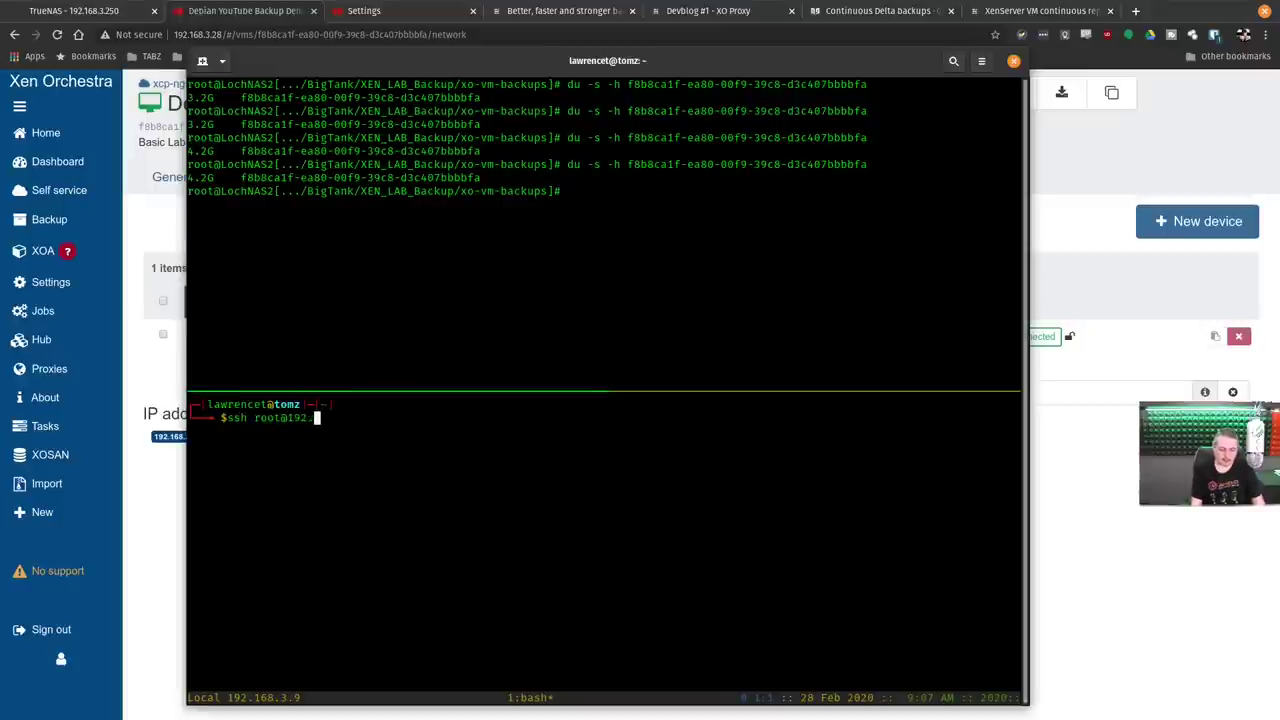
pyautogui.write('168.3.')
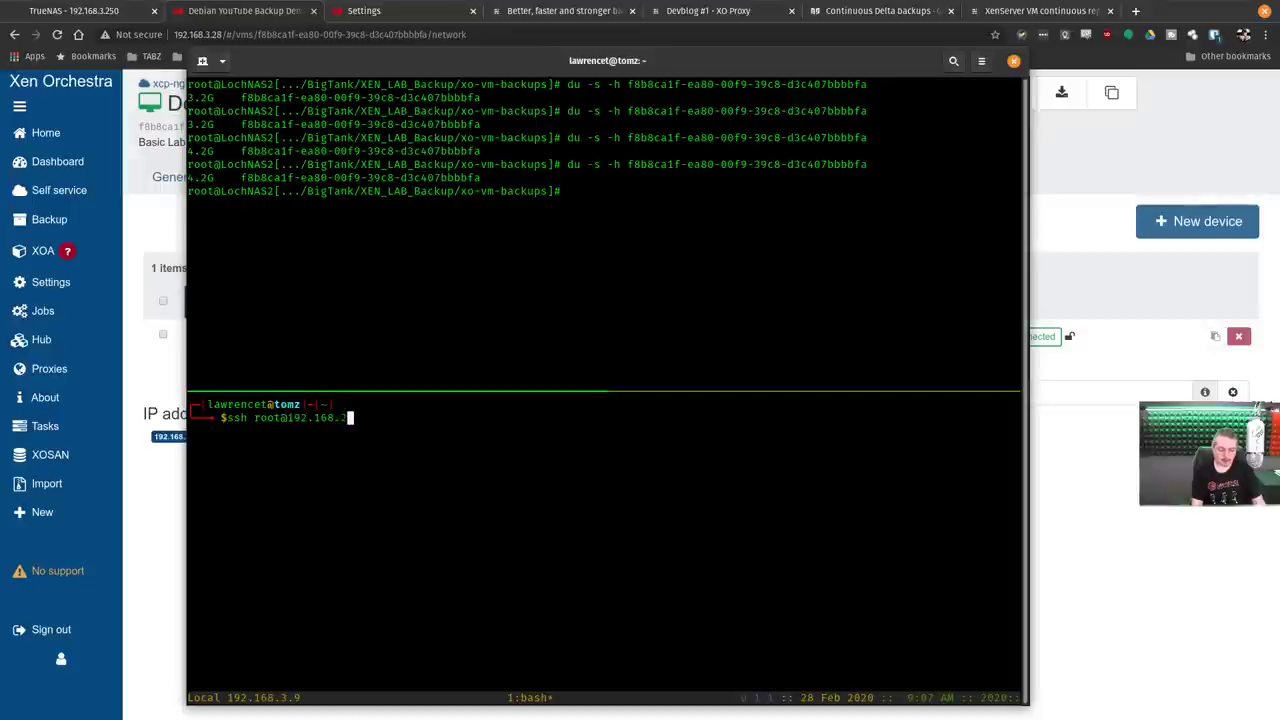
pyautogui.write('142')
pyautogui.press('Return')
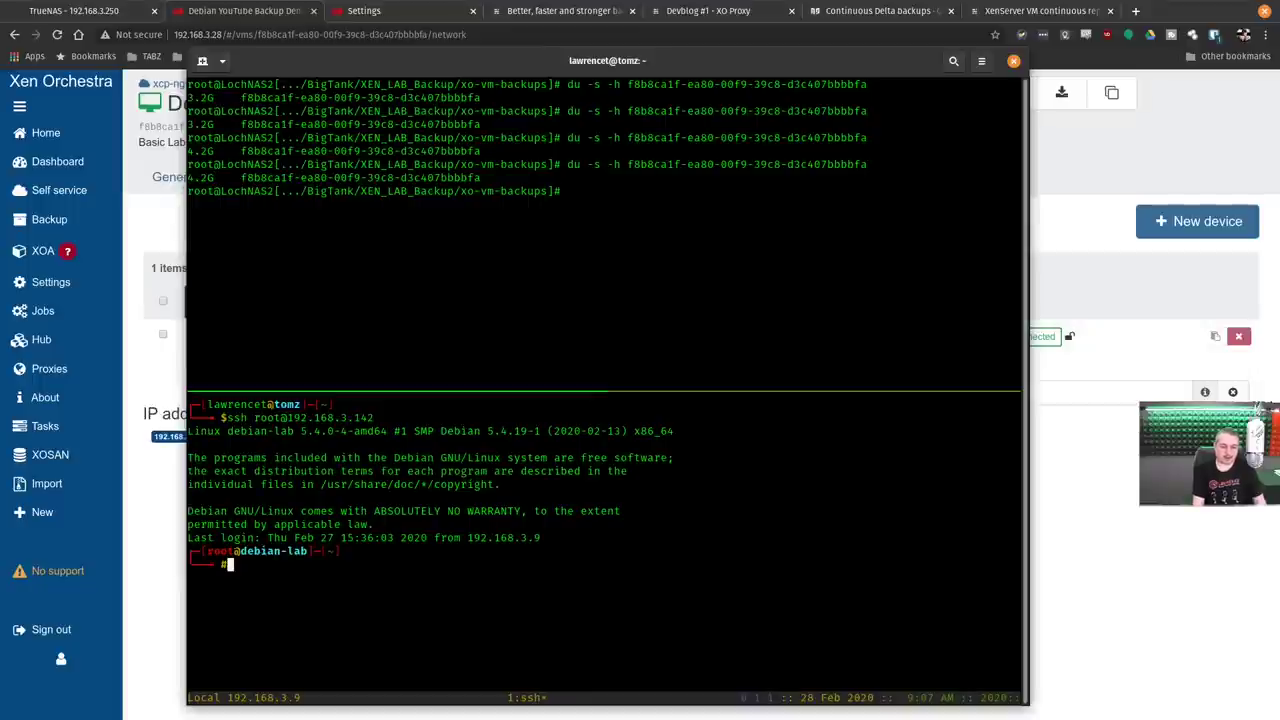
# Run the ./speedtest.sh script on the Debian VM and print the contents of speedtest.sh with cat.
pyautogui.write('./sp')
pyautogui.press('Tab')
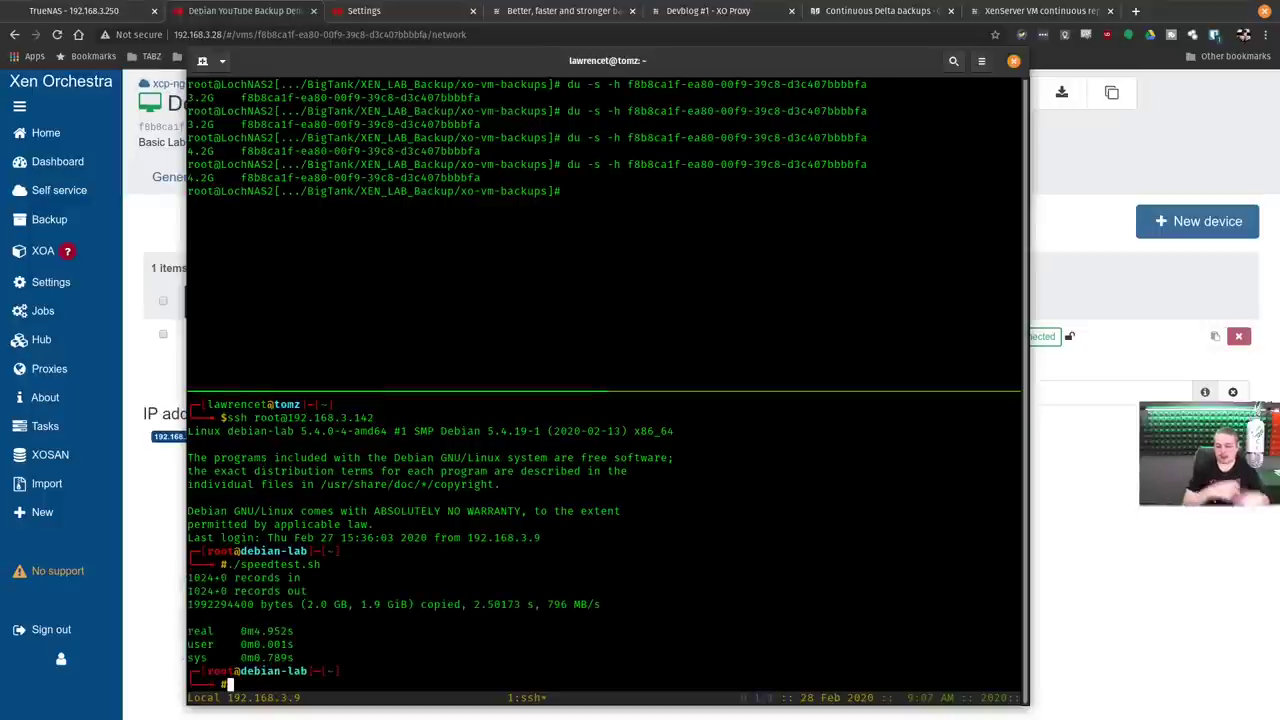
pyautogui.write('cat speedtest.sh')
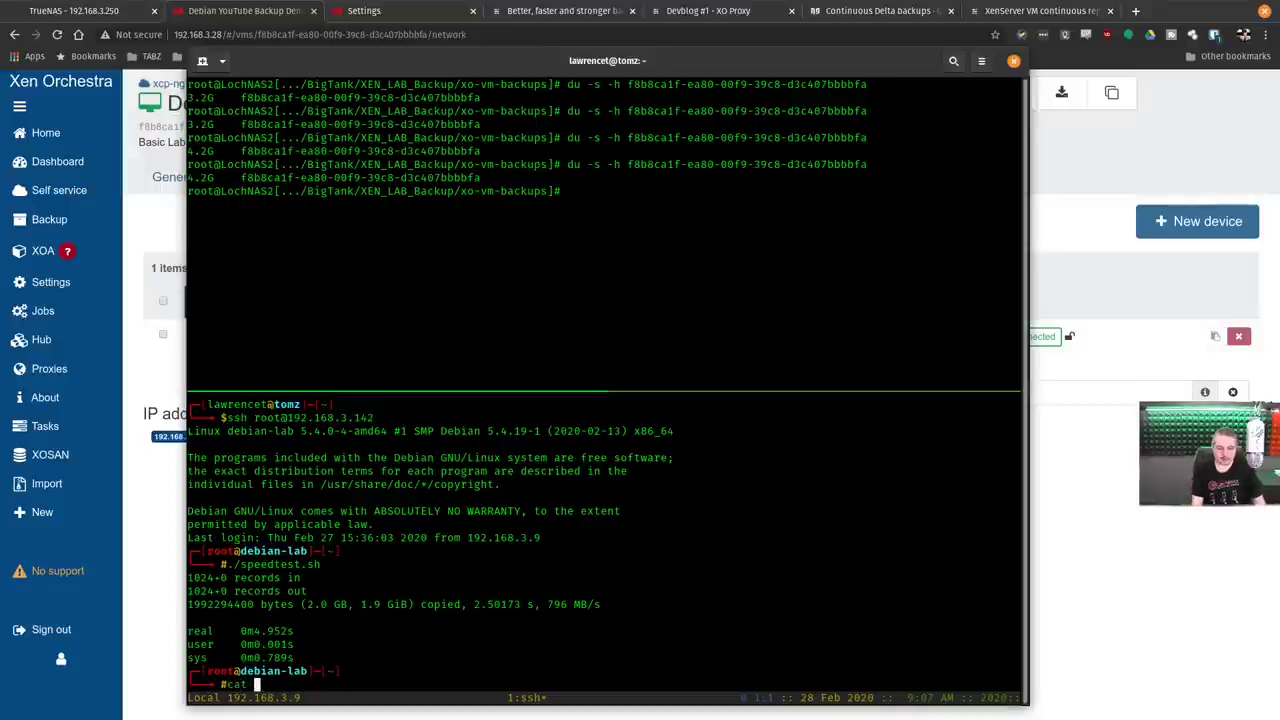
pyautogui.press('Return')
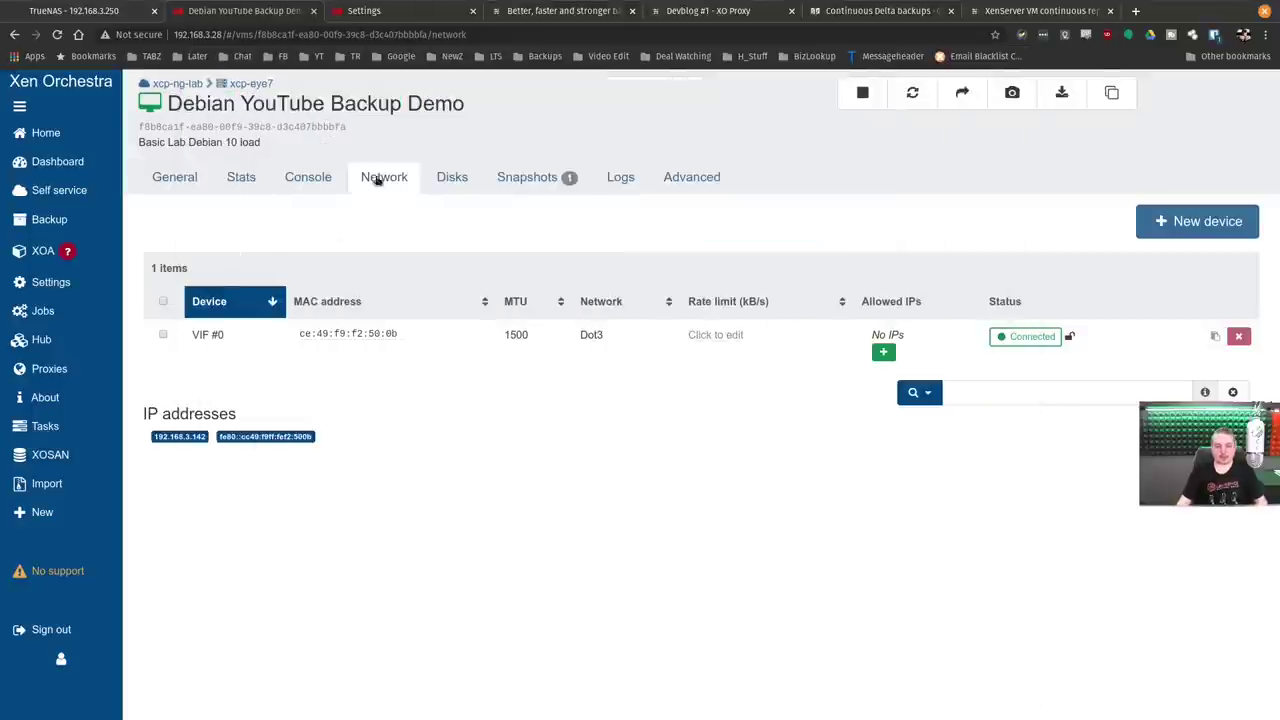
# Hide the terminal, open the backup overview, and run the 1 YouTube Demo job, confirming the run.
pyautogui.press('F12')
pyautogui.moveTo(49, 219)
pyautogui.click(165, 219)
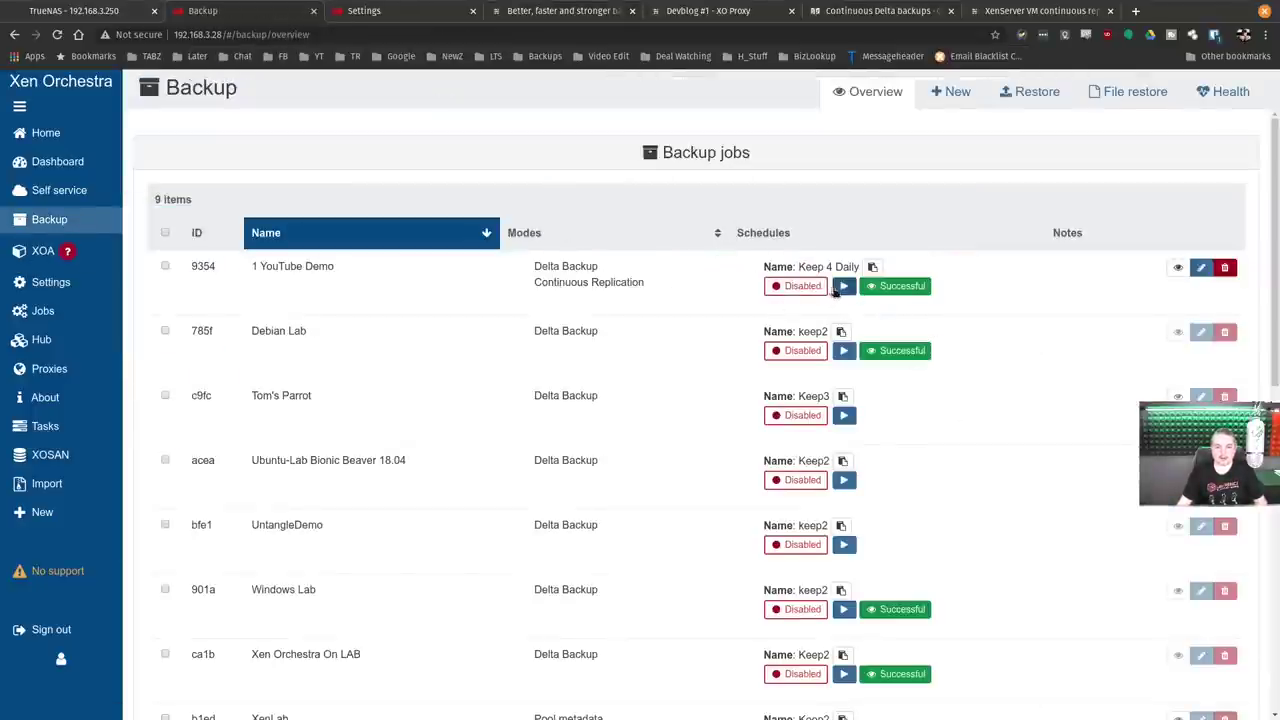
pyautogui.click(843, 286)
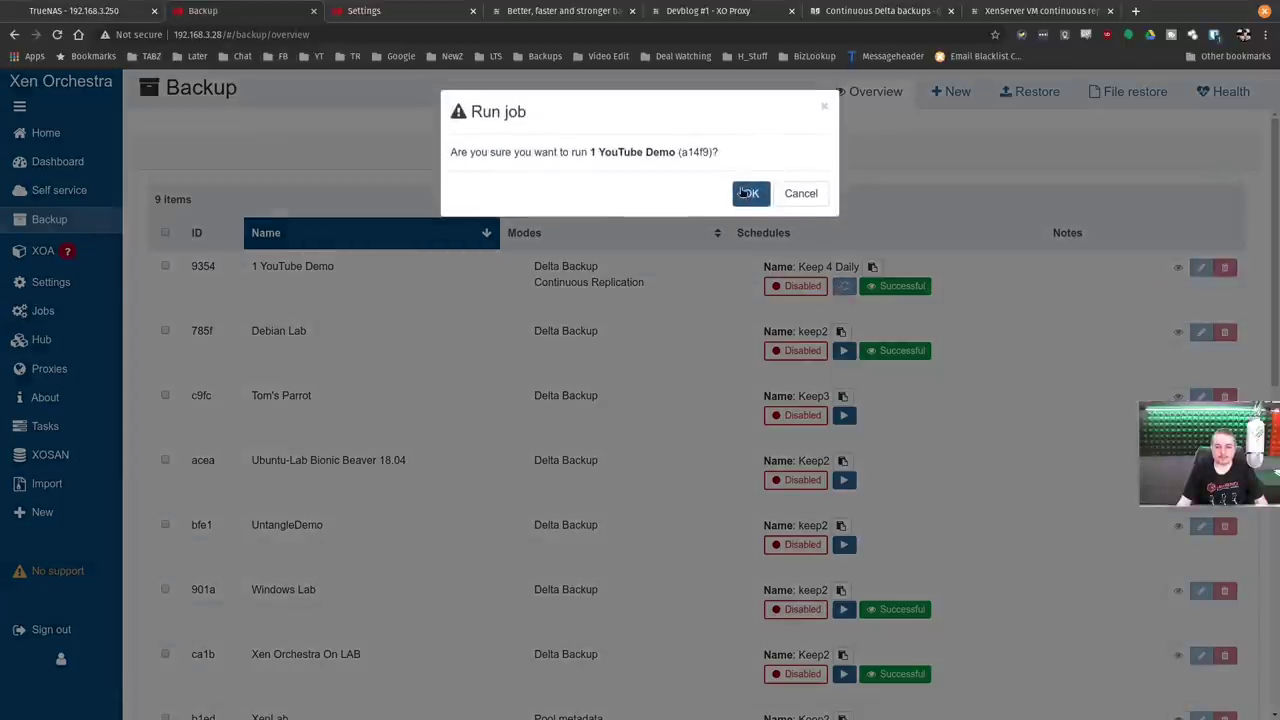
pyautogui.click(749, 186)
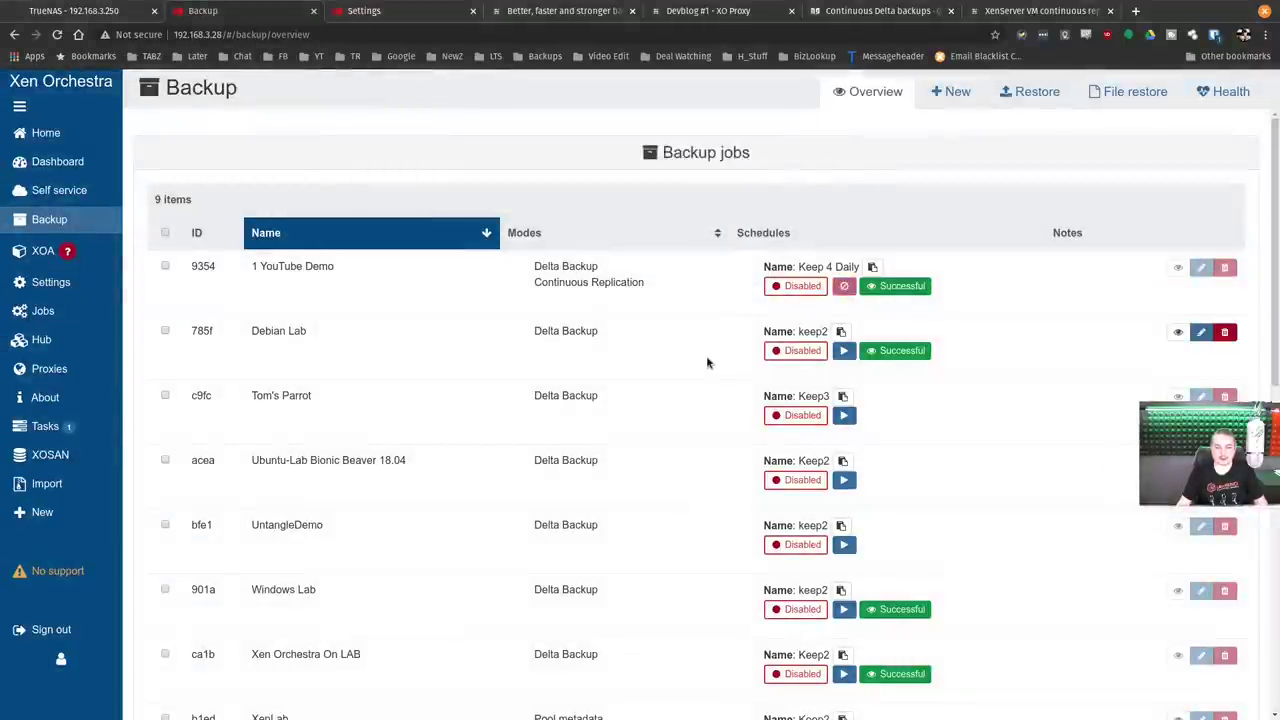
# Look through the backup logs below the job list and monitor the running job's progress in the task list.
pyautogui.scroll(-2, 706, 358)
pyautogui.scroll(-5, 707, 360)
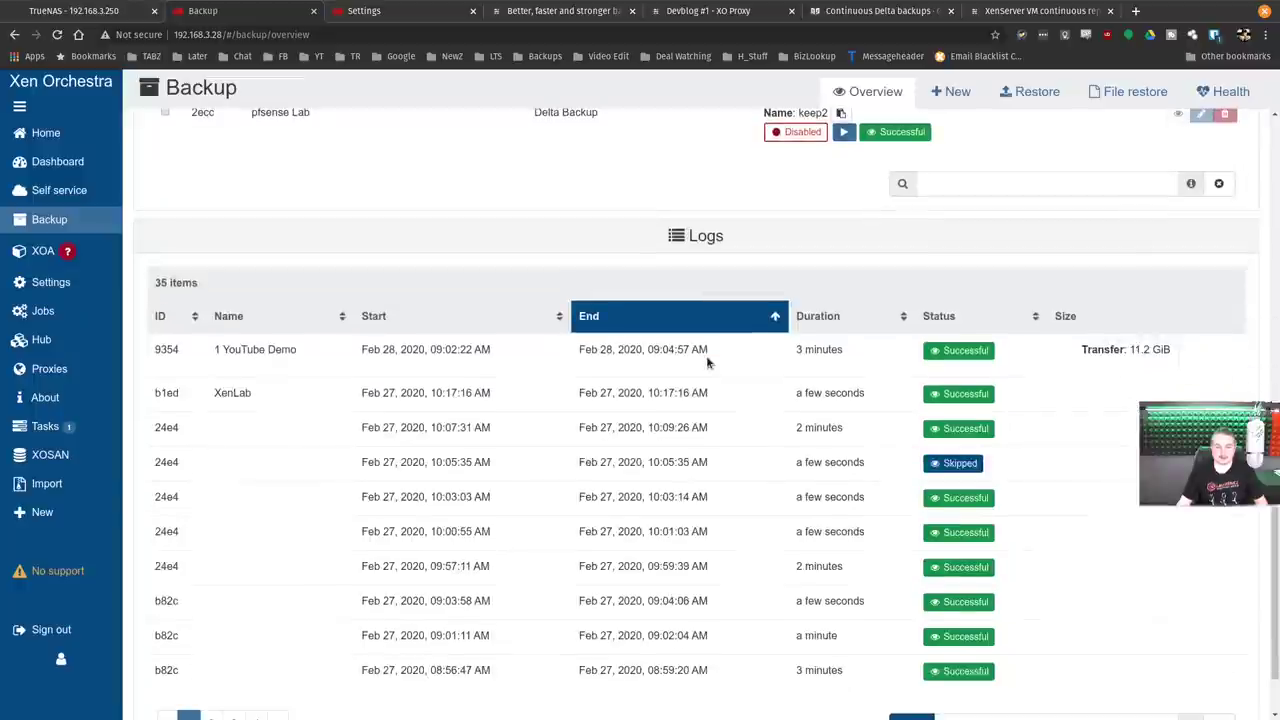
pyautogui.click(93, 424)
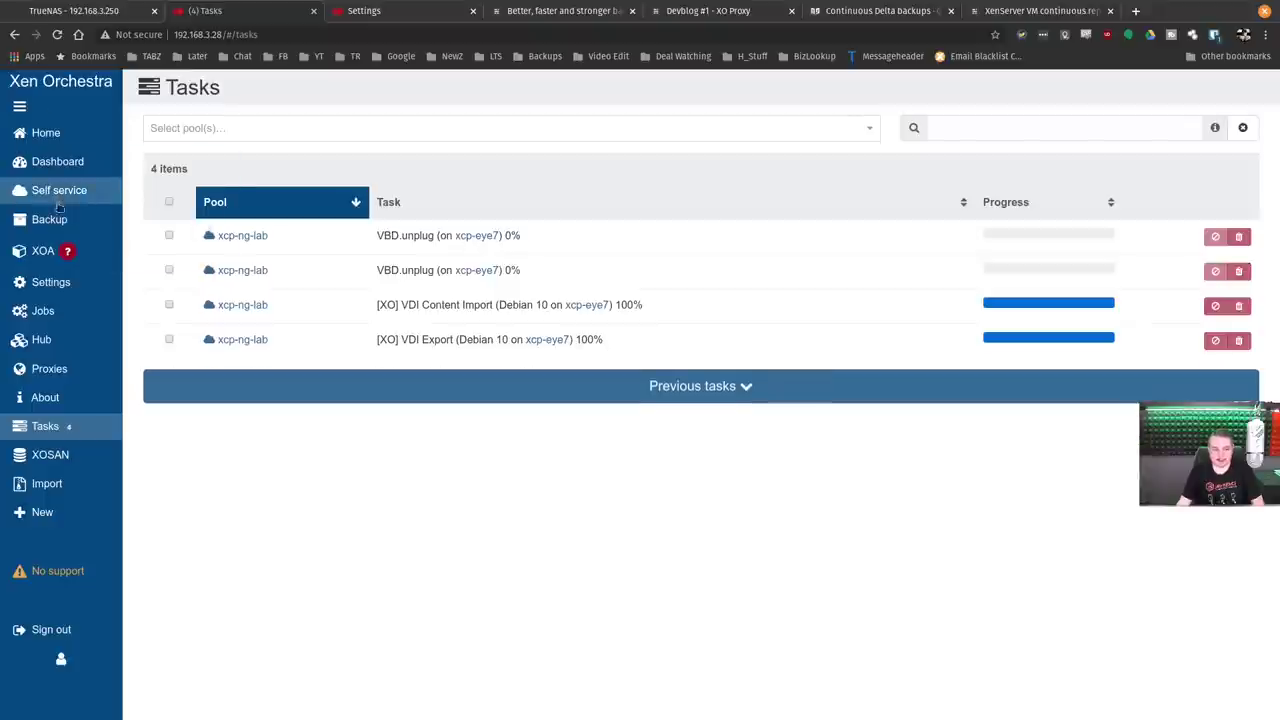
# Return to the backup overview, inspect the log of the 1 YouTube Demo run in progress, and close it.
pyautogui.click(152, 220)
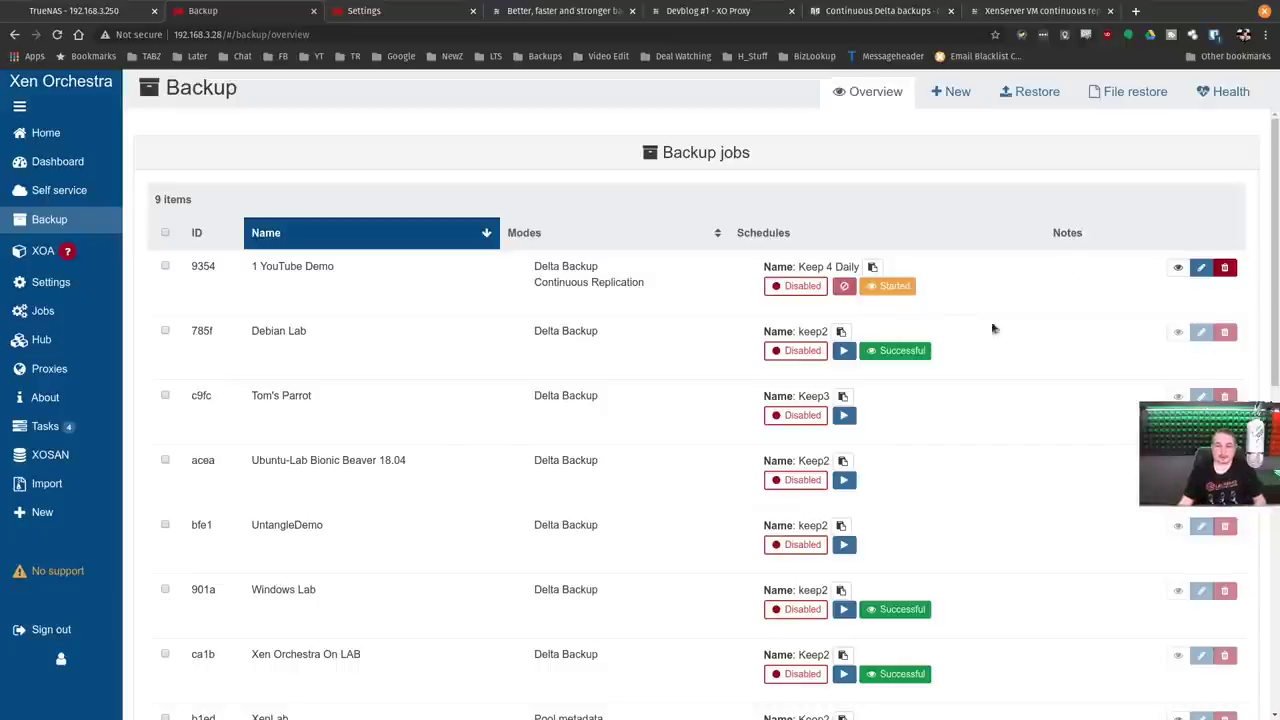
pyautogui.click(885, 288)
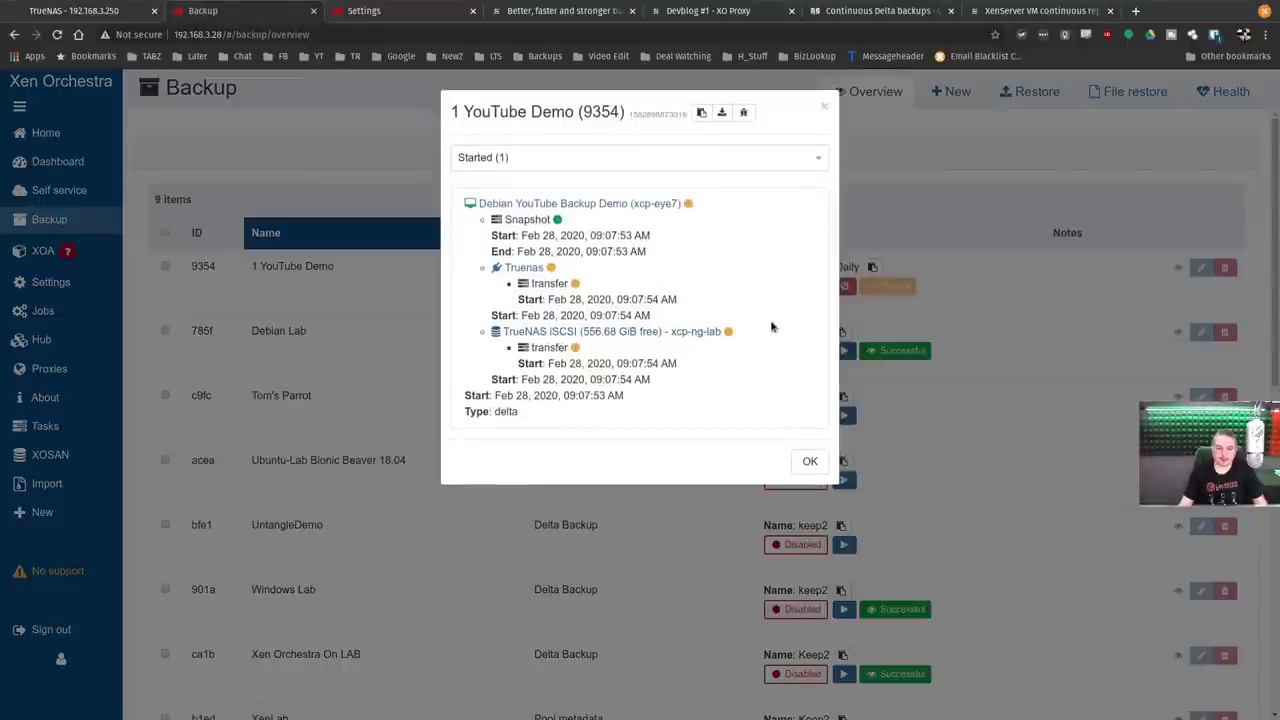
pyautogui.click(824, 106)
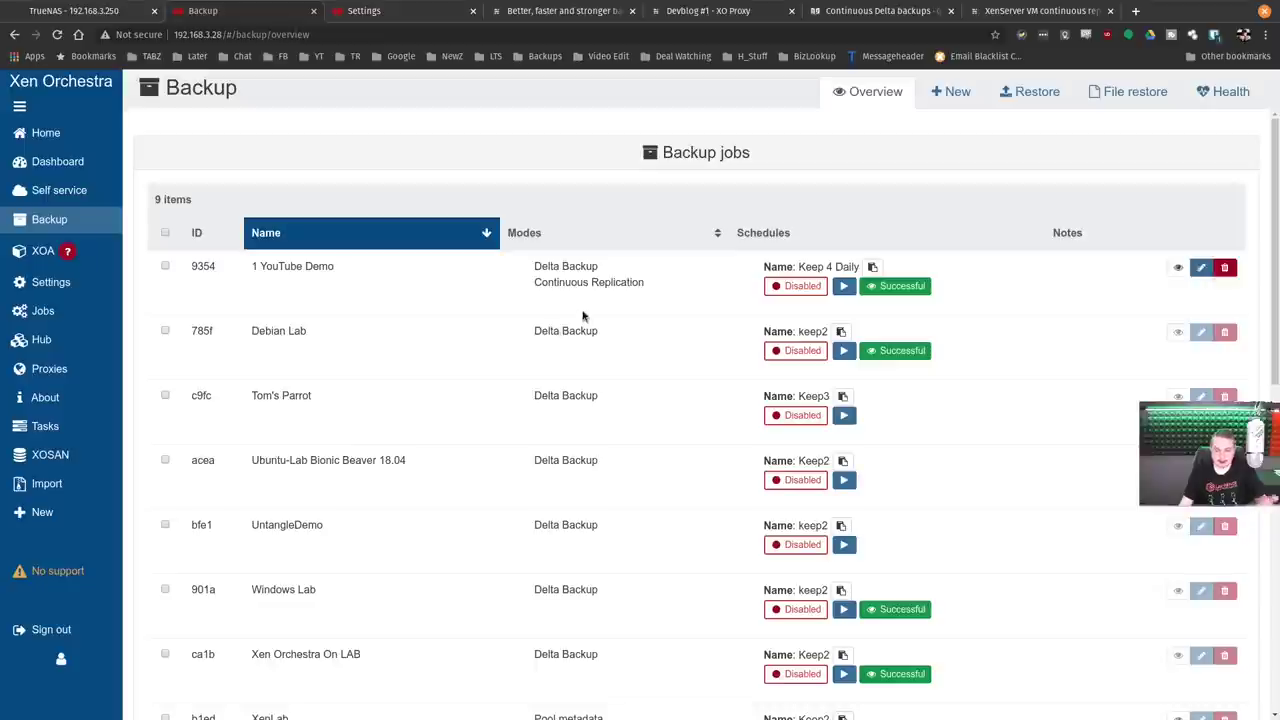
# Review the finished 1 YouTube Demo run's log, checking the transfer end time, transfer size and backup type, and close it.
pyautogui.click(893, 286)
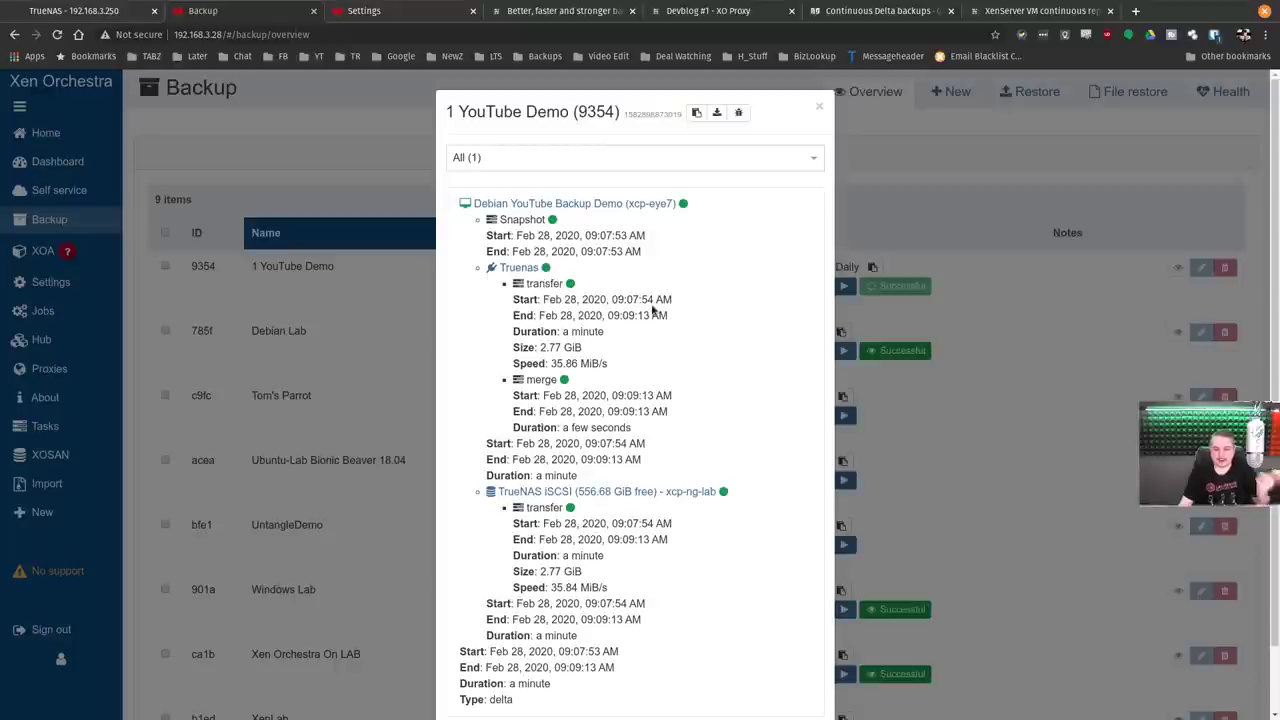
pyautogui.scroll(-2, 624, 330)
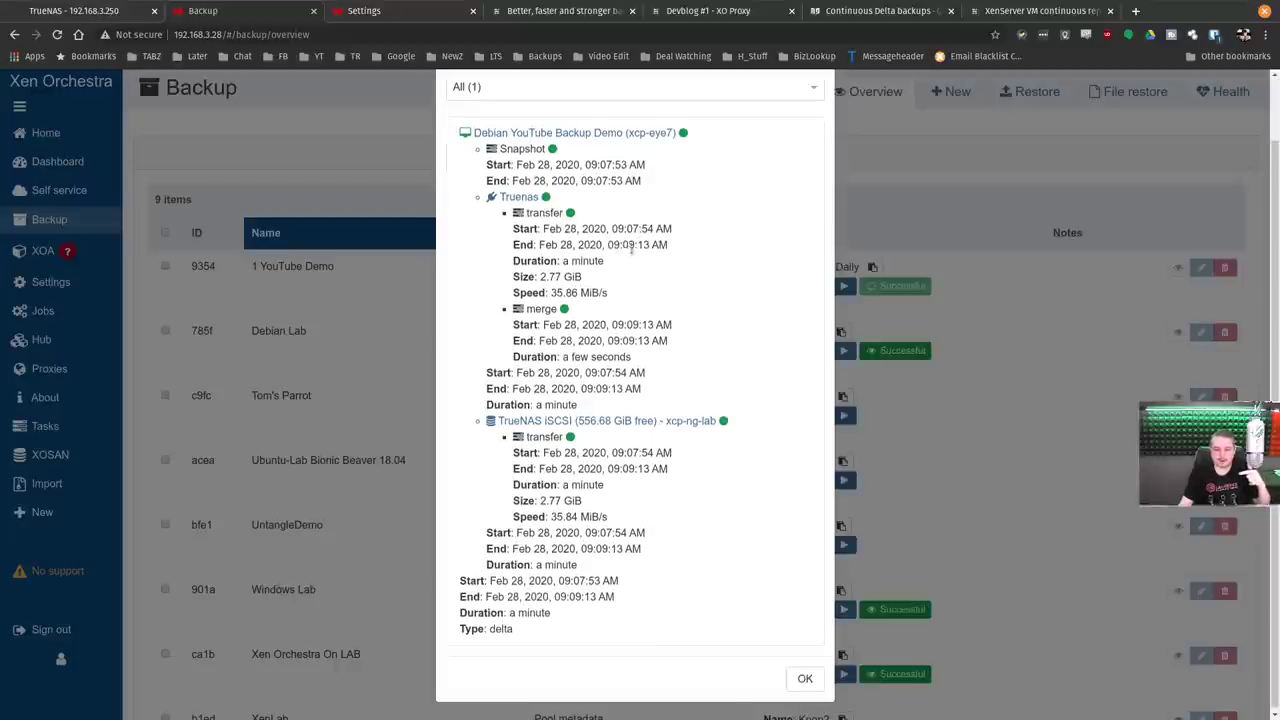
pyautogui.moveTo(622, 245); pyautogui.dragTo(645, 246)
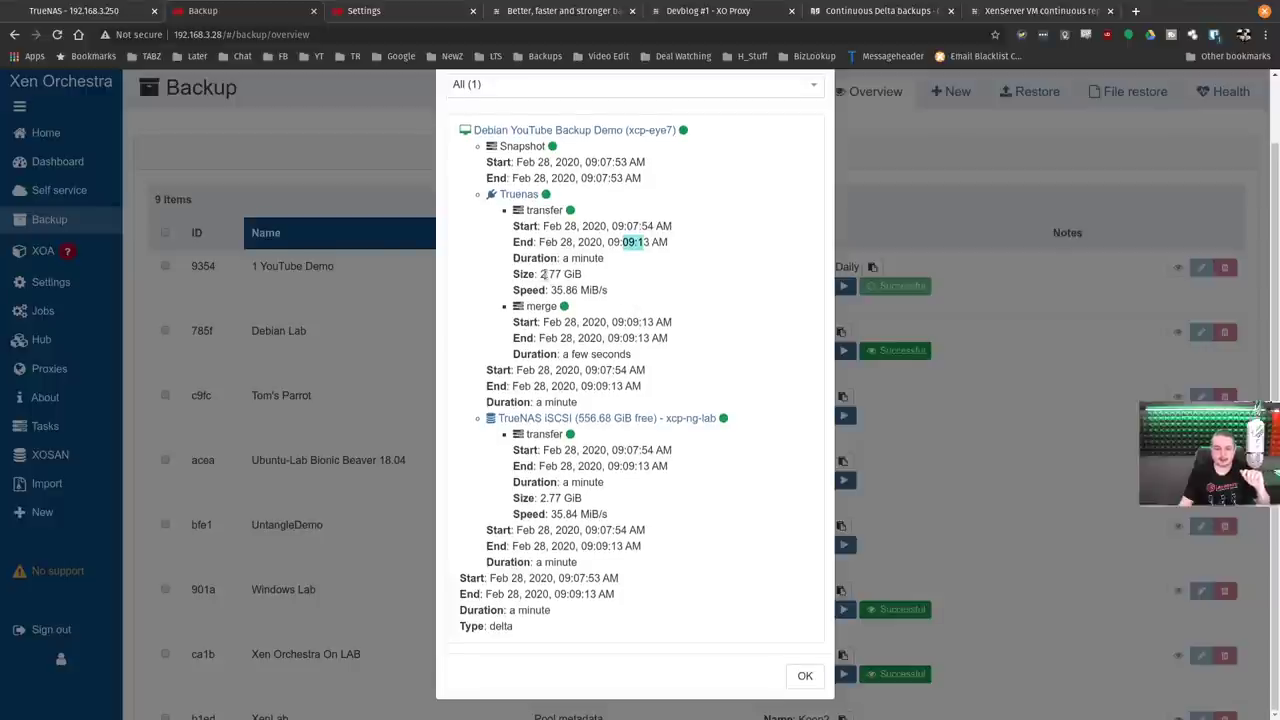
pyautogui.moveTo(539, 274); pyautogui.dragTo(583, 274)
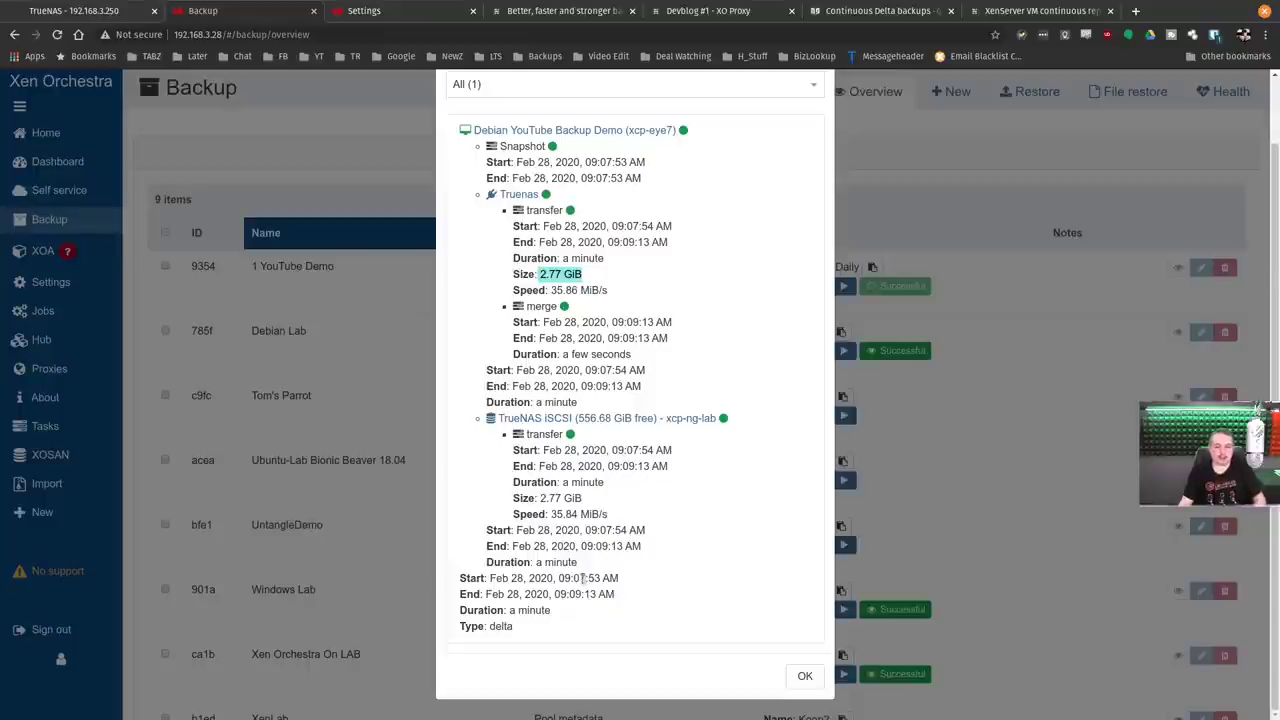
pyautogui.tripleClick(483, 624)
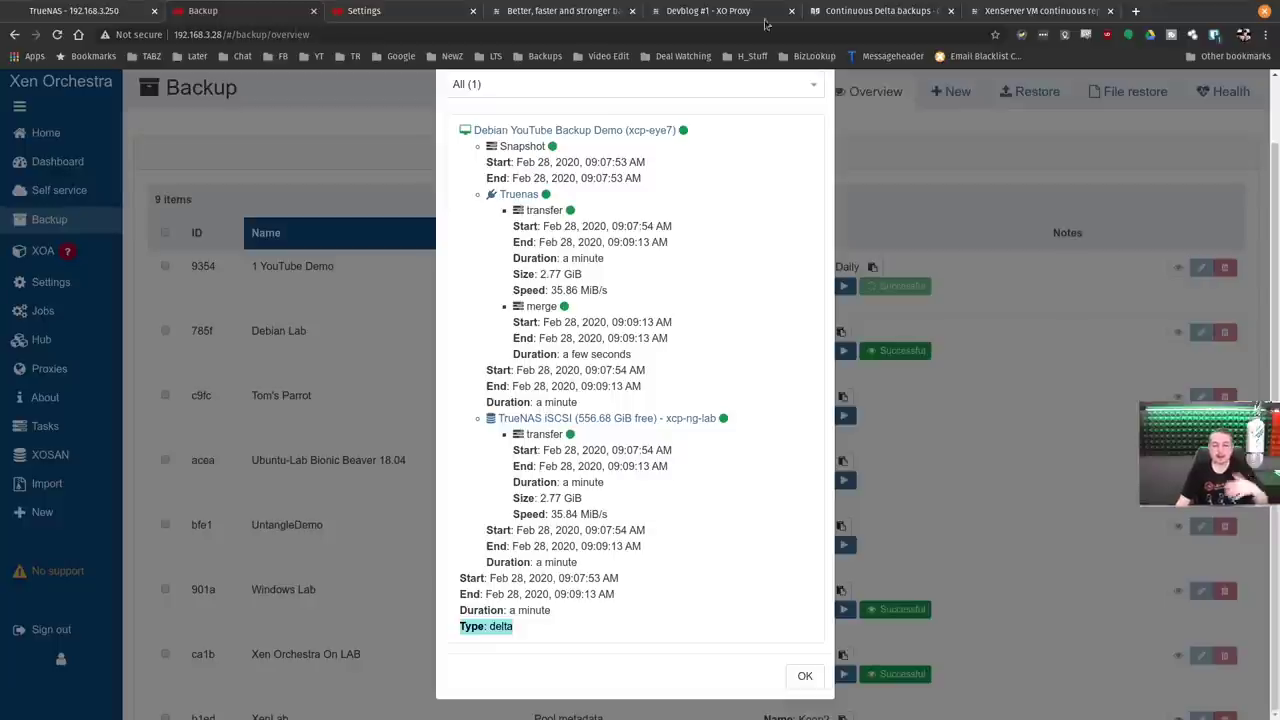
pyautogui.click(804, 677)
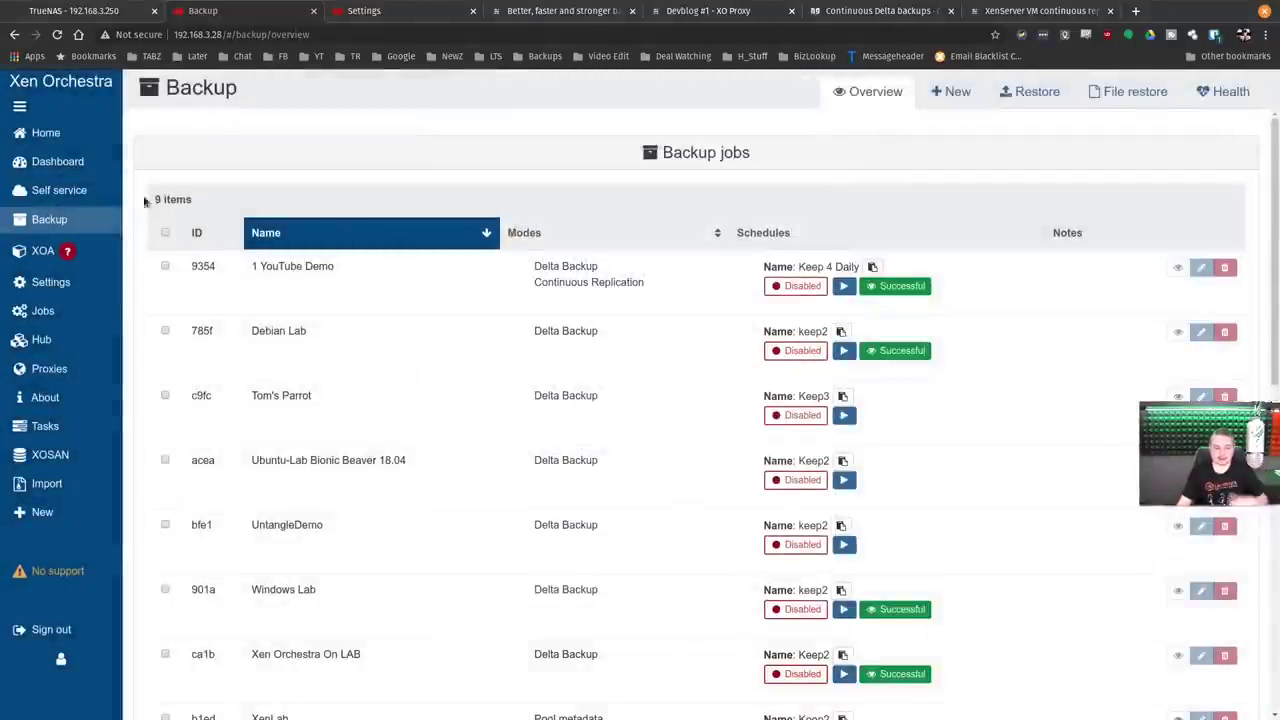
# Open the Eye7 Local NVME storage and examine its advanced details for VDIs waiting to coalesce.
pyautogui.moveTo(68, 138)
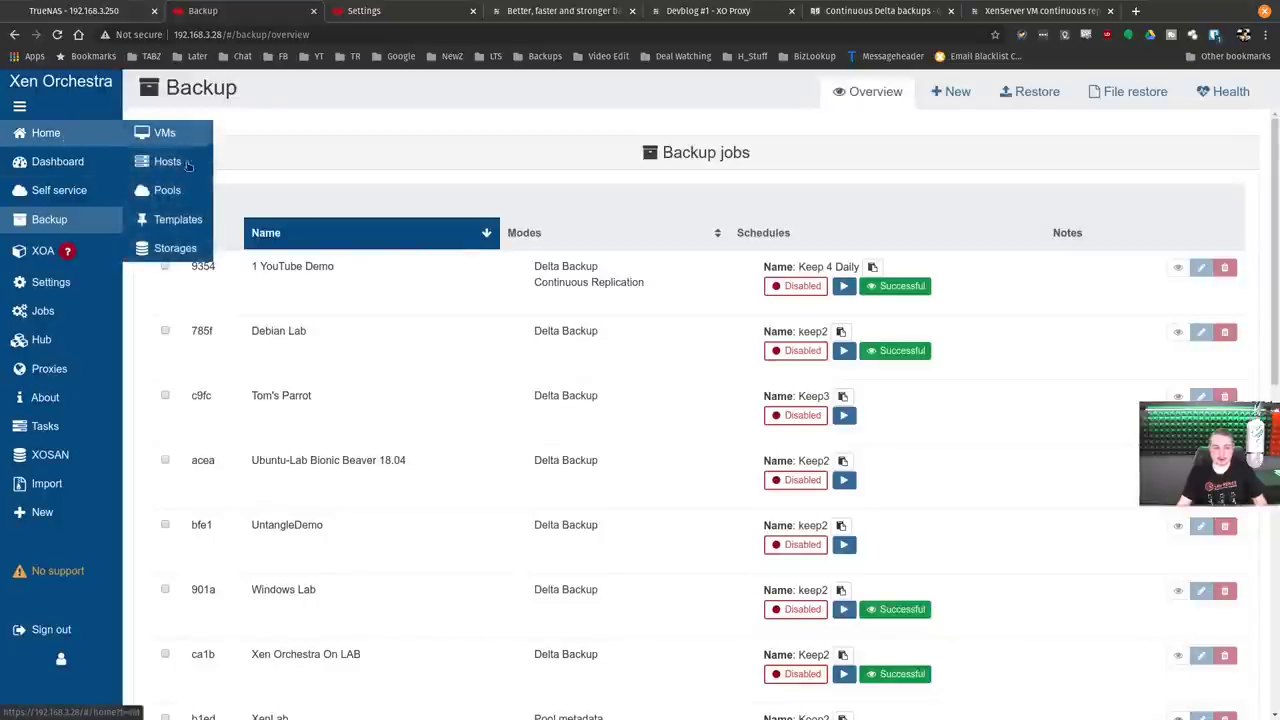
pyautogui.click(172, 248)
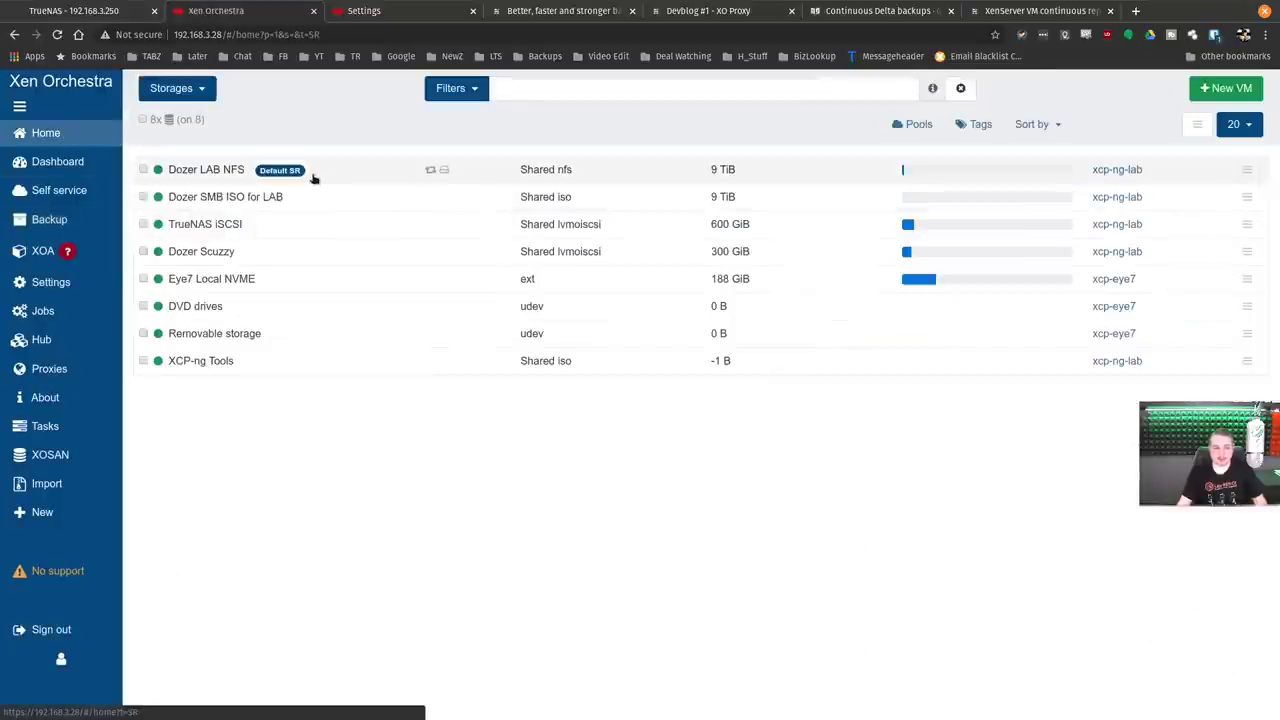
pyautogui.click(211, 278)
pyautogui.click(478, 164)
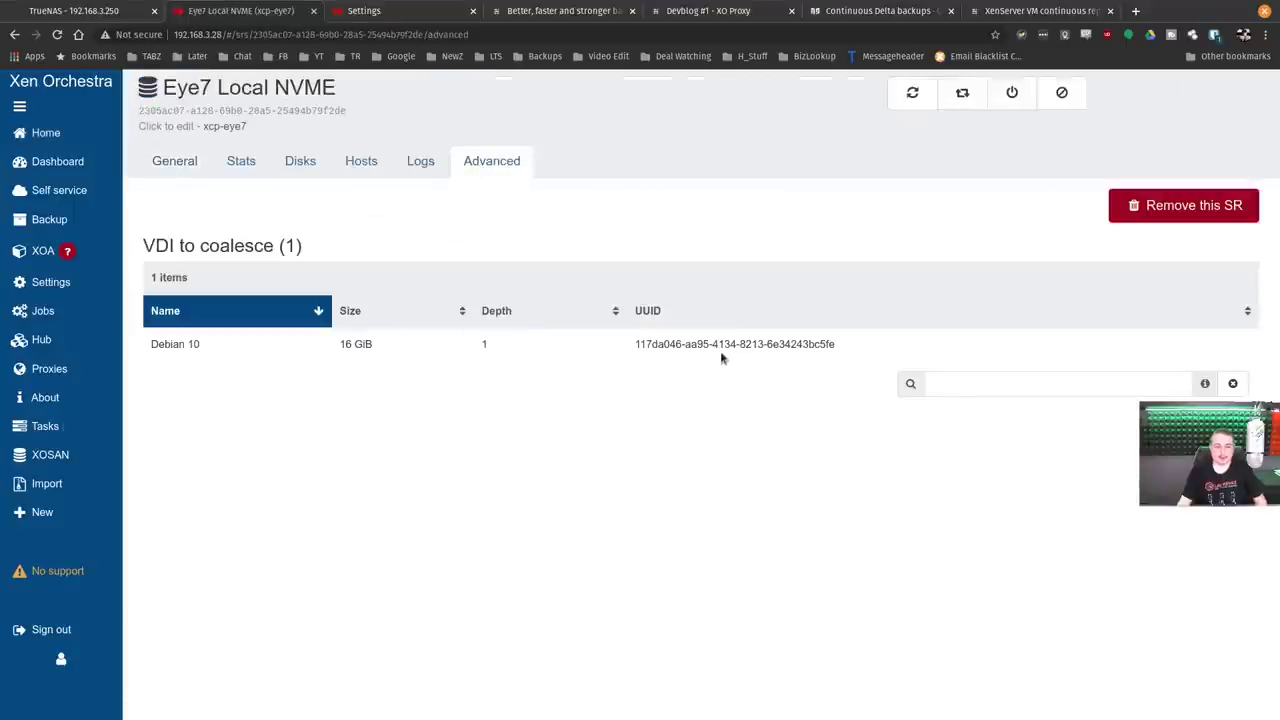
# Check the VDI waiting to coalesce, then return to the backup overview and run the 1 YouTube Demo job's Keep 4 Daily schedule.
pyautogui.moveTo(170, 344); pyautogui.dragTo(808, 344)
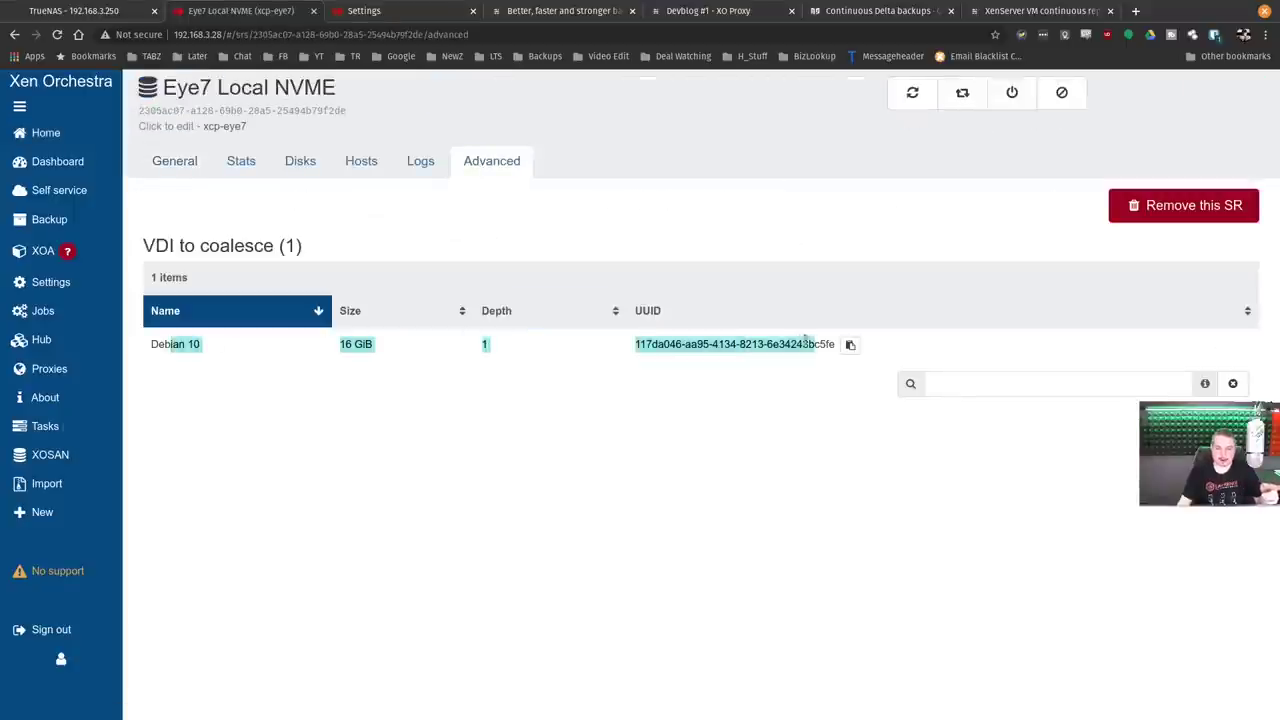
pyautogui.doubleClick(800, 344)
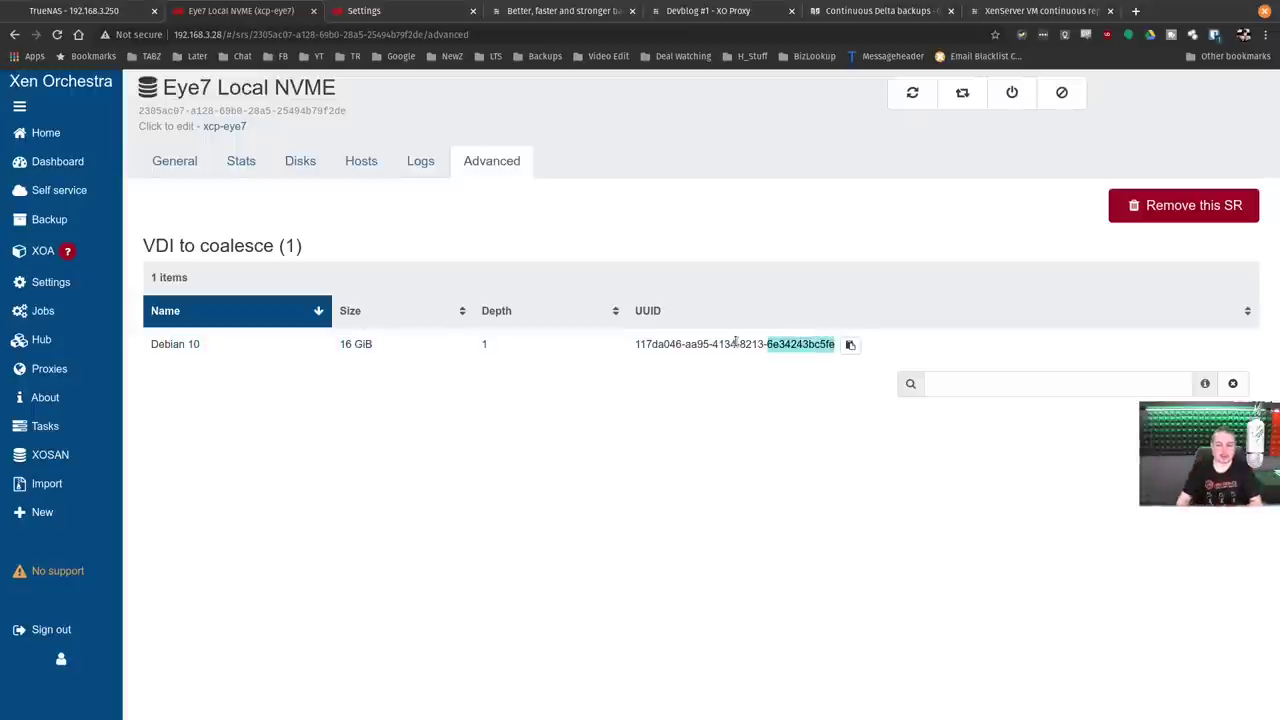
pyautogui.moveTo(35, 288)
pyautogui.moveTo(60, 219)
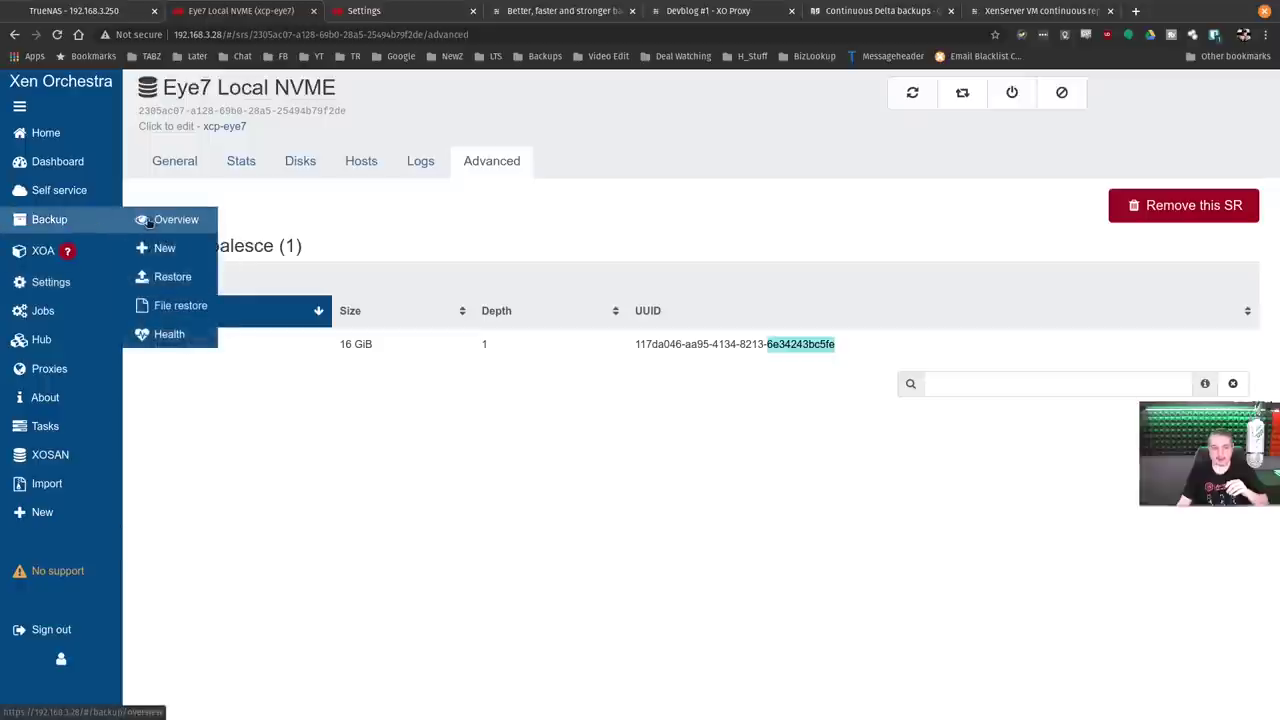
pyautogui.click(150, 222)
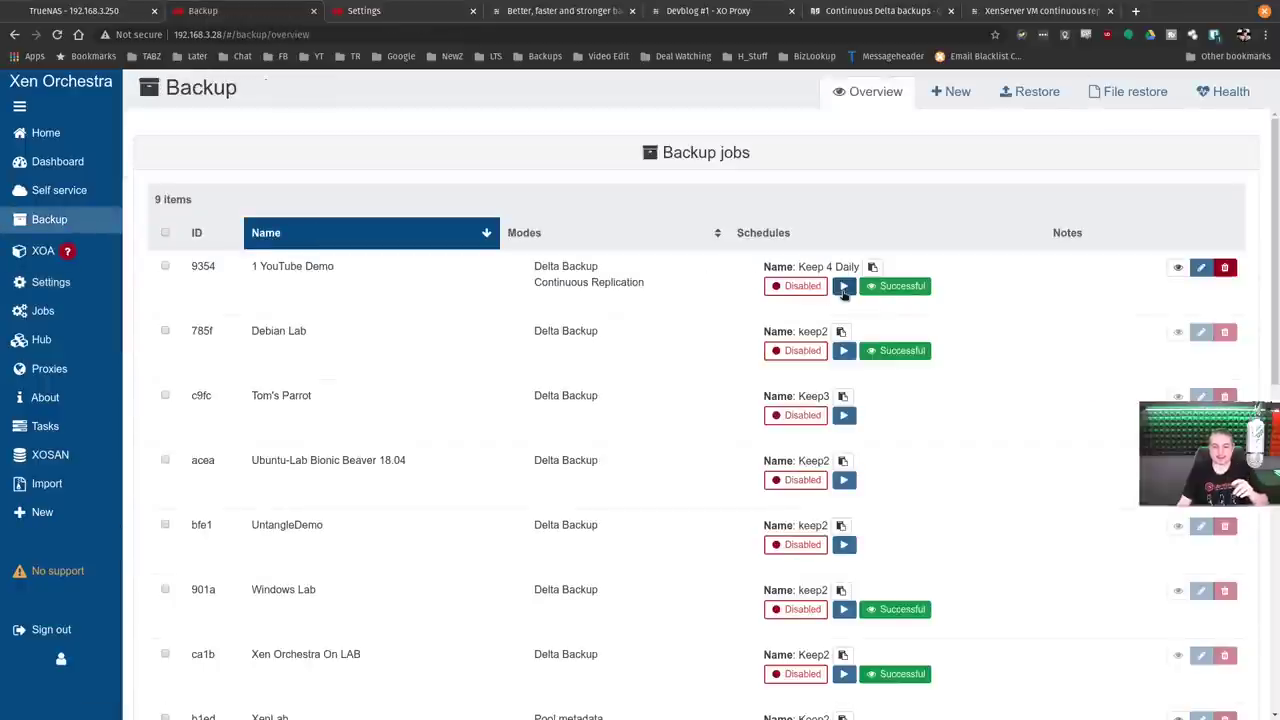
pyautogui.click(843, 287)
pyautogui.click(752, 191)
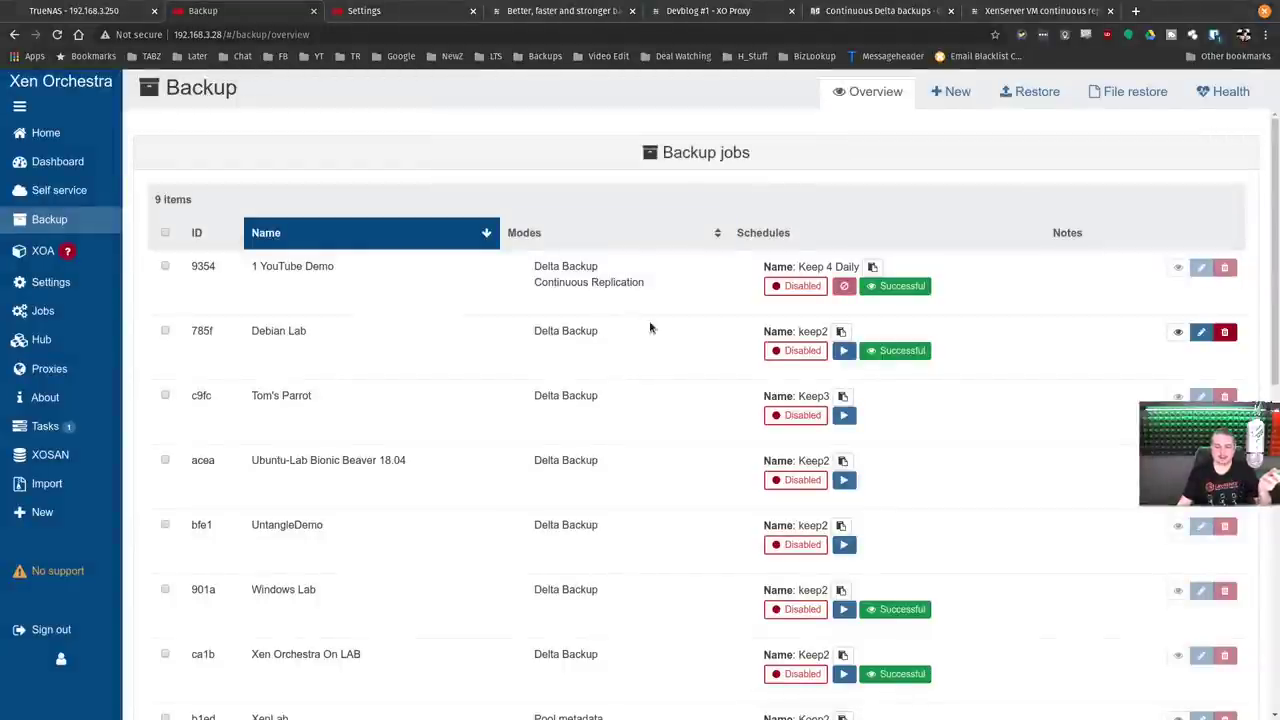
# In the backup logs, inspect the skipped 24e4 run from Feb 27, 2020, 10:05:35 AM for its cancellation reason, and close it.
pyautogui.scroll(-5, 650, 328)
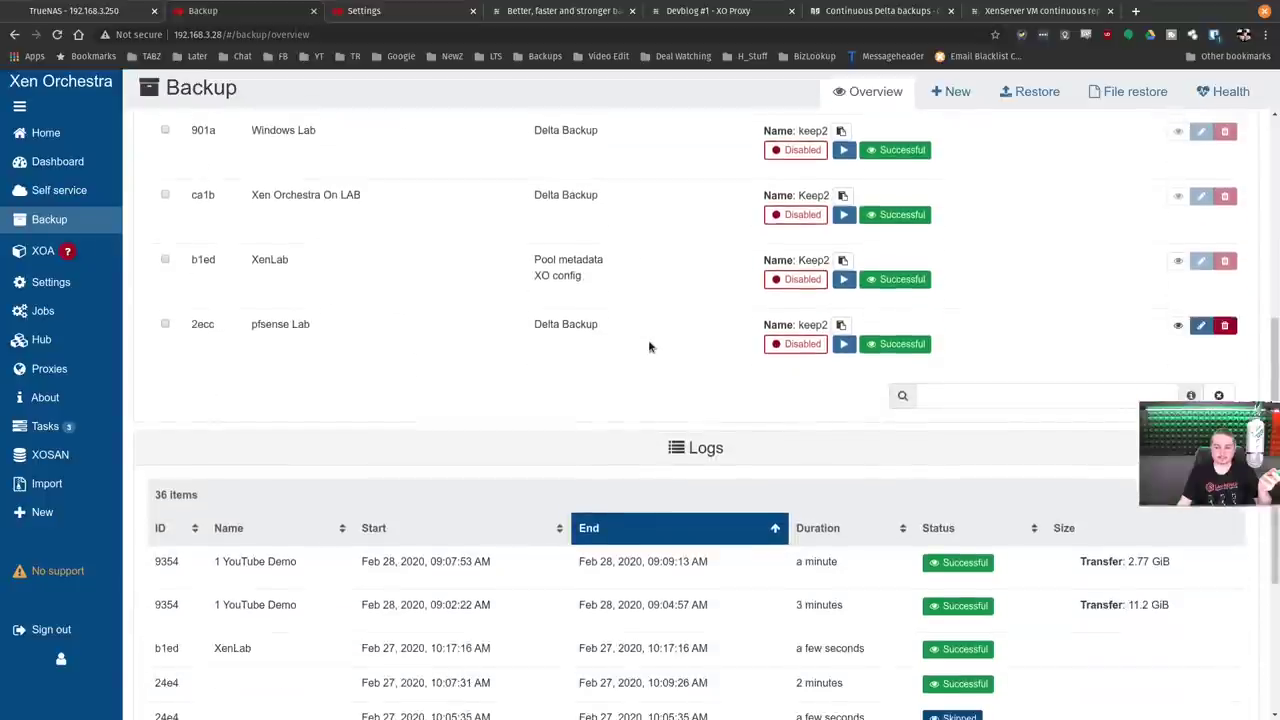
pyautogui.scroll(-2, 648, 347)
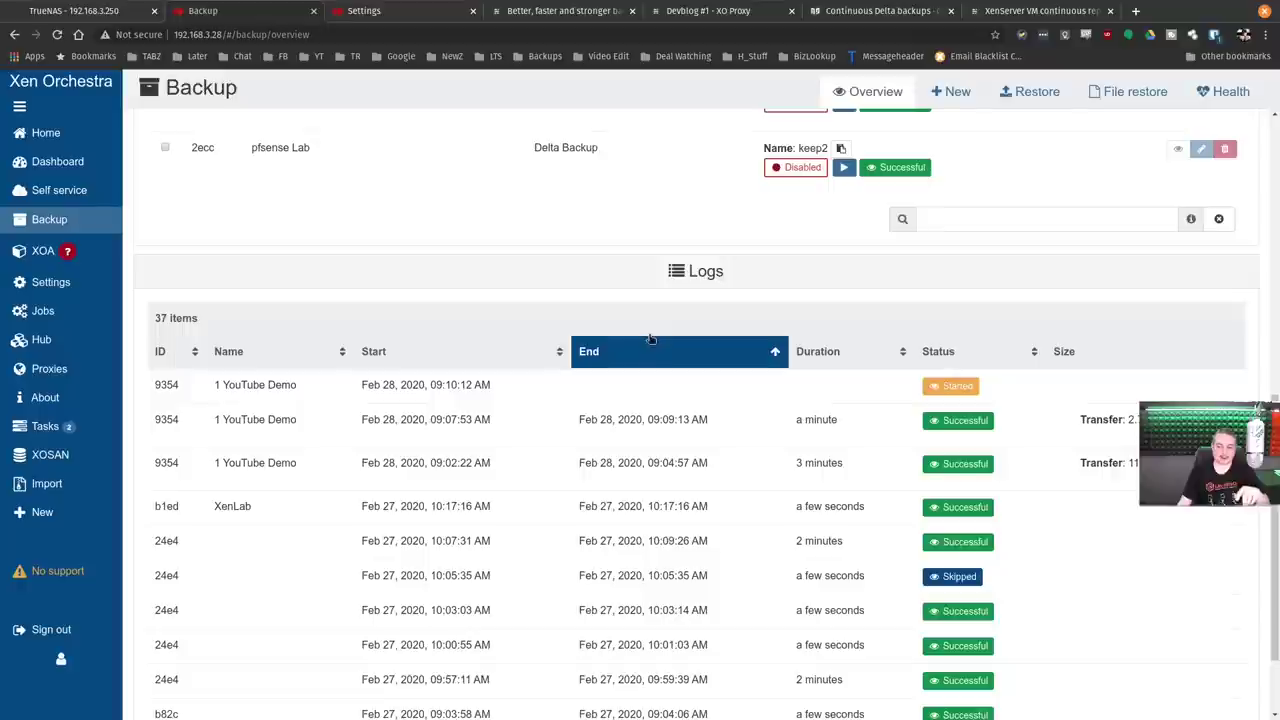
pyautogui.click(968, 578)
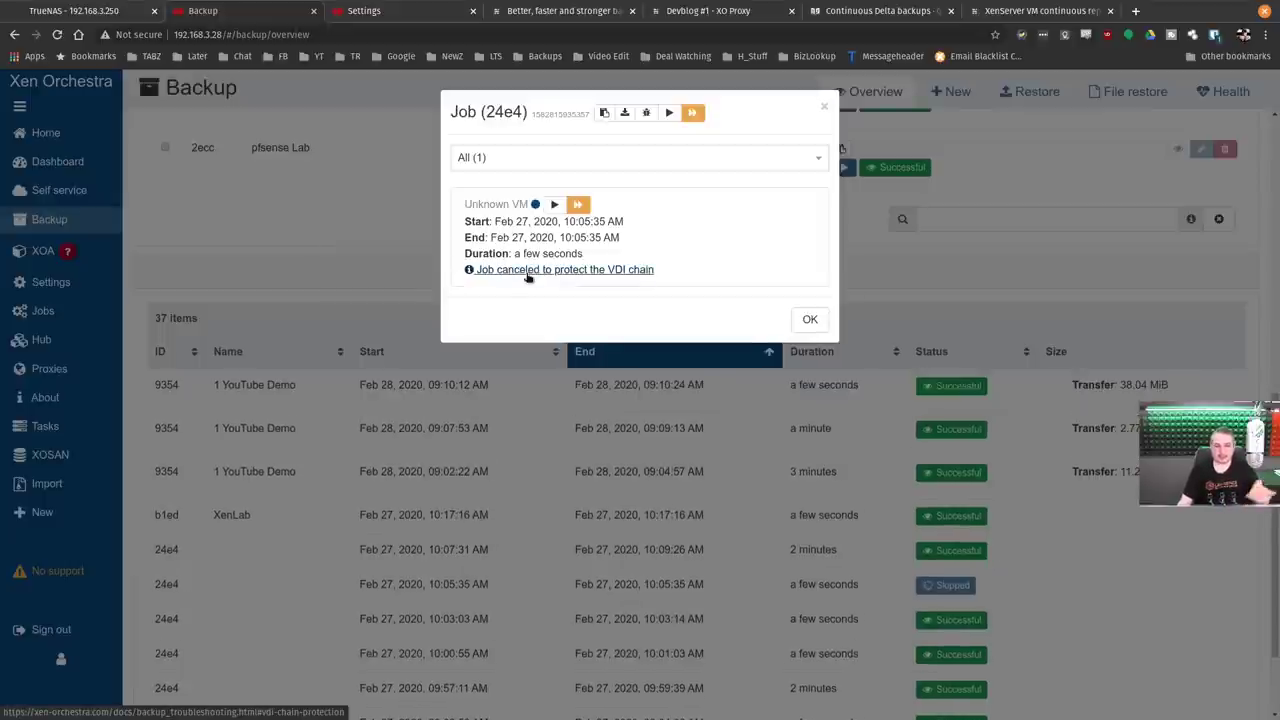
pyautogui.click(810, 322)
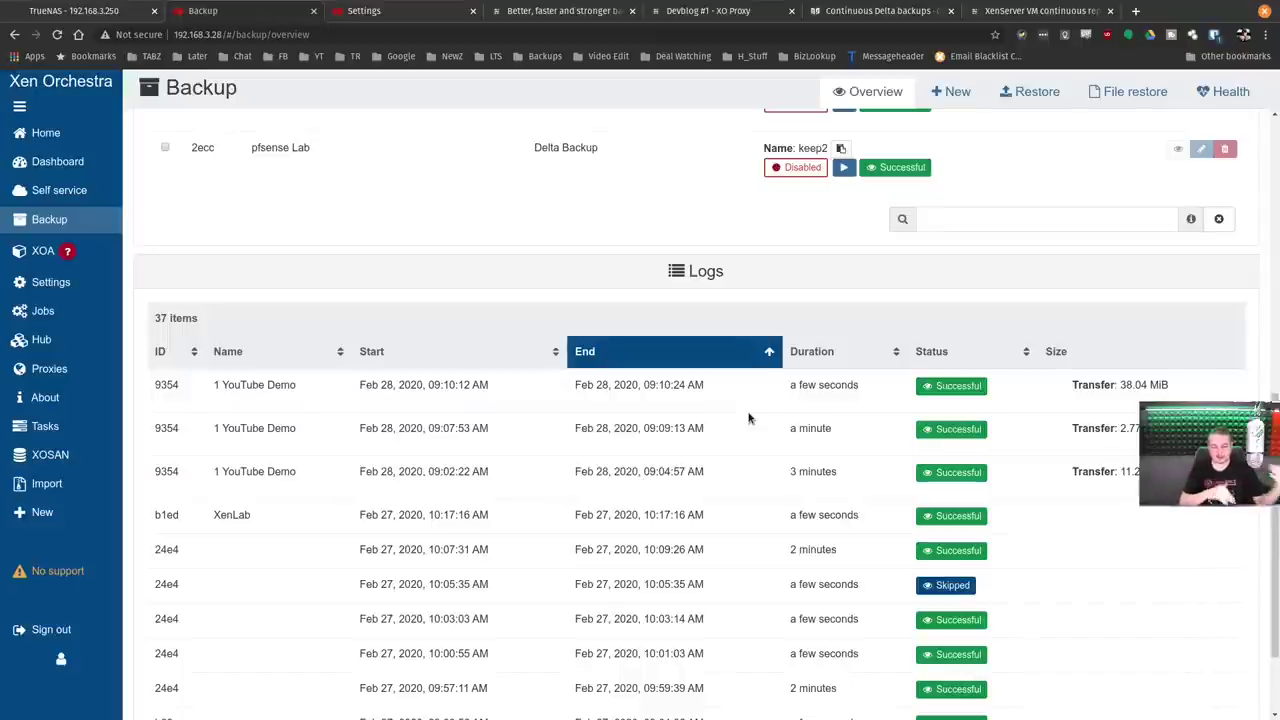
# Read the VDI chain protection documentation linked in the skipped 24e4 run's log, return to the backup page and close the log.
pyautogui.click(945, 585)
pyautogui.click(567, 271)
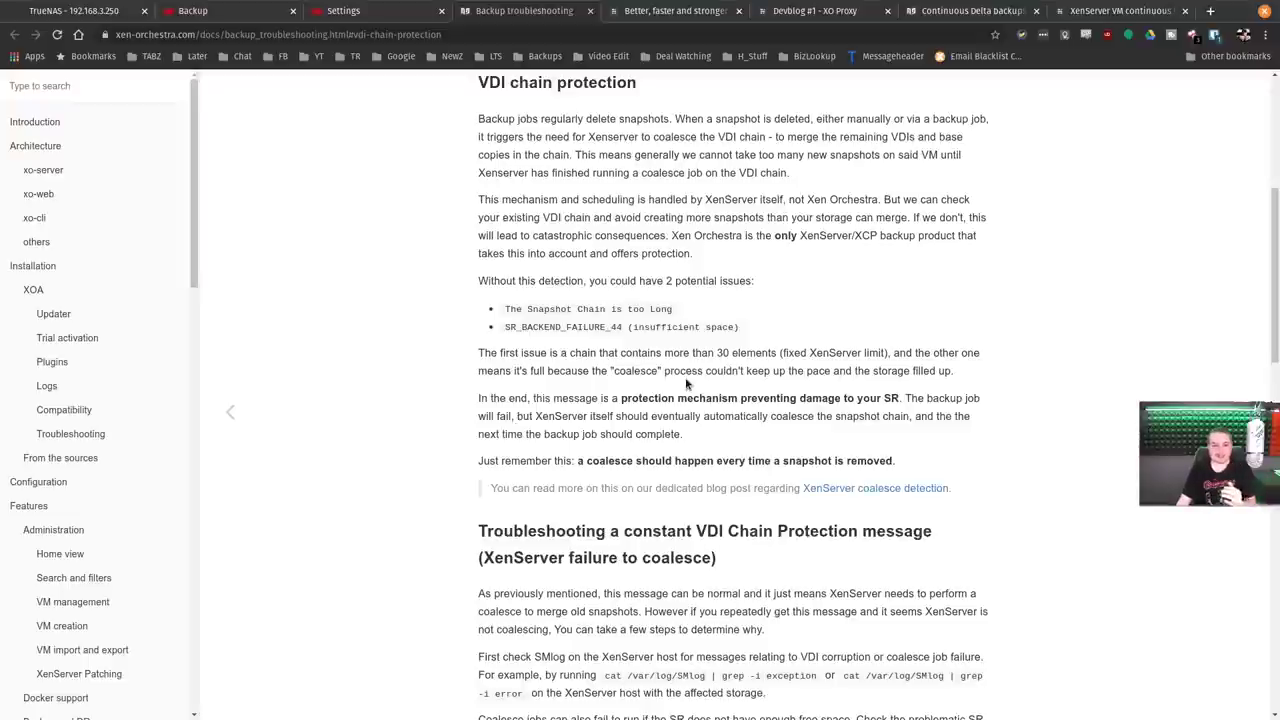
pyautogui.scroll(-2, 686, 383)
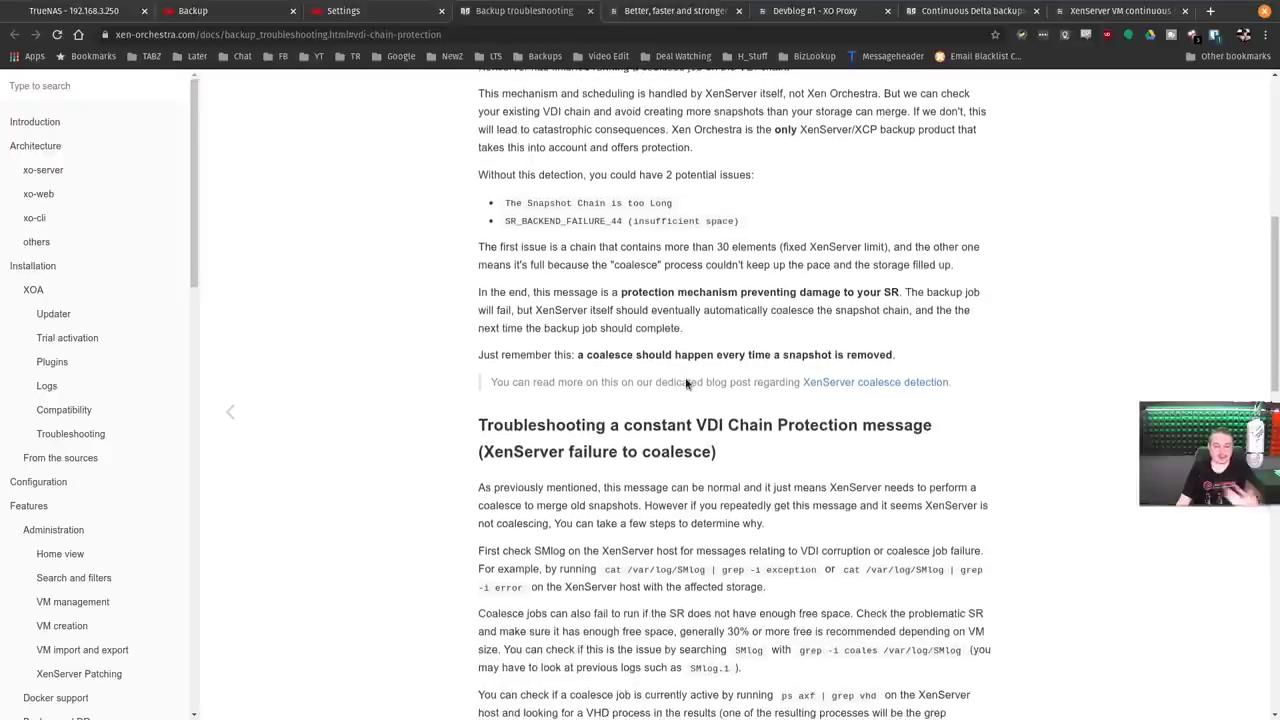
pyautogui.click(350, 11)
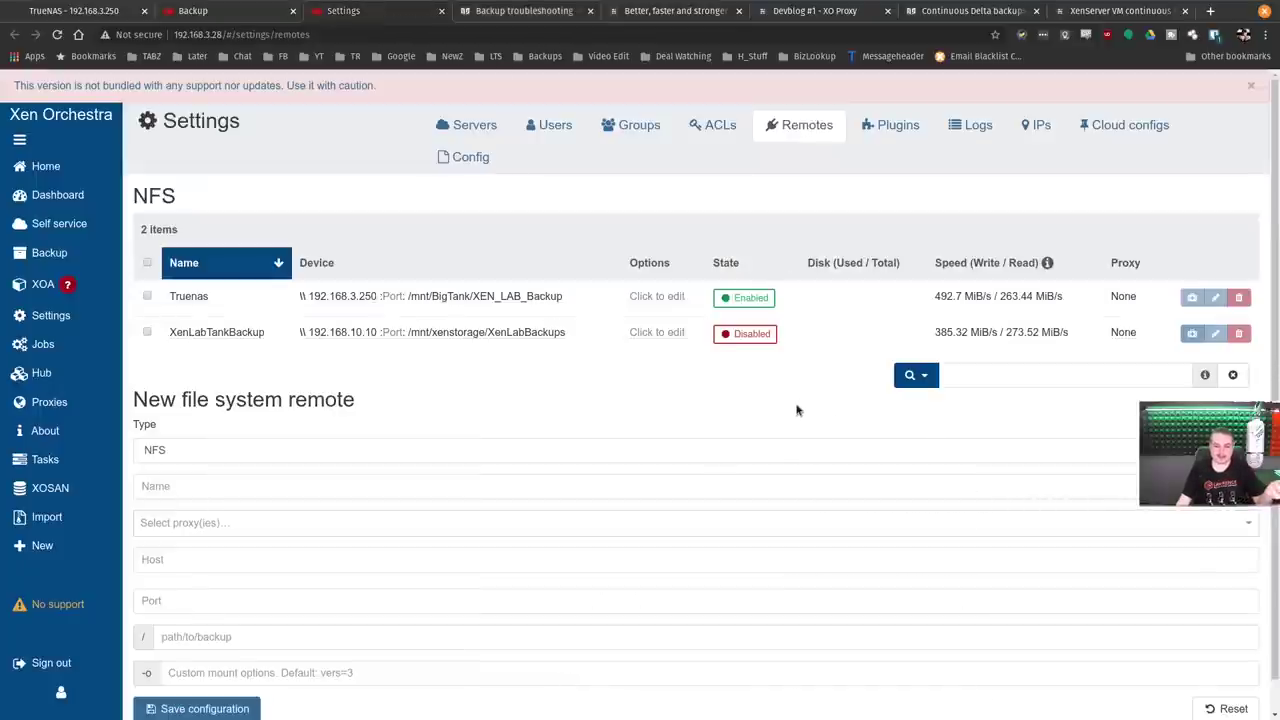
pyautogui.click(253, 12)
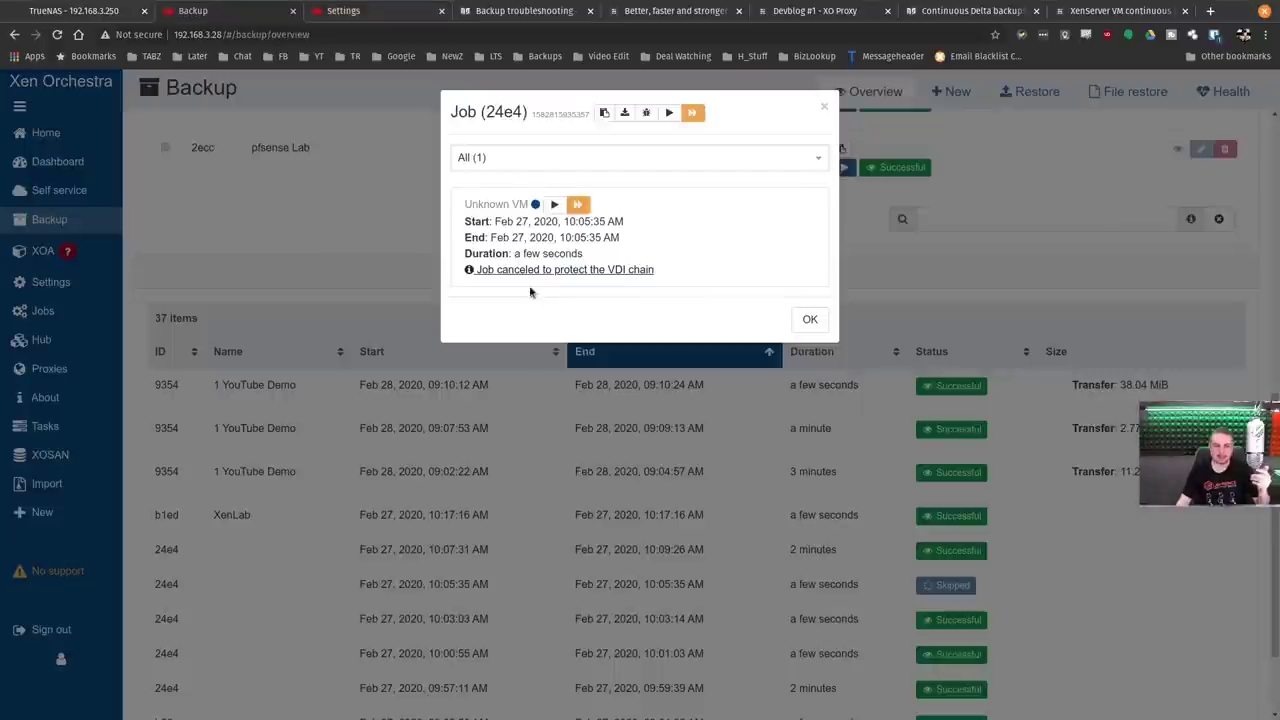
pyautogui.click(796, 322)
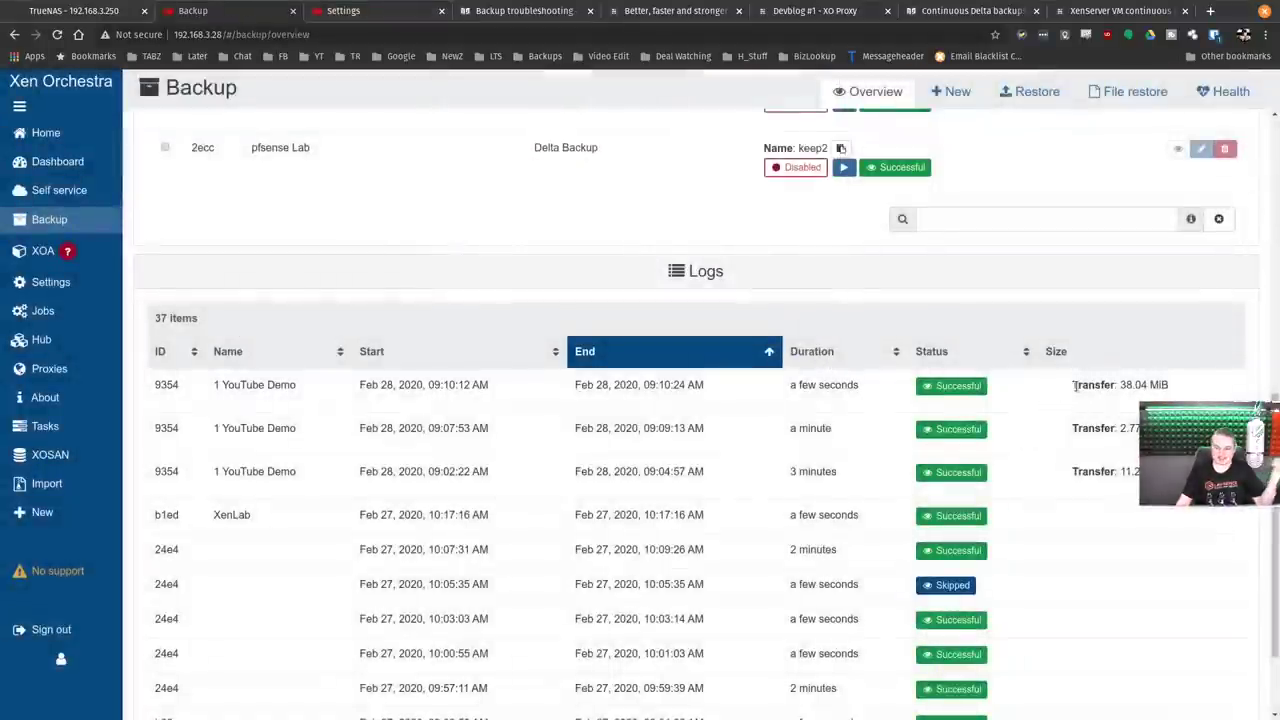
# Review the latest successful 1 YouTube Demo run's log, checking both transfers, the merge and the backup type, and close it.
pyautogui.click(935, 385)
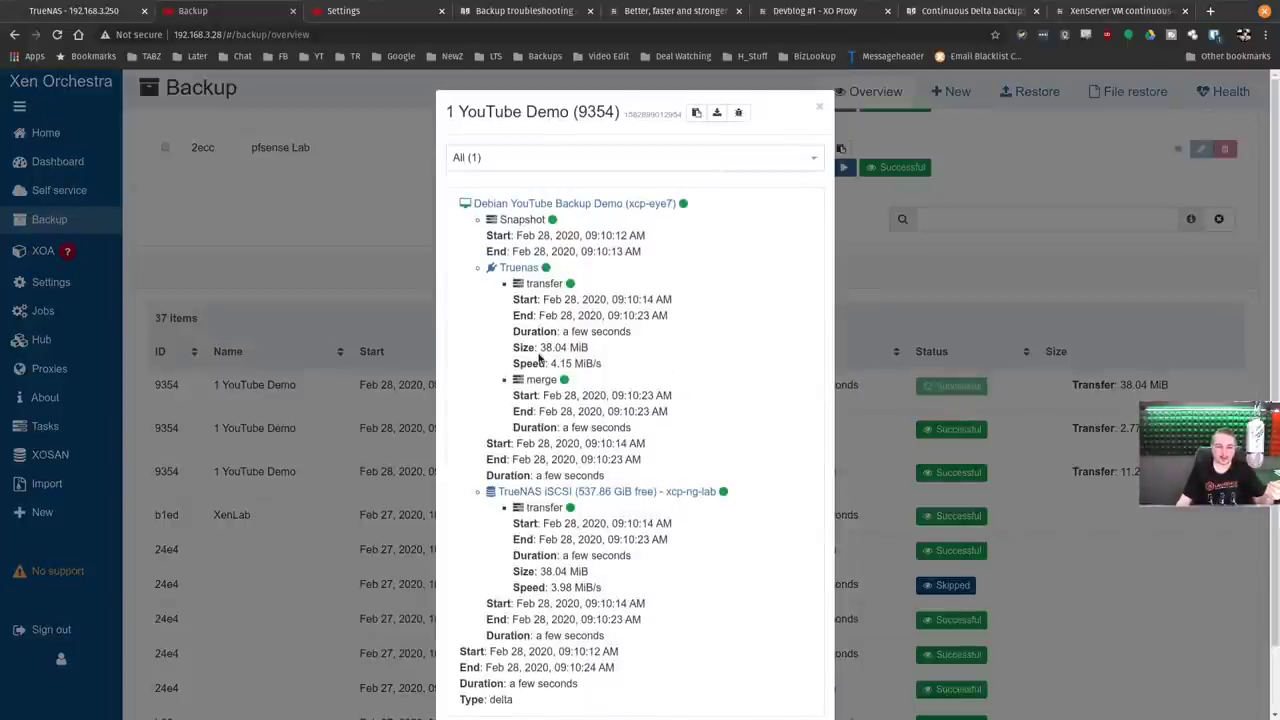
pyautogui.scroll(-2, 585, 362)
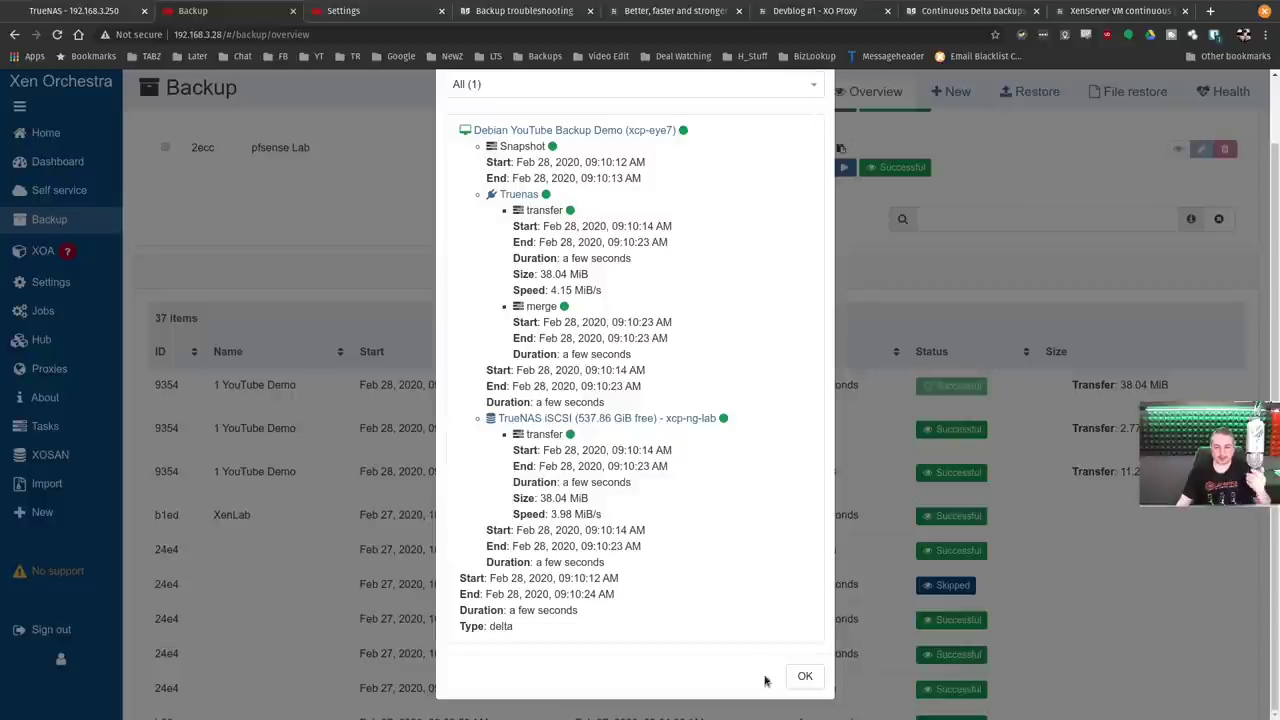
pyautogui.click(805, 675)
# Run the Keep 4 Daily schedule of the 1 YouTube Demo backup job once more.
pyautogui.scroll(6, 714, 300)
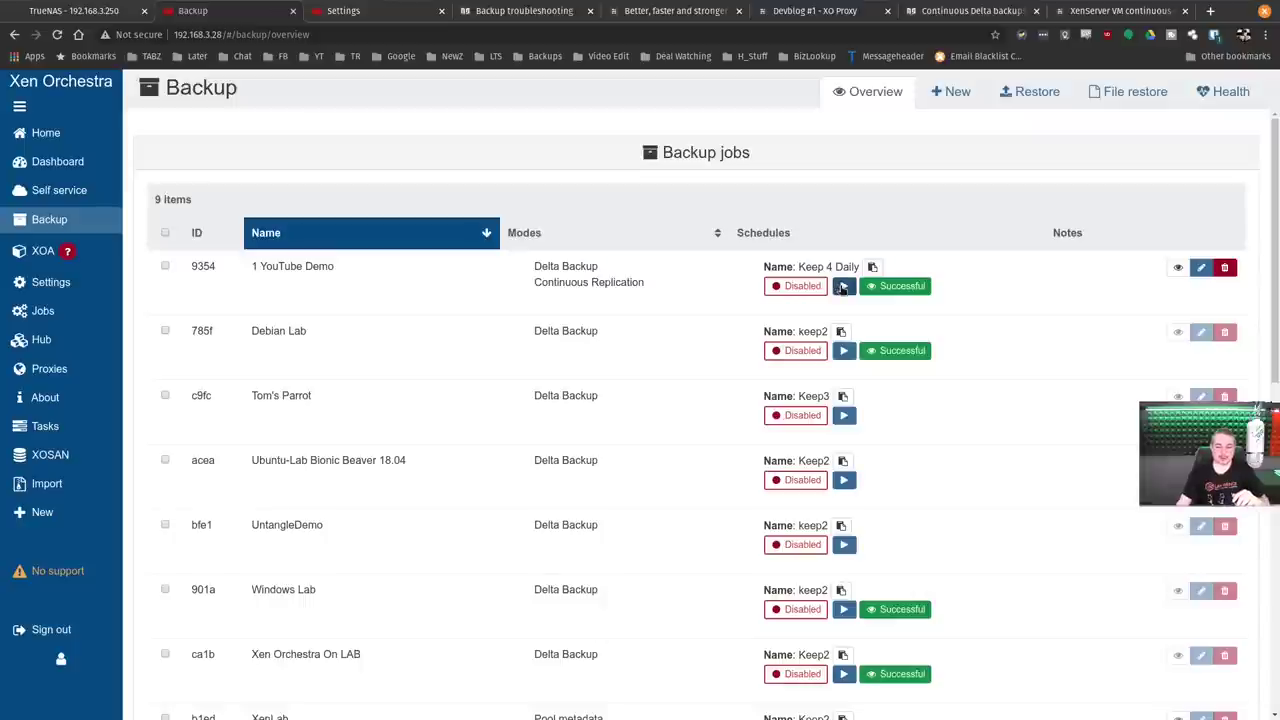
pyautogui.click(842, 288)
pyautogui.click(752, 195)
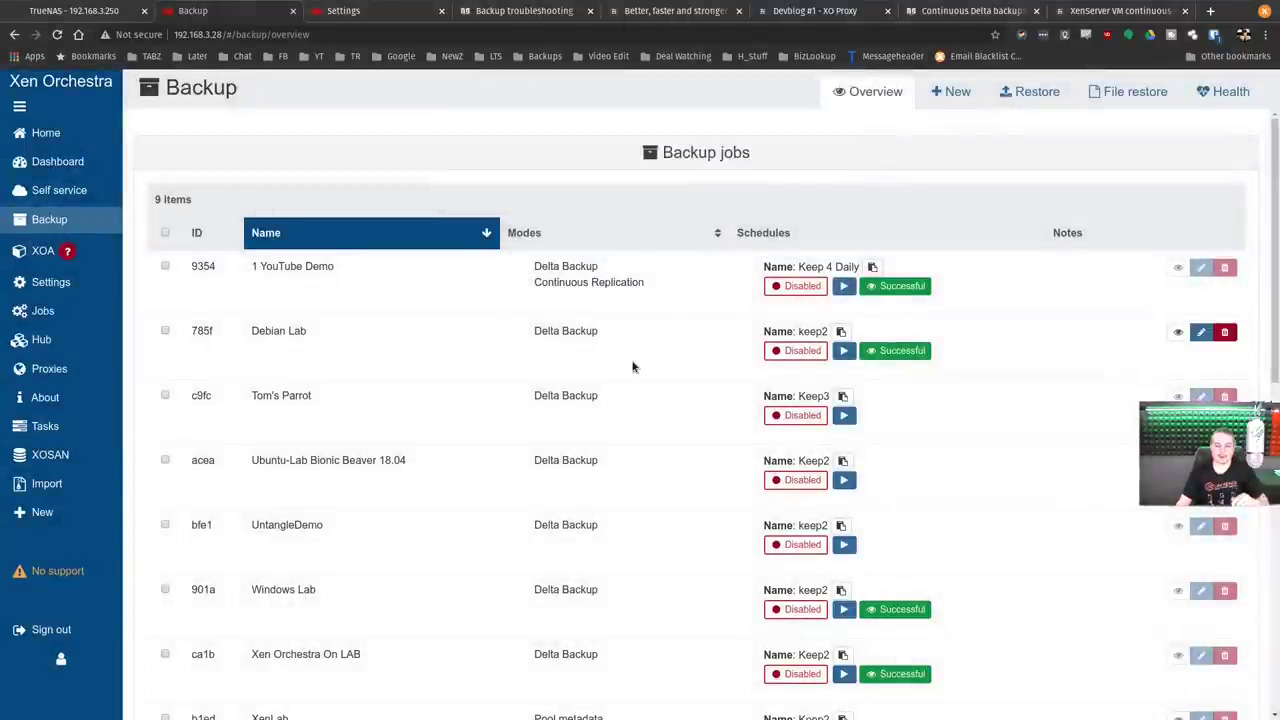
# Inspect the log of the skipped 1 YouTube Demo run, close it and check the job's status in the backup job list.
pyautogui.scroll(-6, 657, 443)
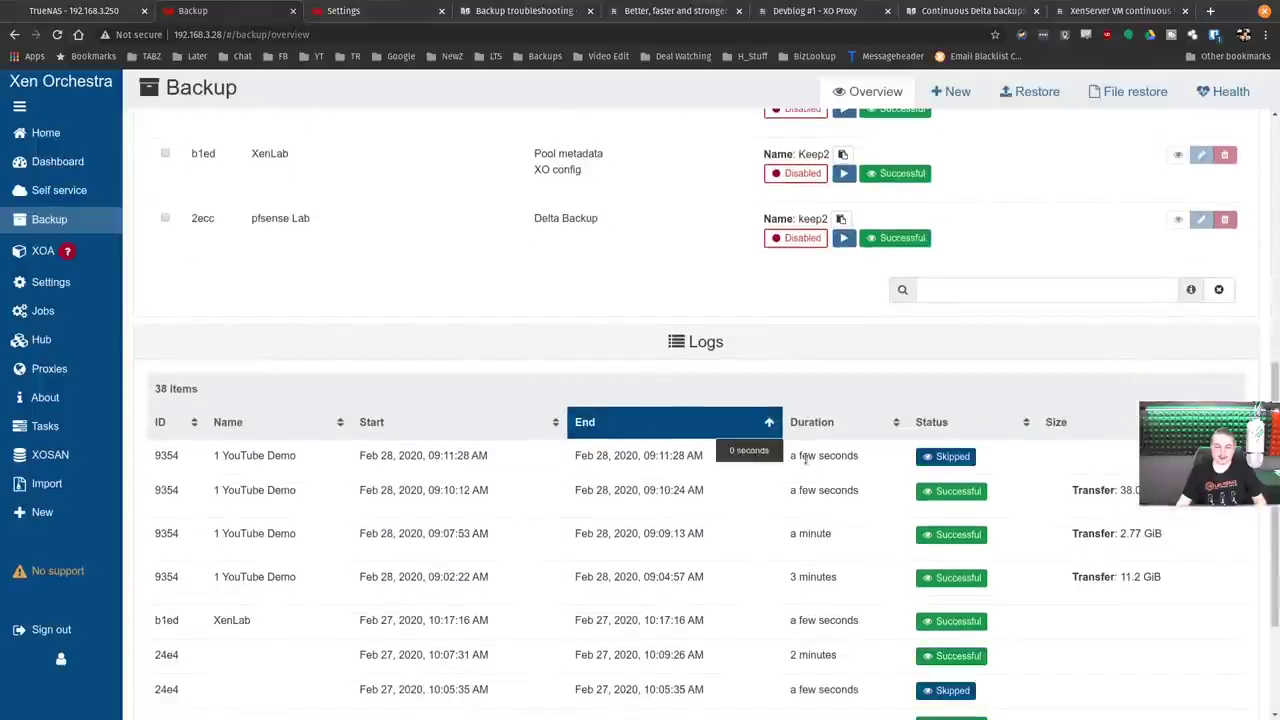
pyautogui.click(950, 457)
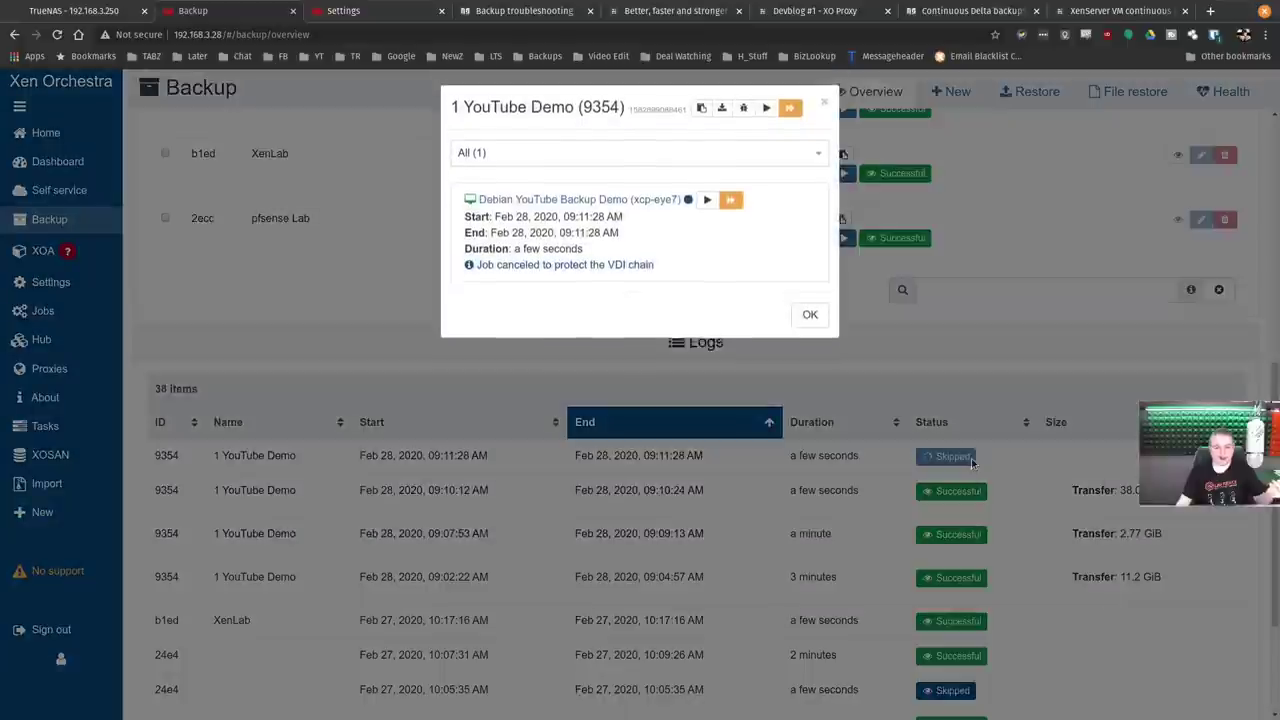
pyautogui.click(808, 320)
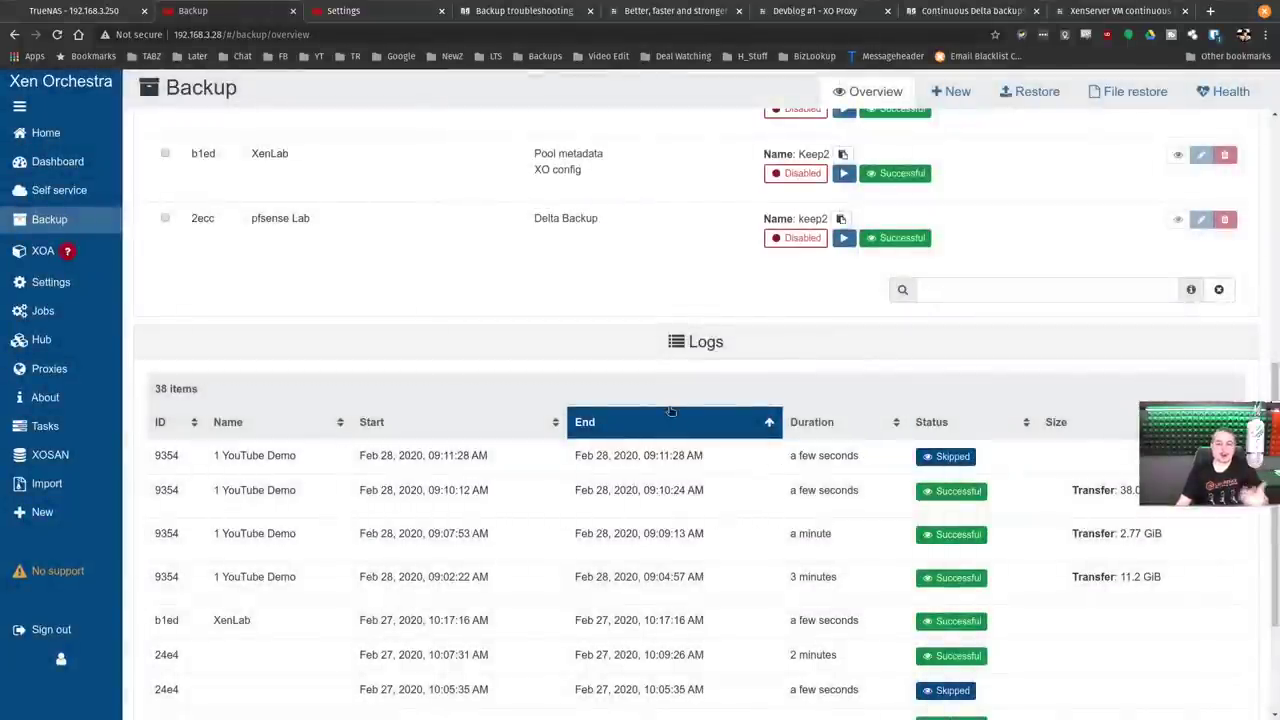
pyautogui.scroll(4, 570, 365)
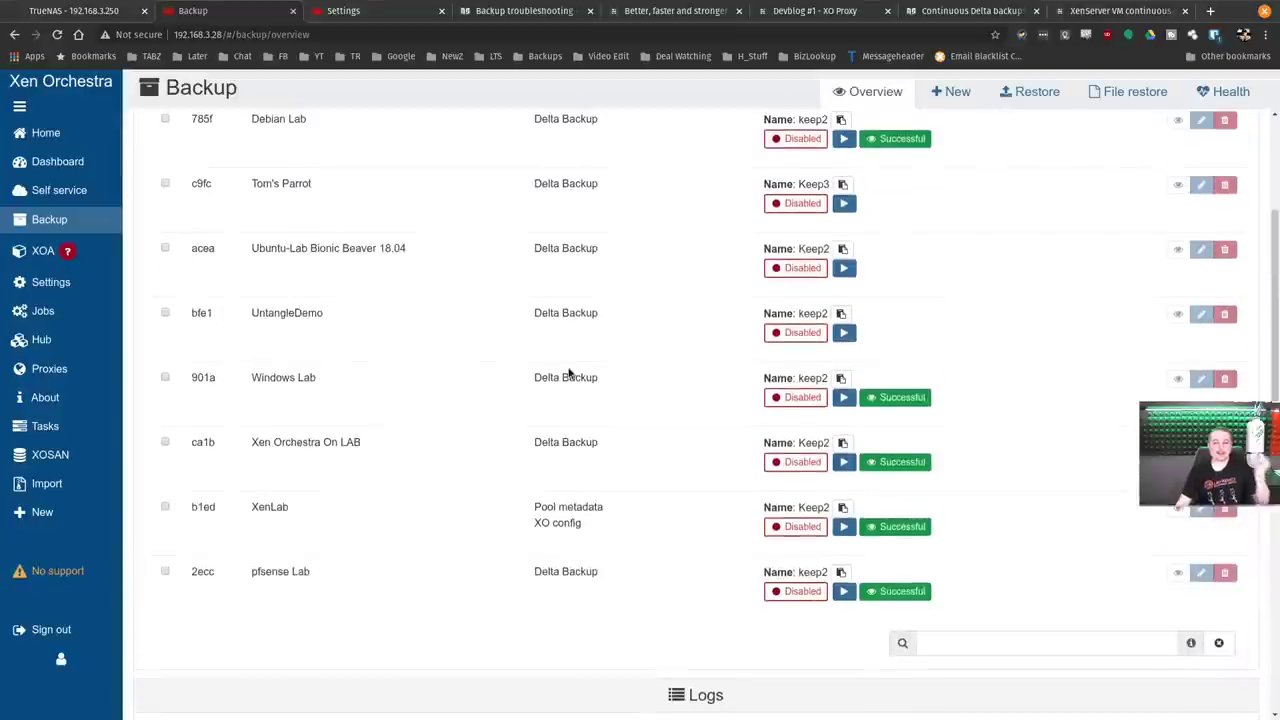
pyautogui.scroll(2, 568, 373)
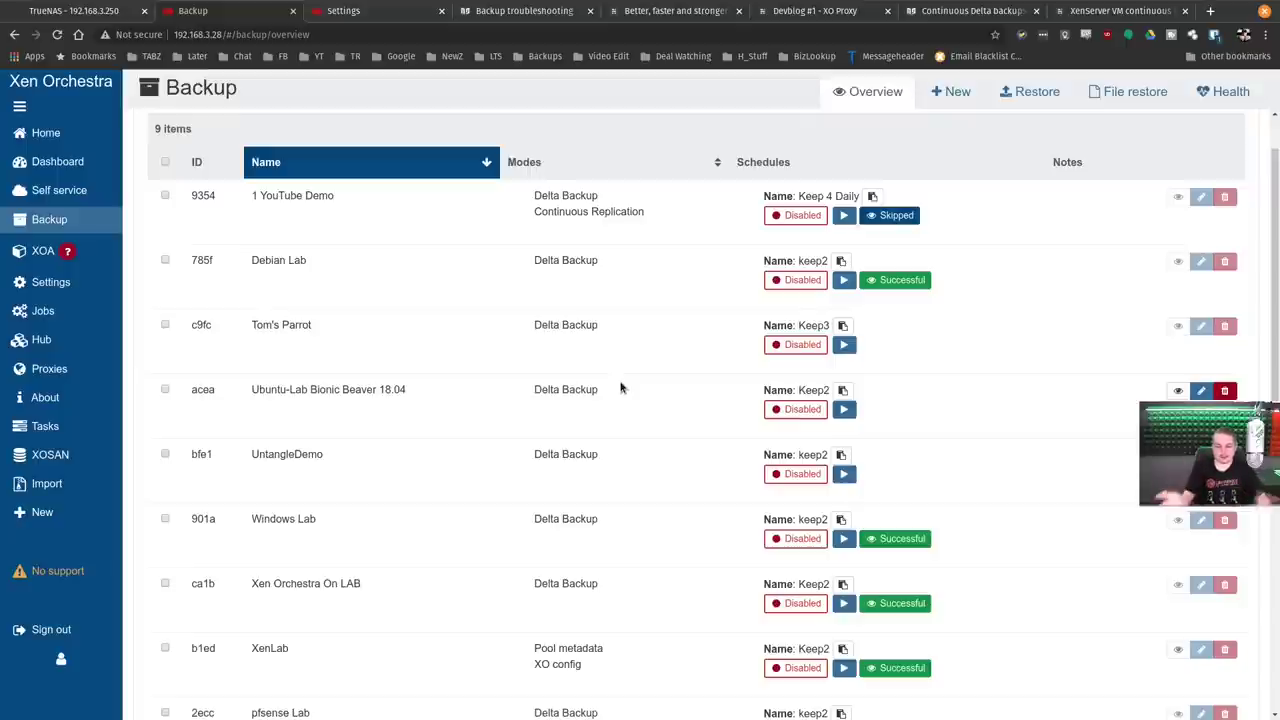
pyautogui.scroll(1, 620, 387)
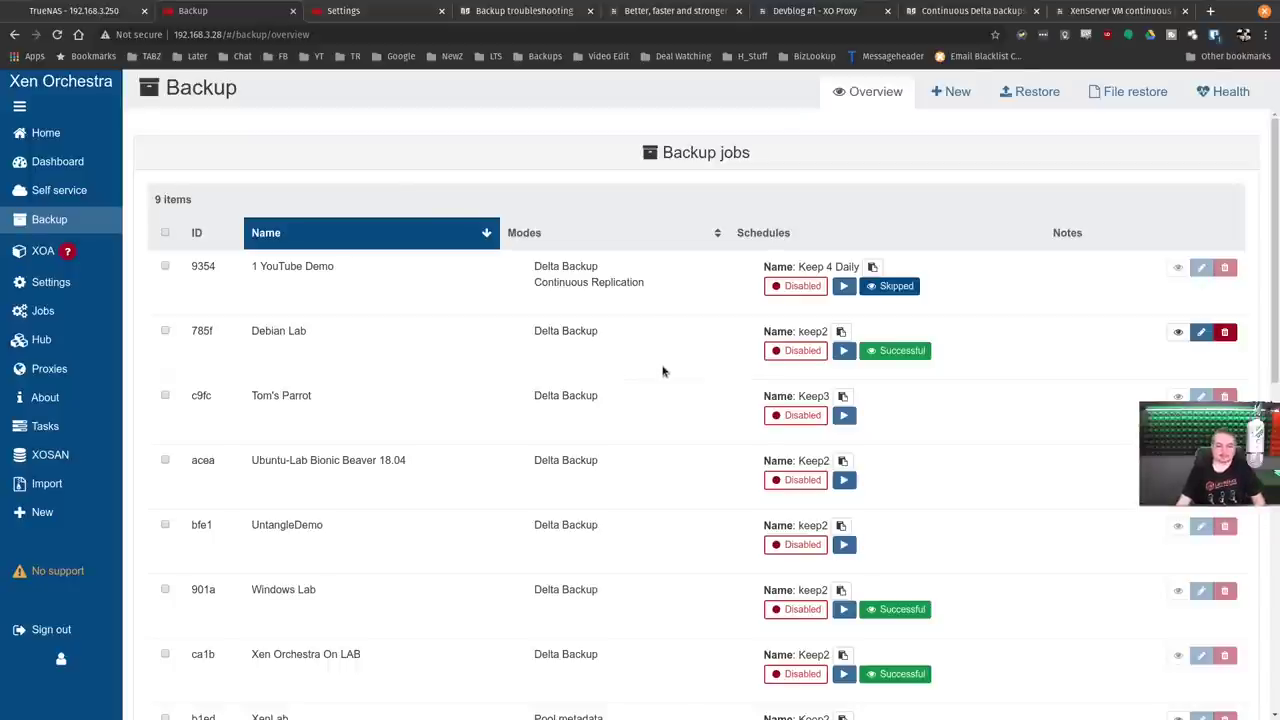
# Switch to the terminal and measure the disk usage of the VM's backup folder again with du -s -h.
pyautogui.press('super')
pyautogui.click(496, 336)
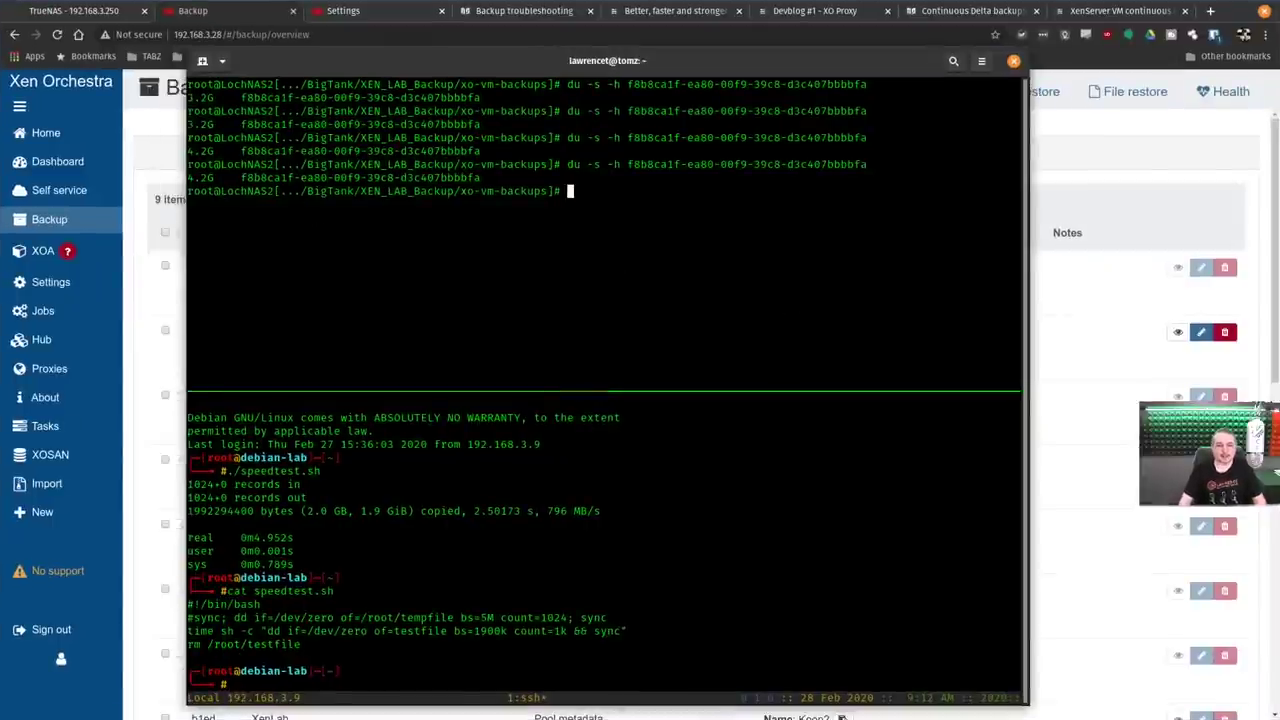
pyautogui.press('Up')
pyautogui.press('Return')
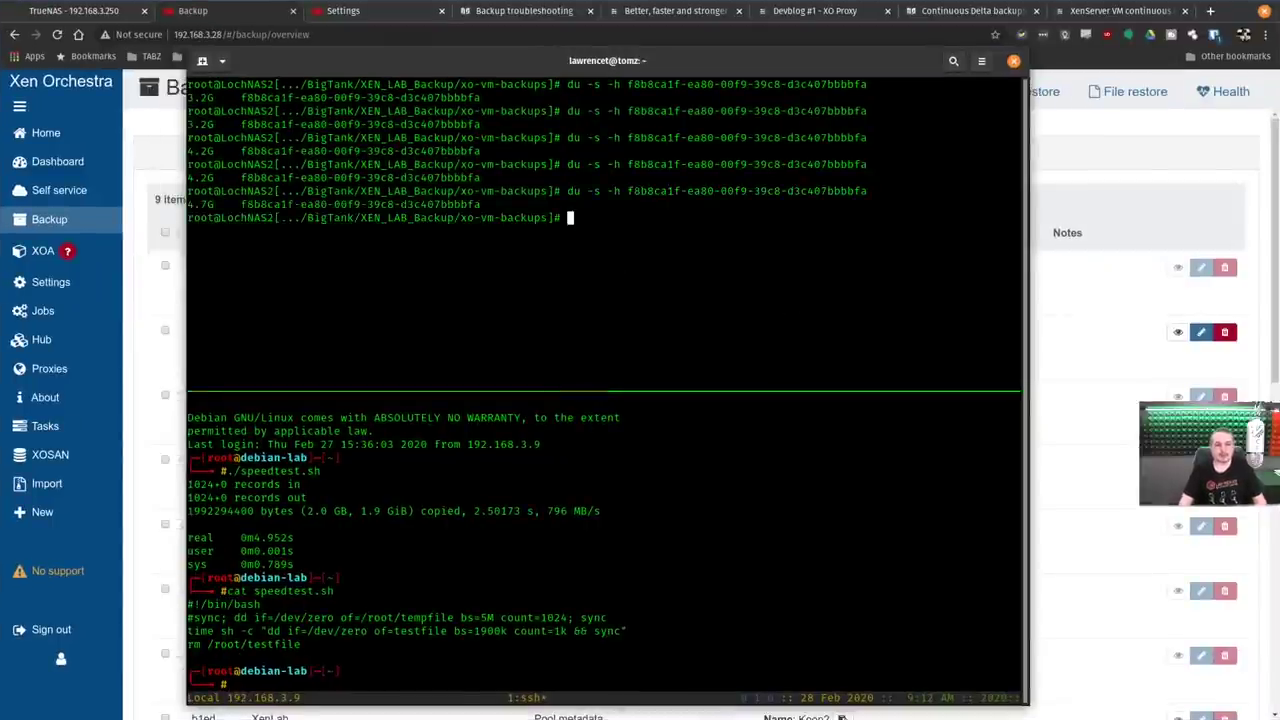
# Change into the backup folder f8b8ca1f-ea80-00f9-39c8-d3c407bbbbfa and list its contents.
pyautogui.write('cd f8')
pyautogui.press('Tab')
pyautogui.press('Tab')
pyautogui.press('Tab')
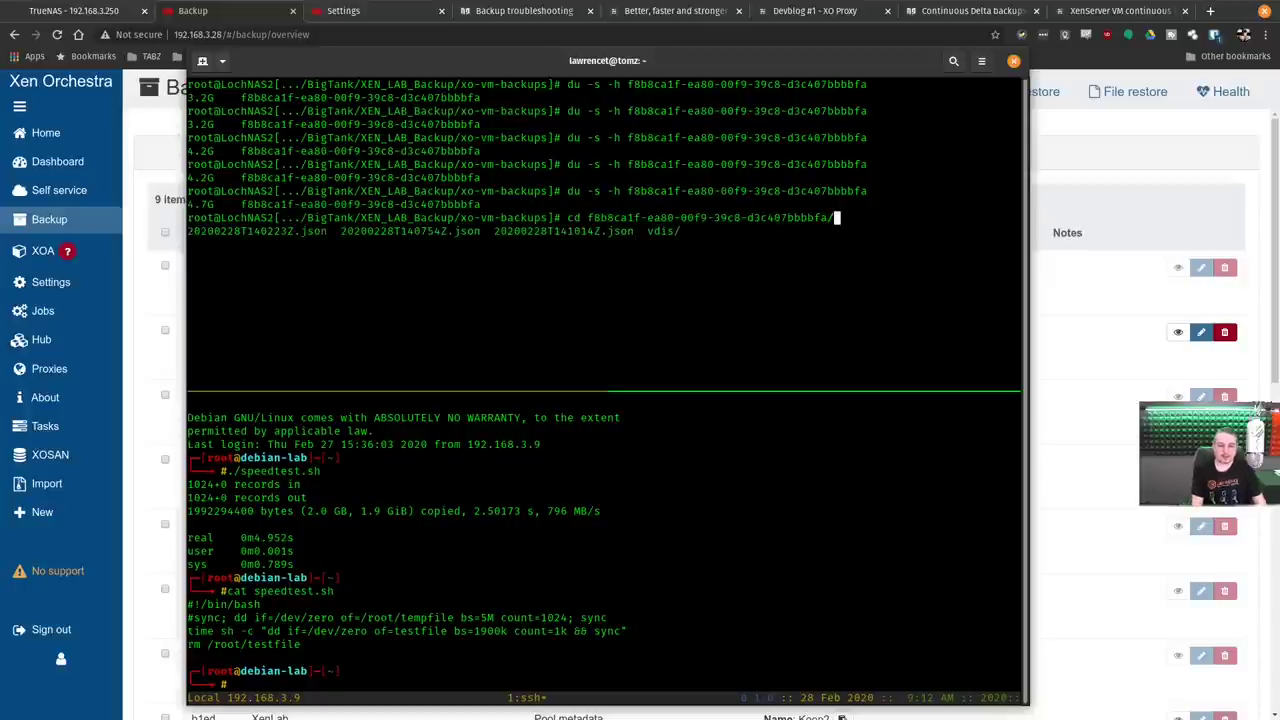
pyautogui.press('Return')
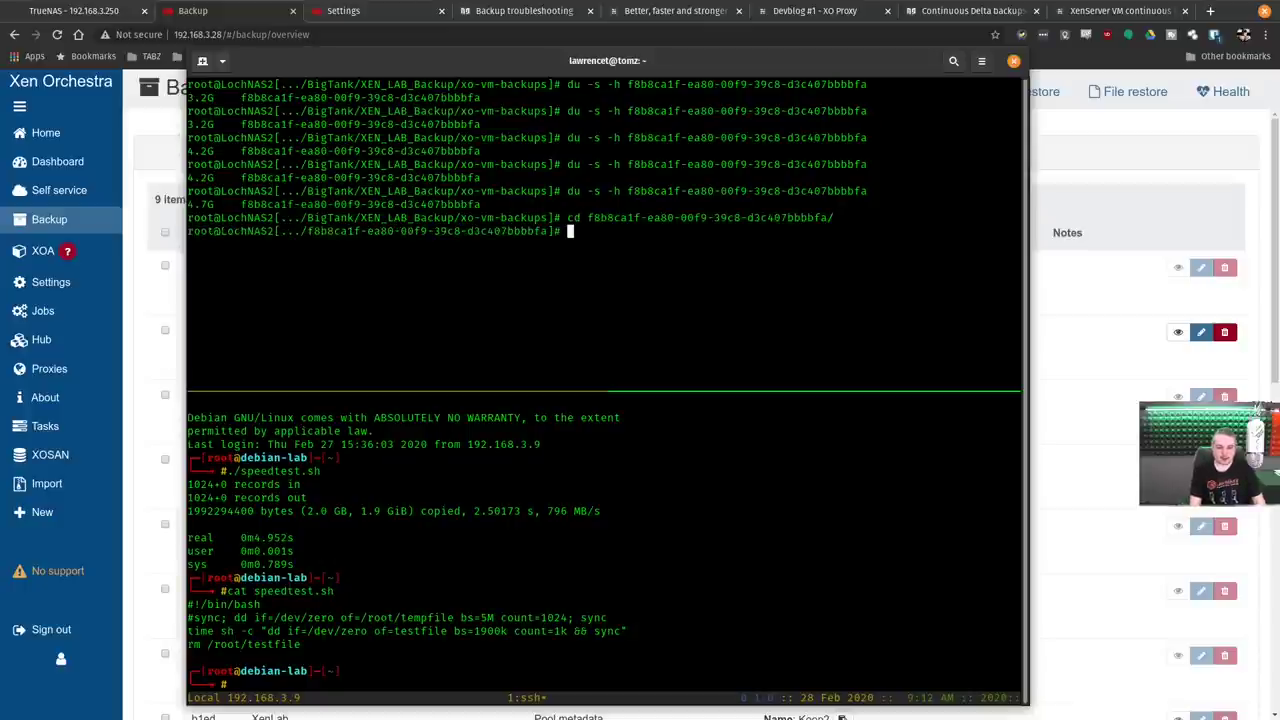
pyautogui.write('ls')
pyautogui.press('Return')
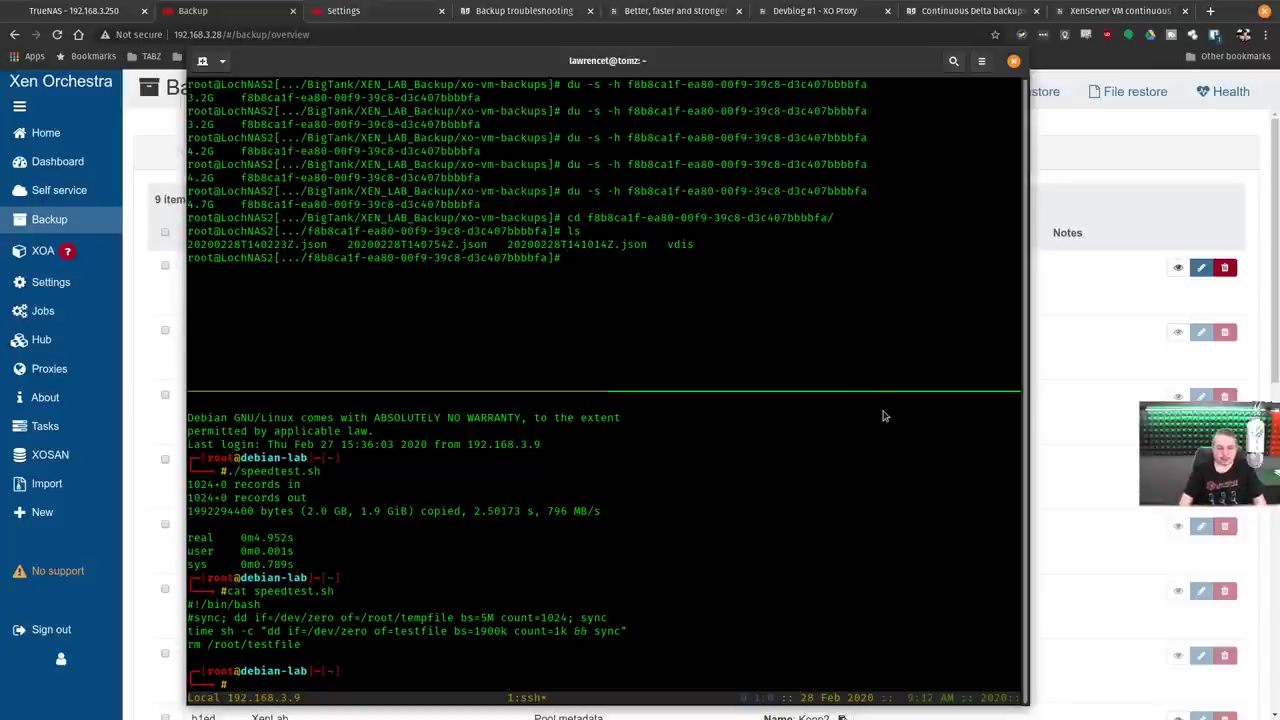
# Open the backup metadata file 20200228T140223Z.json in vi.
pyautogui.write('vi ')
pyautogui.write('2')
pyautogui.press('Tab')
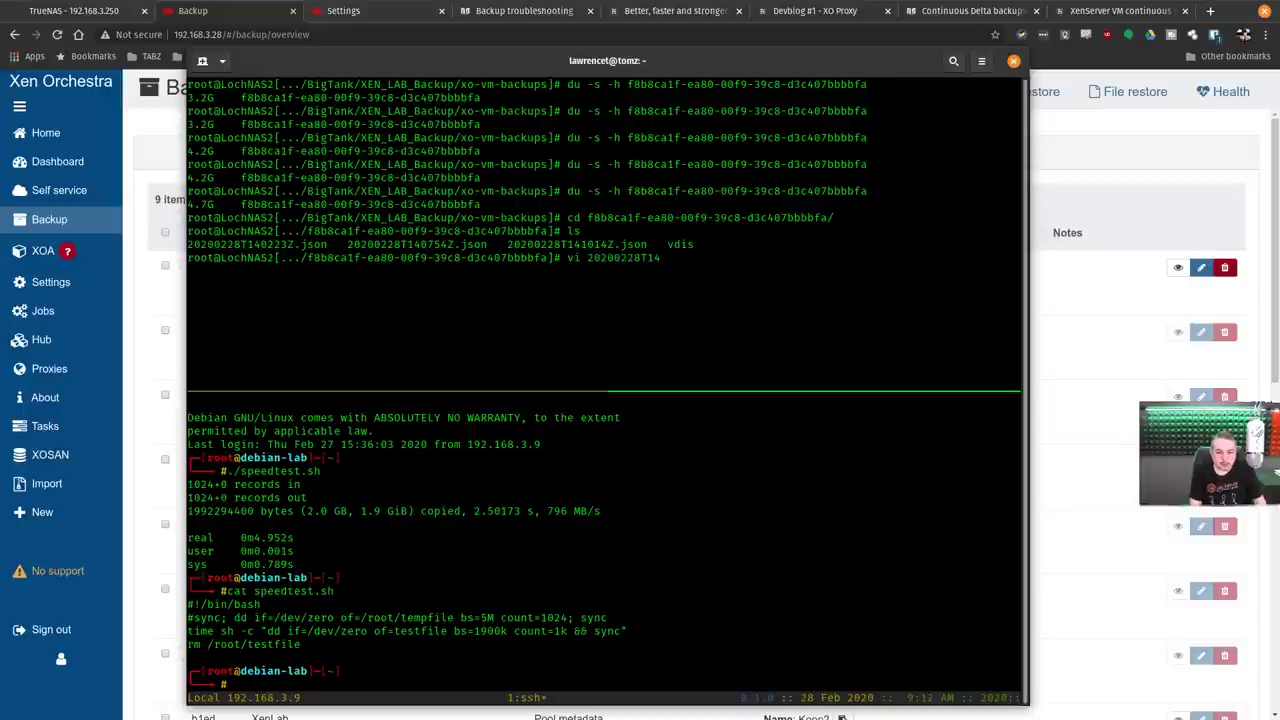
pyautogui.write('0')
pyautogui.press('Tab')
pyautogui.press('Return')
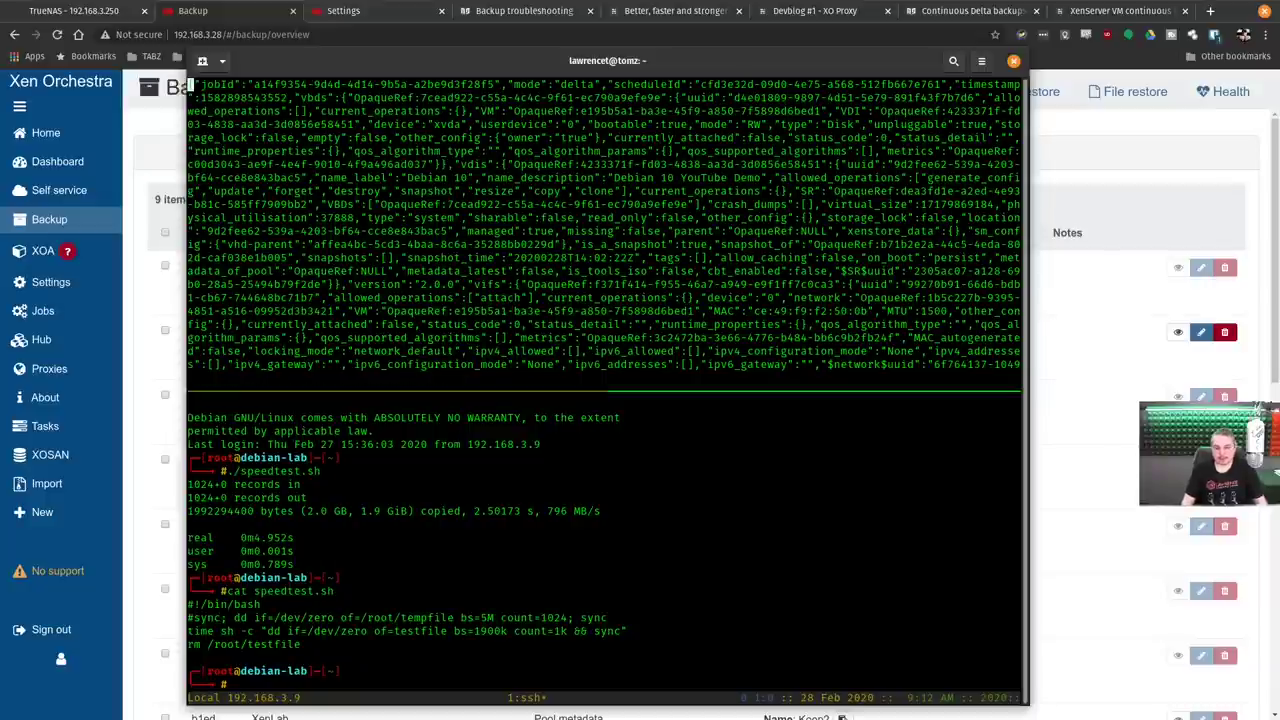
# Examine the job ID and backup mode at the start of the metadata file, and quit vi without saving.
pyautogui.moveTo(49, 219)
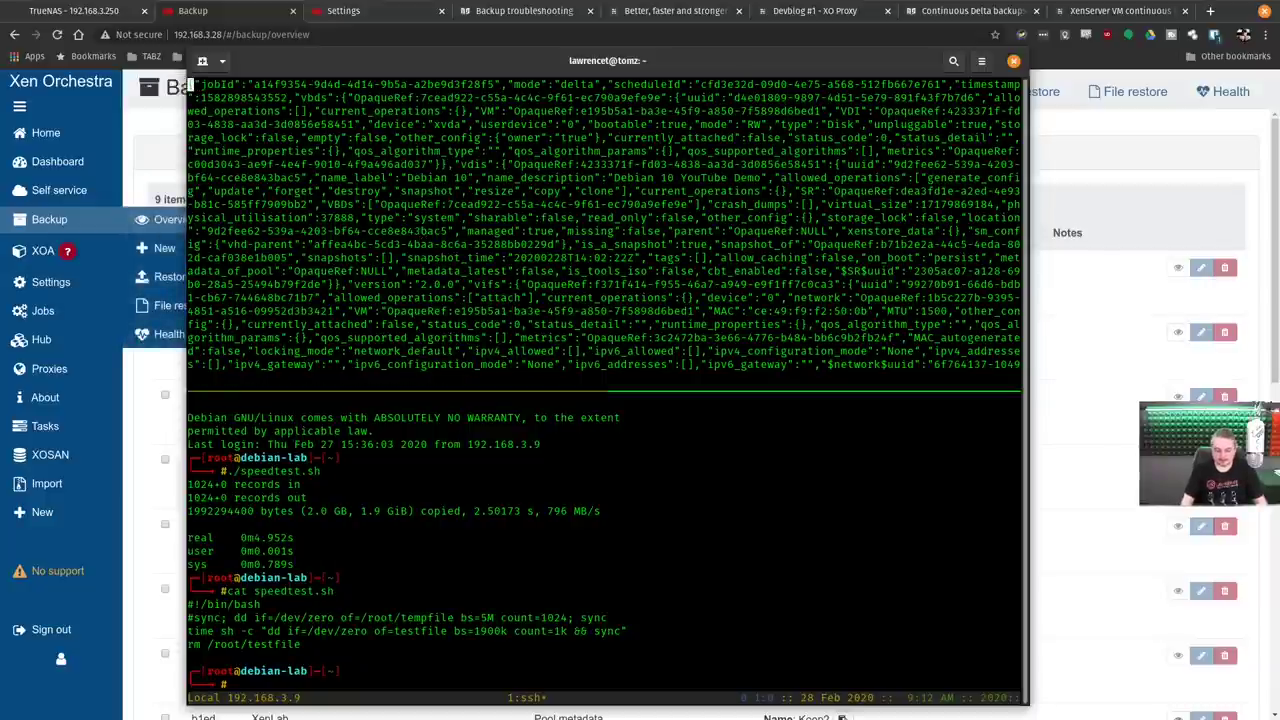
pyautogui.press('Right')
pyautogui.press('Right')
pyautogui.press('Right')
pyautogui.press('Right')
pyautogui.press('Right')
pyautogui.press('Right')
pyautogui.press('Right')
pyautogui.press('Right')
pyautogui.press('Right')
pyautogui.press('Right')
pyautogui.press('Right')
pyautogui.press('Right')
pyautogui.press('Right')
pyautogui.press('Right')
pyautogui.press('Right')
pyautogui.press('Right')
pyautogui.press('Right')
pyautogui.press('Right')
pyautogui.press('Right')
pyautogui.press('Right')
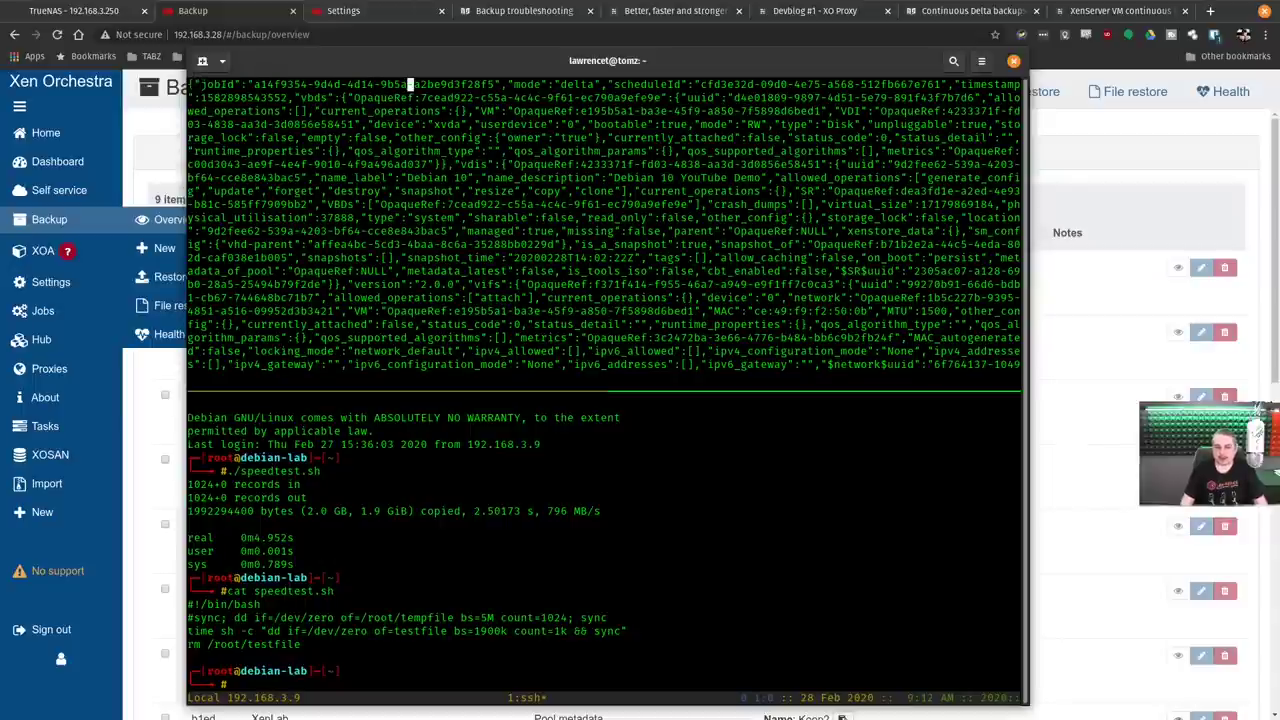
pyautogui.press('Right')
pyautogui.press('Right')
pyautogui.press('Right')
pyautogui.press('Right')
pyautogui.press('Right')
pyautogui.press('Right')
pyautogui.press('Right')
pyautogui.press('Right')
pyautogui.press('Right')
pyautogui.press('Right')
pyautogui.press('Right')
pyautogui.press('Right')
pyautogui.press('Right')
pyautogui.write(':q!')
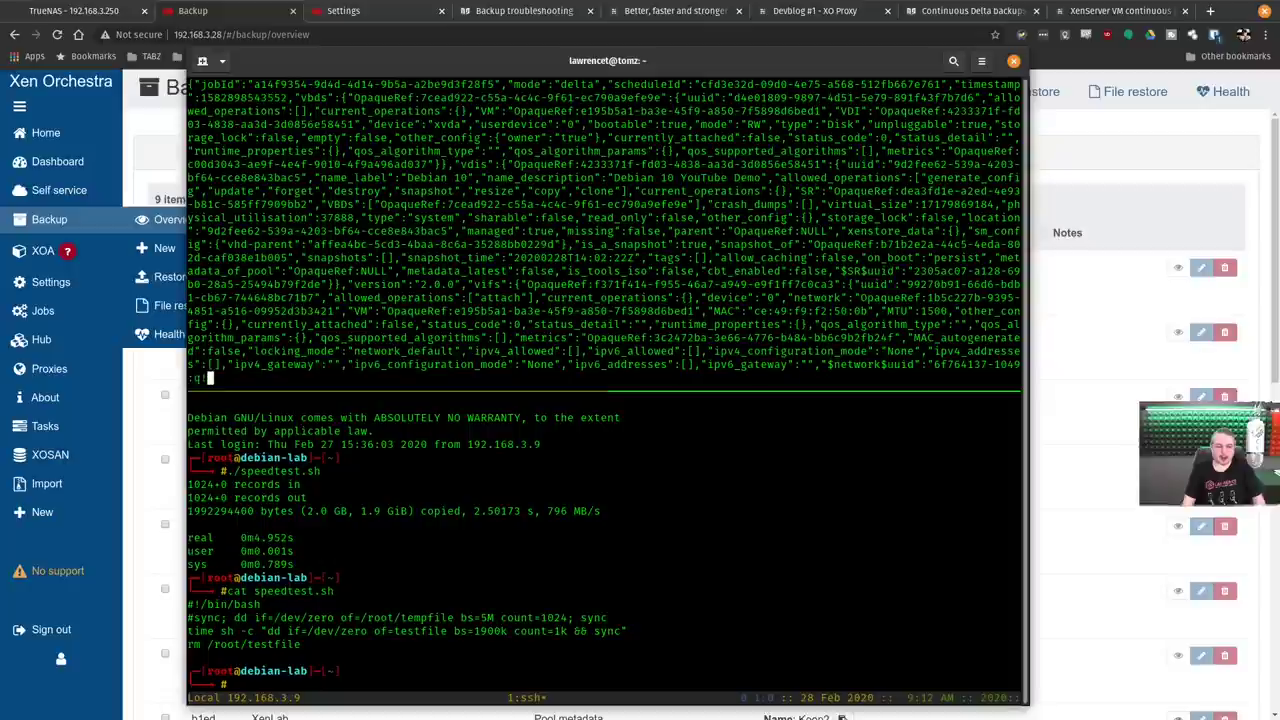
pyautogui.press('Return')
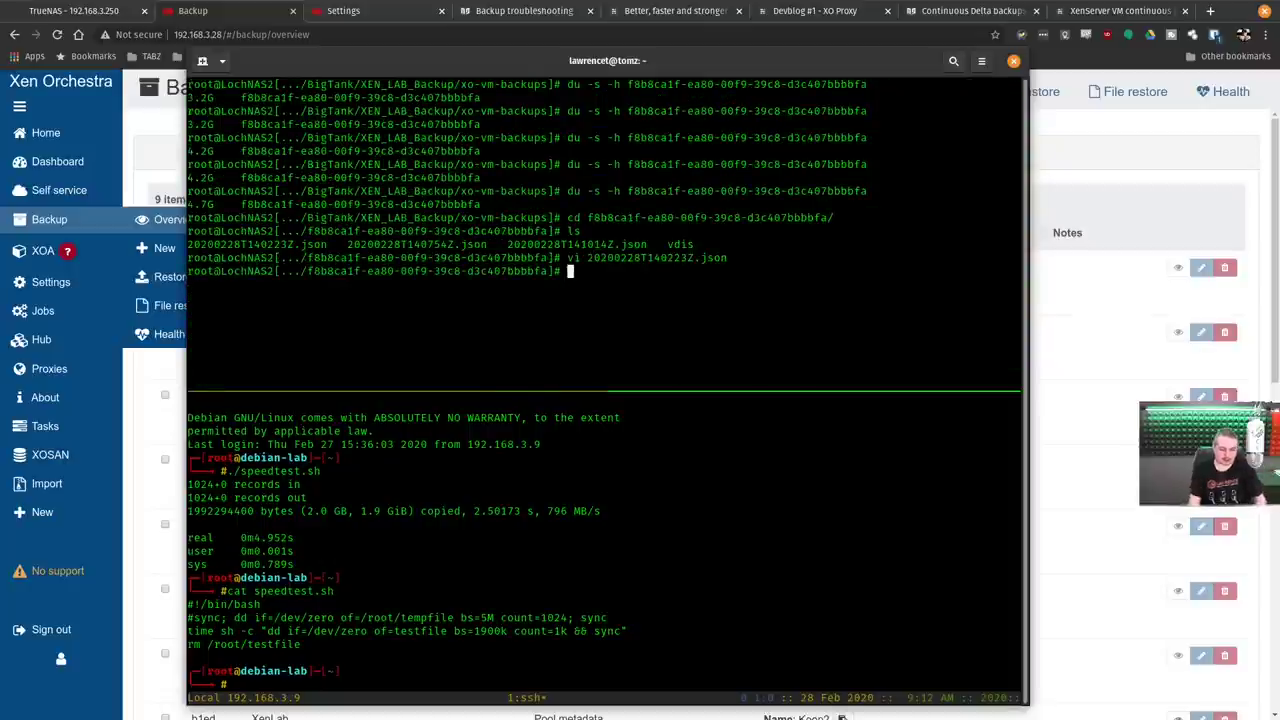
# List the VM backup folder again, change into its vdis subfolder, and list the contents there.
pyautogui.write('ls')
pyautogui.press('Return')
pyautogui.write('cd vdis/')
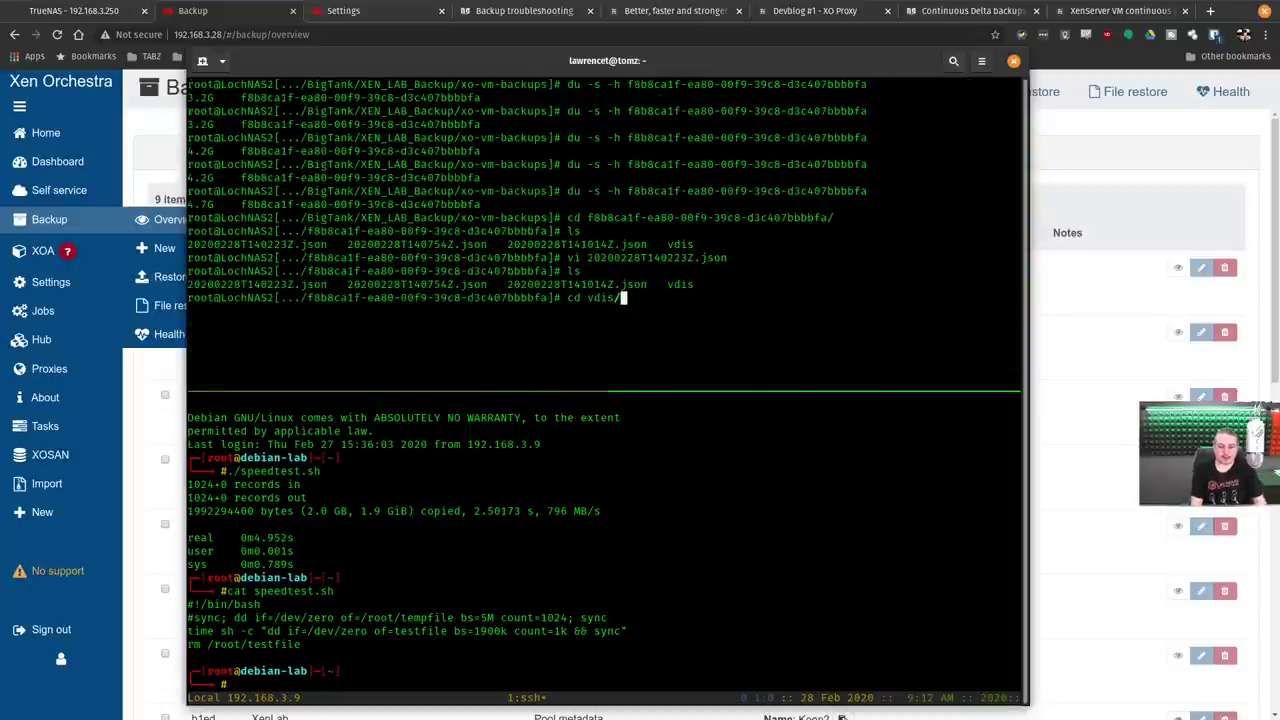
pyautogui.press('Return')
pyautogui.write('ls')
pyautogui.press('Return')
pyautogui.write('ls')
pyautogui.press('Return')
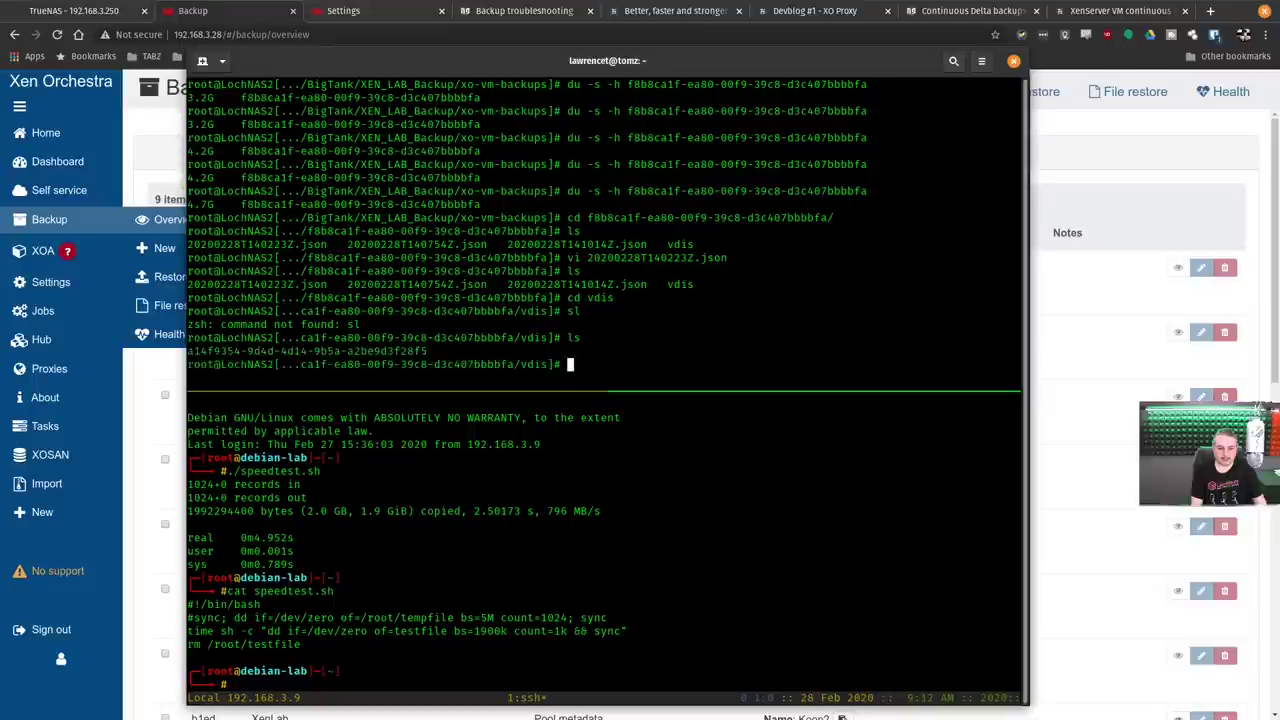
pyautogui.write('cd a')
pyautogui.press('Tab')
pyautogui.press('Tab')
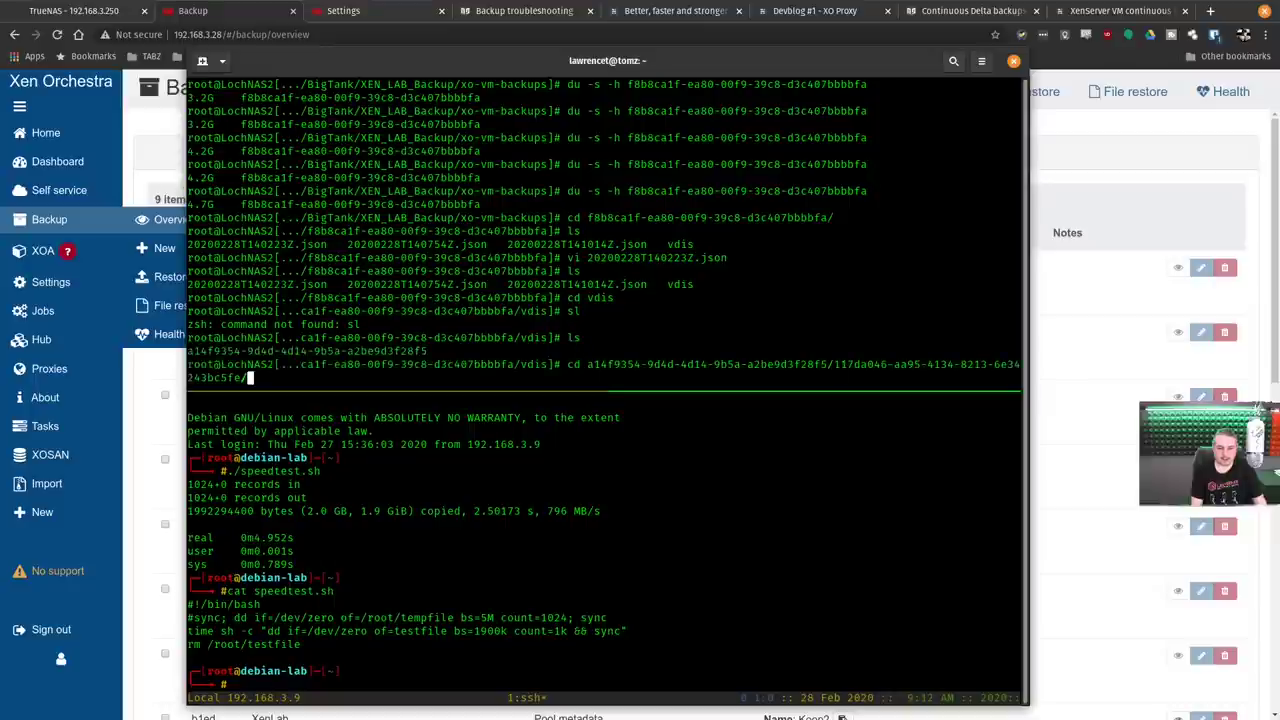
pyautogui.press('Return')
pyautogui.write('ls')
pyautogui.press('Return')
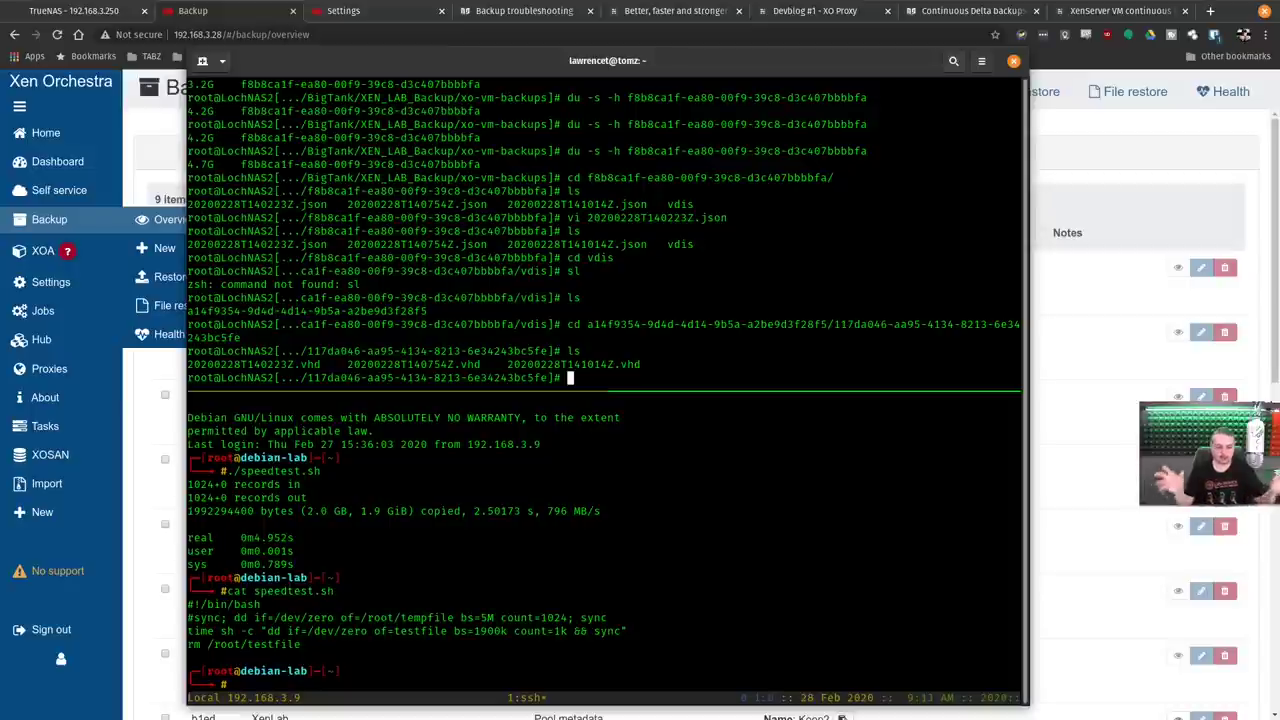
# Go back up the directory tree to /mnt/BigTank/XEN_LAB_Backup and list its contents.
pyautogui.write('cd ..')
pyautogui.press('Return')
pyautogui.write('cd ..')
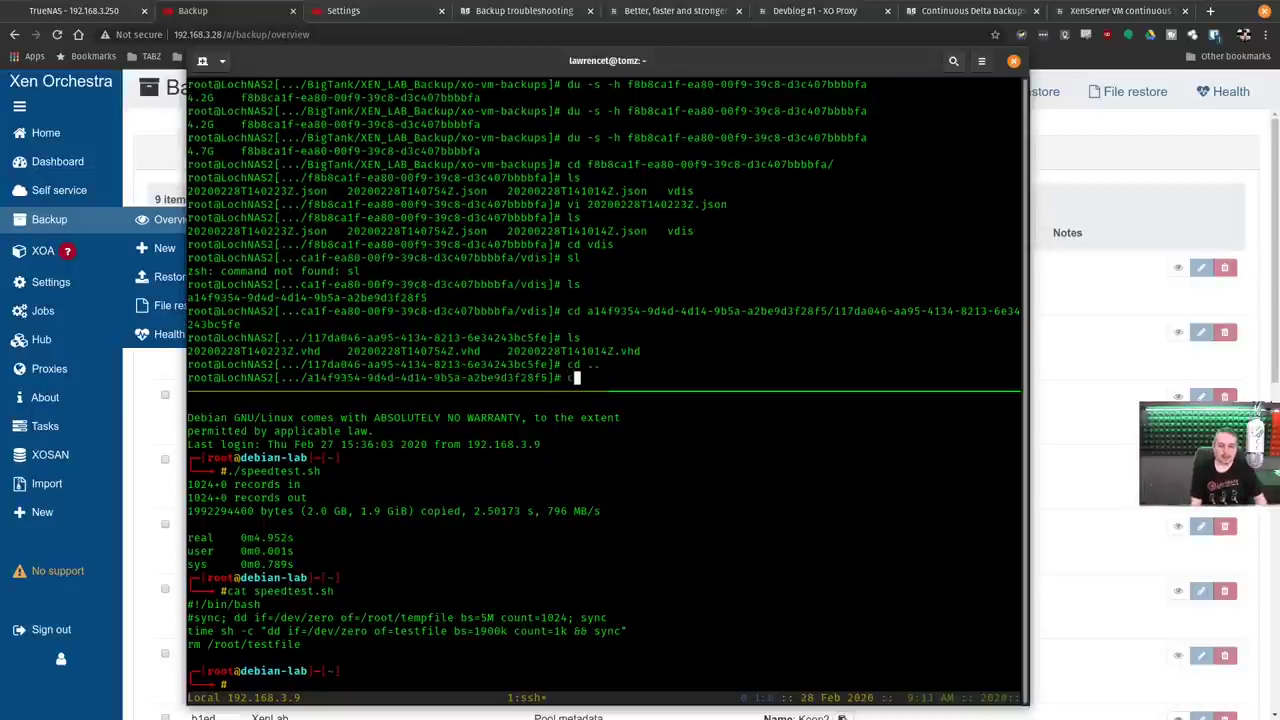
pyautogui.press('Return')
pyautogui.write('cd ..')
pyautogui.press('Return')
pyautogui.write('cd ..')
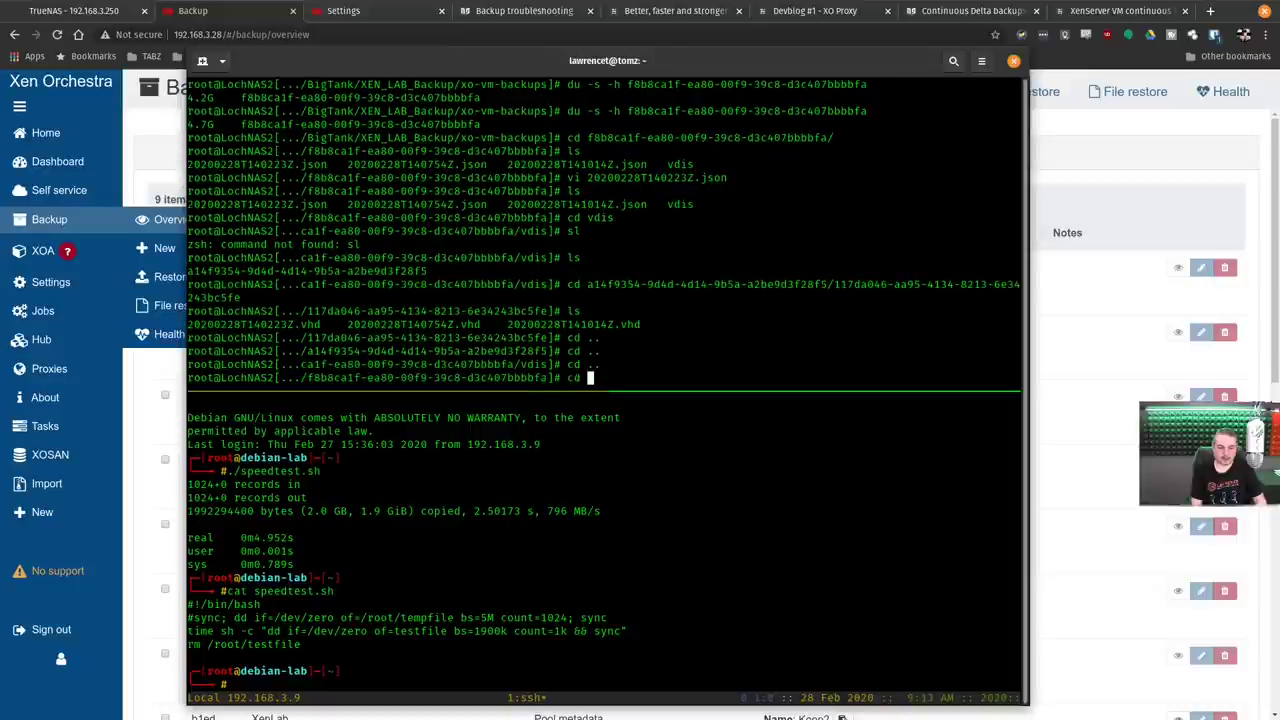
pyautogui.press('Return')
pyautogui.write('cd ..')
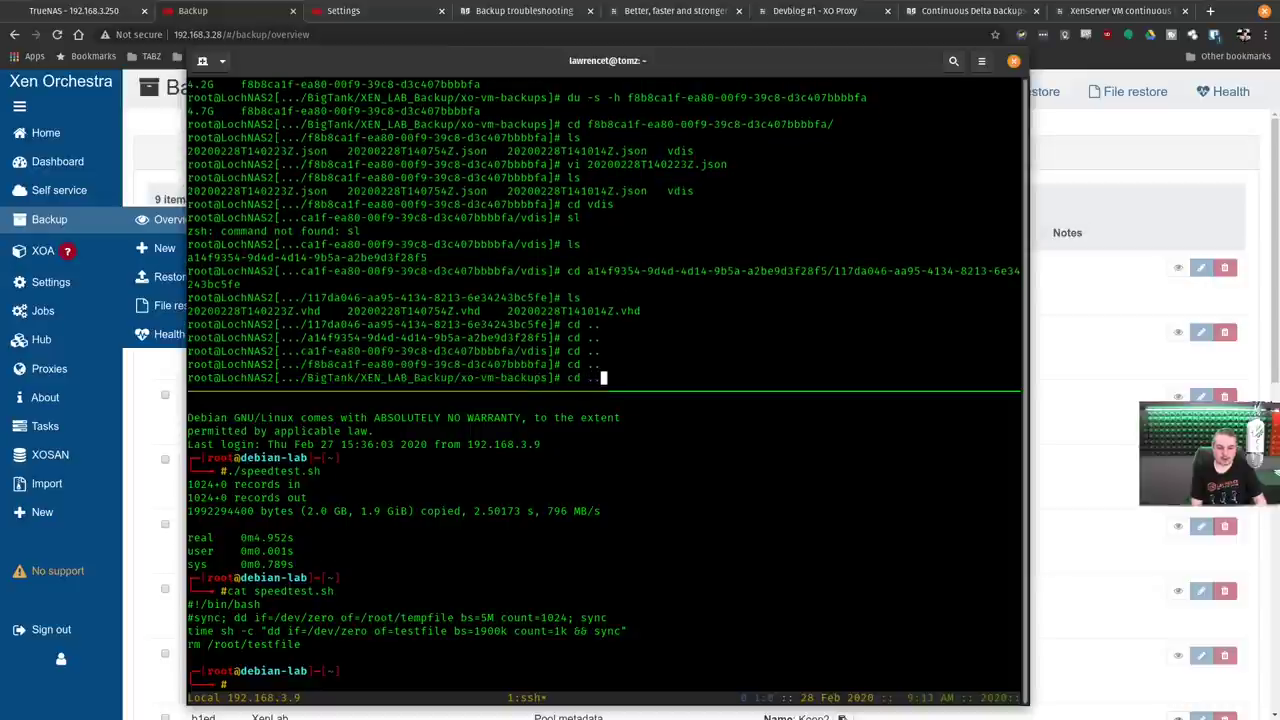
pyautogui.press('Return')
pyautogui.write('ls')
pyautogui.press('Return')
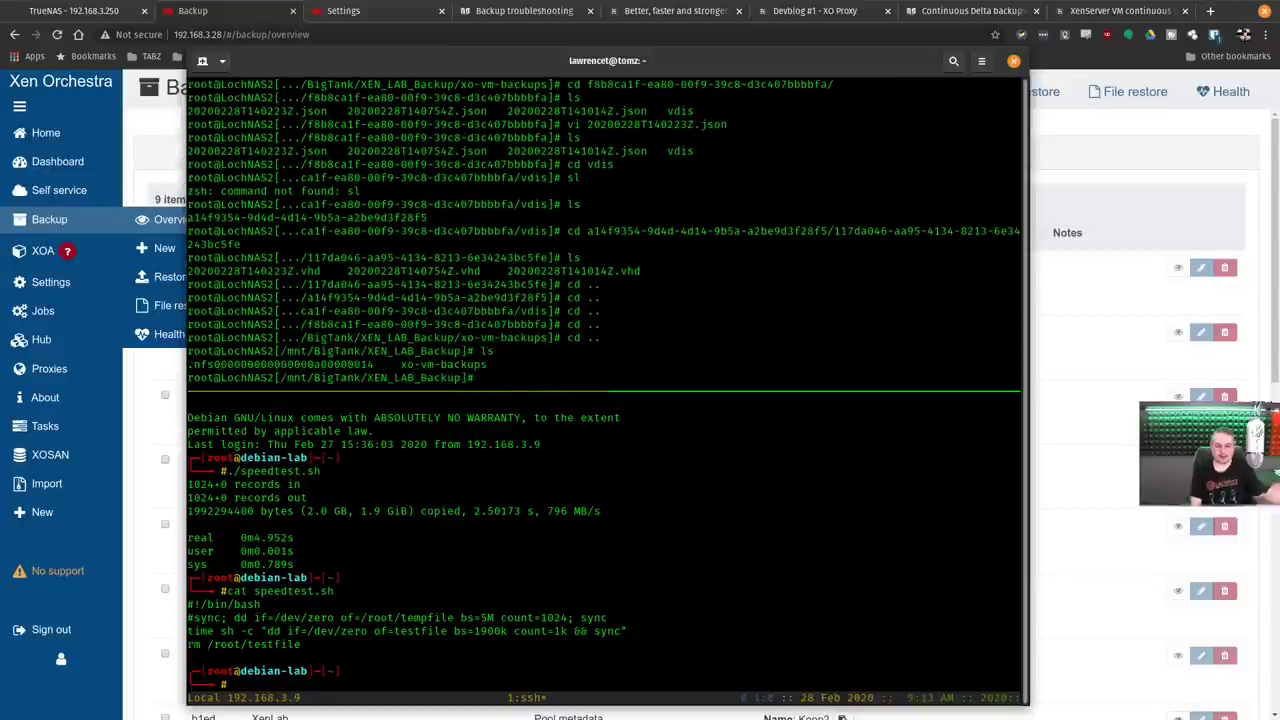
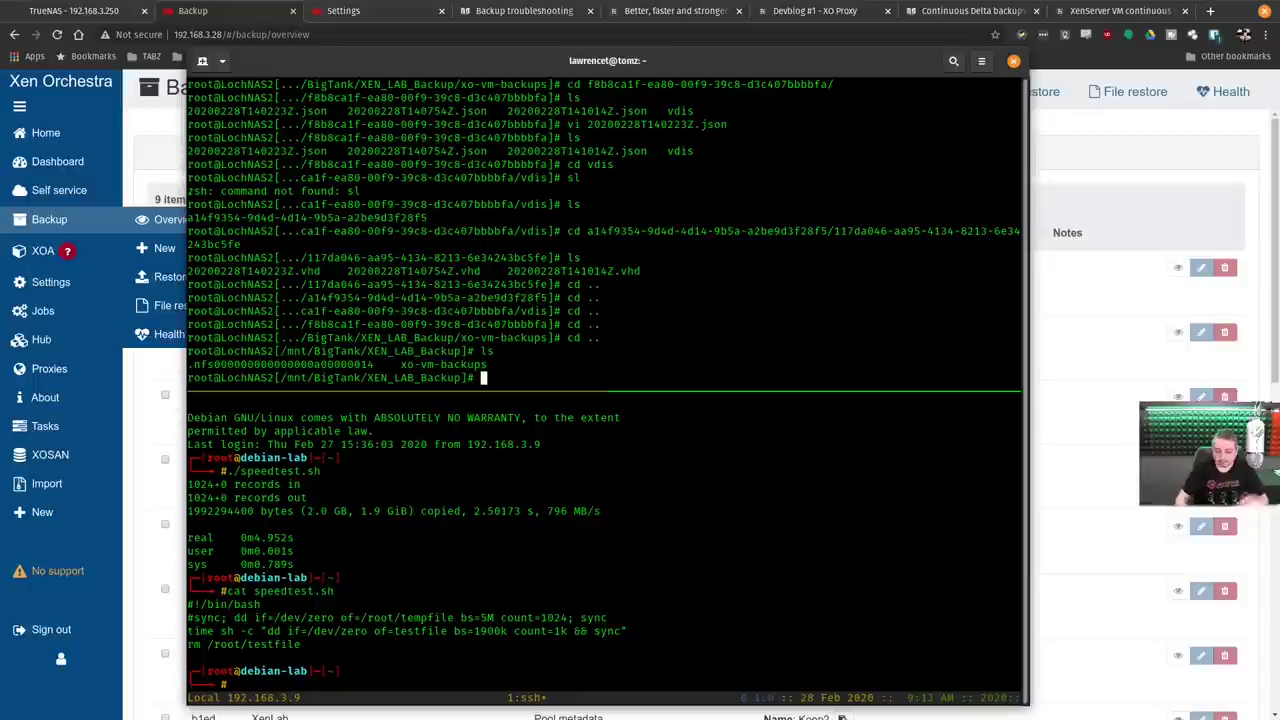
# Switch back to Xen Orchestra in the browser and run the 1 YouTube Demo backup job's Keep 4 Daily schedule.
pyautogui.click(646, 645)
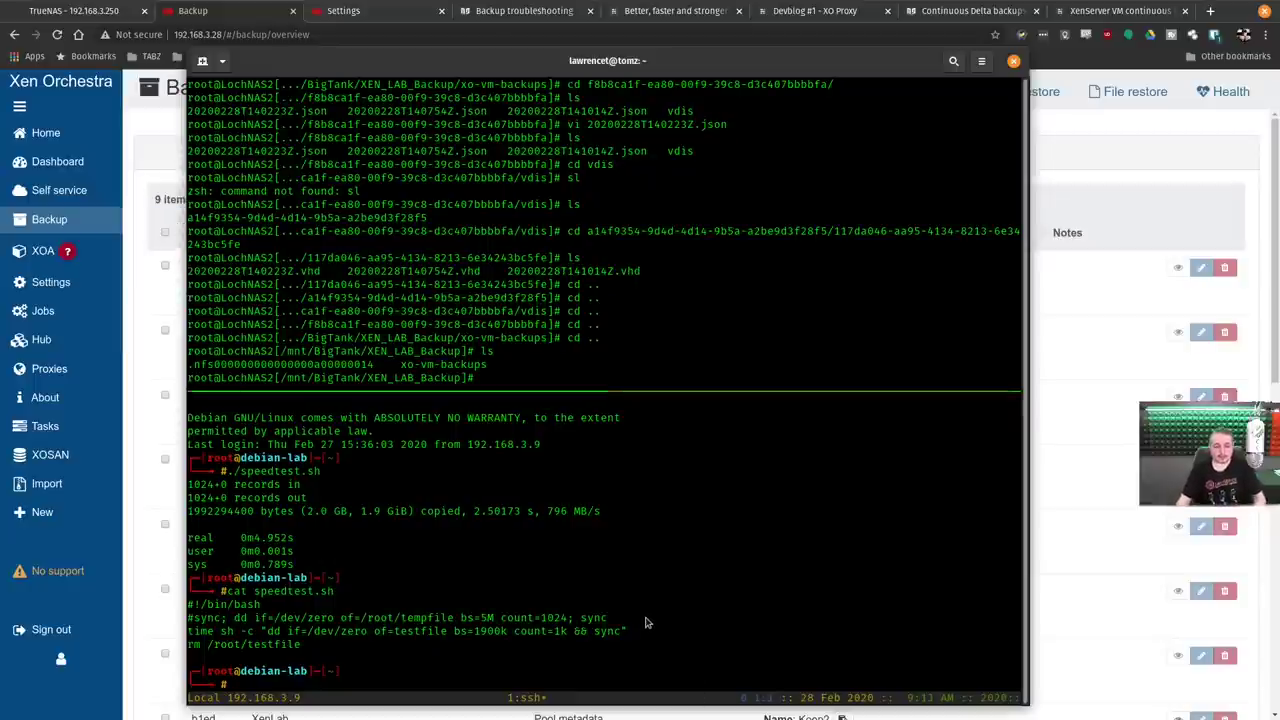
pyautogui.click(669, 369)
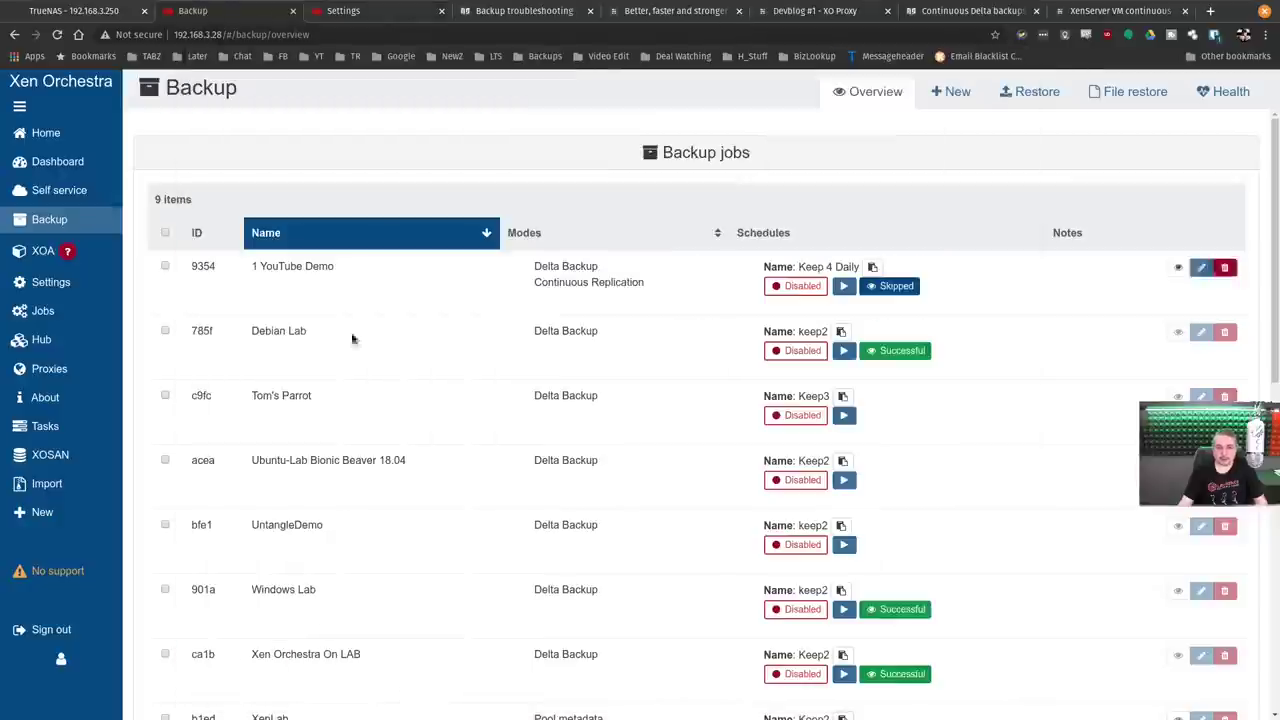
pyautogui.press('F12')
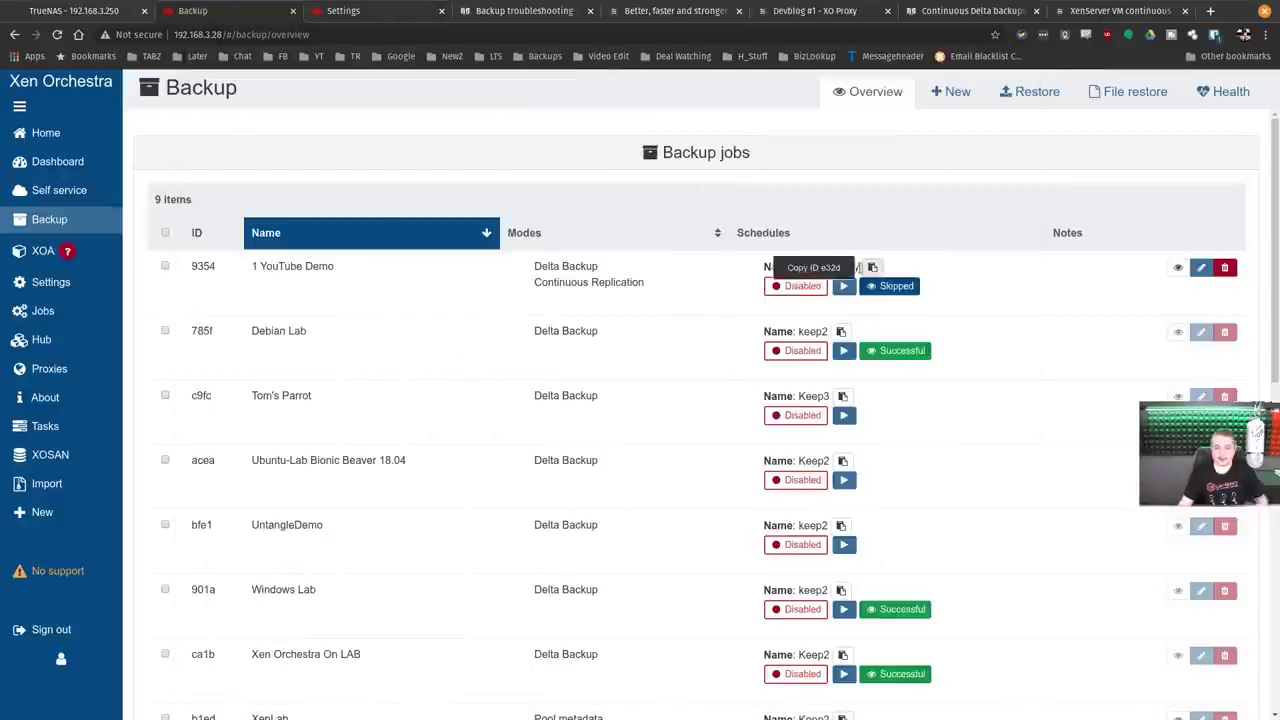
pyautogui.click(845, 287)
pyautogui.click(750, 192)
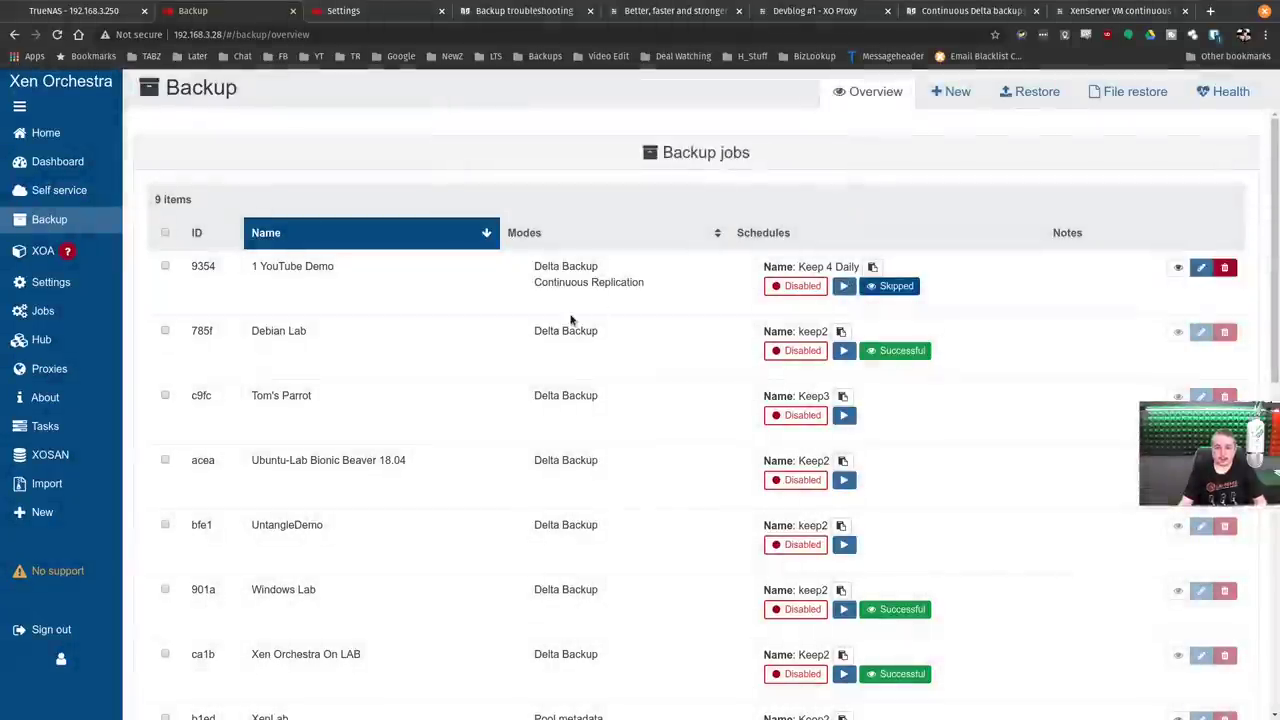
# Examine the details of the newest 1 YouTube Demo entry in the backup logs, then close them.
pyautogui.scroll(-6, 663, 391)
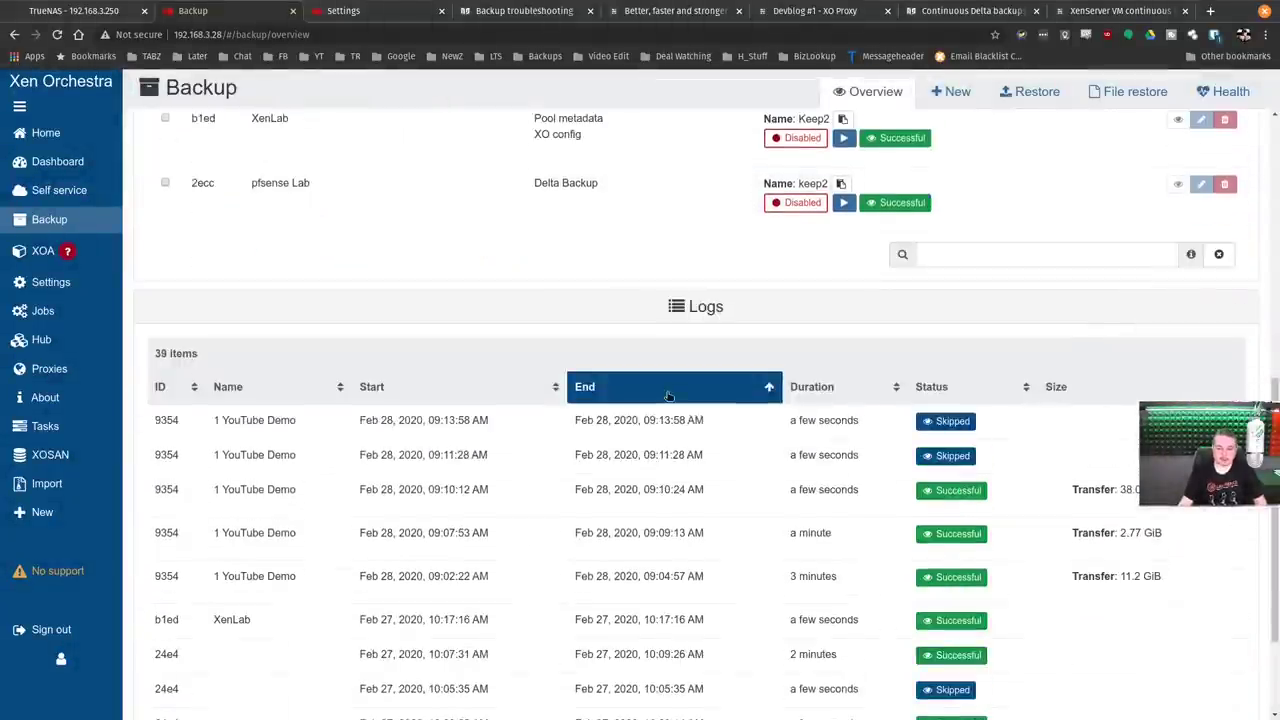
pyautogui.click(948, 421)
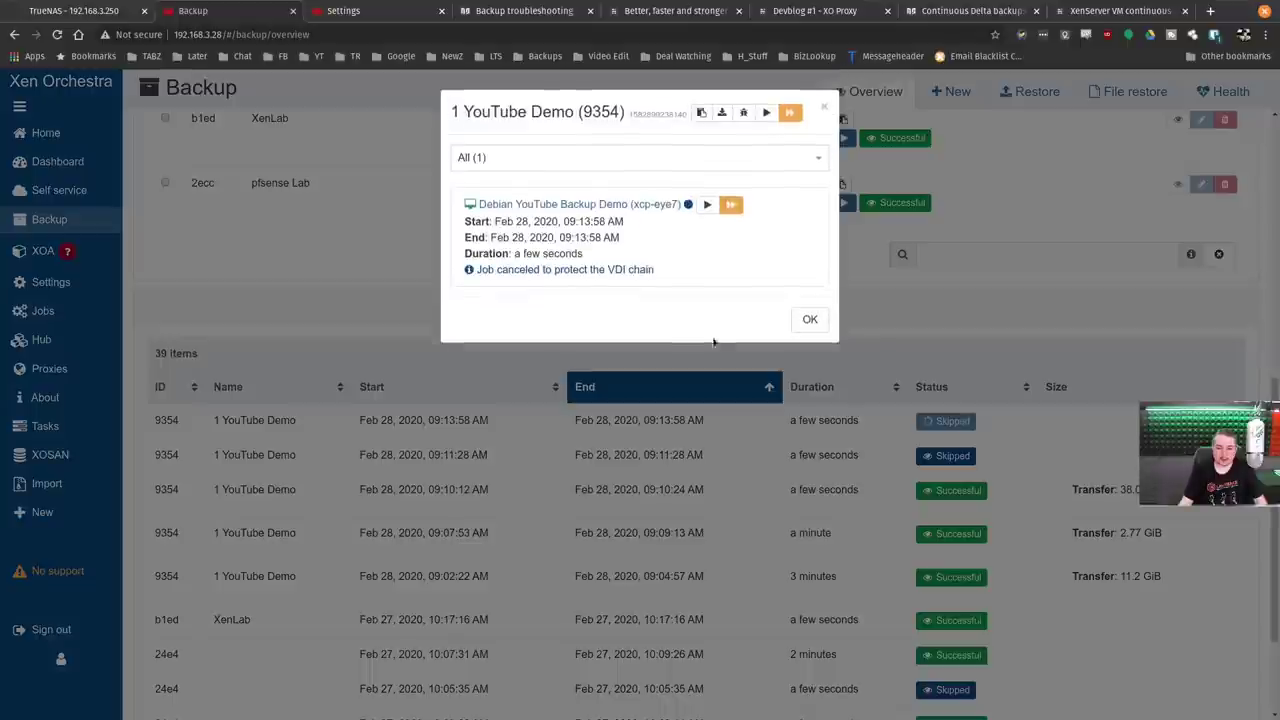
pyautogui.click(810, 304)
pyautogui.scroll(6, 366, 337)
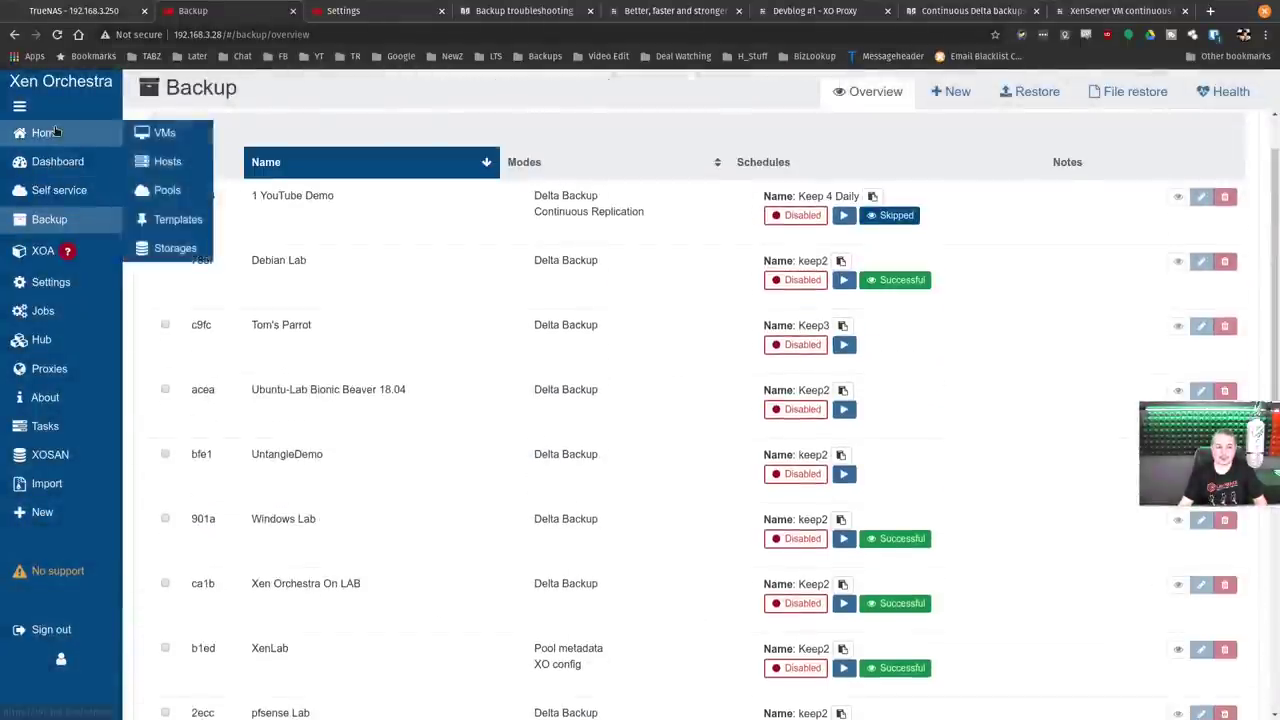
# Remove the running Debian YouTube Backup Demo VM and confirm its deletion.
pyautogui.click(43, 133)
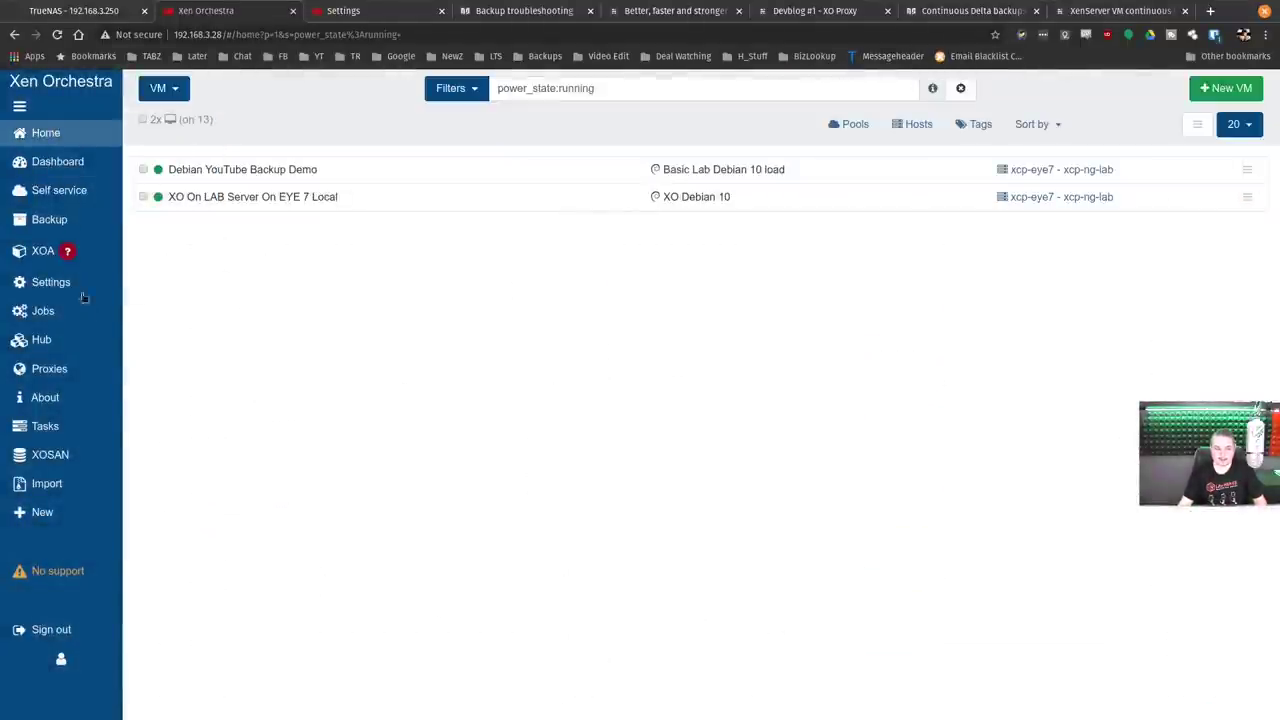
pyautogui.click(314, 171)
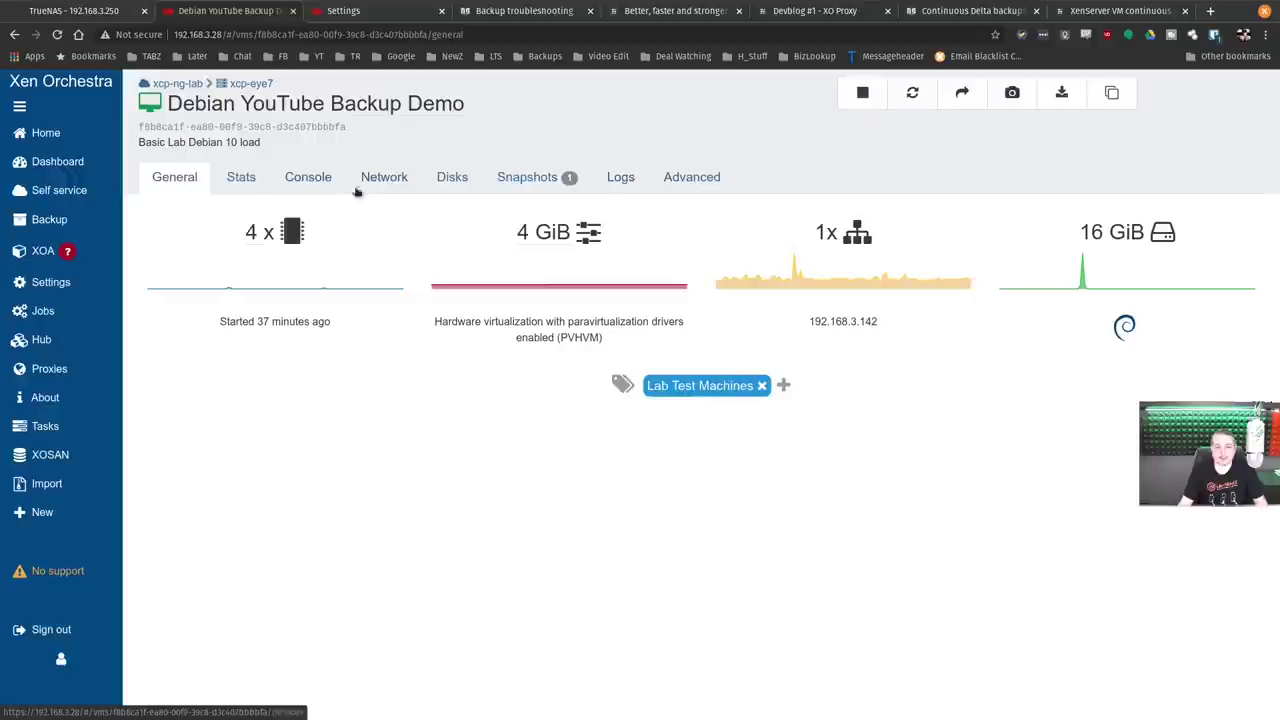
pyautogui.click(733, 176)
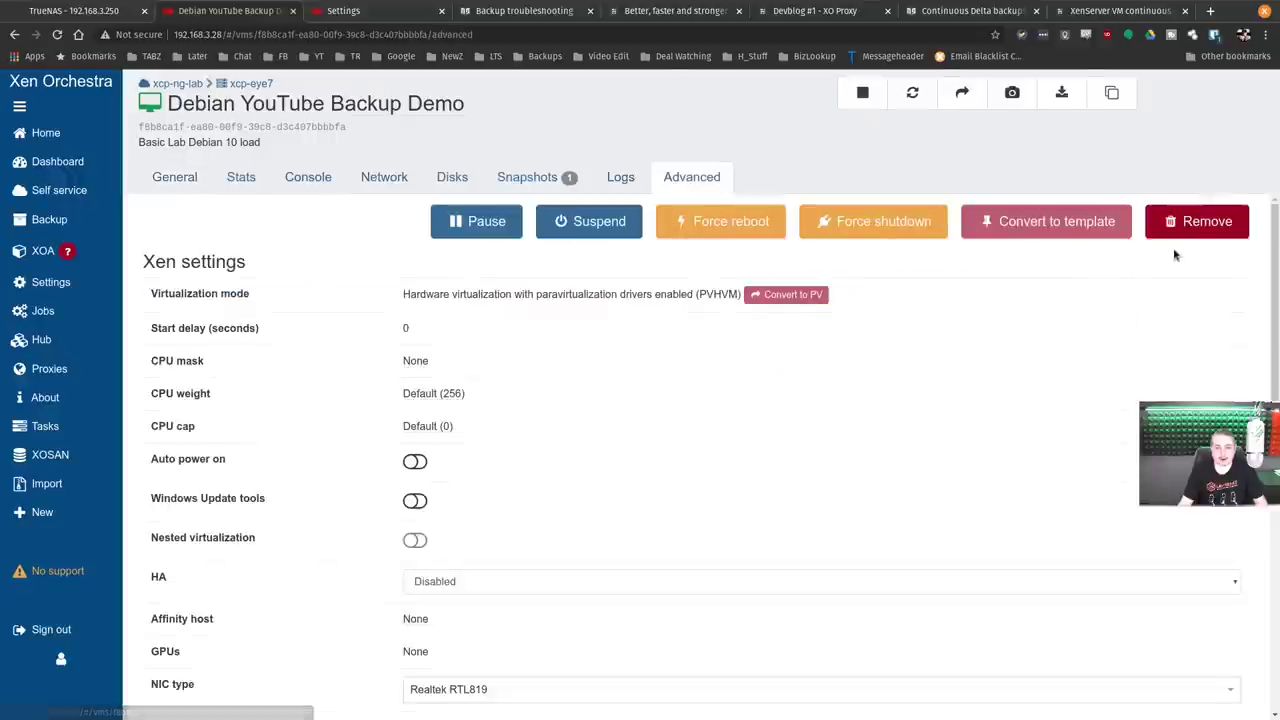
pyautogui.click(1207, 221)
pyautogui.click(750, 198)
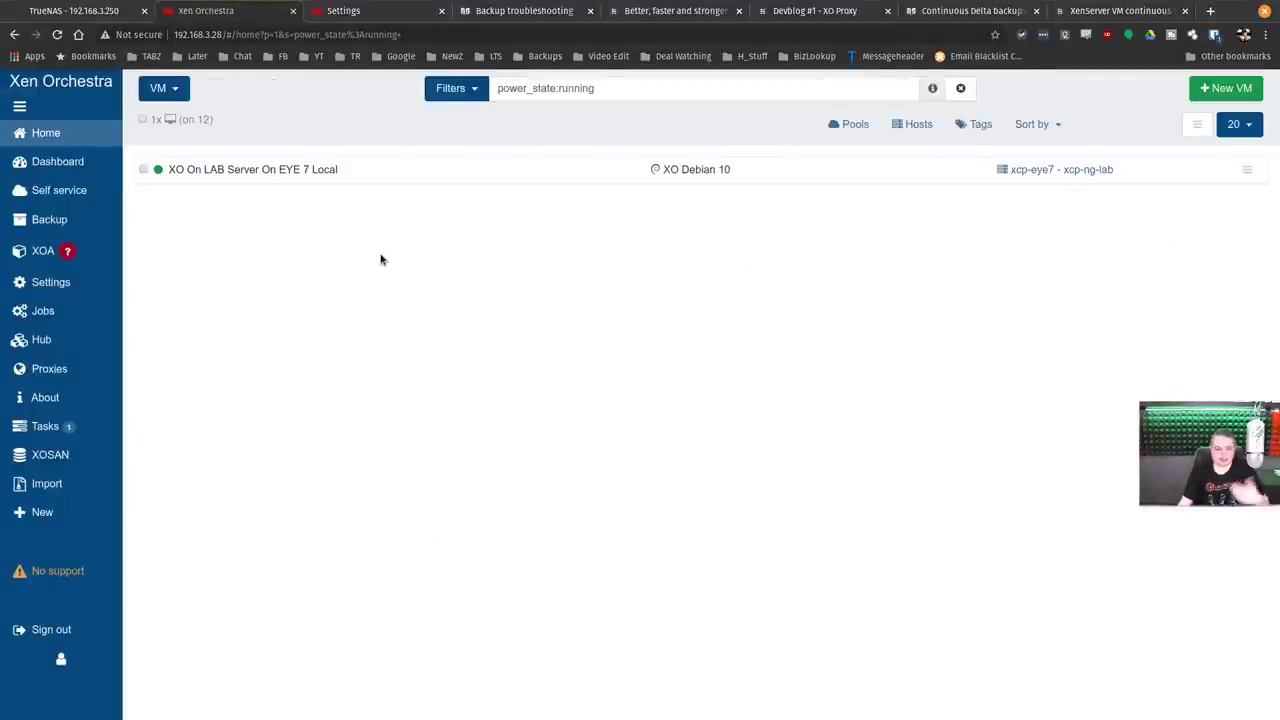
# Inspect the disks stored on the TrueNAS iSCSI storage repository.
pyautogui.moveTo(90, 133)
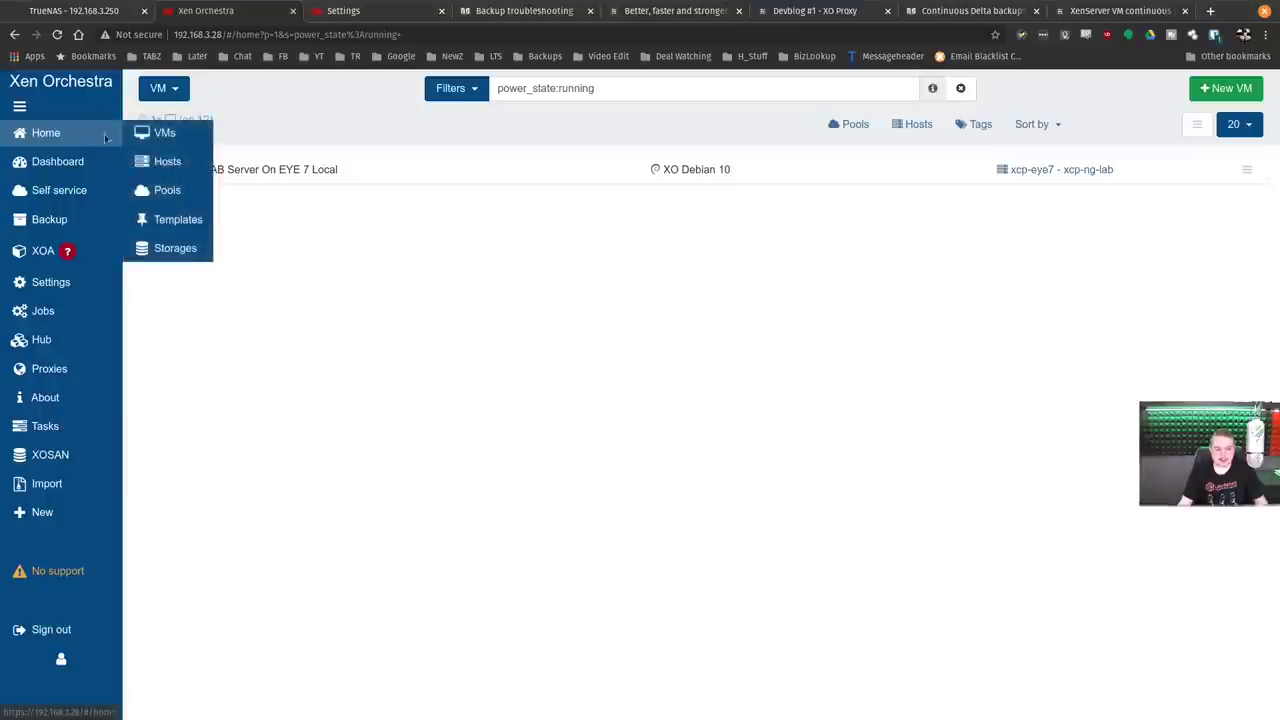
pyautogui.click(166, 248)
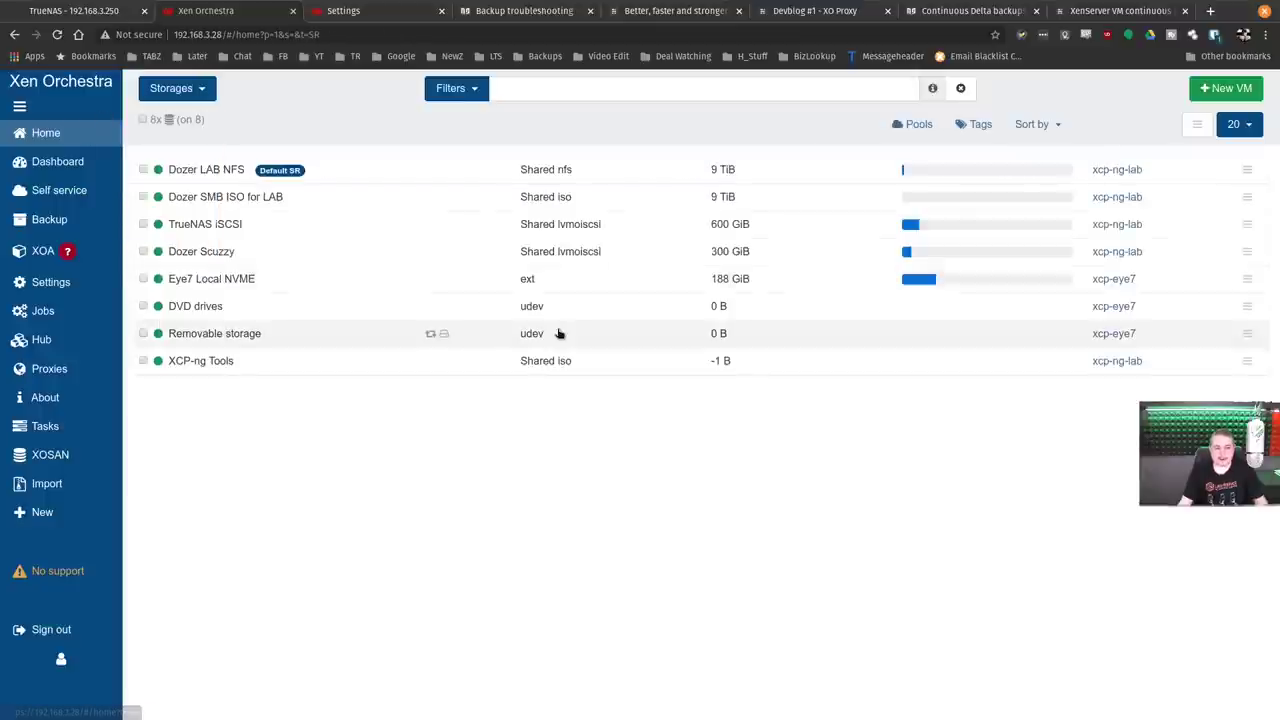
pyautogui.click(237, 223)
pyautogui.click(296, 170)
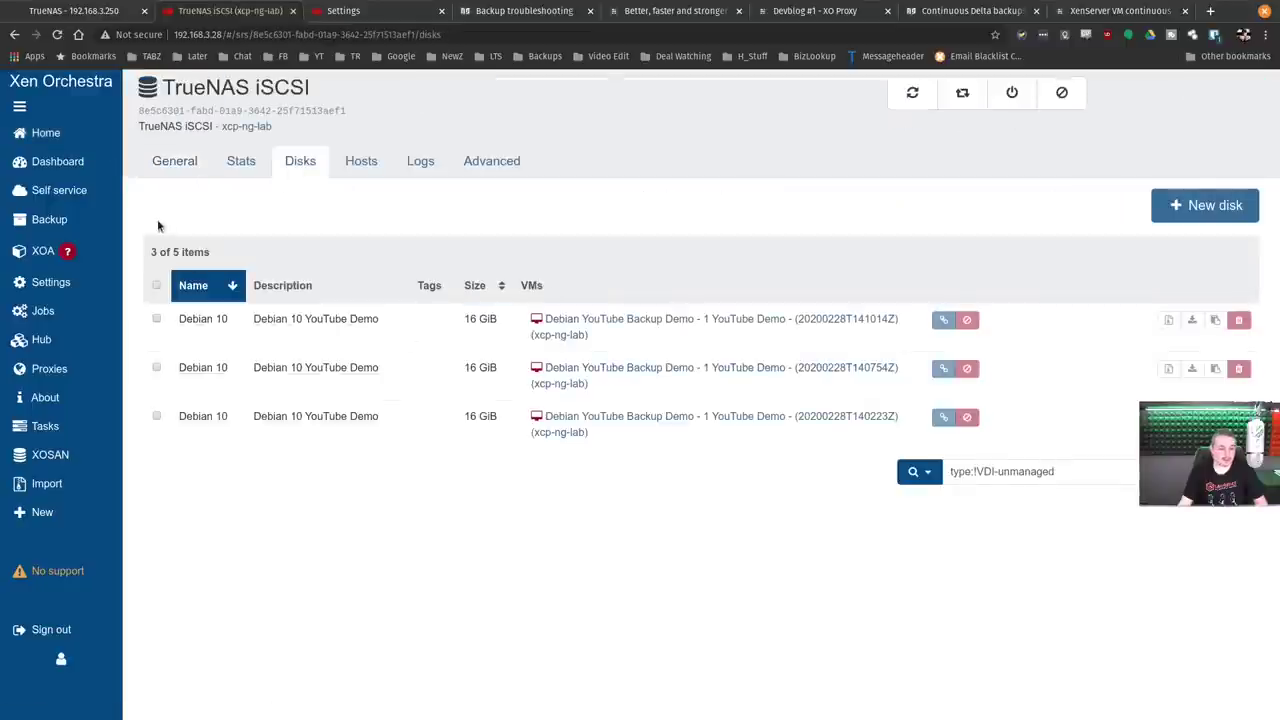
# Return to the VM list and set its filter to None to include stopped machines.
pyautogui.moveTo(88, 153)
pyautogui.click(46, 133)
pyautogui.click(452, 88)
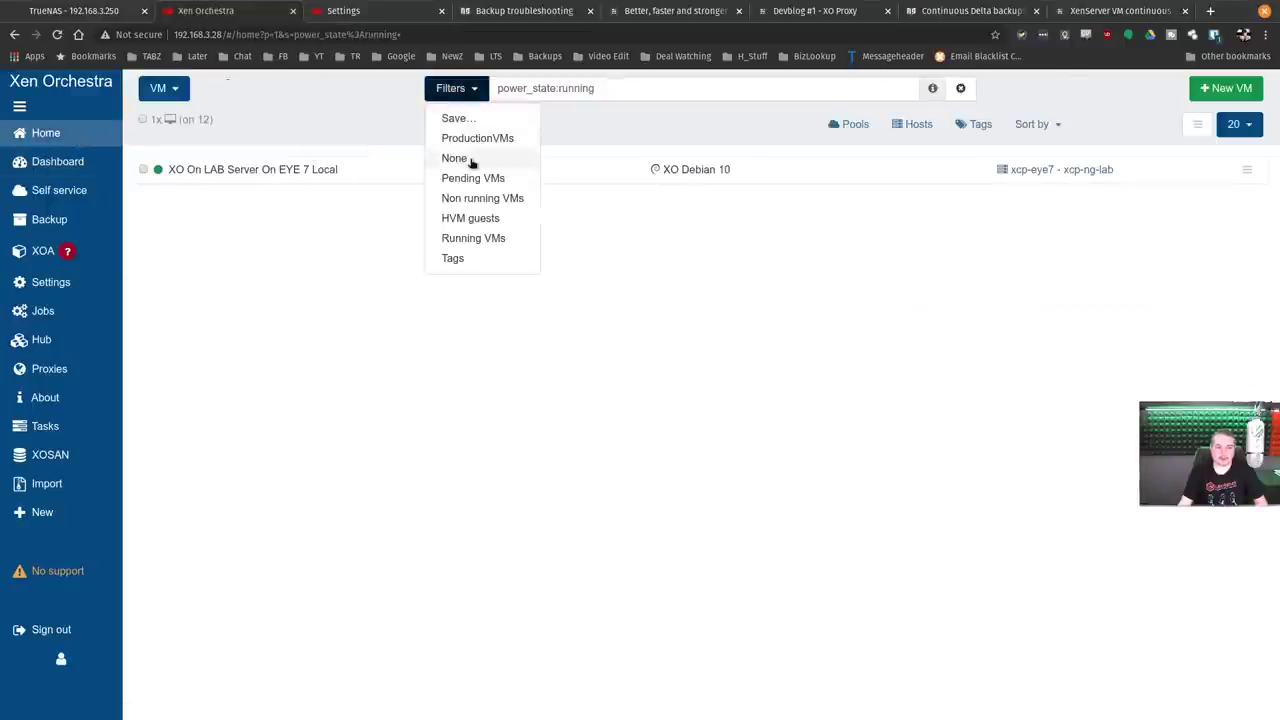
pyautogui.click(458, 157)
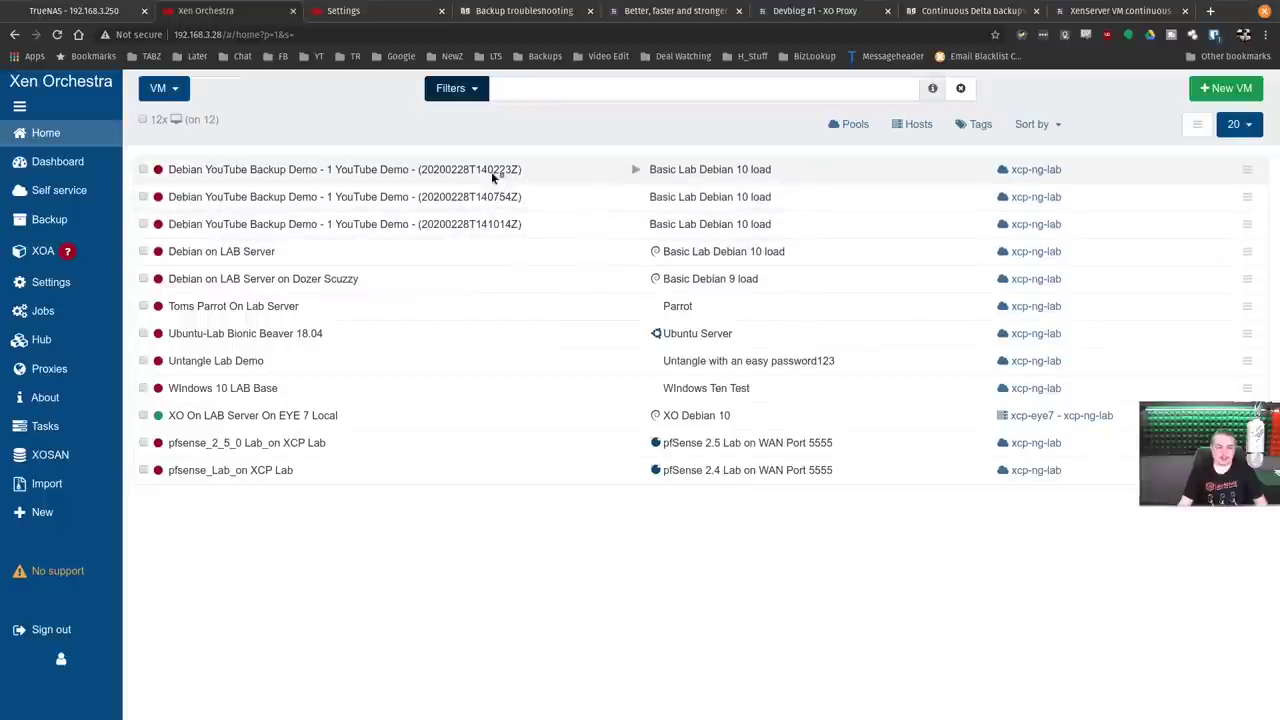
# Force start the replicated Debian YouTube Backup Demo VM stamped 20200228T140223Z.
pyautogui.click(392, 172)
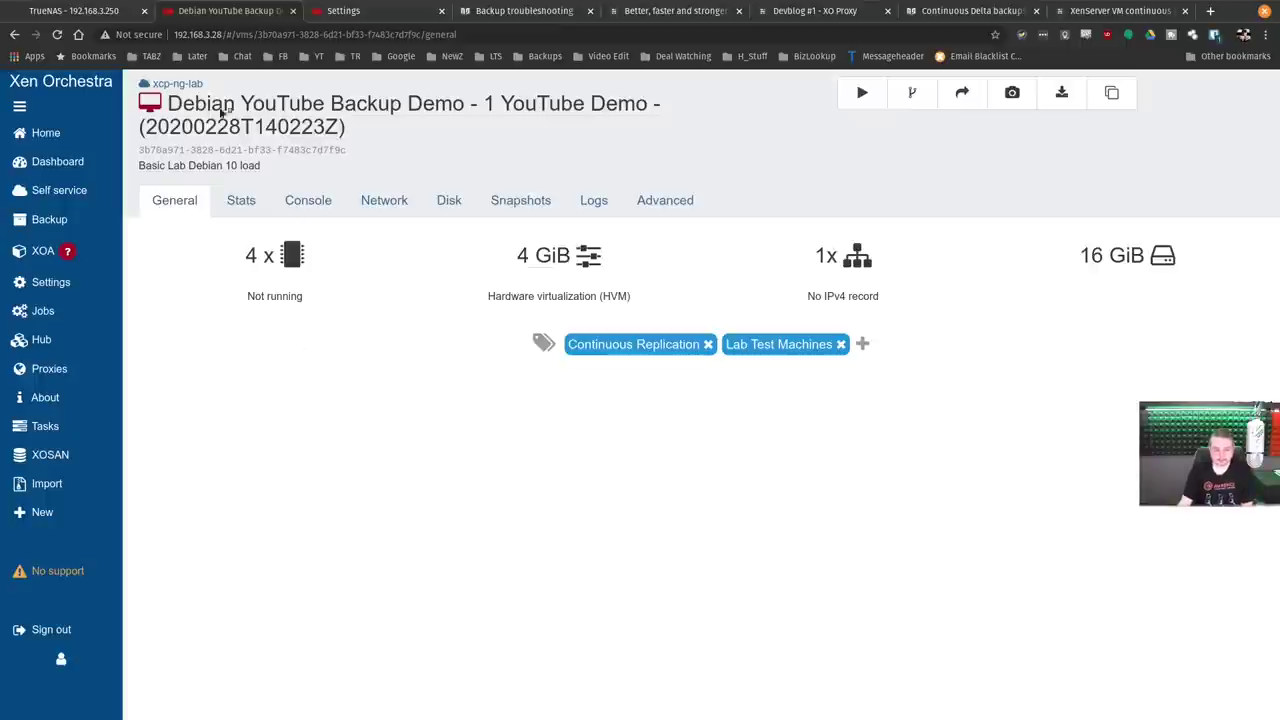
pyautogui.click(860, 92)
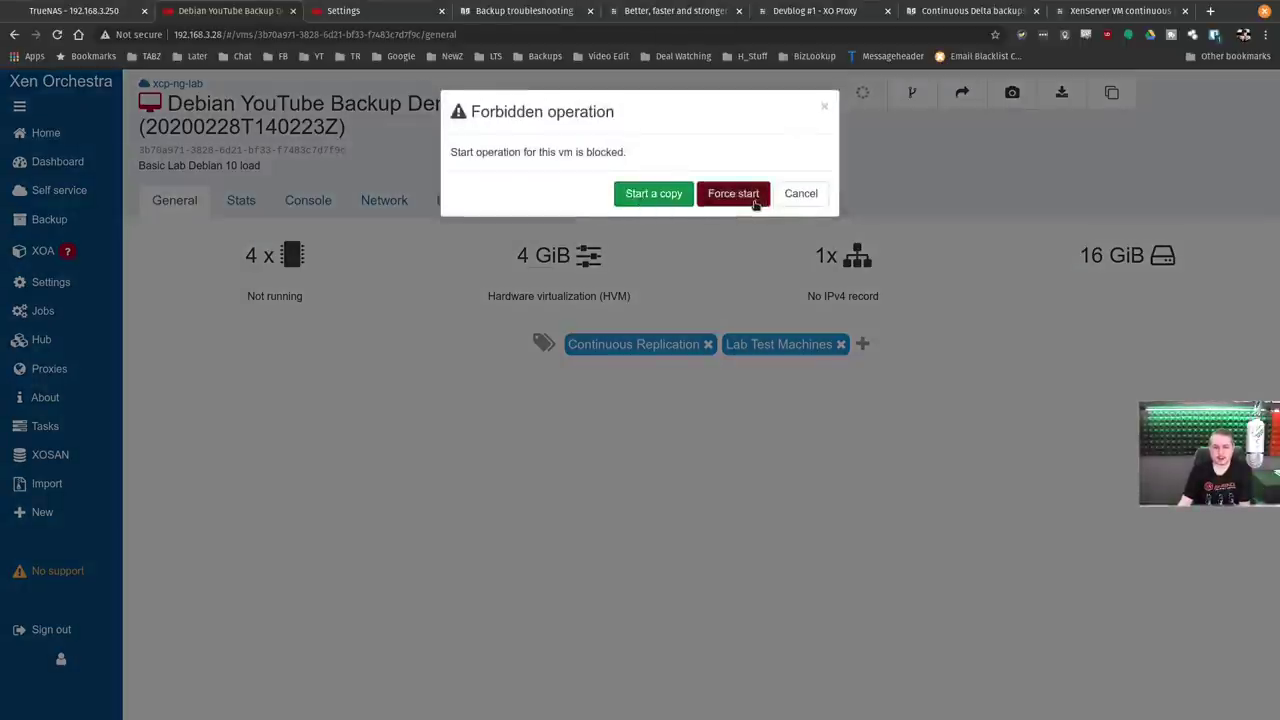
pyautogui.click(754, 200)
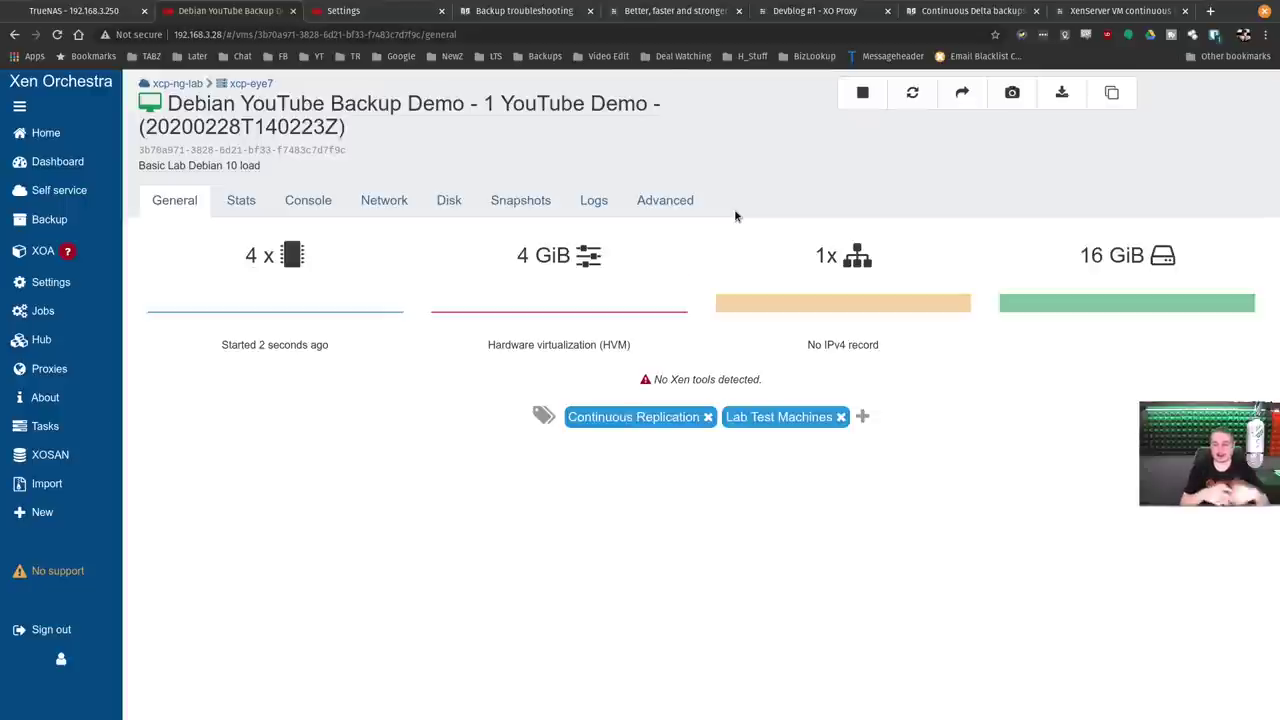
# Check the started replica's network details and its console boot screen.
pyautogui.click(403, 201)
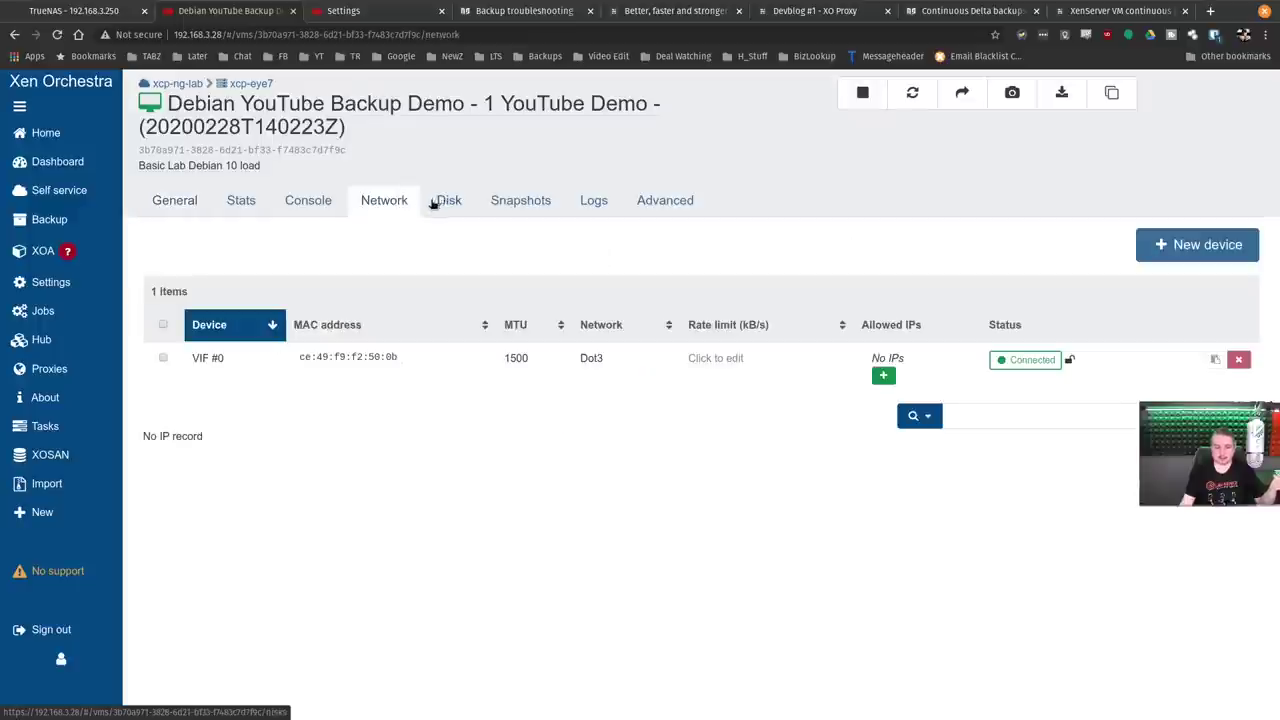
pyautogui.click(308, 200)
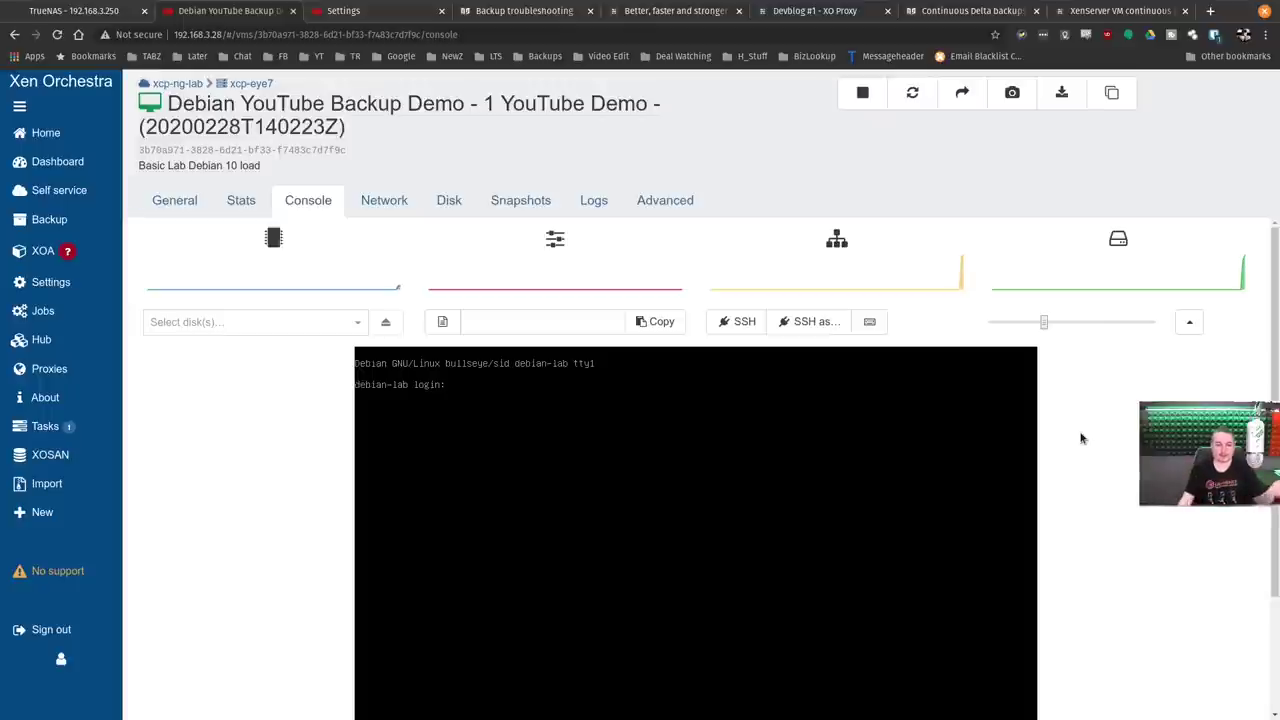
pyautogui.click(400, 205)
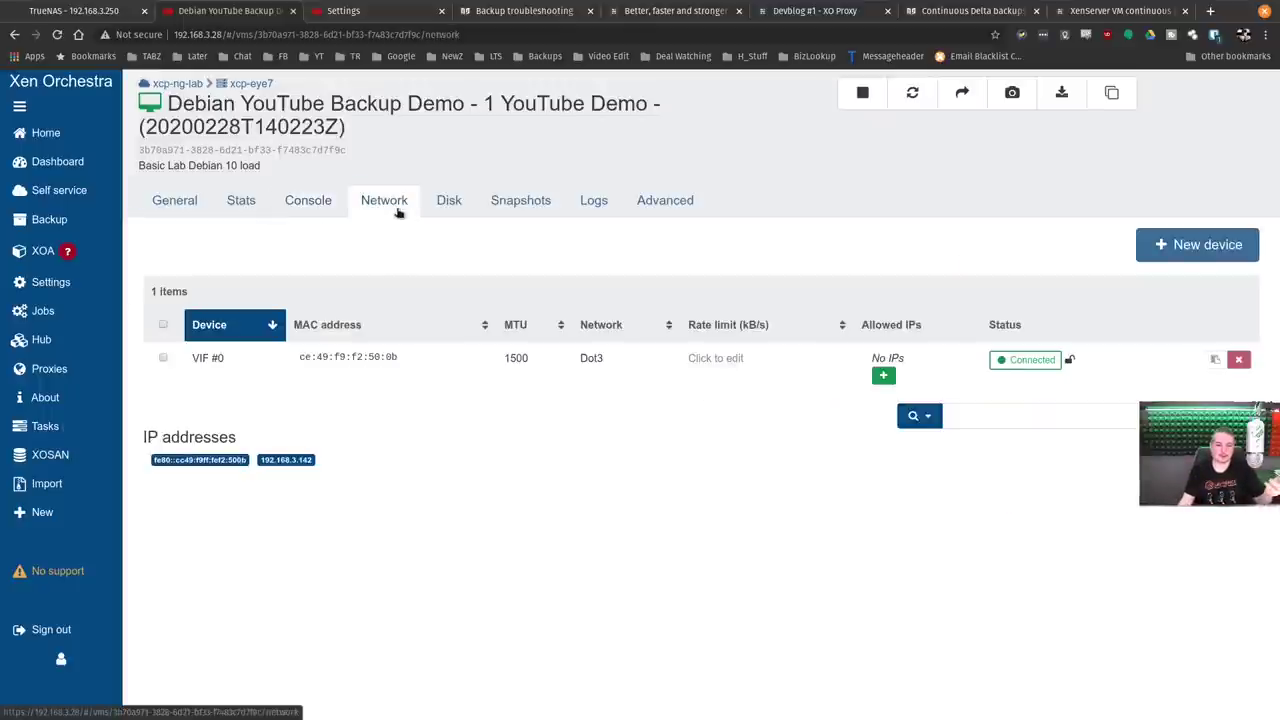
pyautogui.press('super+shift+Right')
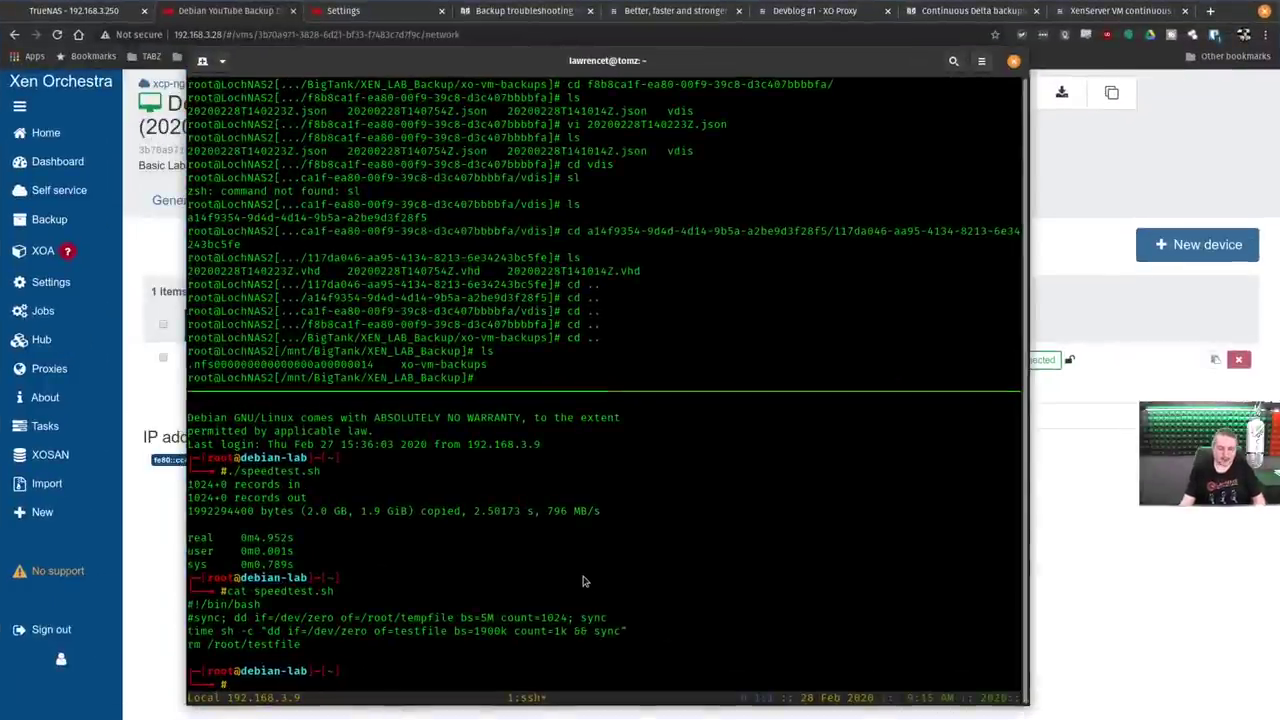
pyautogui.press('Return')
pyautogui.press('Up')
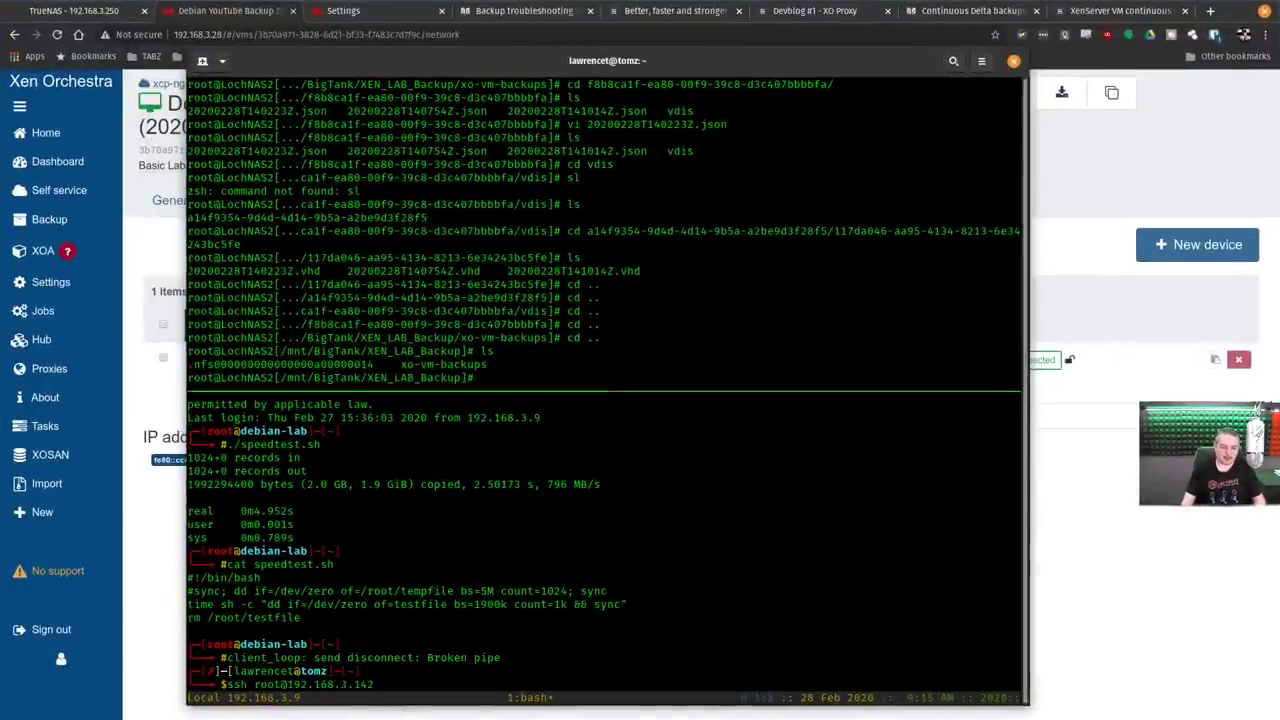
pyautogui.press('Return')
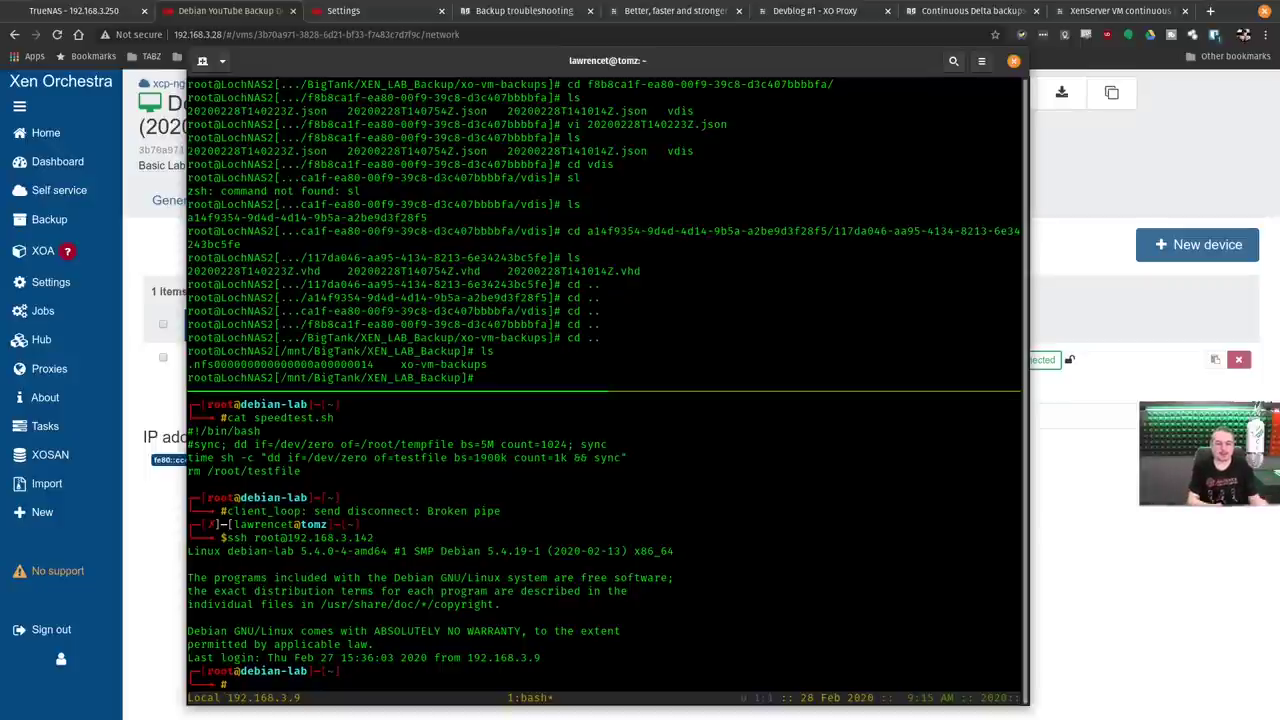
pyautogui.click(1155, 191)
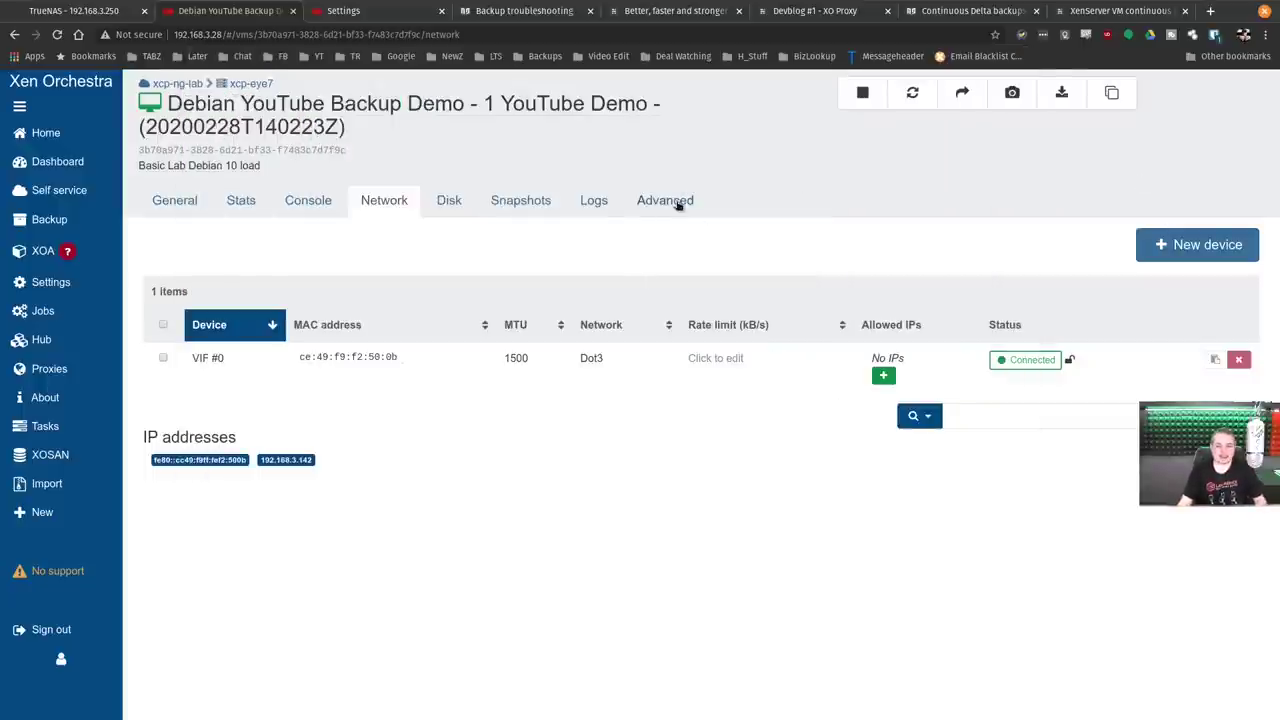
# Rename the running replica VM to Debian YouTube Backup Demo by removing the job name and timestamp suffix.
pyautogui.click(387, 100)
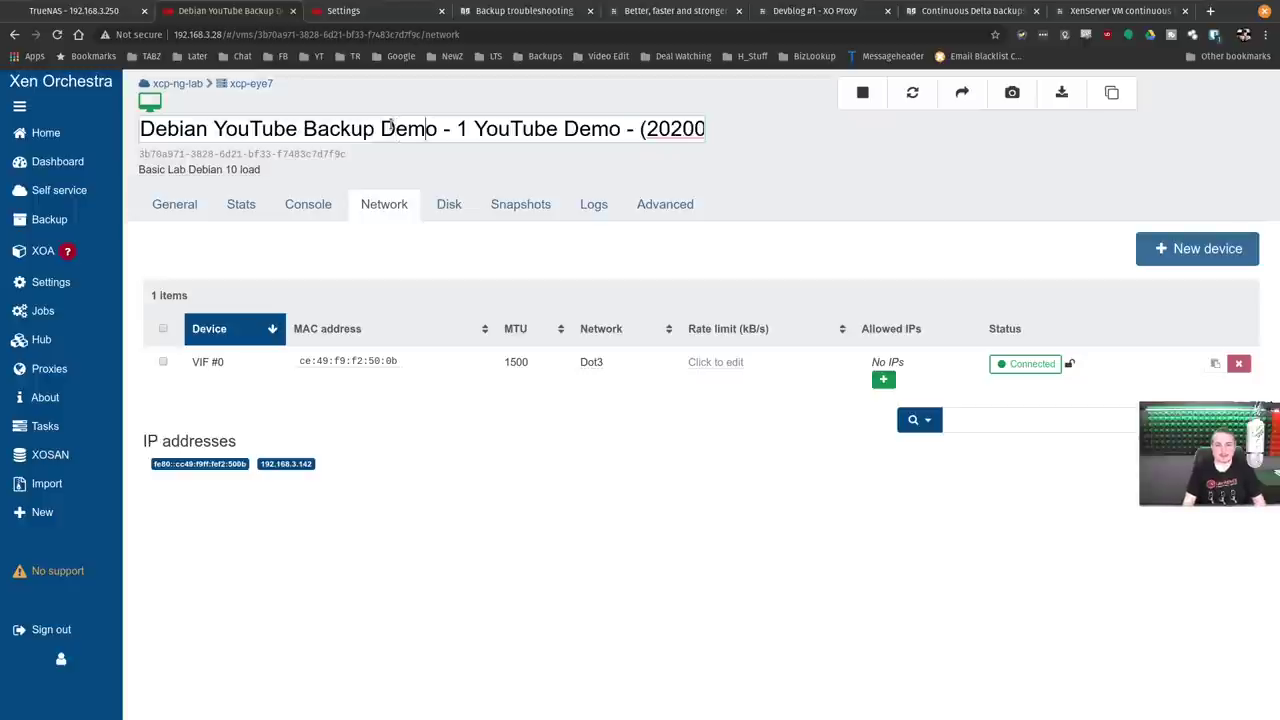
pyautogui.hotkey('shift', 'End')
pyautogui.press('Delete')
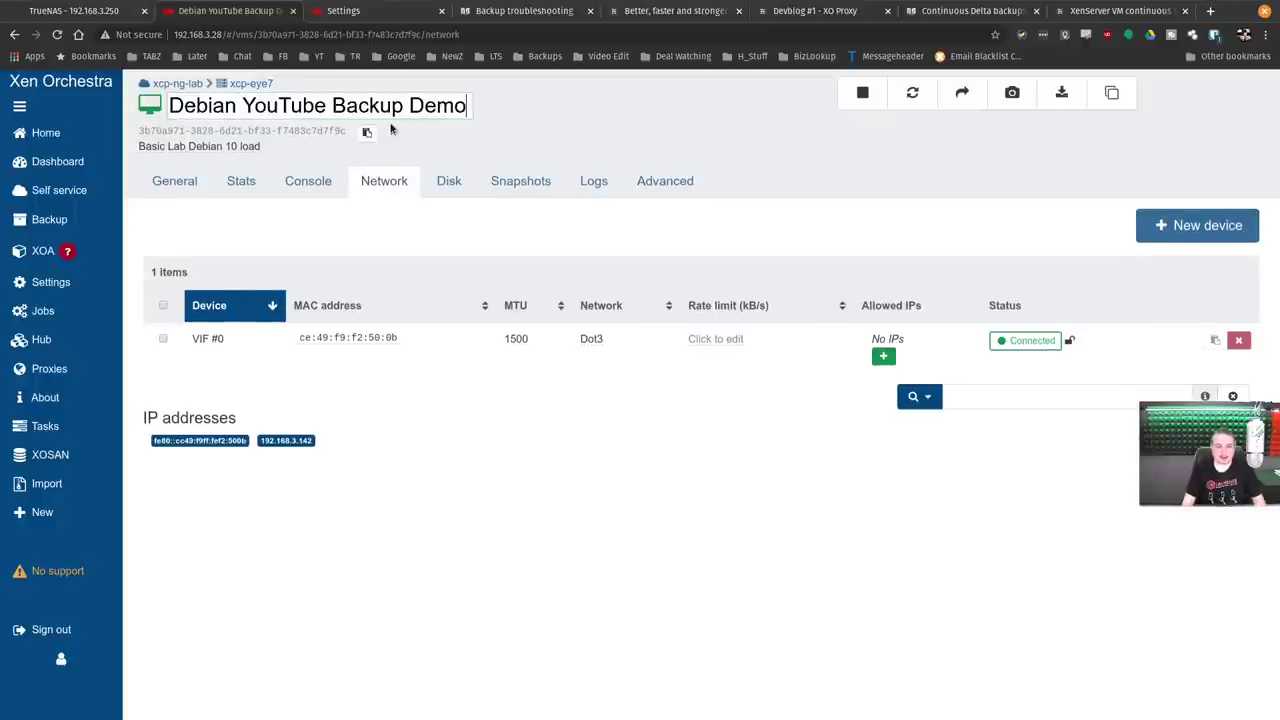
pyautogui.press('Return')
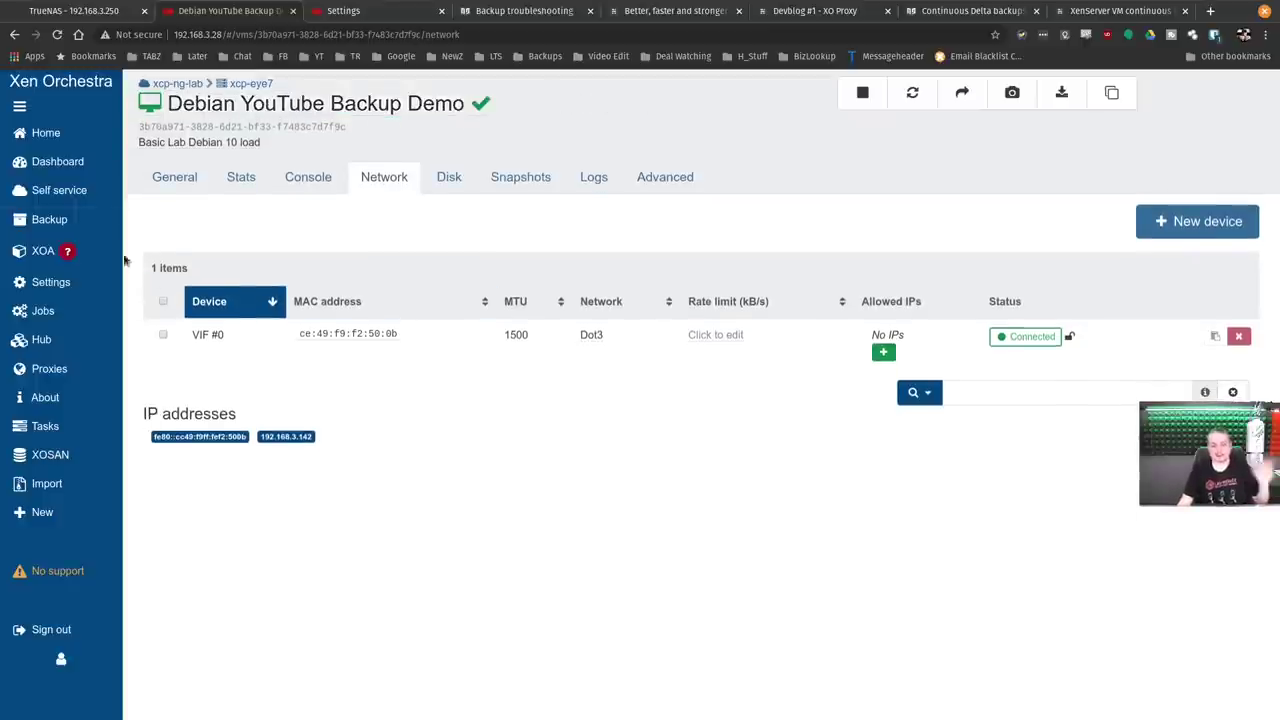
# Replace the missing VM in the 1 YouTube Demo backup job with Debian YouTube Backup Demo (xcp-eye7) and save the job.
pyautogui.moveTo(60, 219)
pyautogui.click(175, 218)
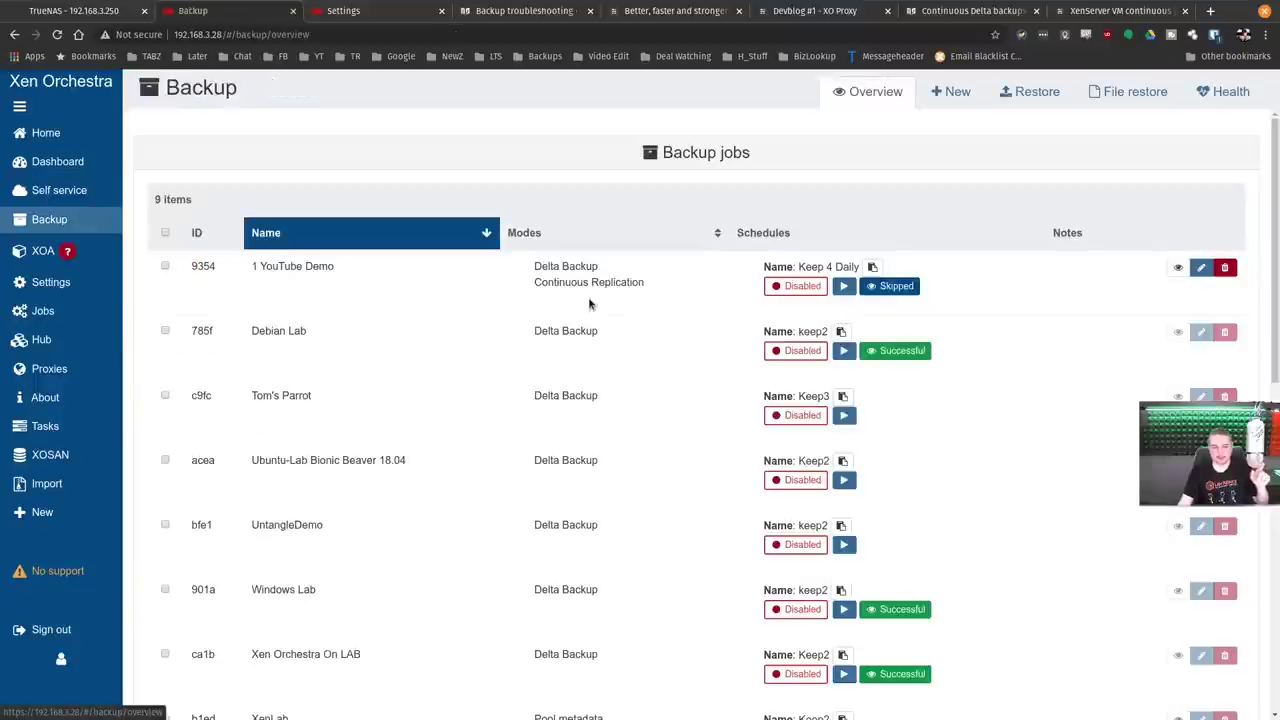
pyautogui.click(1201, 270)
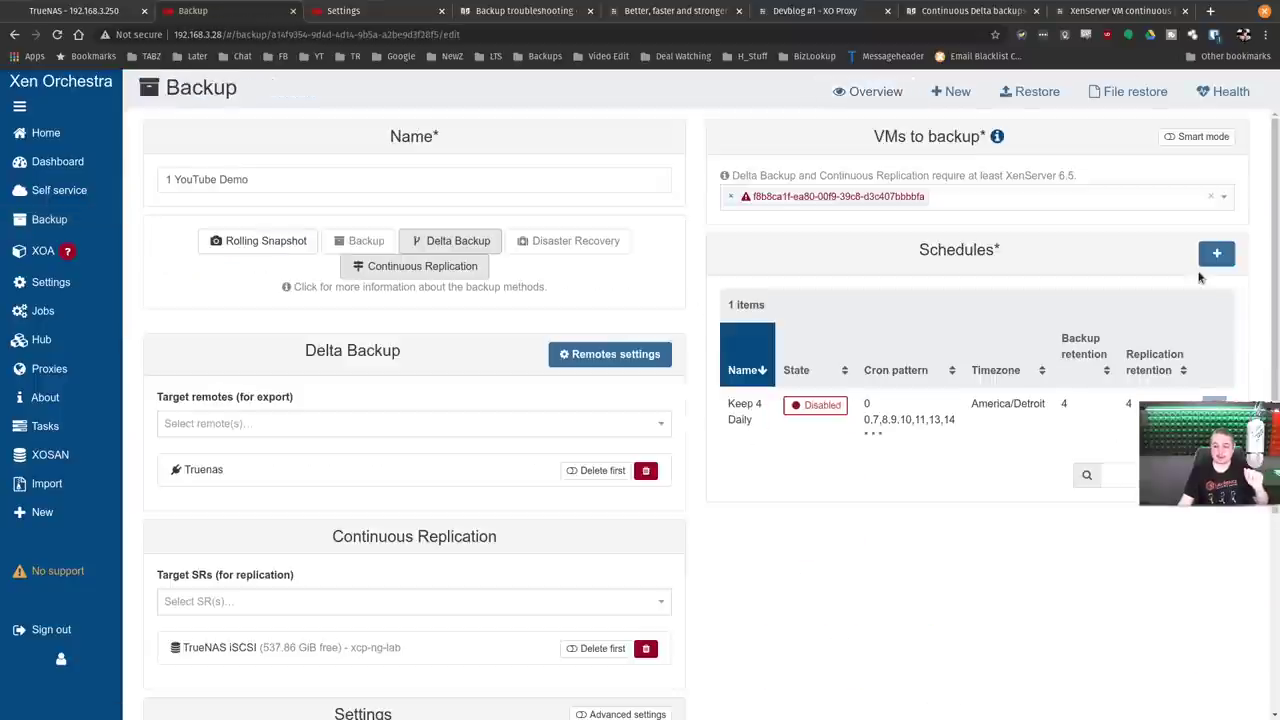
pyautogui.click(731, 197)
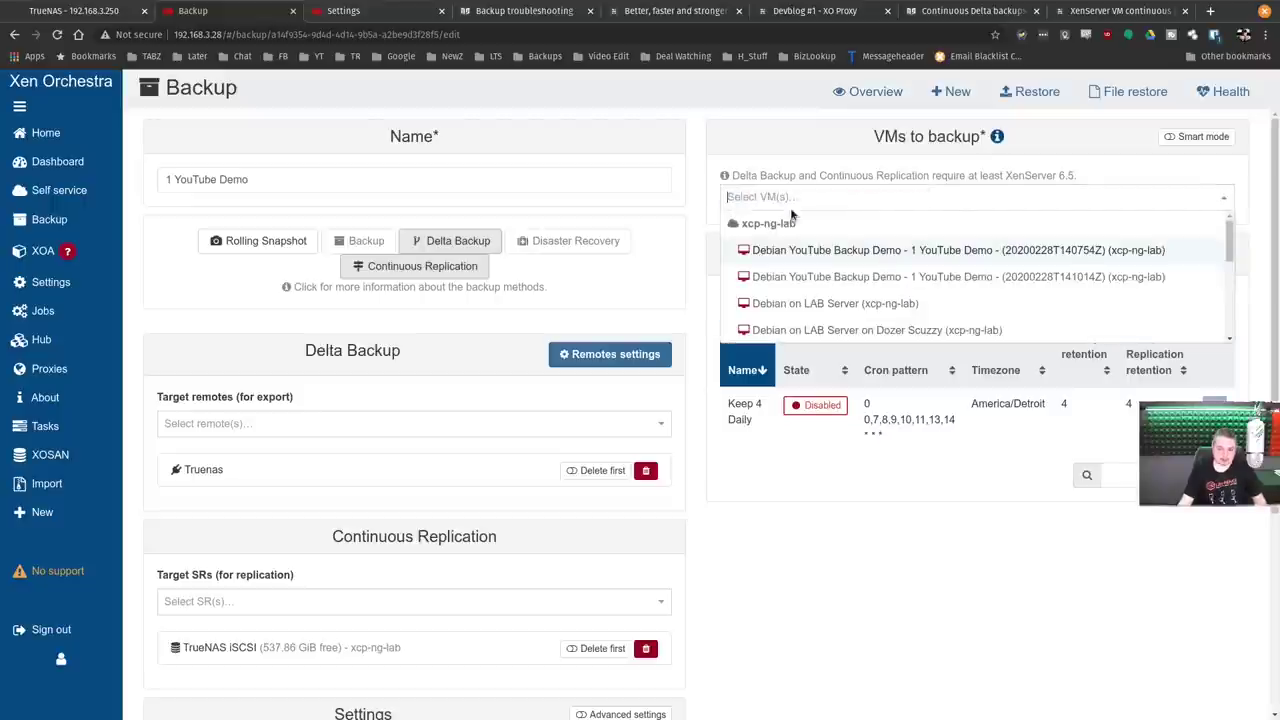
pyautogui.scroll(-6, 800, 260)
pyautogui.click(860, 308)
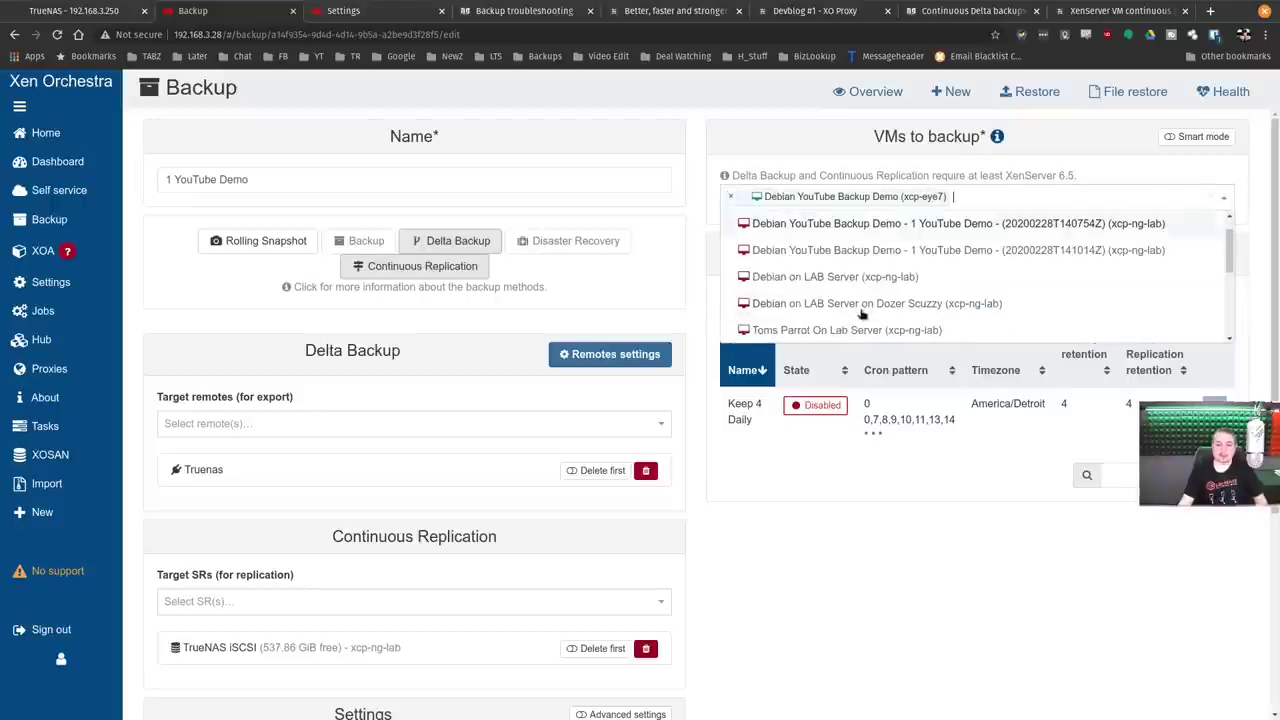
pyautogui.click(996, 492)
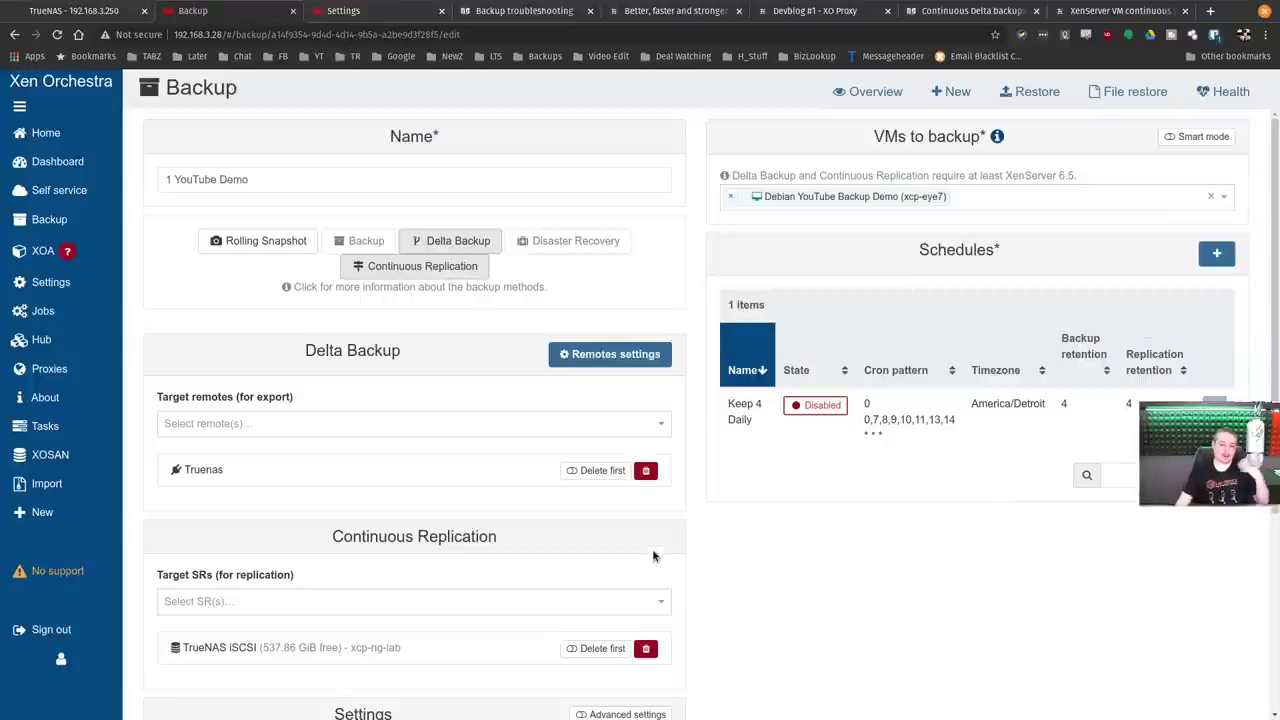
pyautogui.scroll(-5, 700, 540)
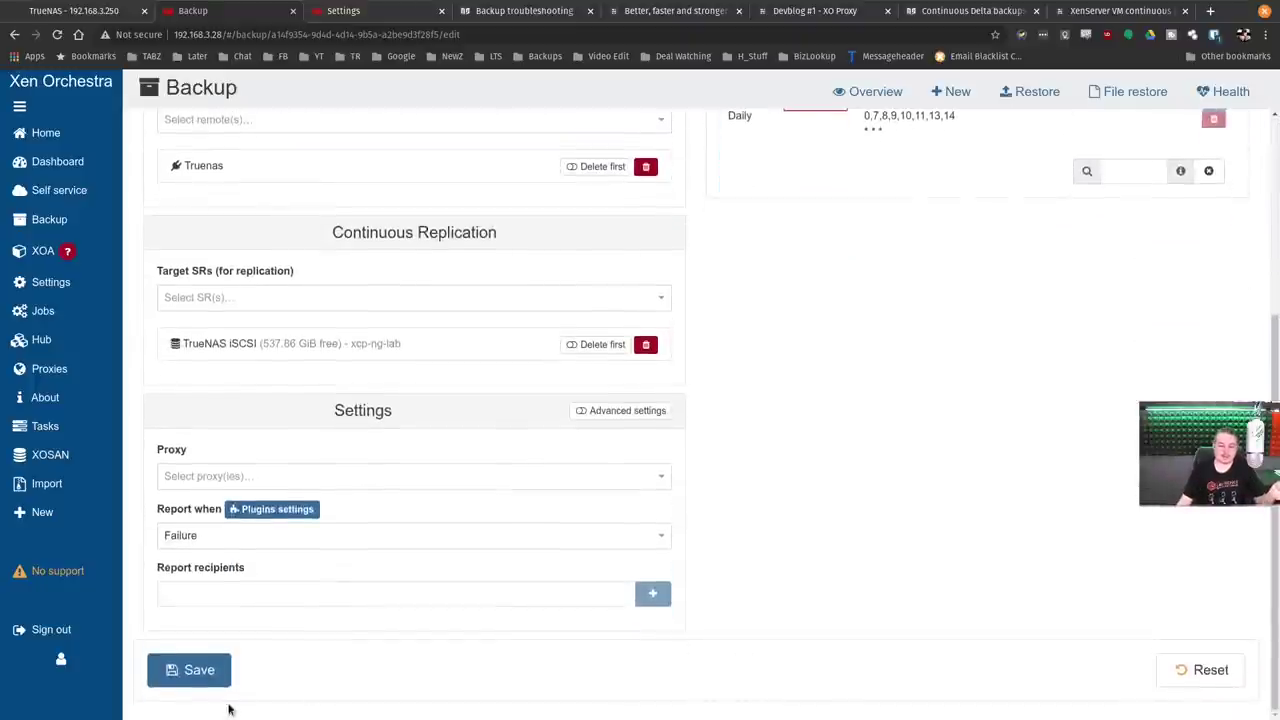
pyautogui.click(215, 678)
pyautogui.scroll(3, 720, 504)
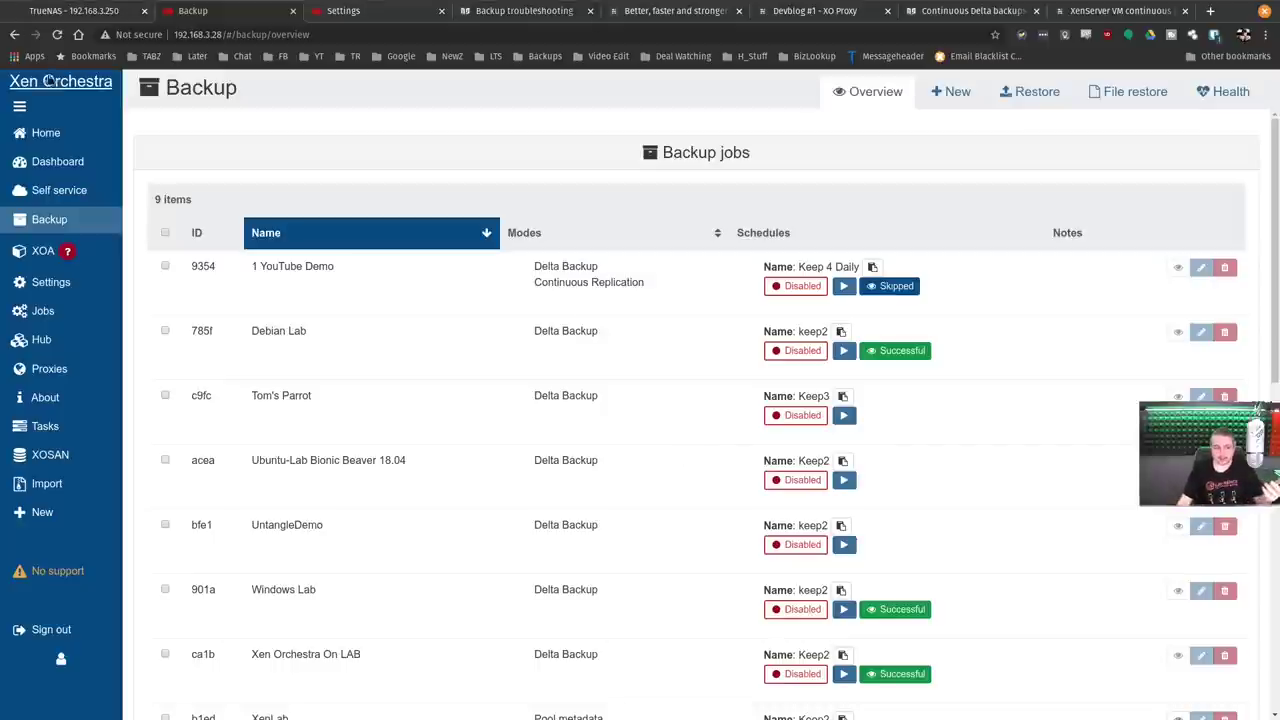
# Remove the running Debian YouTube Backup Demo VM from its advanced settings and confirm the deletion.
pyautogui.click(76, 138)
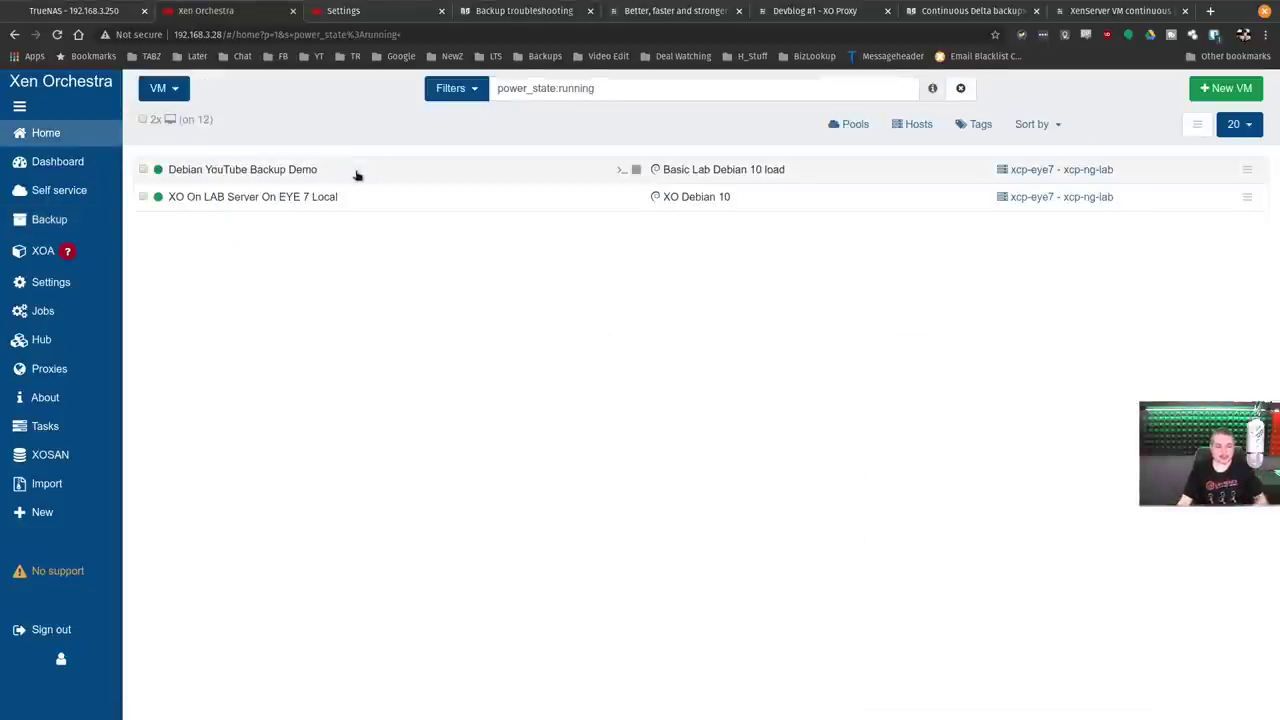
pyautogui.click(213, 170)
pyautogui.click(667, 178)
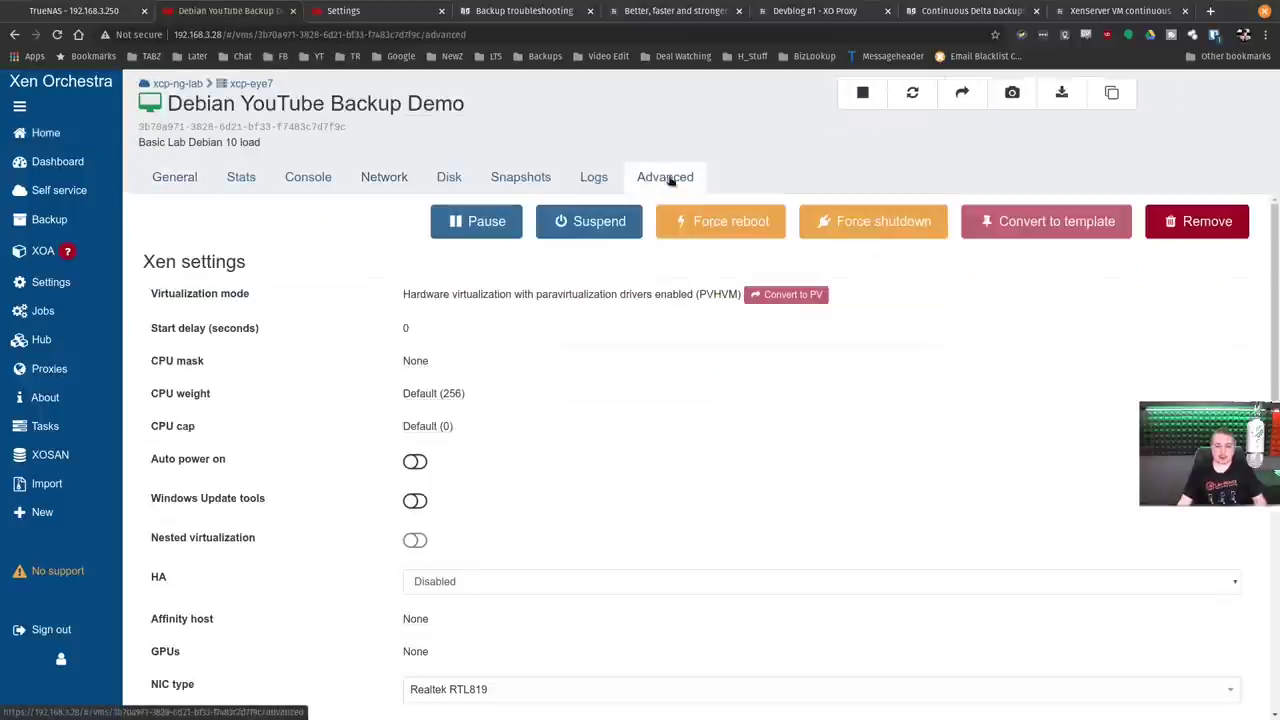
pyautogui.click(1192, 228)
pyautogui.click(750, 195)
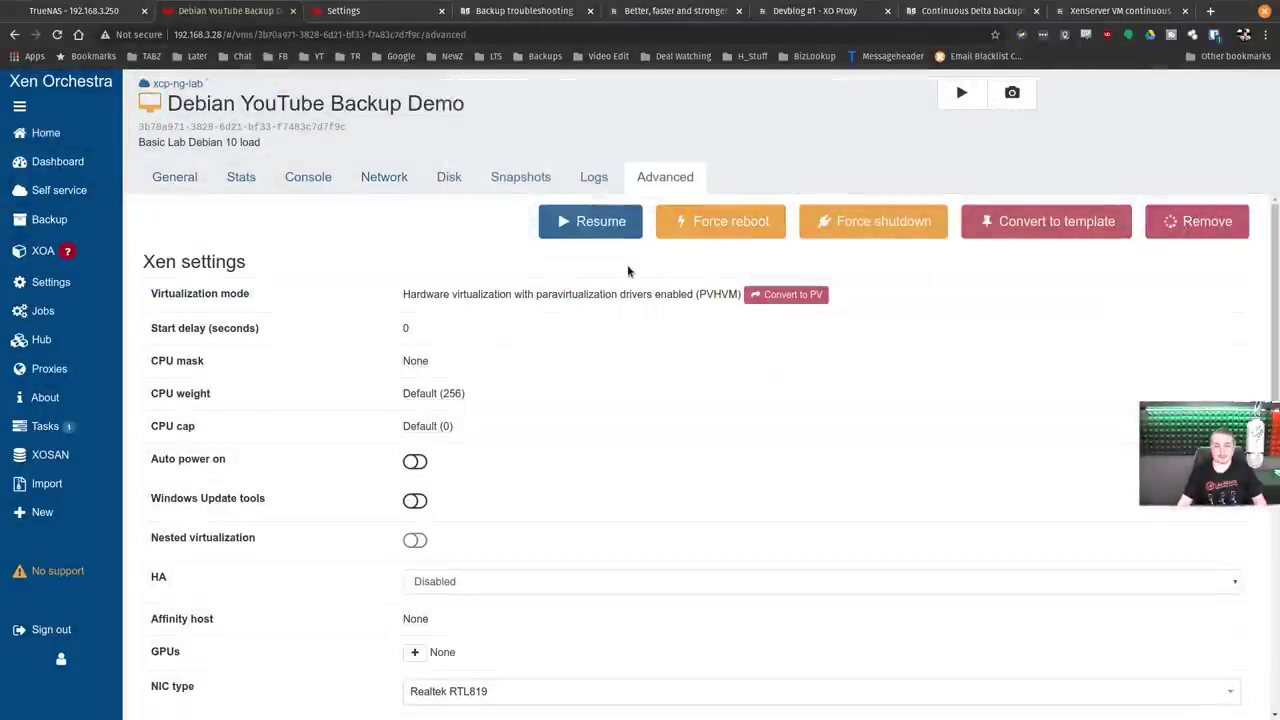
# List all VMs unfiltered and remove the replicas stamped 20200228T140754Z and 20200228T141014Z, confirming with "delete 2 vms".
pyautogui.click(50, 133)
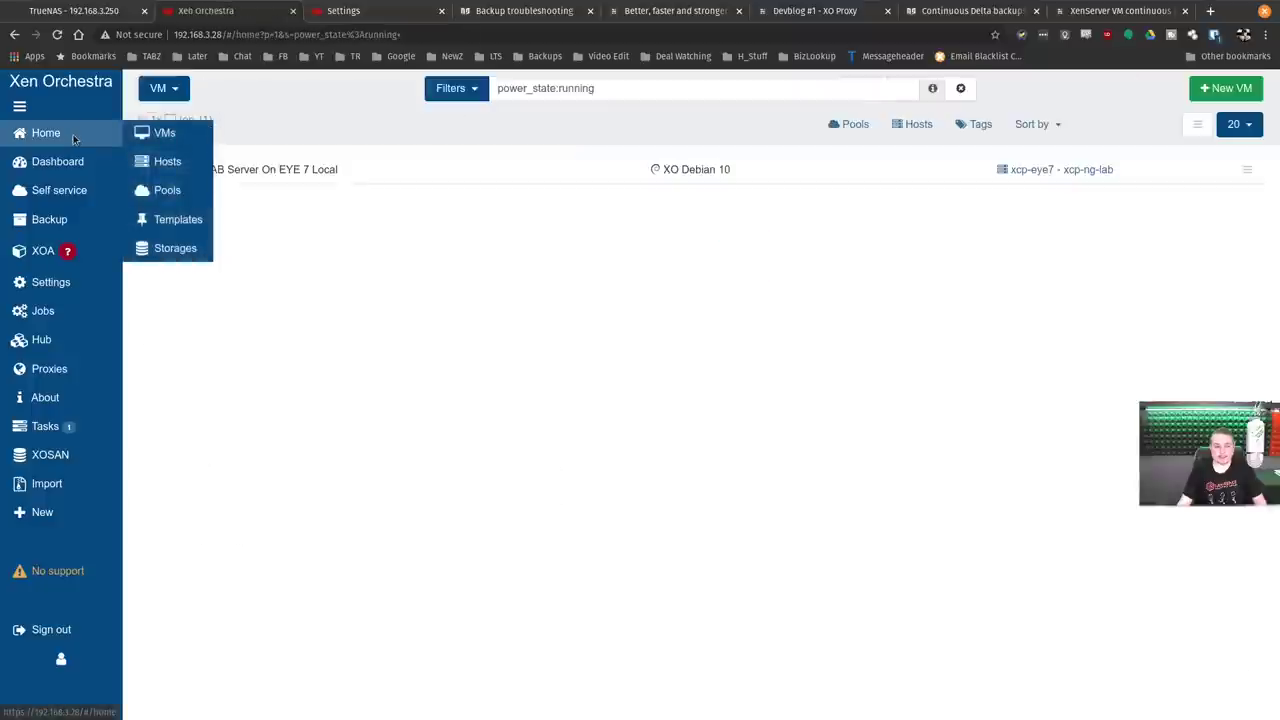
pyautogui.click(480, 89)
pyautogui.click(480, 154)
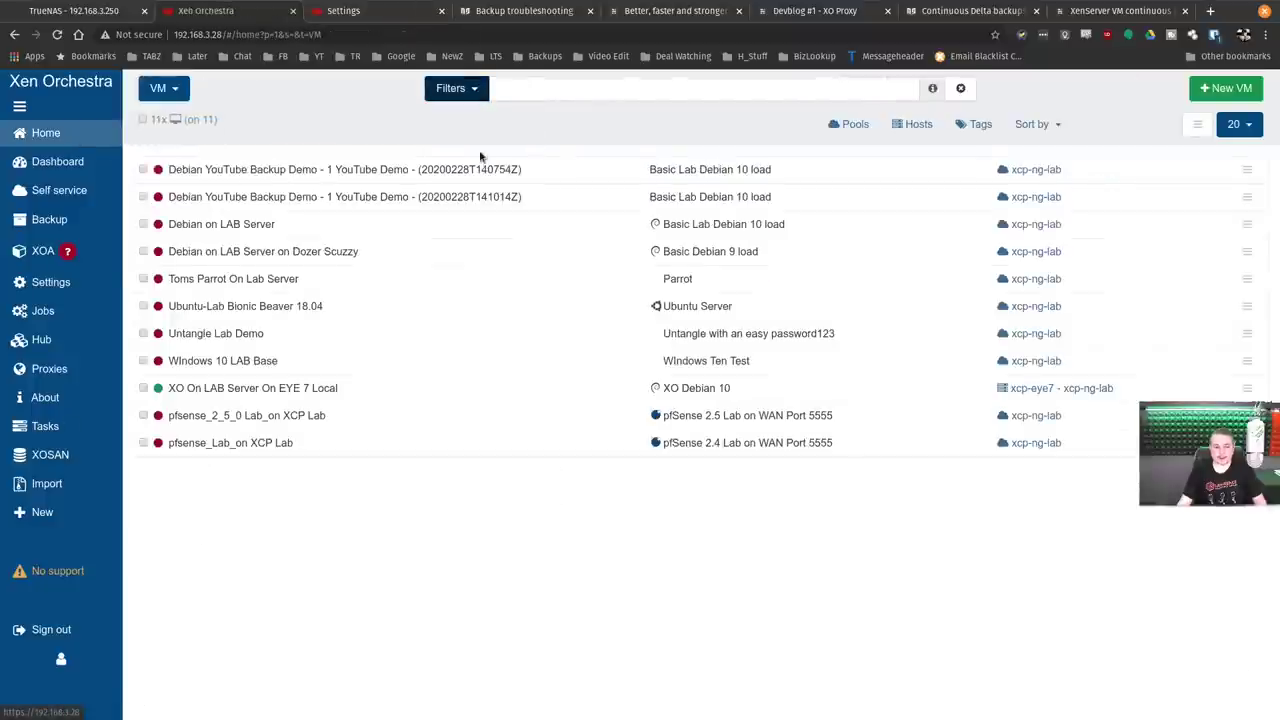
pyautogui.click(143, 169)
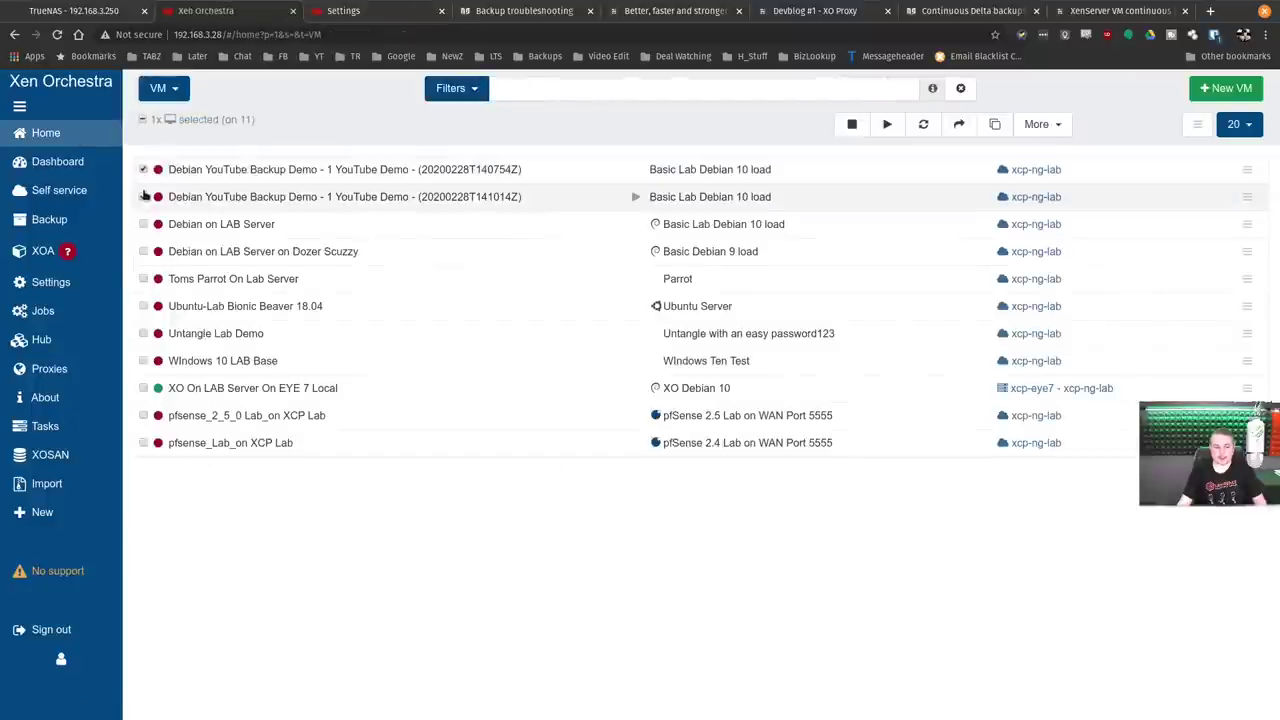
pyautogui.click(143, 197)
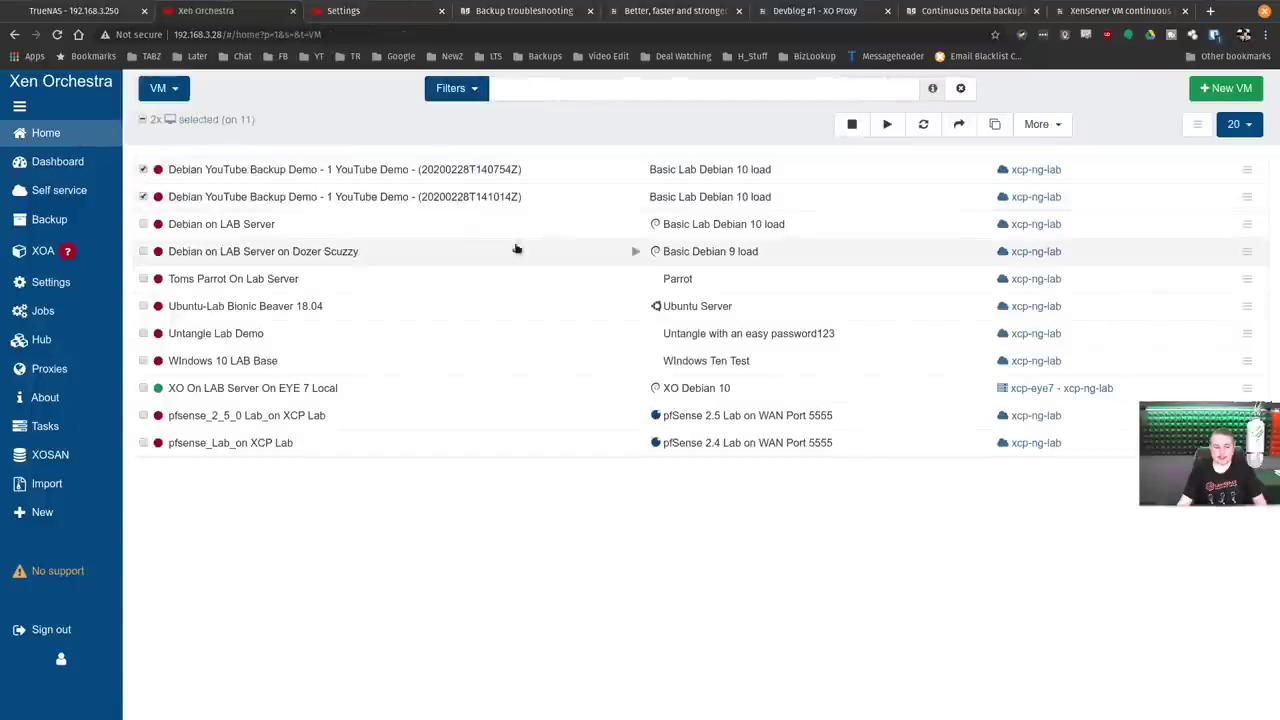
pyautogui.click(1040, 124)
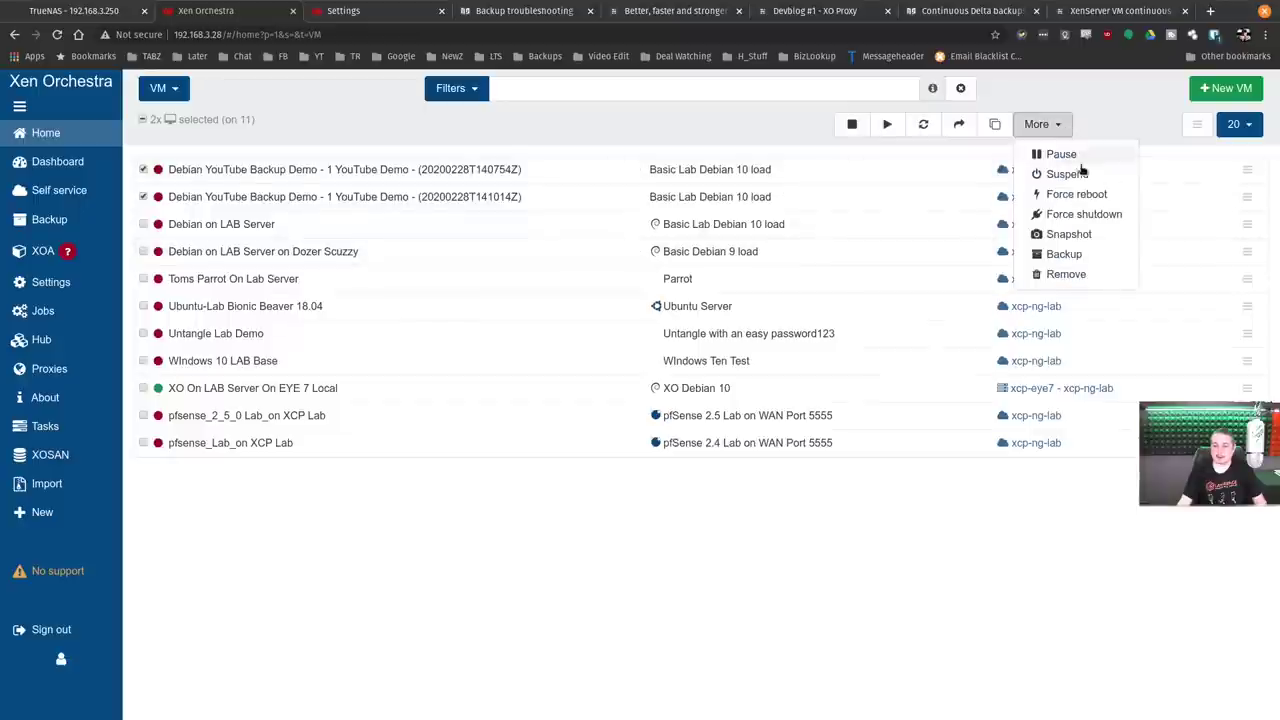
pyautogui.click(1066, 274)
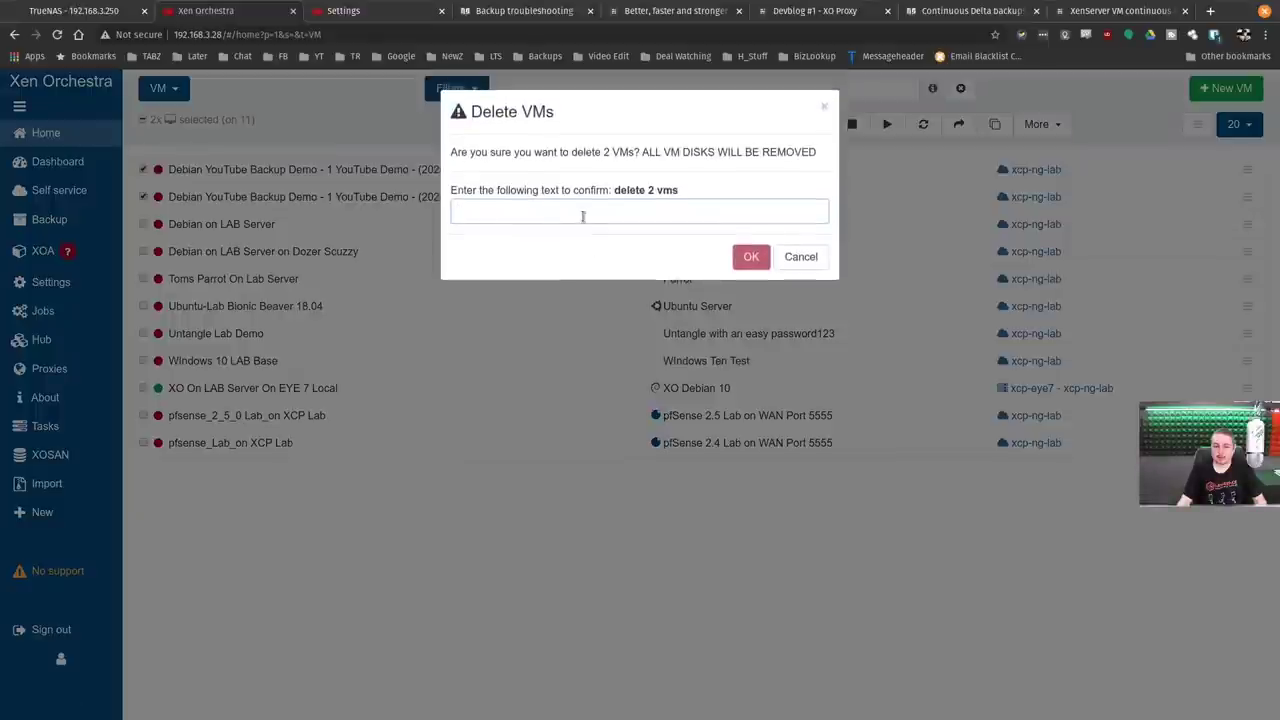
pyautogui.write('delete')
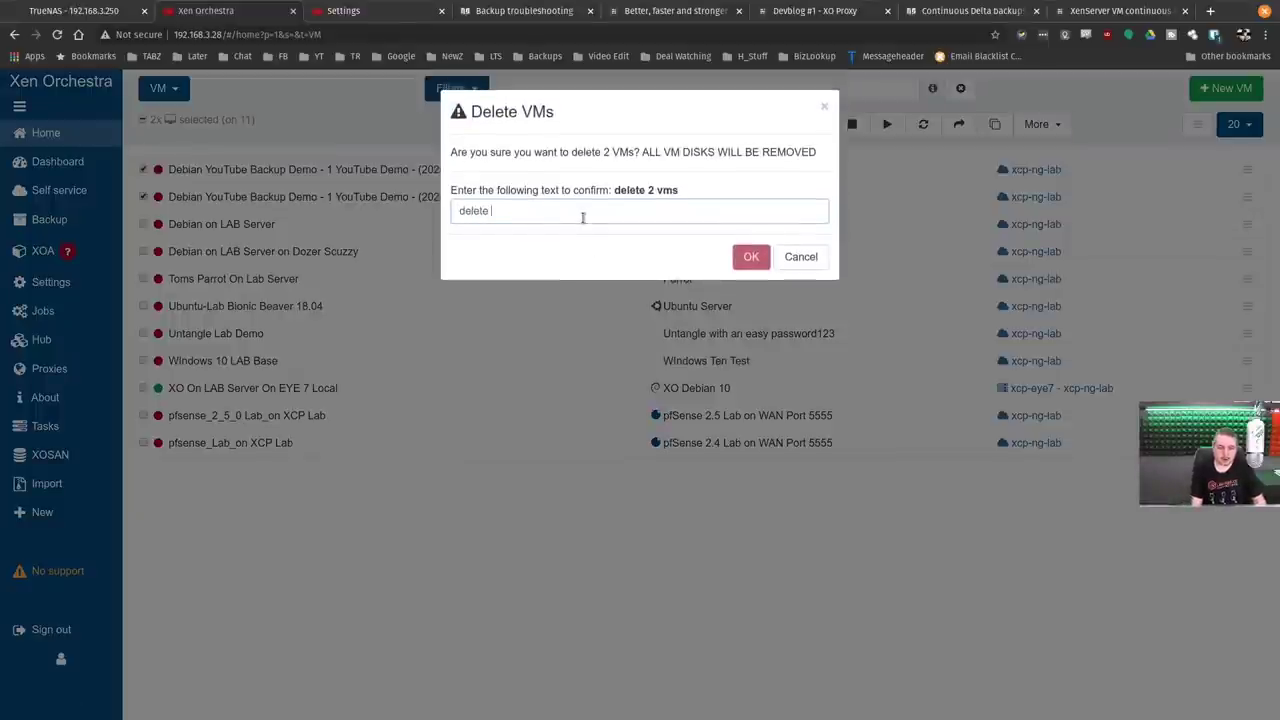
pyautogui.write(' 2 vms')
pyautogui.press('Return')
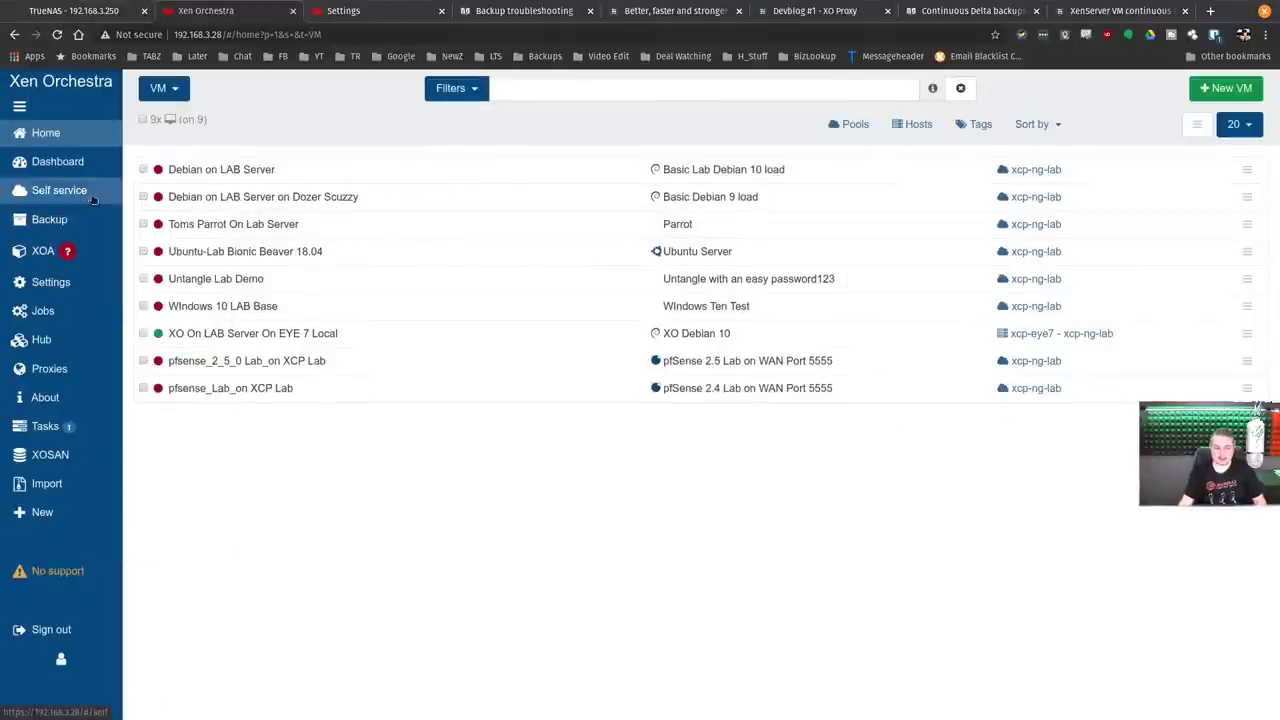
# Restore Debian YouTube Backup Demo from the February 28, 2020, 09:10:14 AM delta backup to Eye7 Local NVME, starting the VM after restore.
pyautogui.moveTo(60, 219)
pyautogui.click(150, 220)
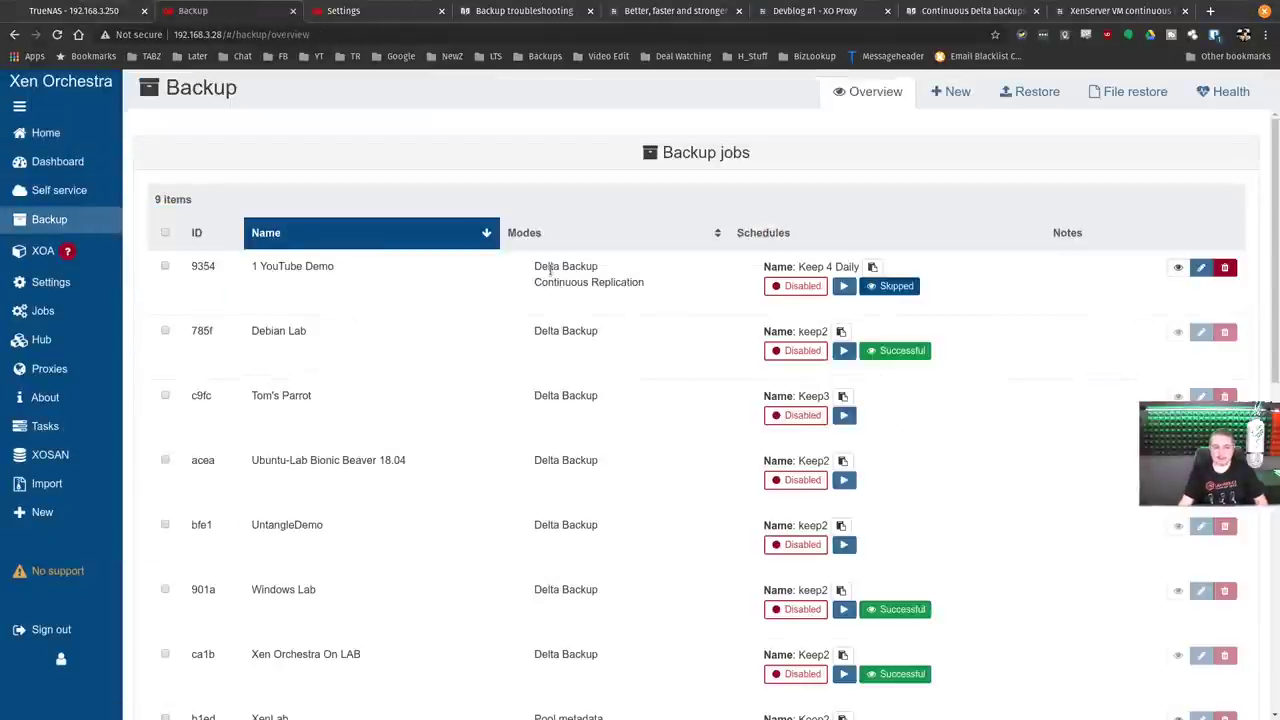
pyautogui.click(1030, 91)
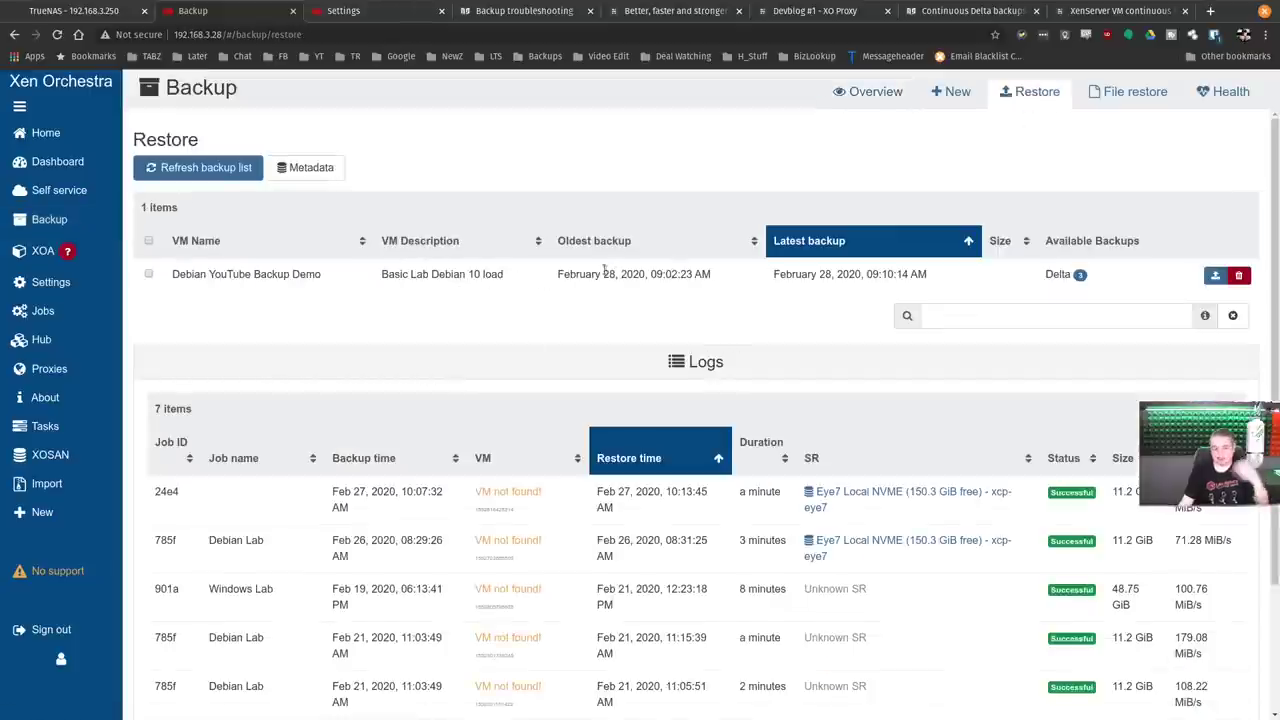
pyautogui.click(1215, 275)
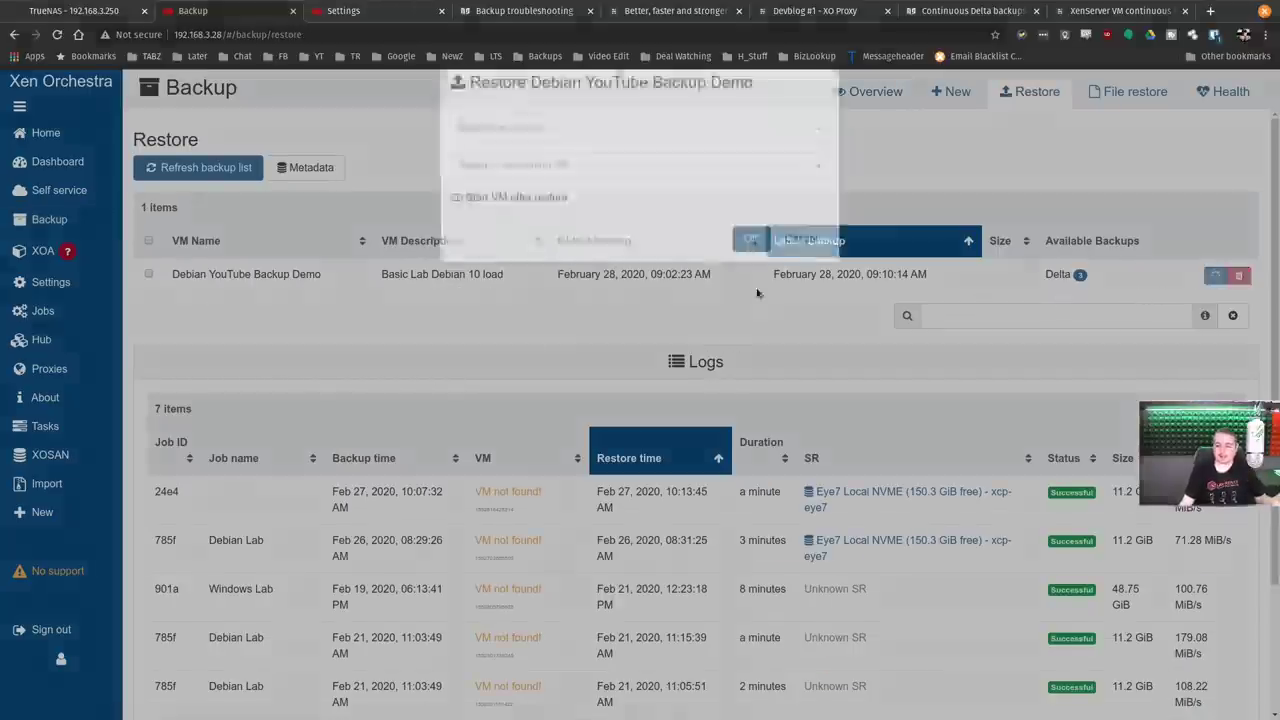
pyautogui.click(538, 157)
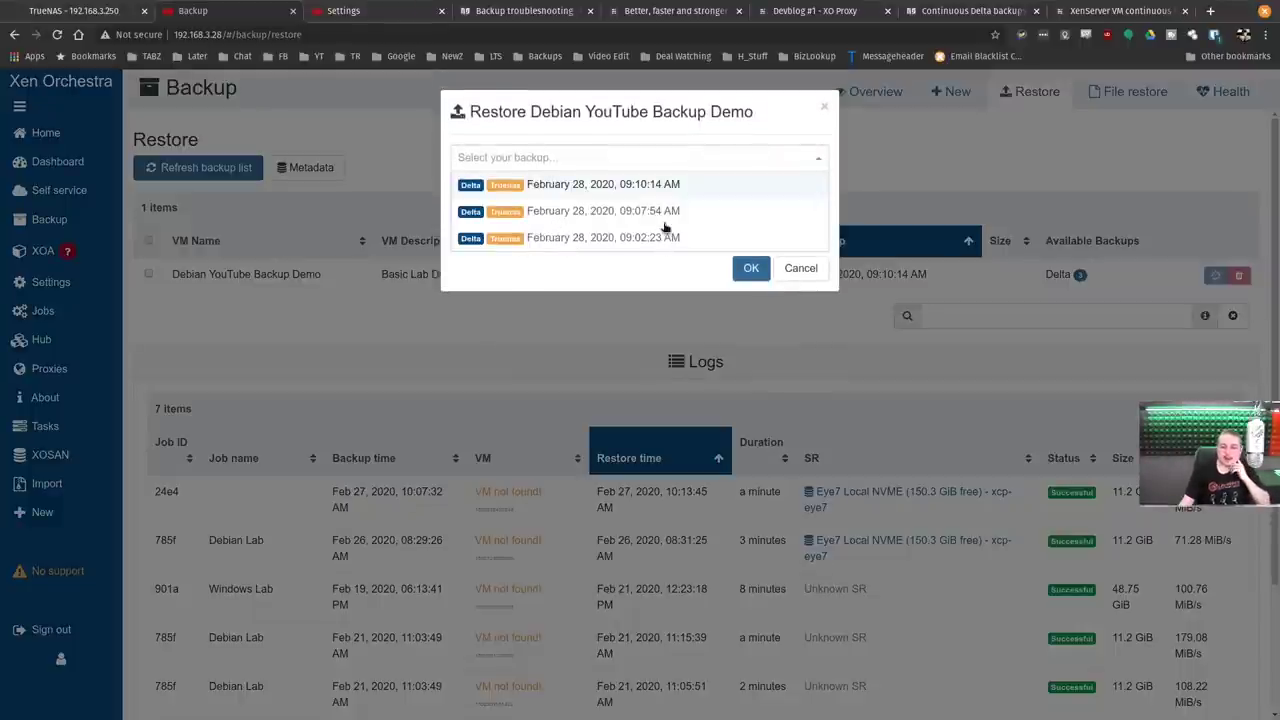
pyautogui.click(665, 185)
pyautogui.click(580, 195)
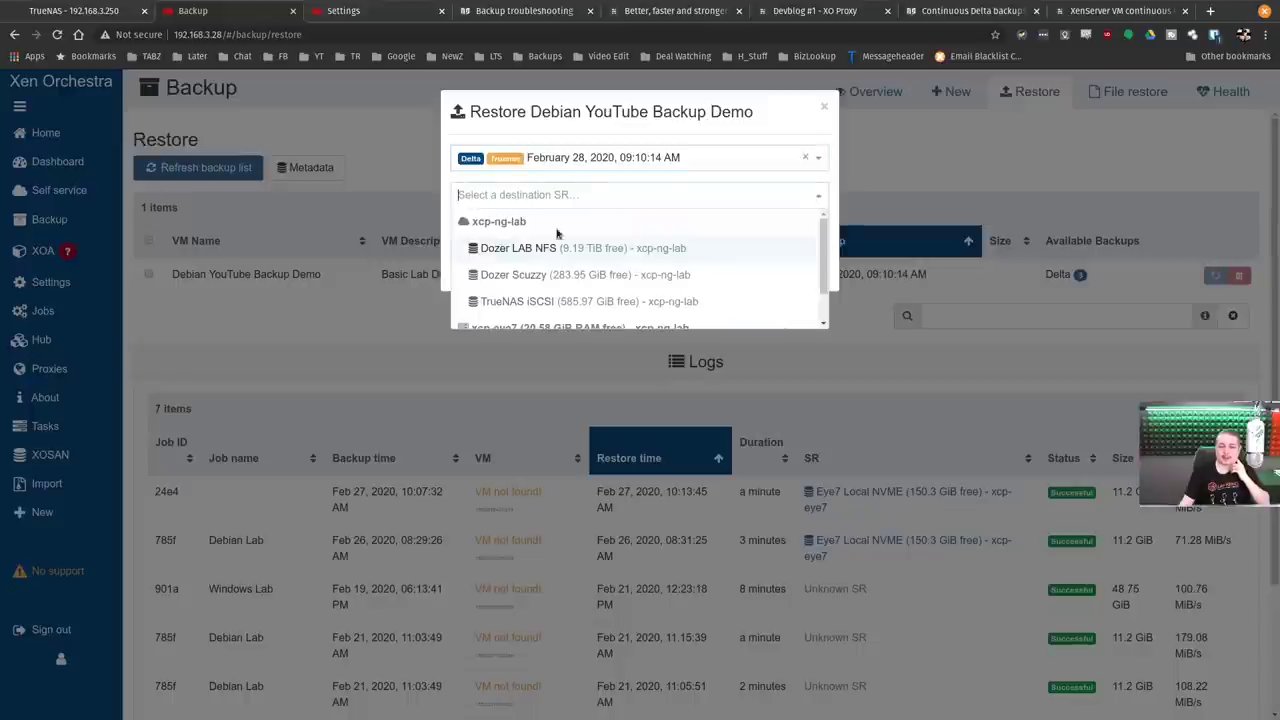
pyautogui.scroll(-1, 563, 249)
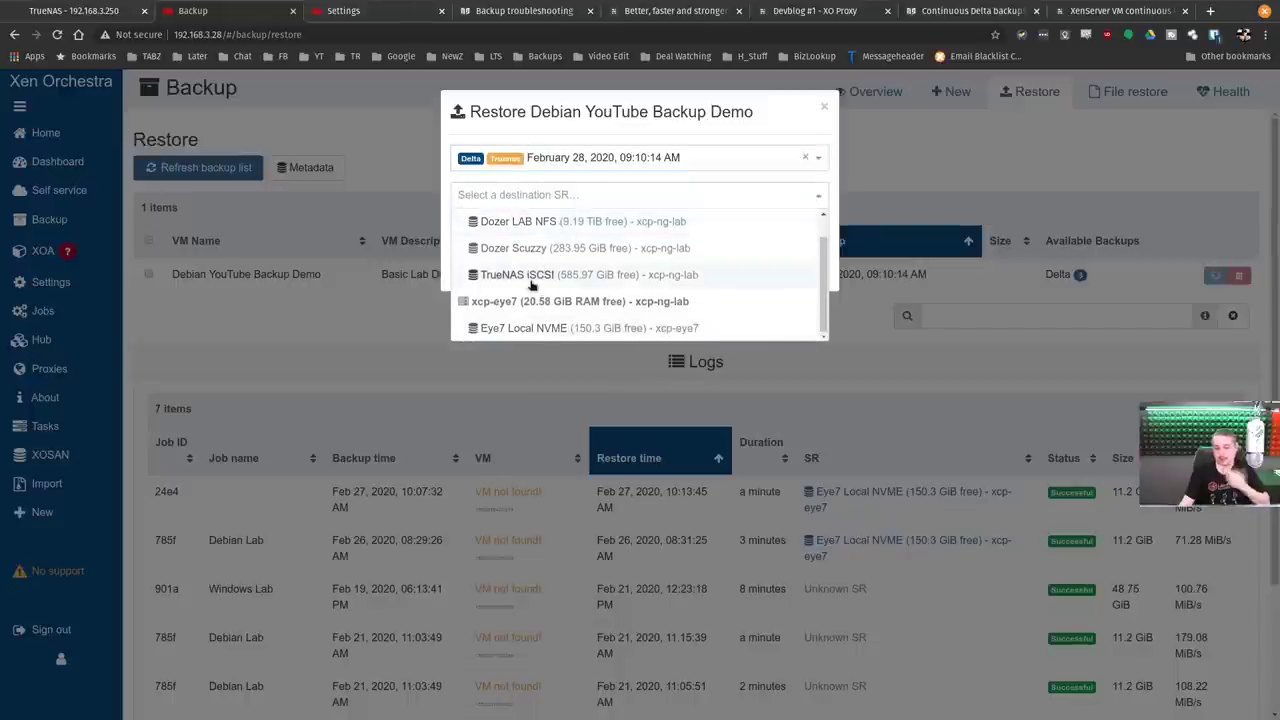
pyautogui.click(523, 330)
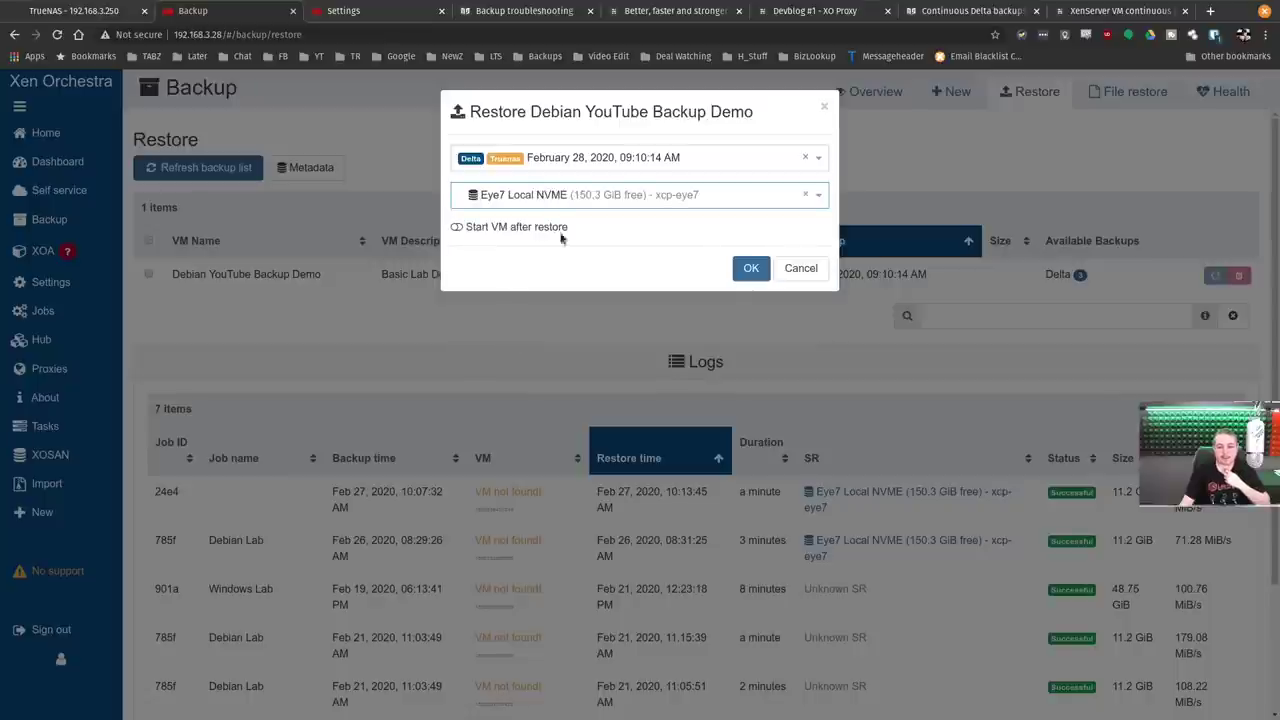
pyautogui.click(456, 228)
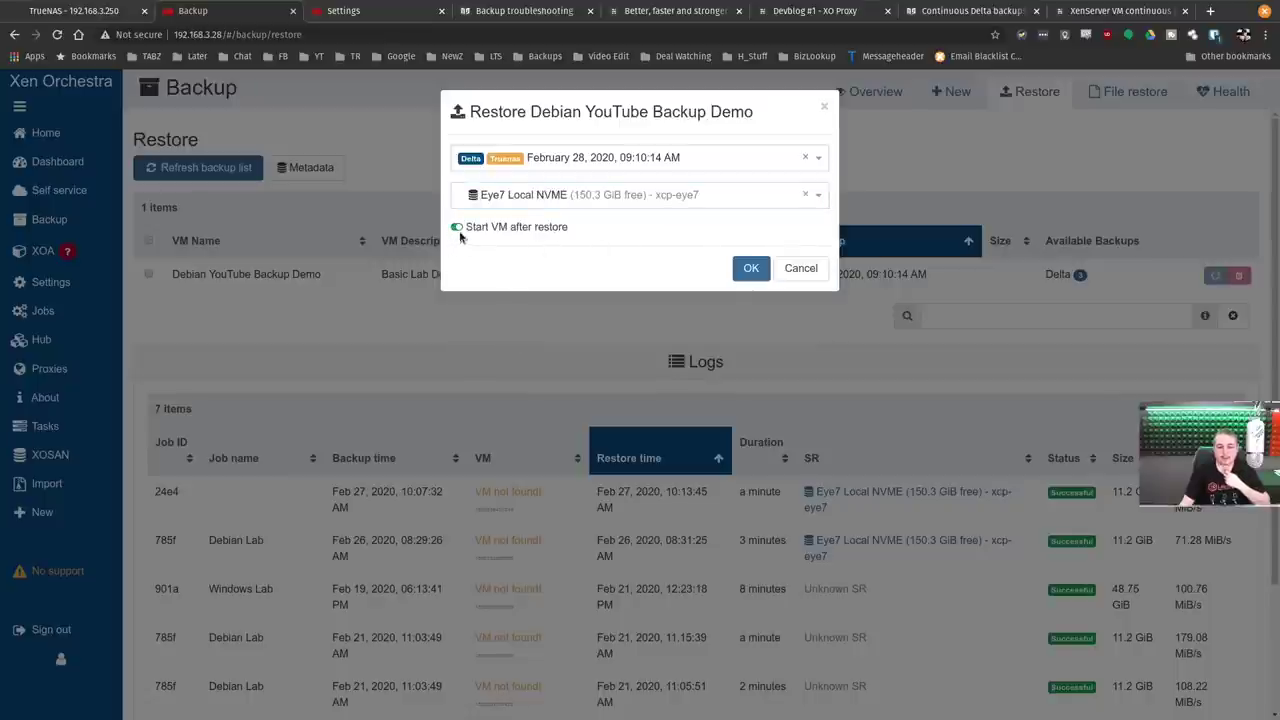
pyautogui.click(750, 268)
# Check the restore task's progress, and inspect the restored Debian YouTube Backup Demo VM's network details and console.
pyautogui.click(45, 426)
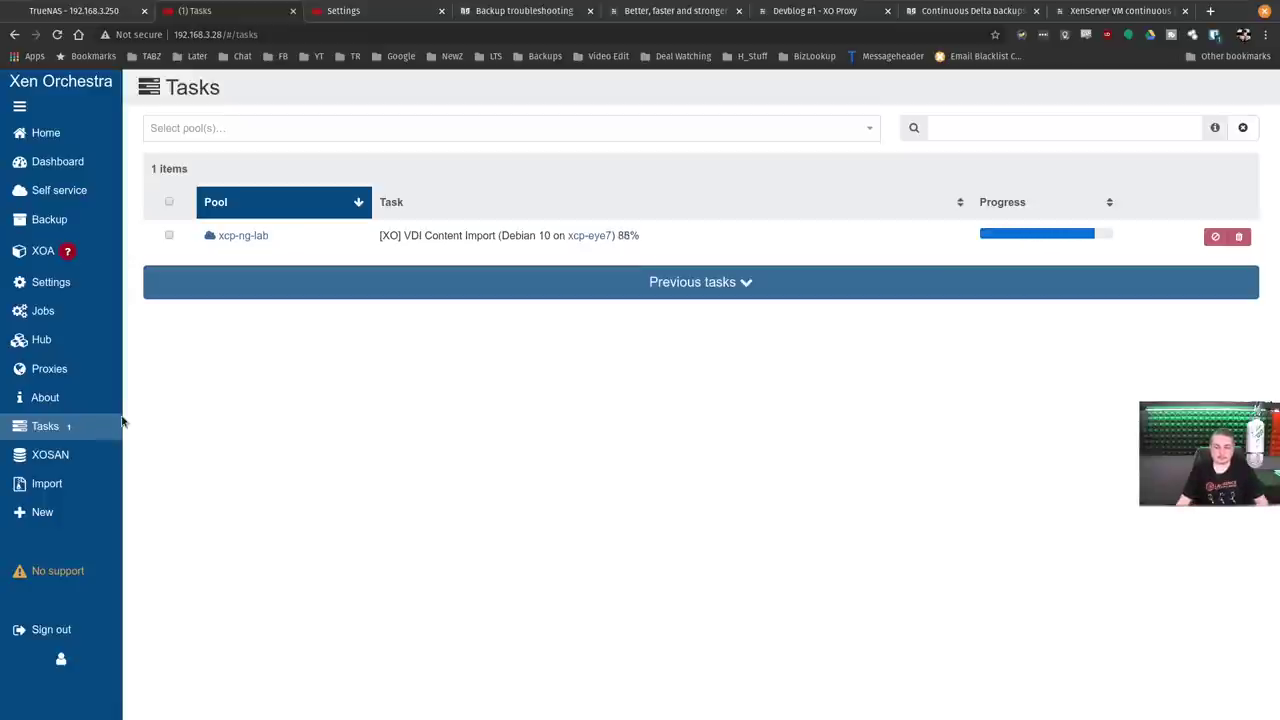
pyautogui.click(35, 127)
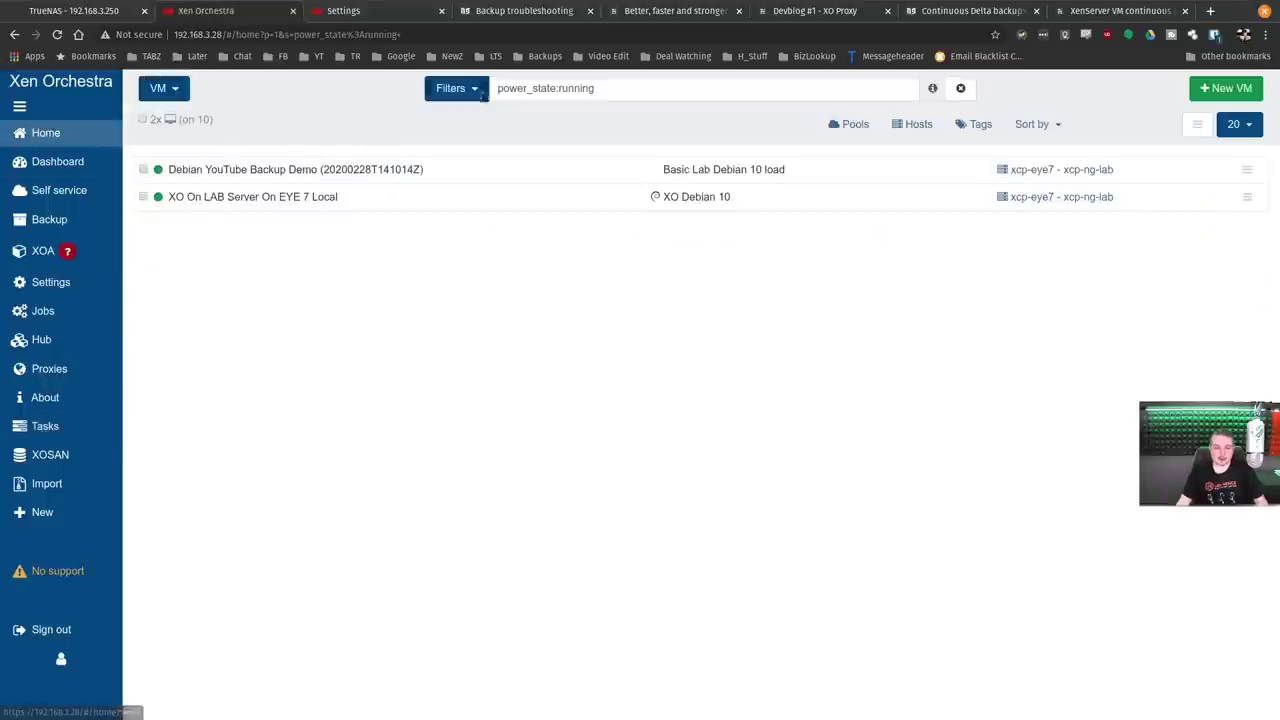
pyautogui.click(357, 170)
pyautogui.click(357, 176)
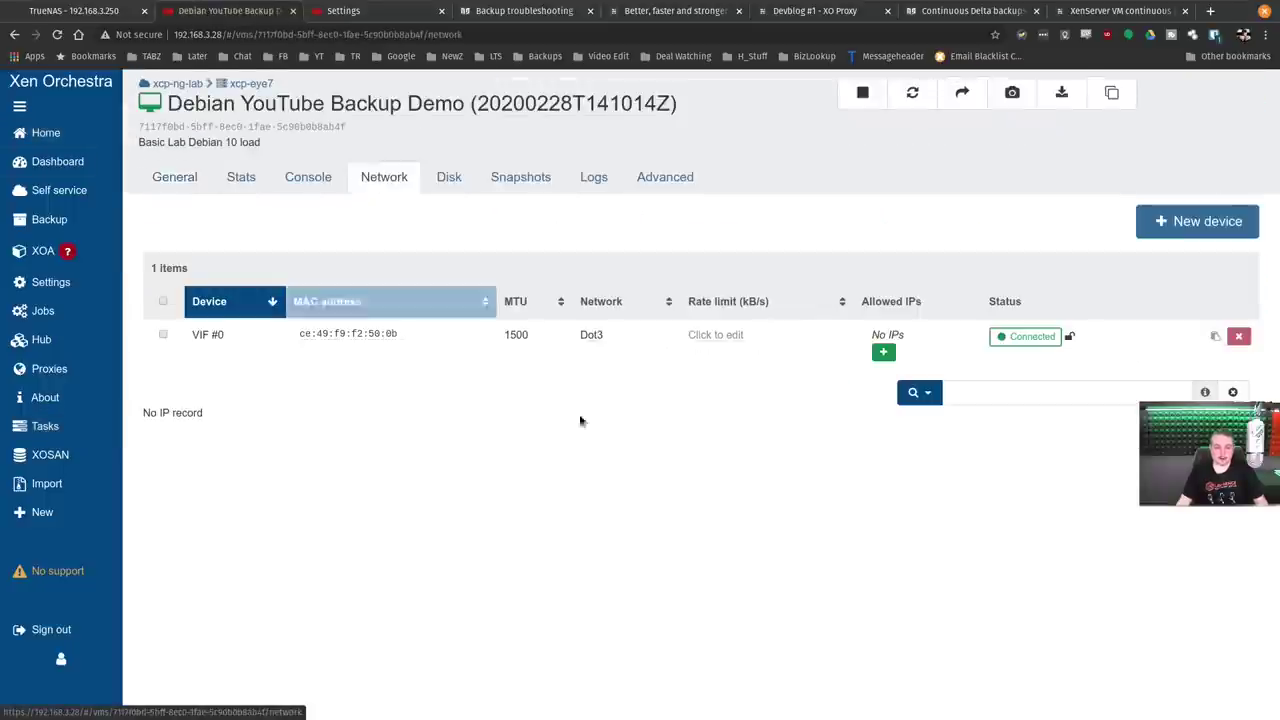
pyautogui.click(307, 178)
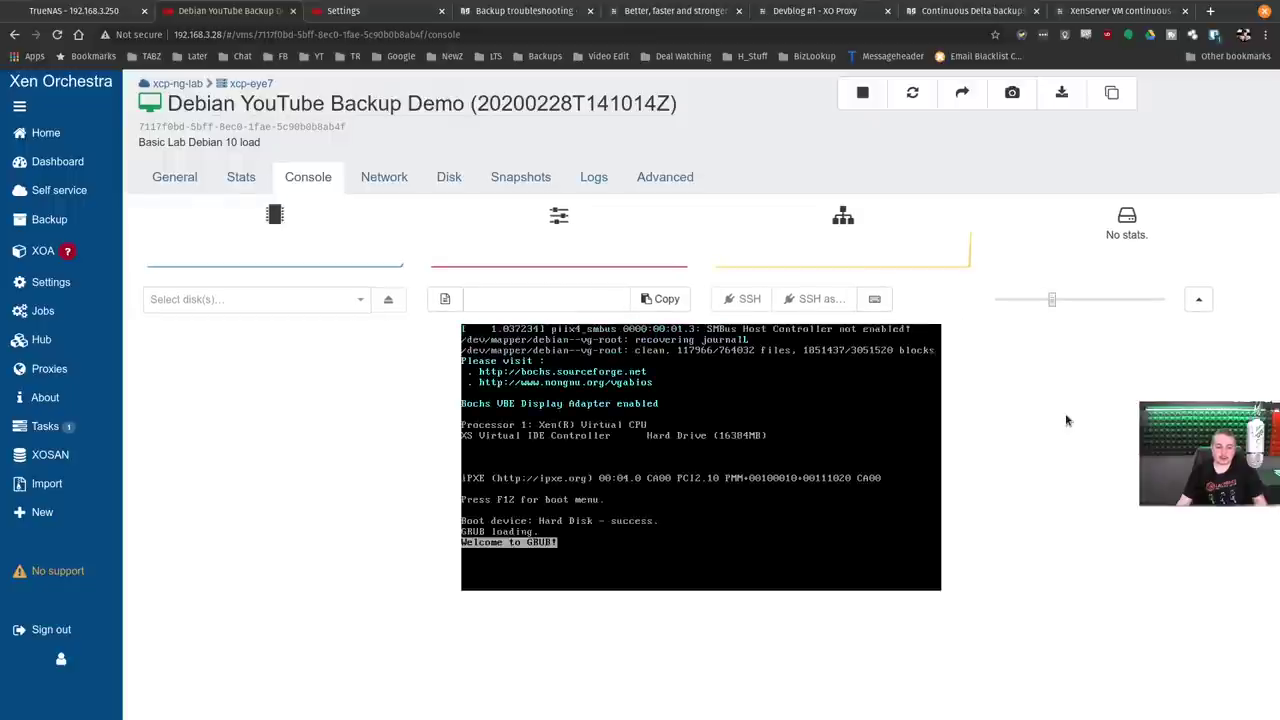
pyautogui.hotkey('alt', 'Tab')
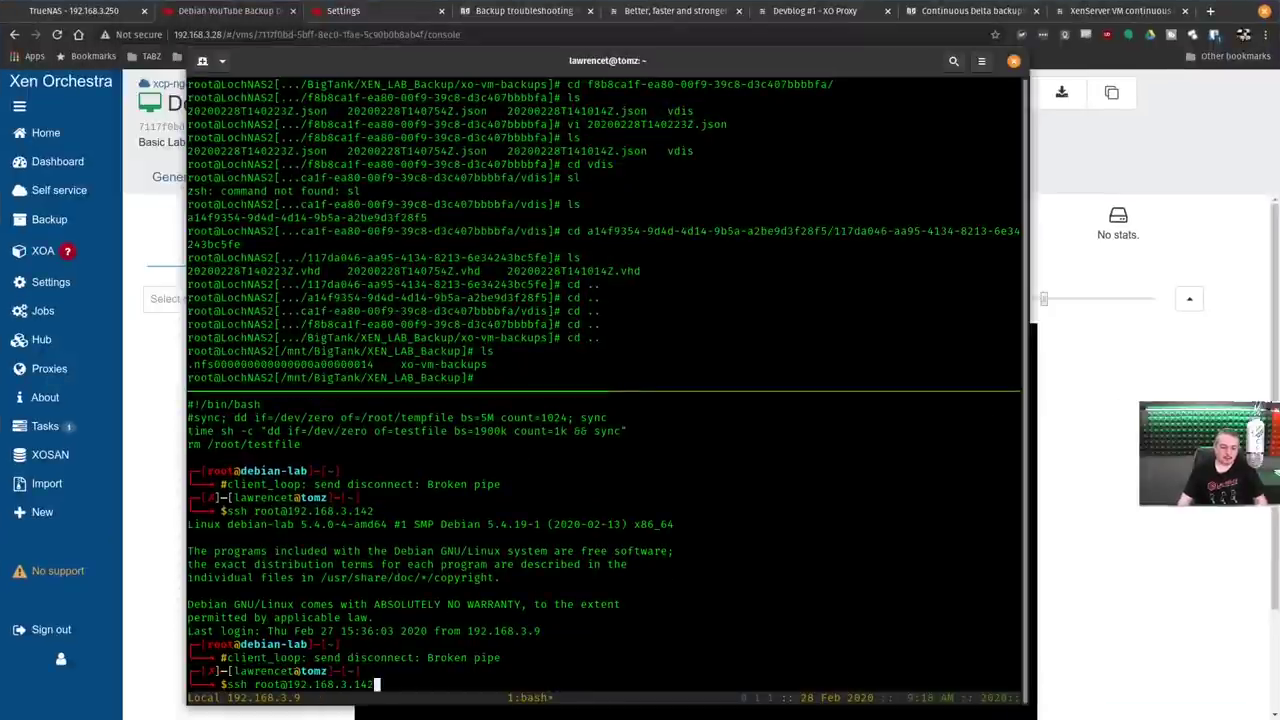
pyautogui.press('Return')
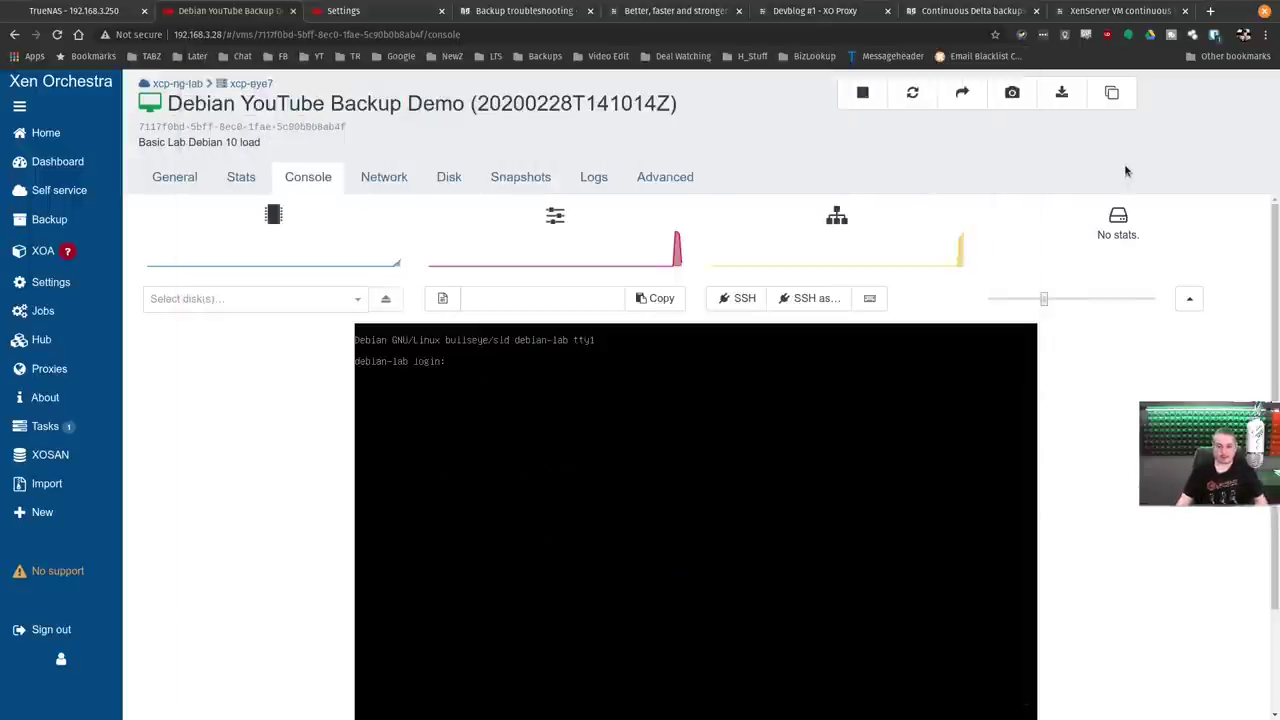
# Rename the restored VM to "Debian YouTube Backup Demo", dropping the timestamp suffix.
pyautogui.click(1125, 170)
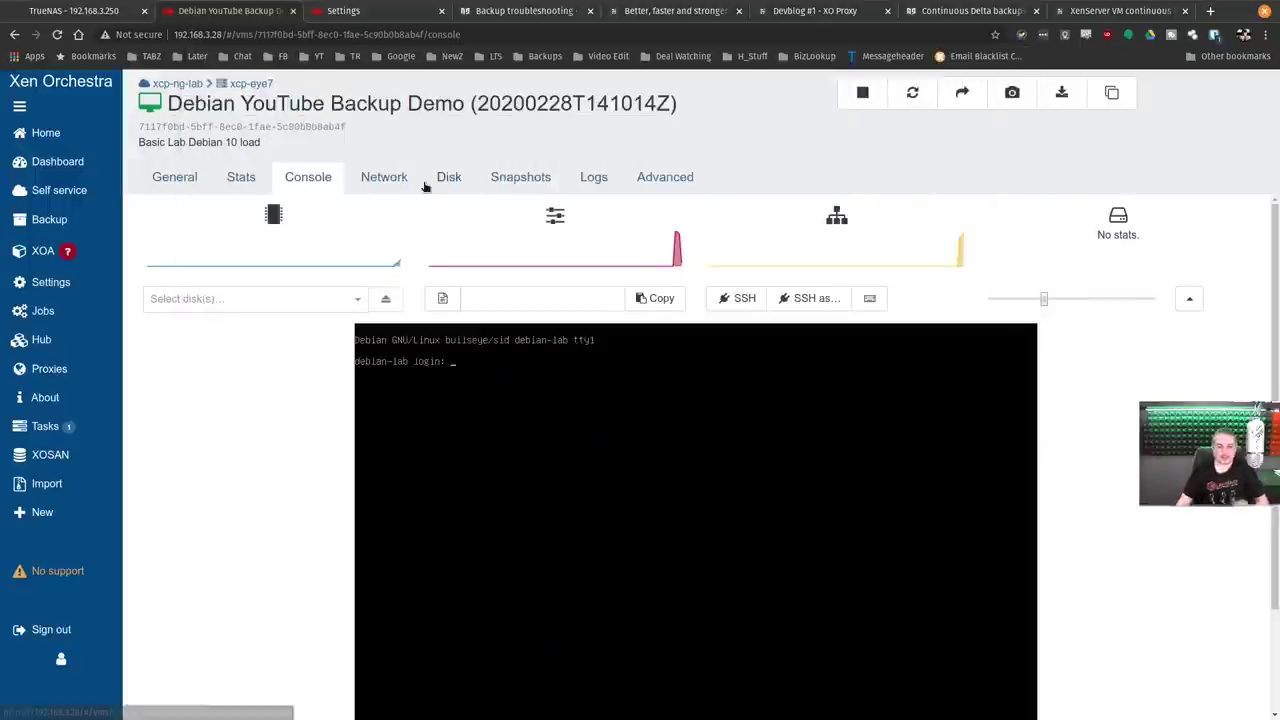
pyautogui.click(415, 104)
pyautogui.moveTo(466, 105); pyautogui.dragTo(787, 119)
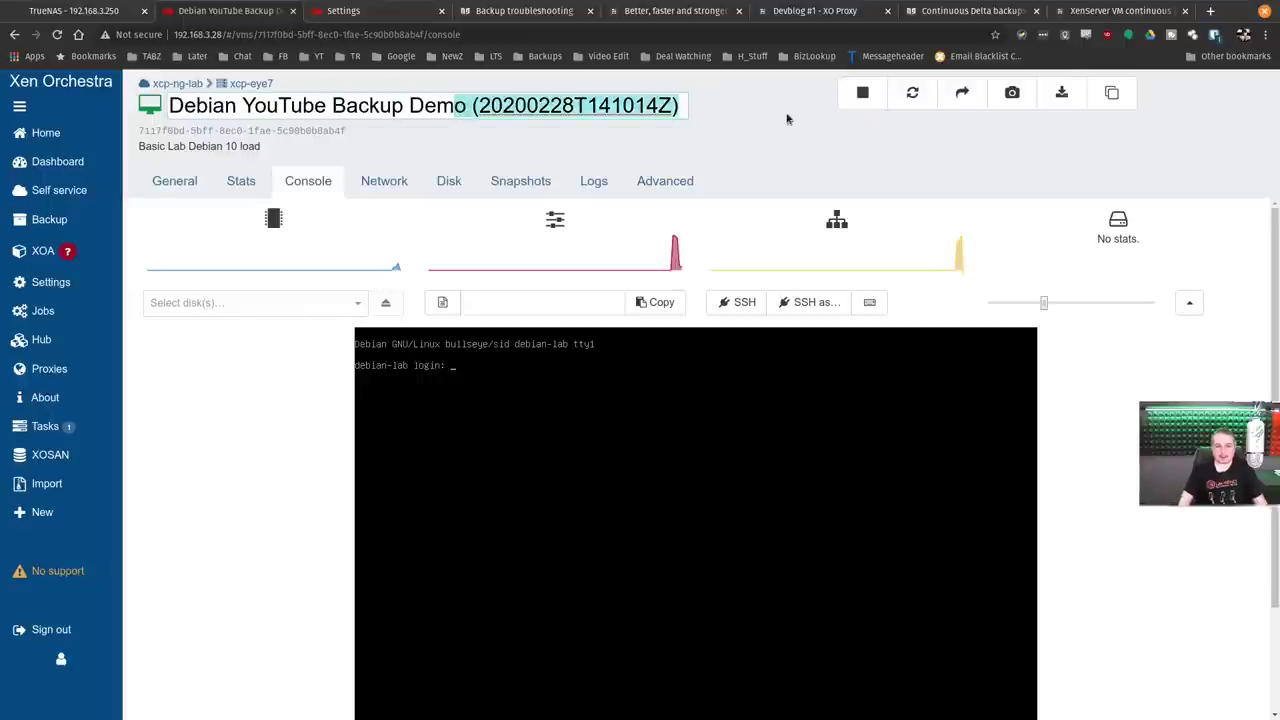
pyautogui.press('BackSpace')
pyautogui.press('Return')
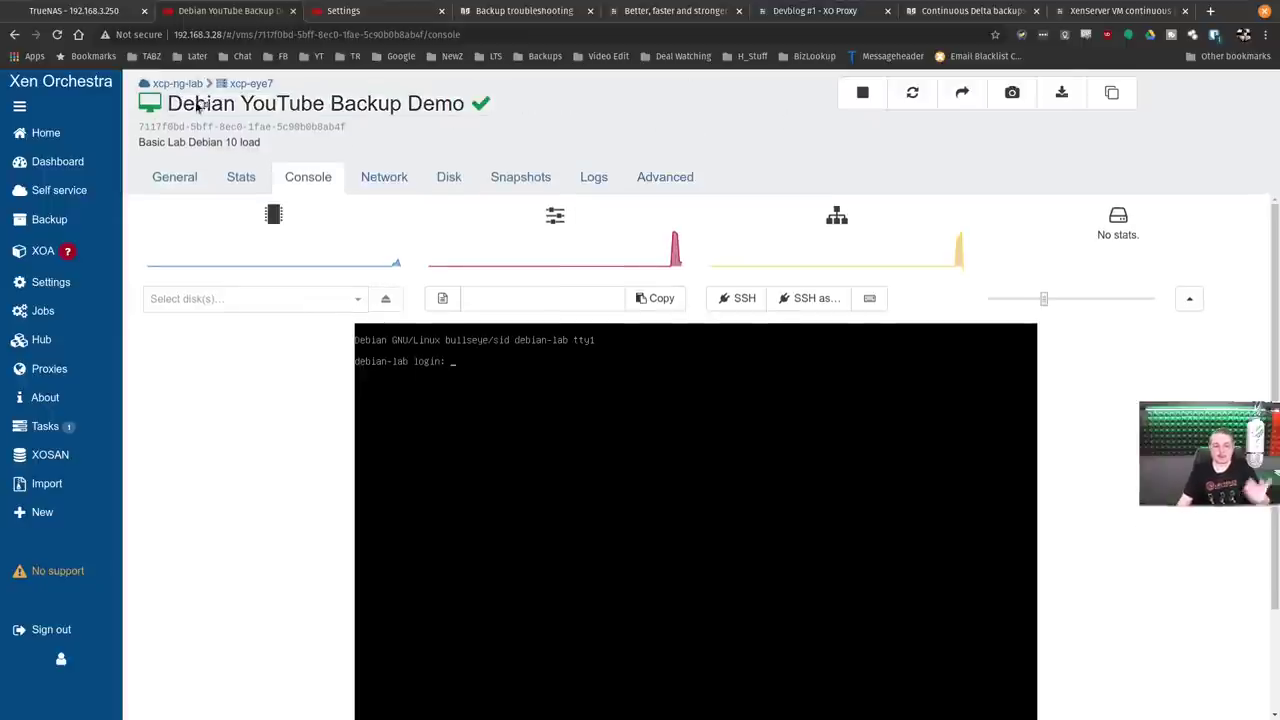
pyautogui.moveTo(220, 130)
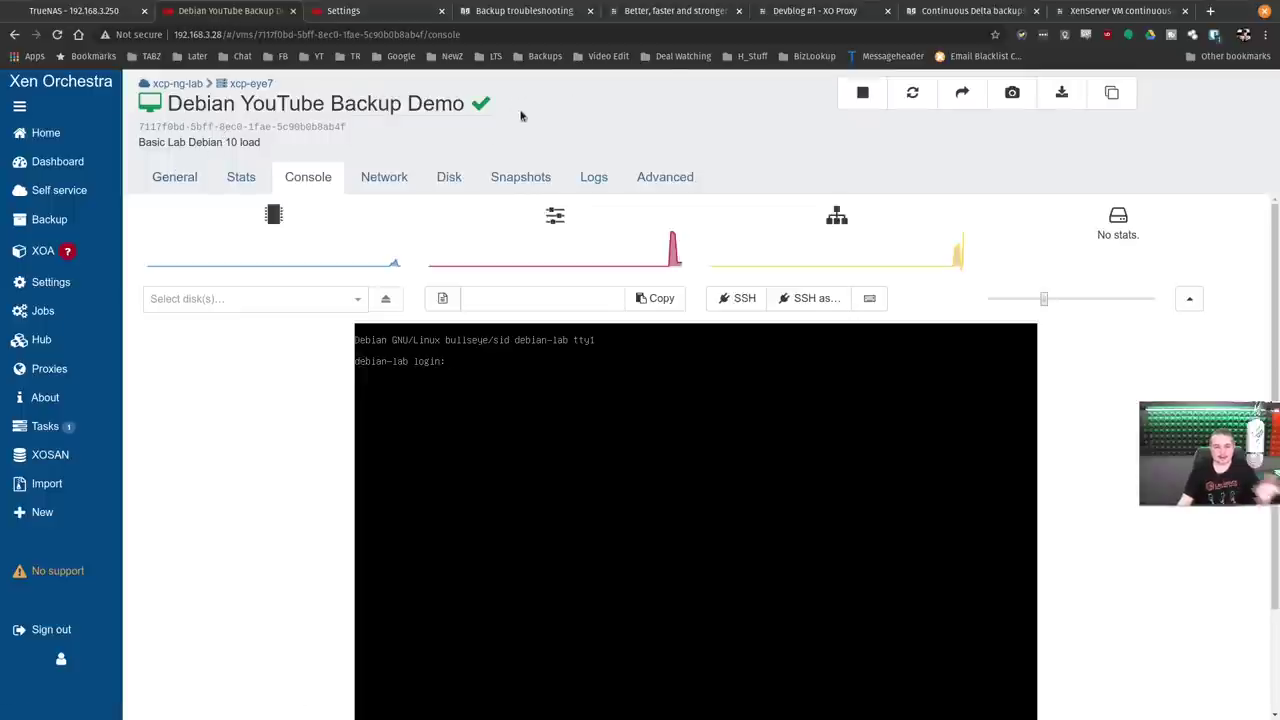
# Remove the "restored from backup" tag from Debian YouTube Backup Demo and return to the list of running VMs.
pyautogui.click(204, 177)
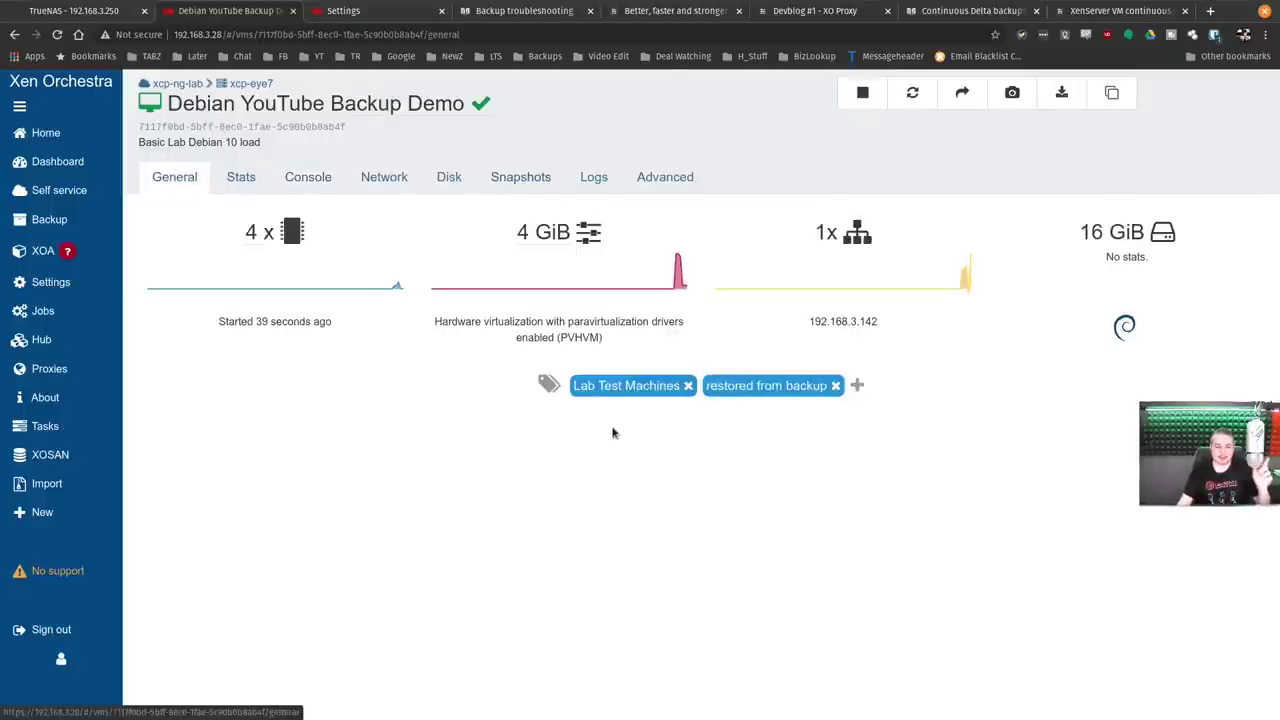
pyautogui.click(836, 386)
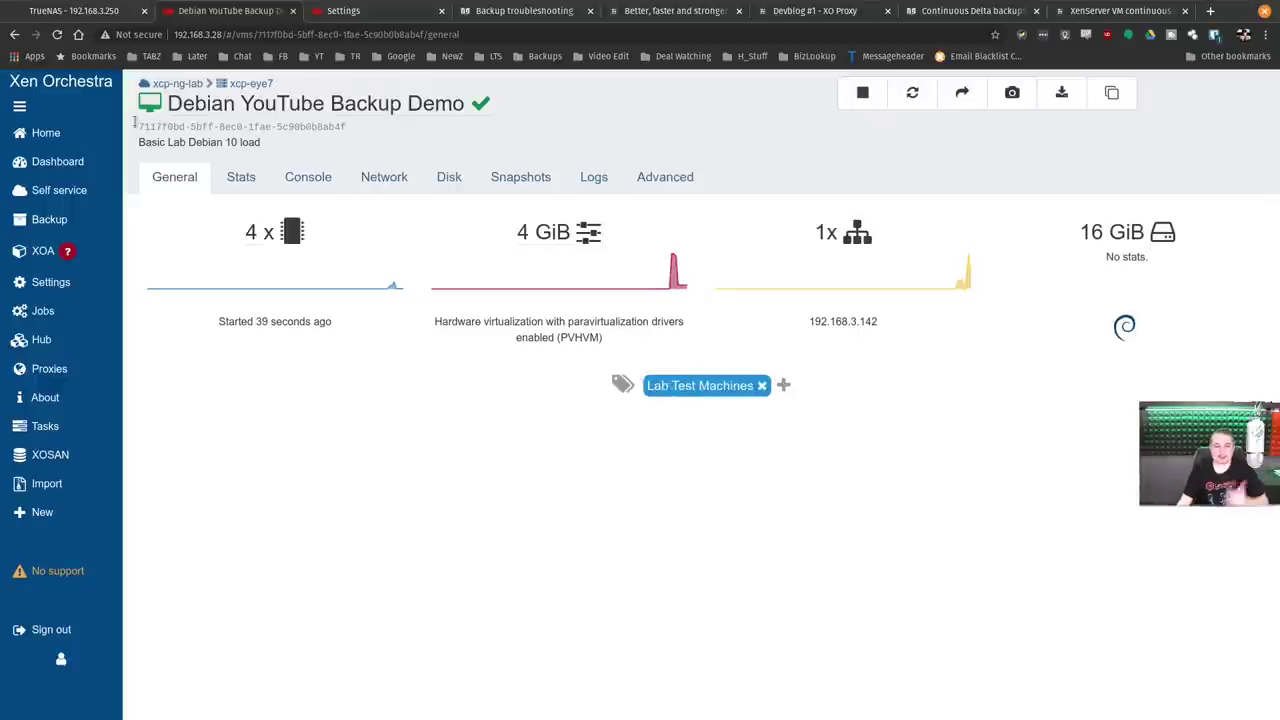
pyautogui.click(48, 132)
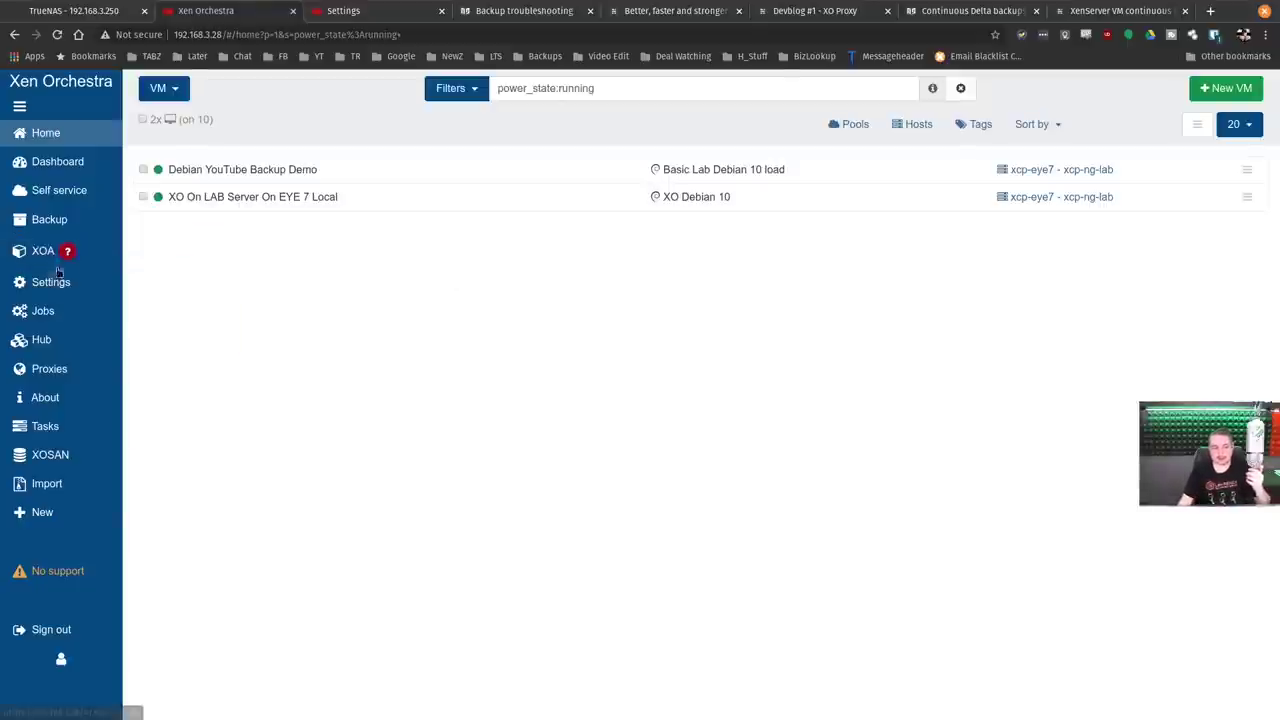
# Set up a restore of Debian YouTube Backup Demo from the February 28, 2020, 09:02:23 AM delta backup to Eye7 Local NVME, and cancel it.
pyautogui.moveTo(92, 282)
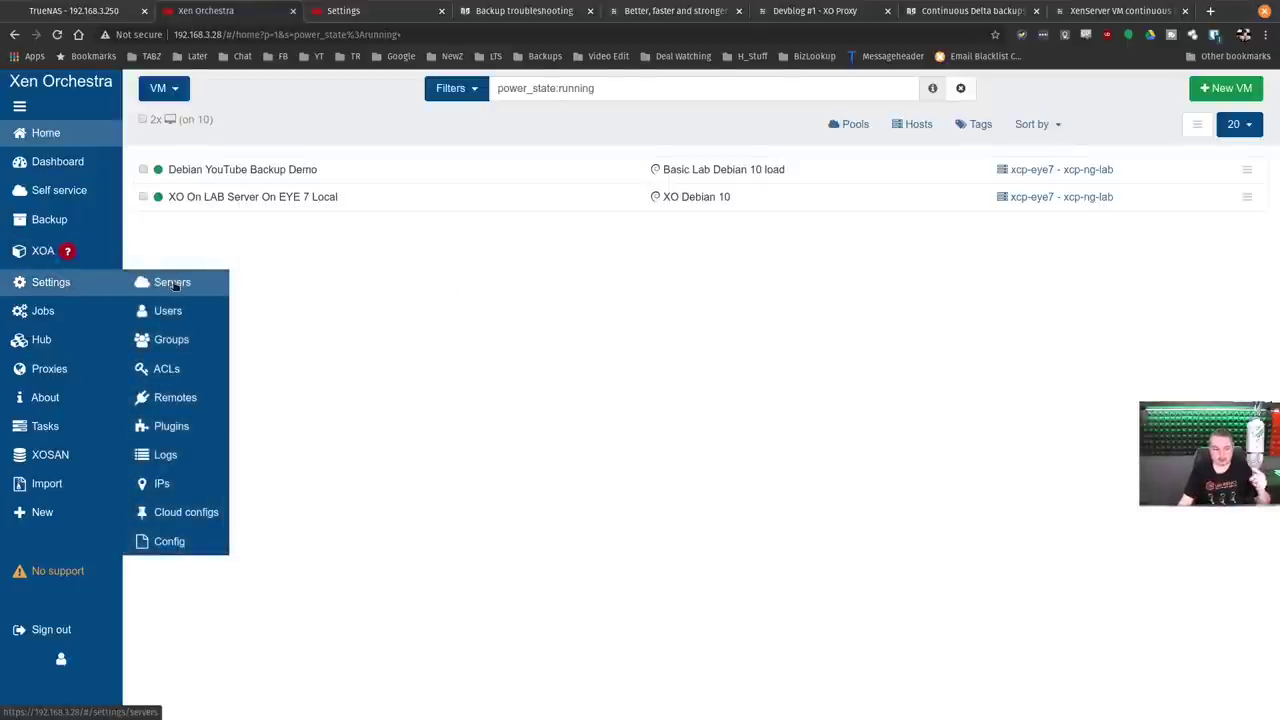
pyautogui.moveTo(137, 220)
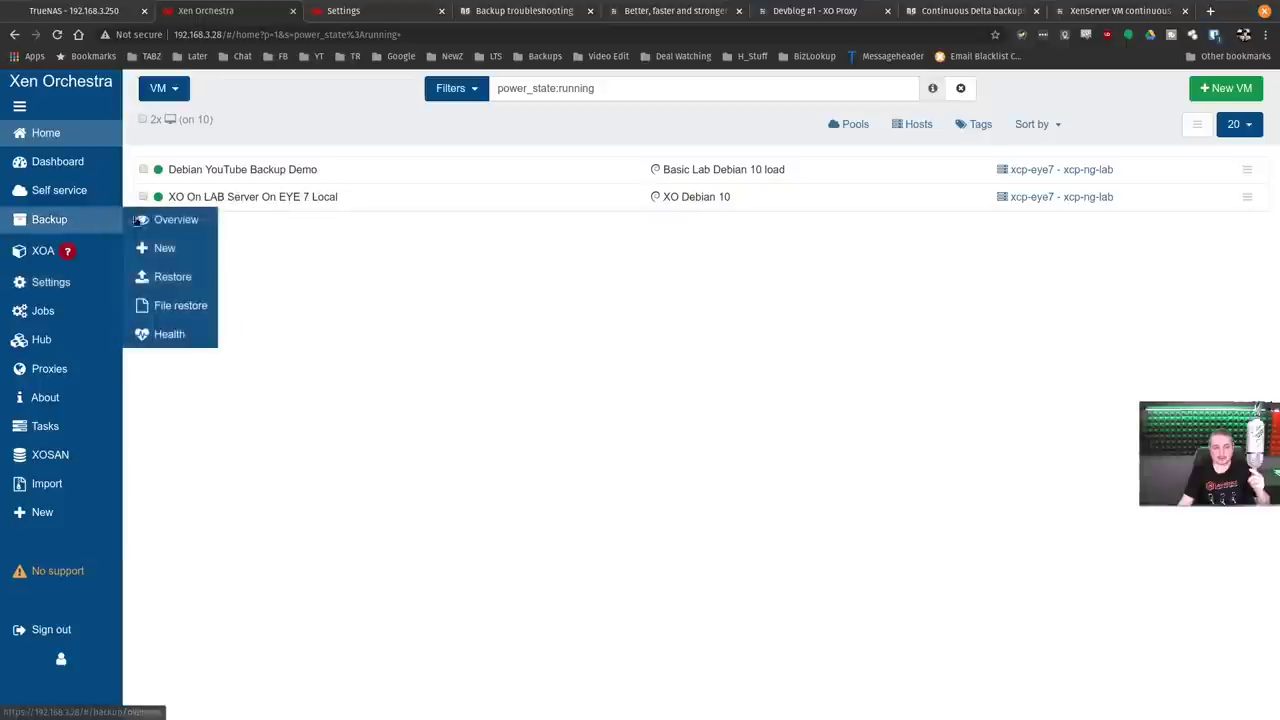
pyautogui.click(170, 277)
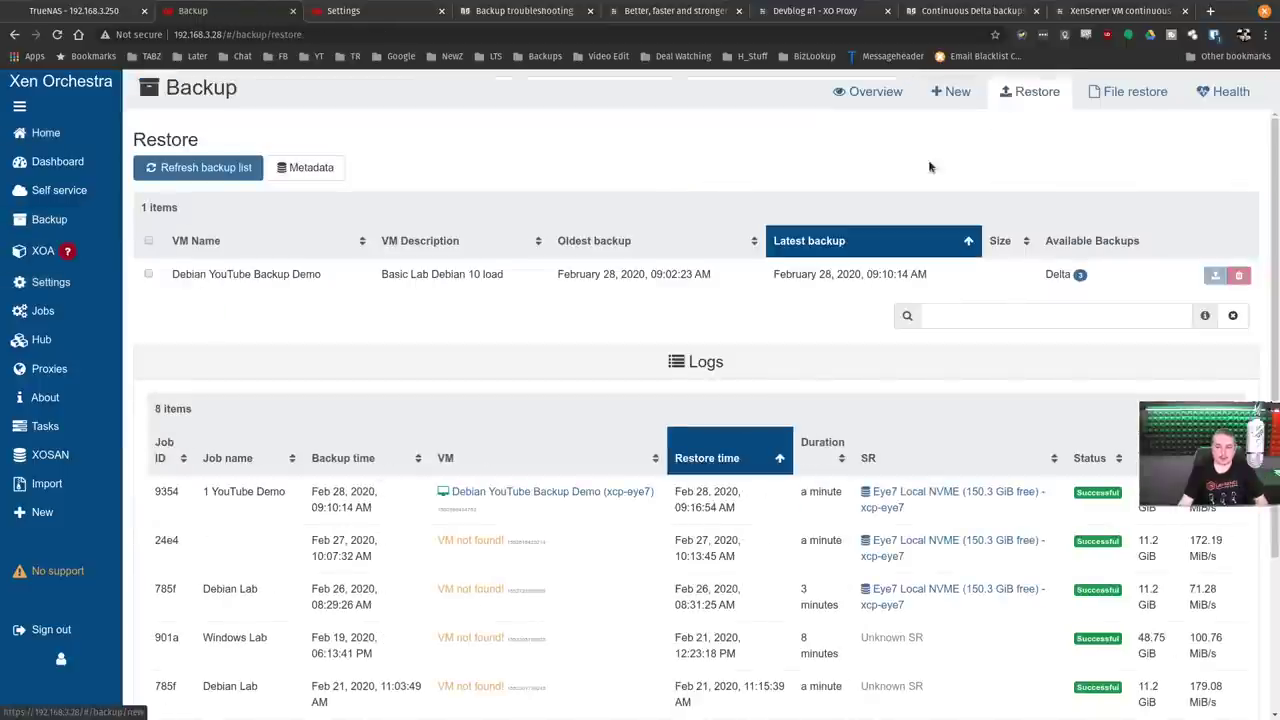
pyautogui.click(1215, 276)
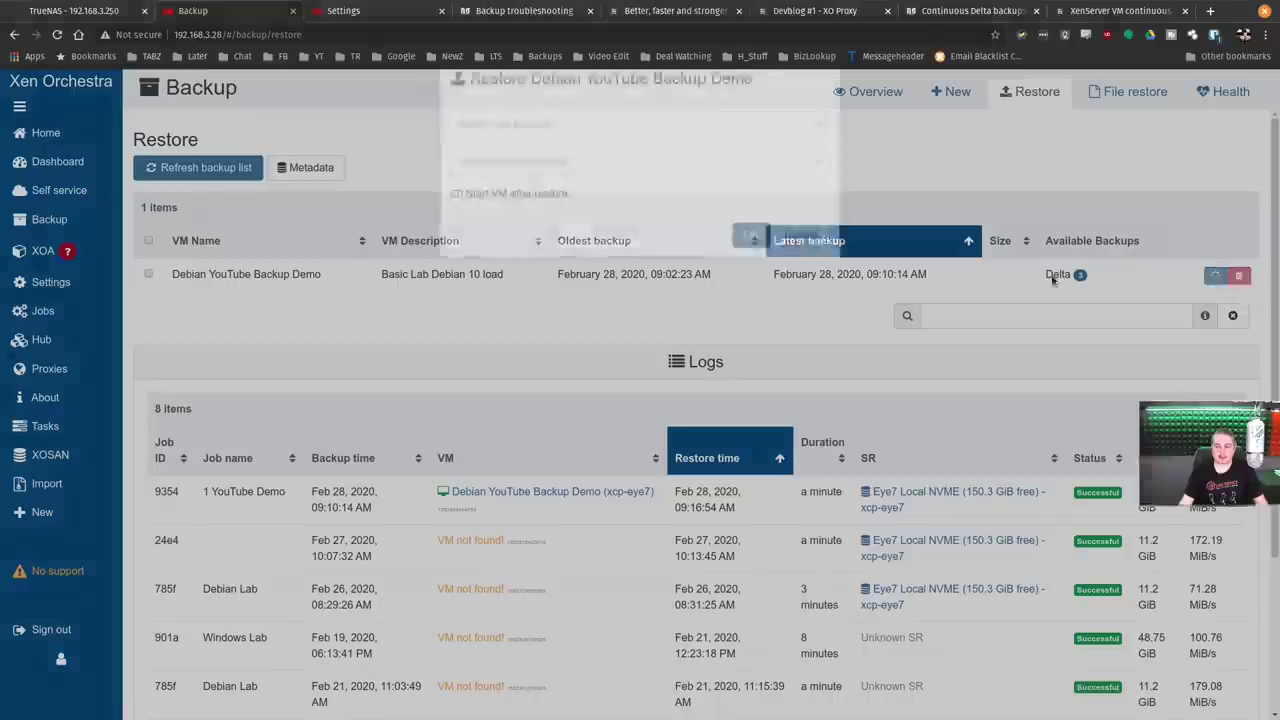
pyautogui.click(518, 160)
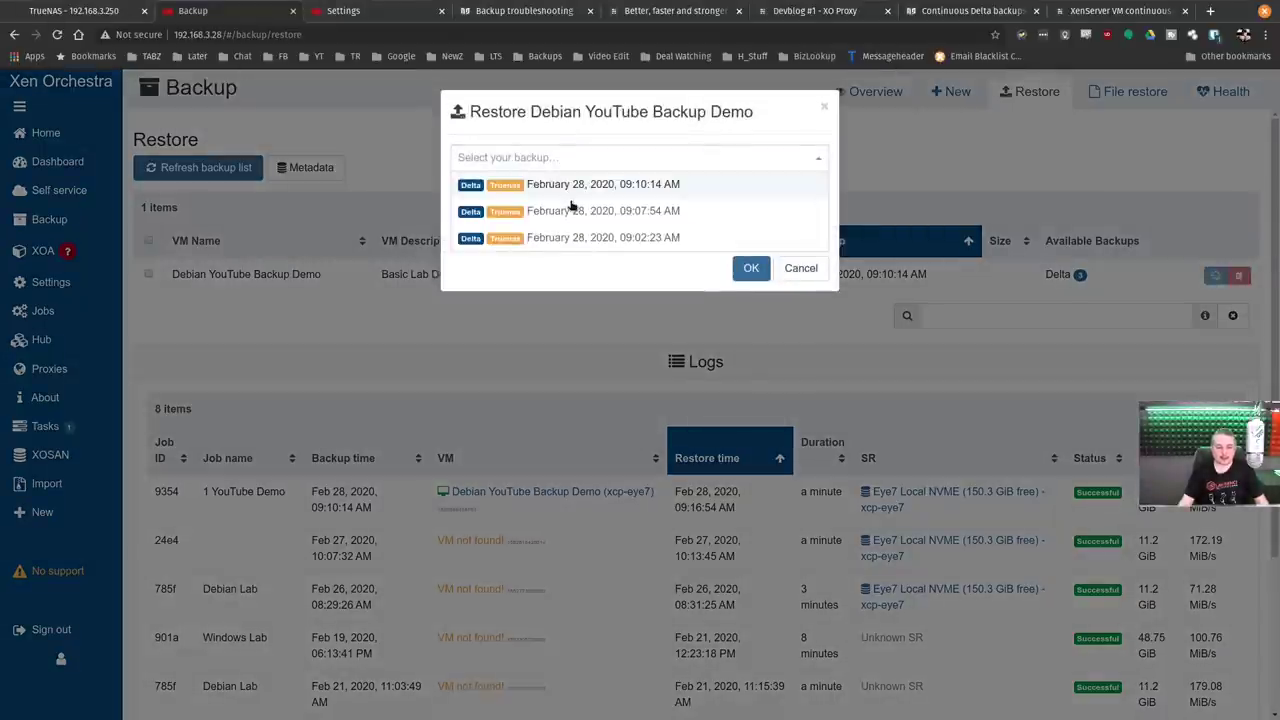
pyautogui.click(573, 241)
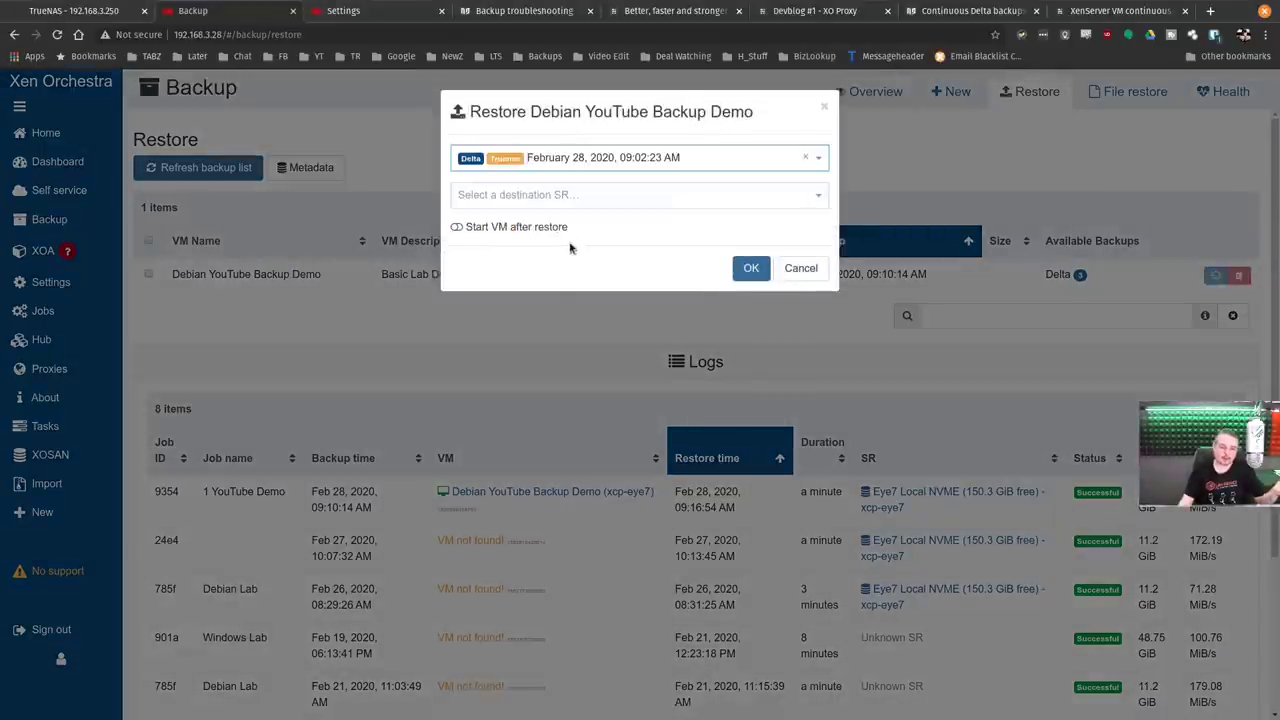
pyautogui.click(535, 194)
pyautogui.scroll(-1, 550, 270)
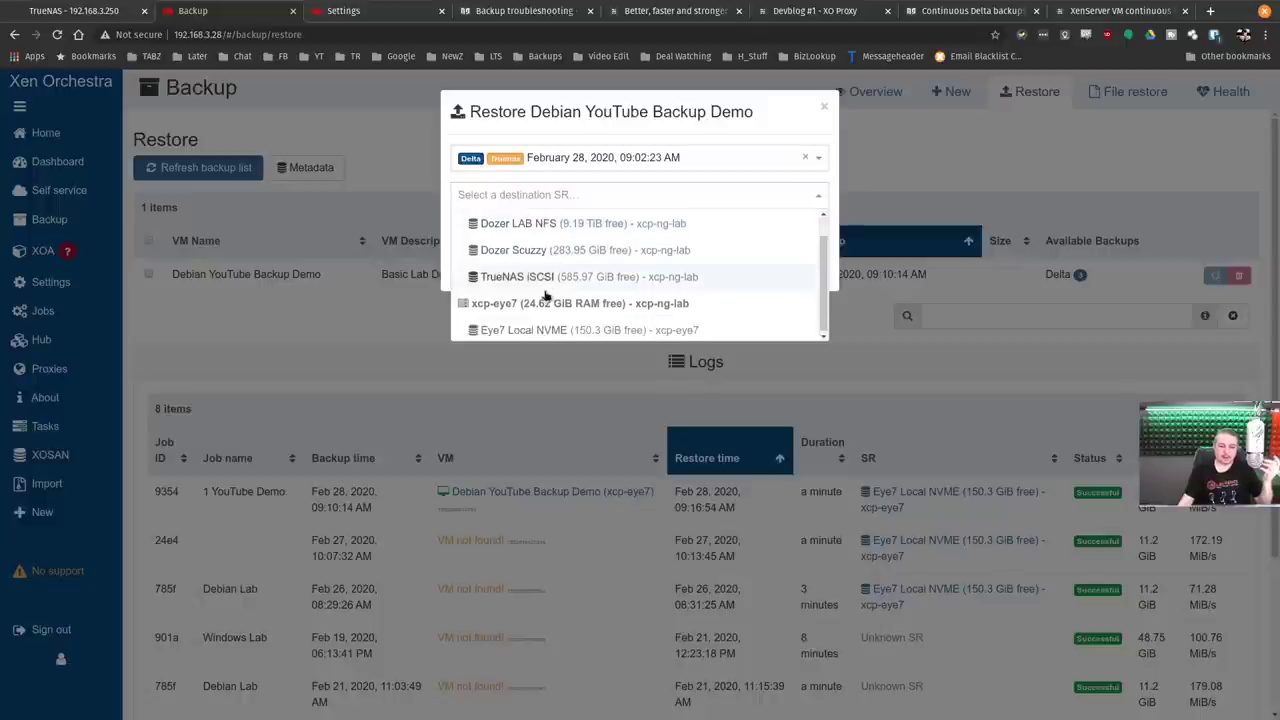
pyautogui.click(571, 327)
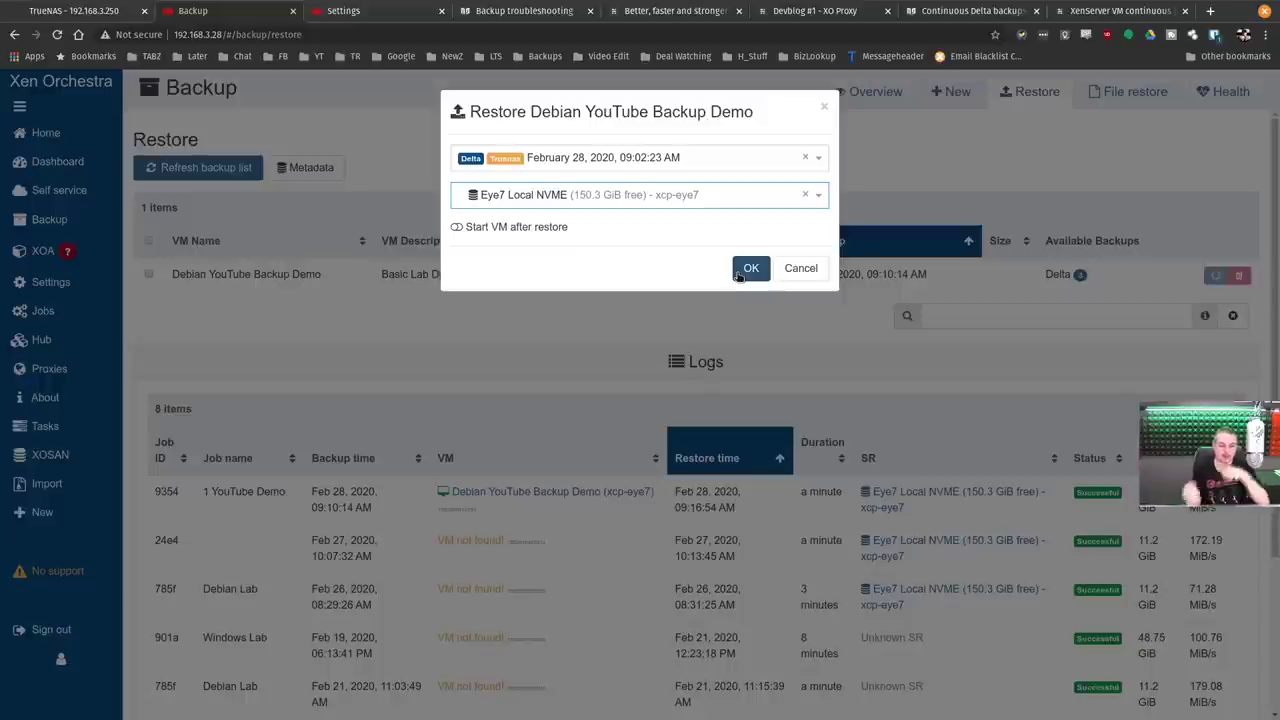
pyautogui.click(797, 267)
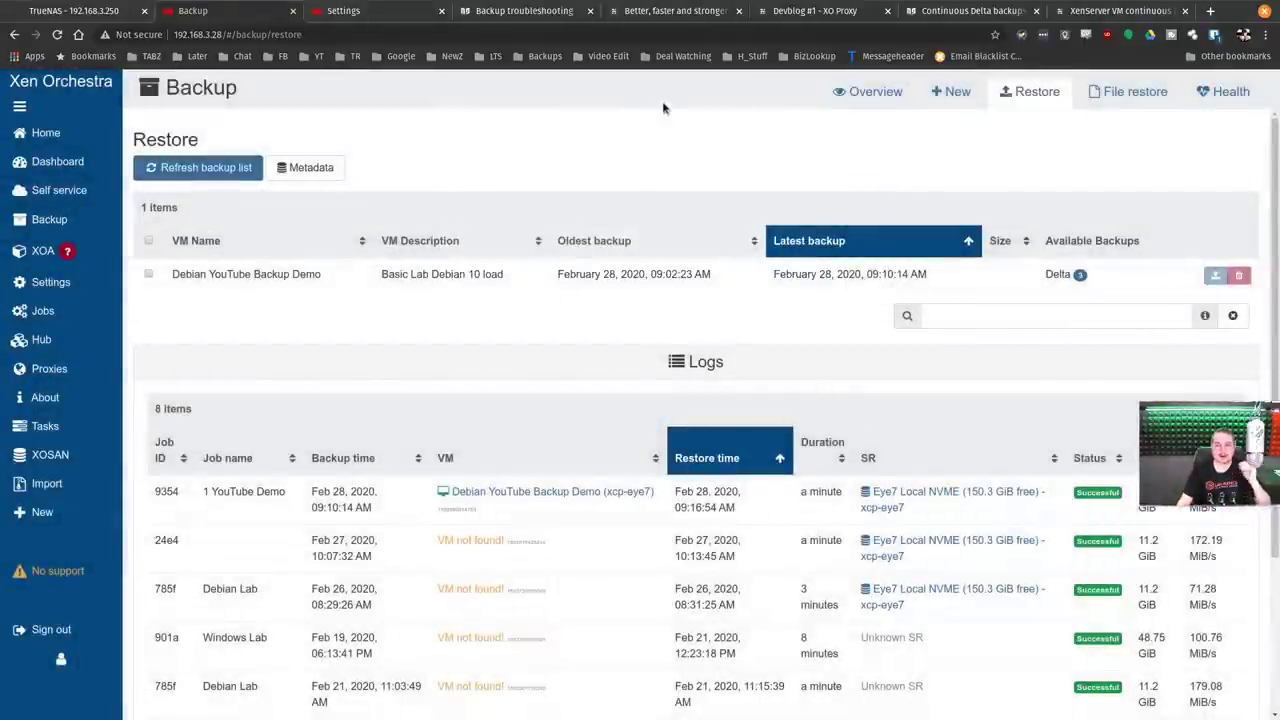
# Open the xen-orchestra.com Backup & DR features page in a new browser tab and review the backup solutions it describes.
pyautogui.click(1210, 10)
pyautogui.click(640, 414)
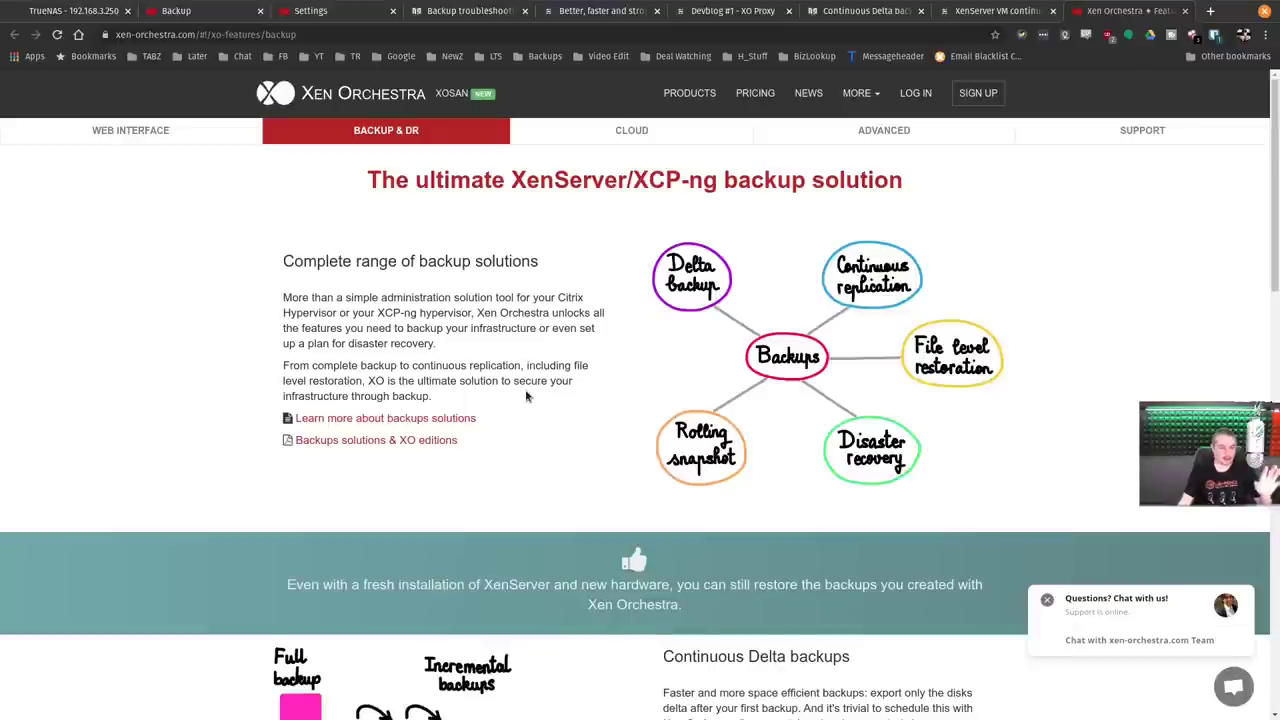
pyautogui.scroll(-2, 523, 440)
pyautogui.scroll(-5, 523, 445)
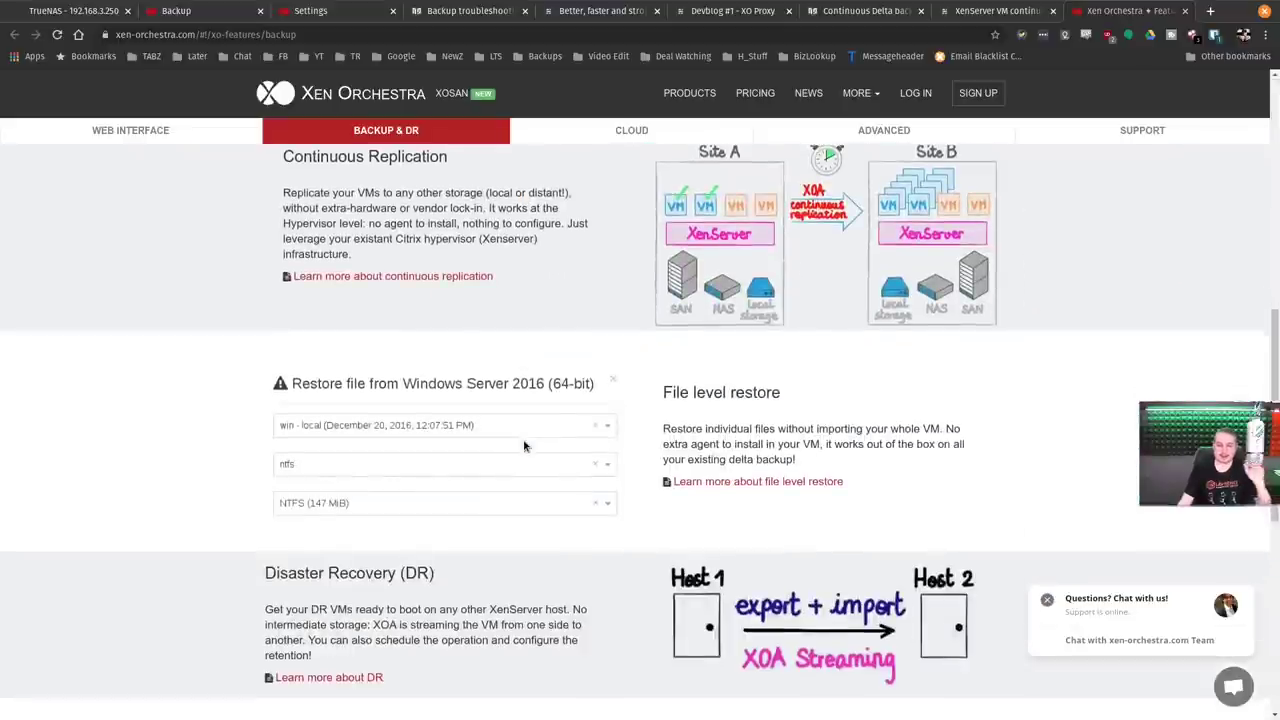
pyautogui.scroll(3, 523, 445)
pyautogui.scroll(3, 636, 449)
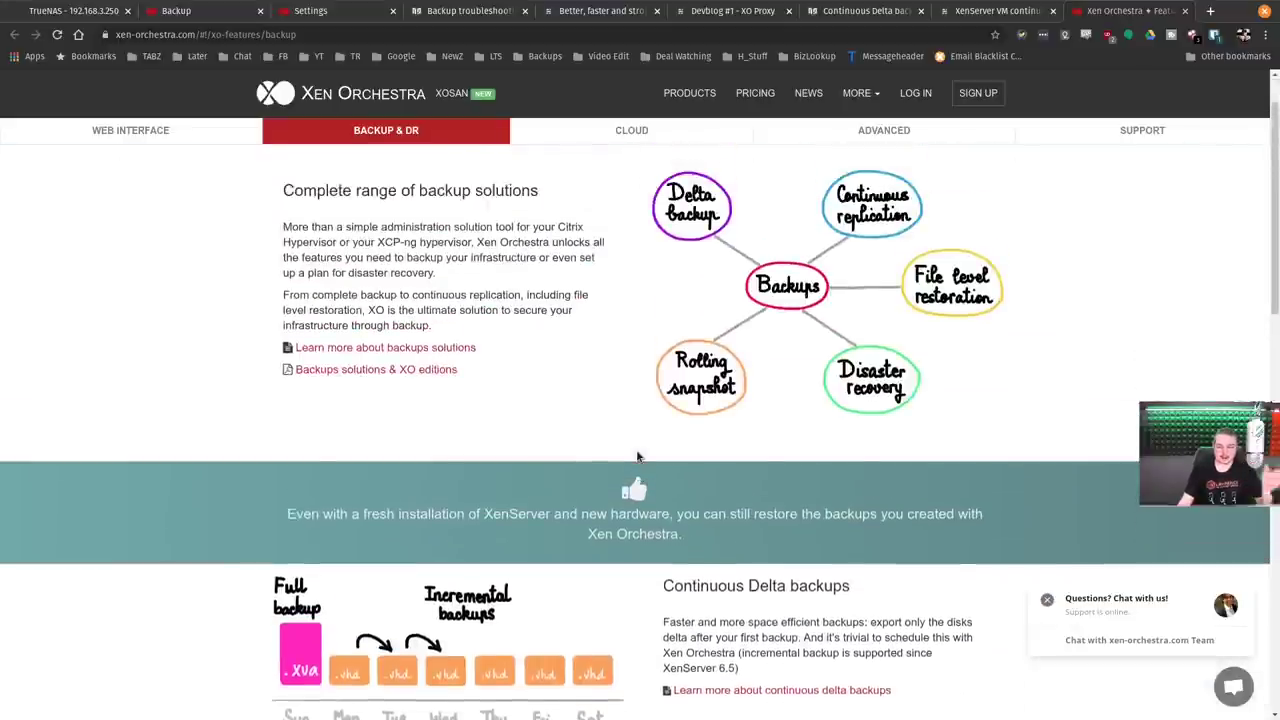
pyautogui.scroll(-1, 636, 456)
pyautogui.scroll(2, 636, 456)
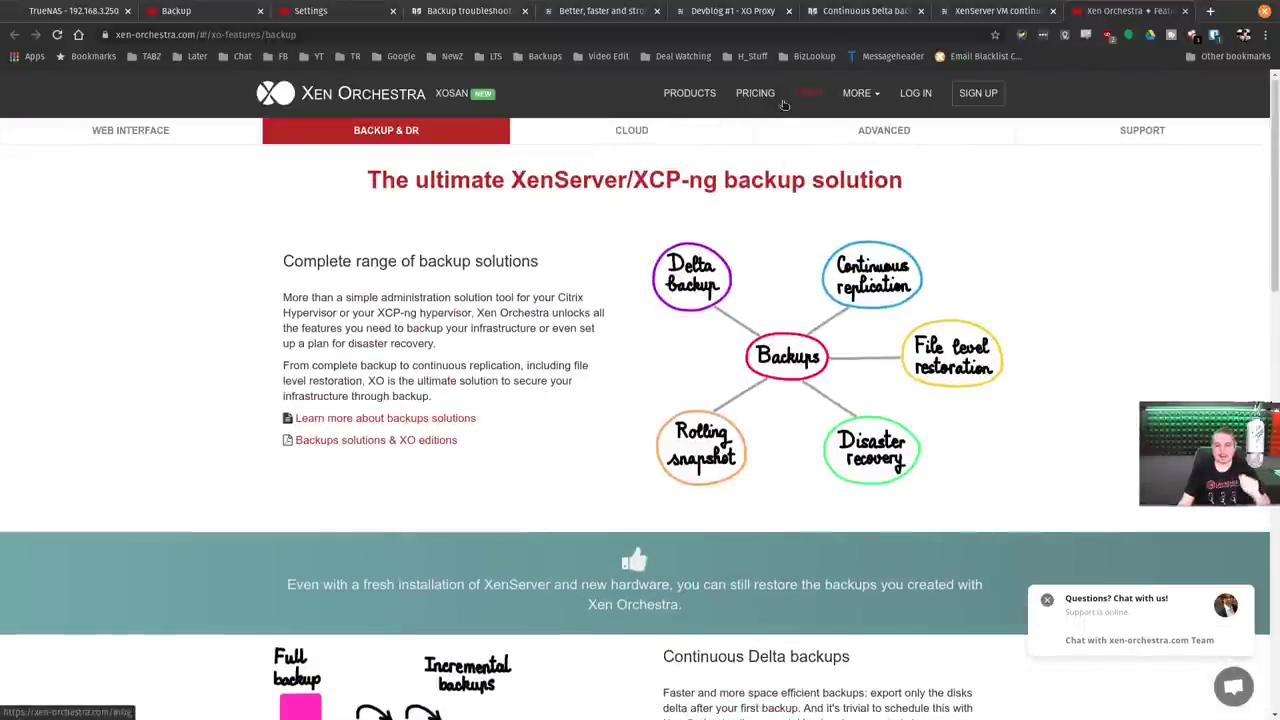
# Review the Xen Orchestra pricing guide and the local installation's support and version information on its About page.
pyautogui.moveTo(755, 95)
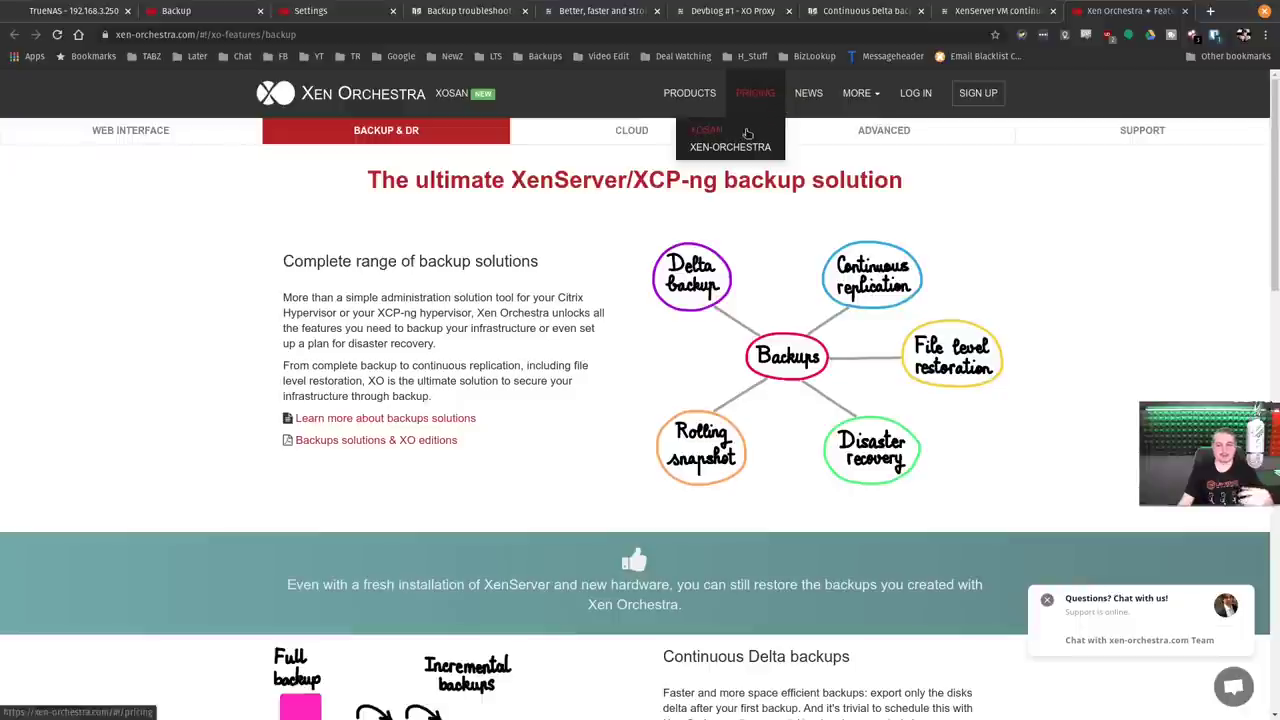
pyautogui.click(708, 150)
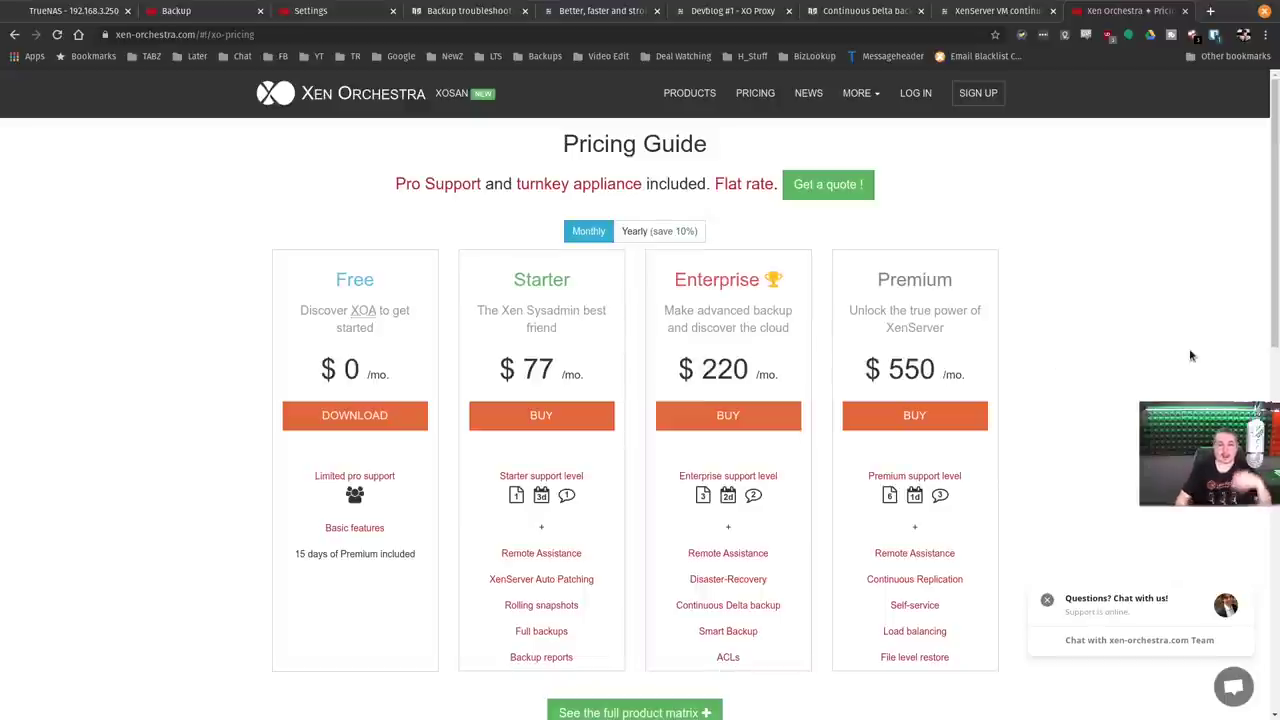
pyautogui.hotkey('ctrl', '2')
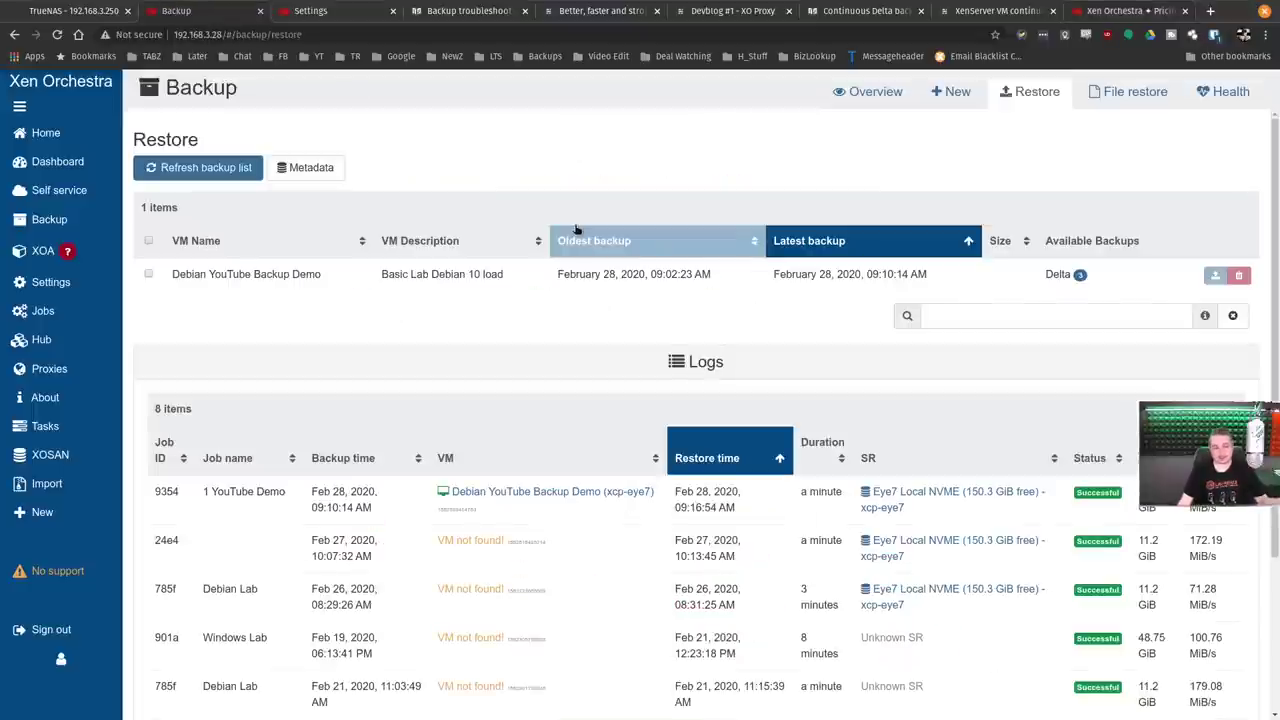
pyautogui.click(52, 571)
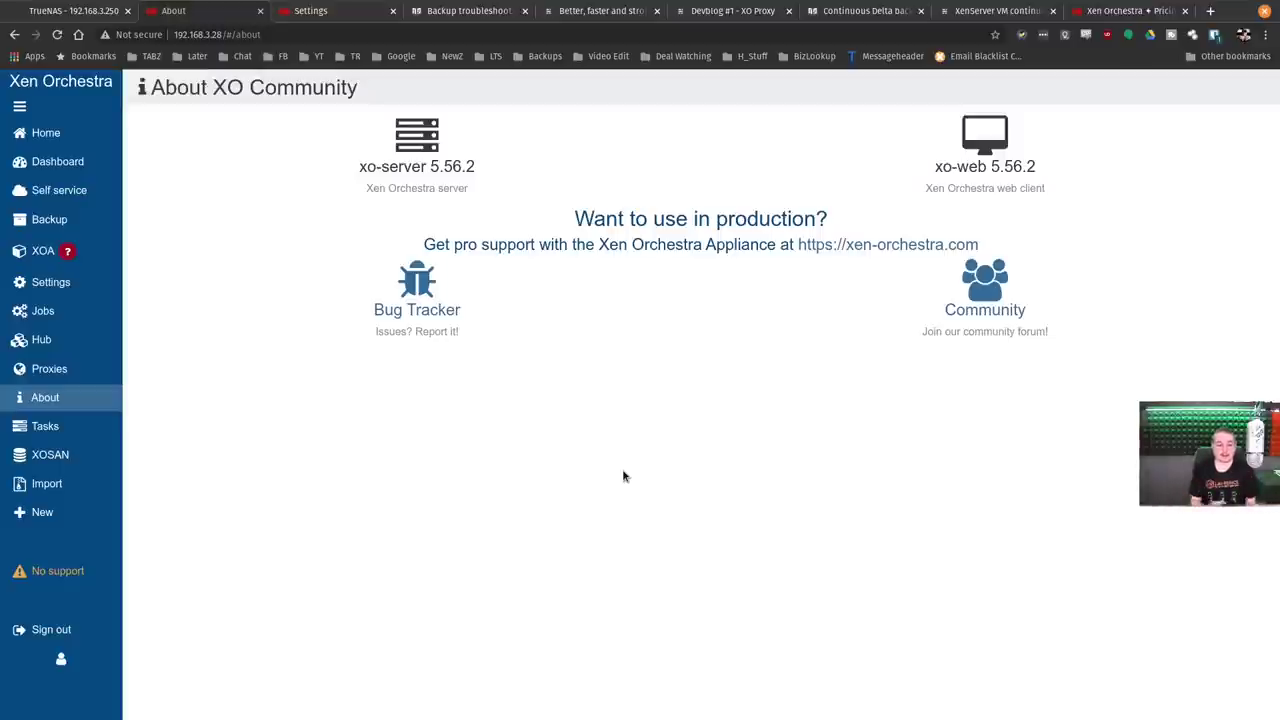
pyautogui.click(1125, 10)
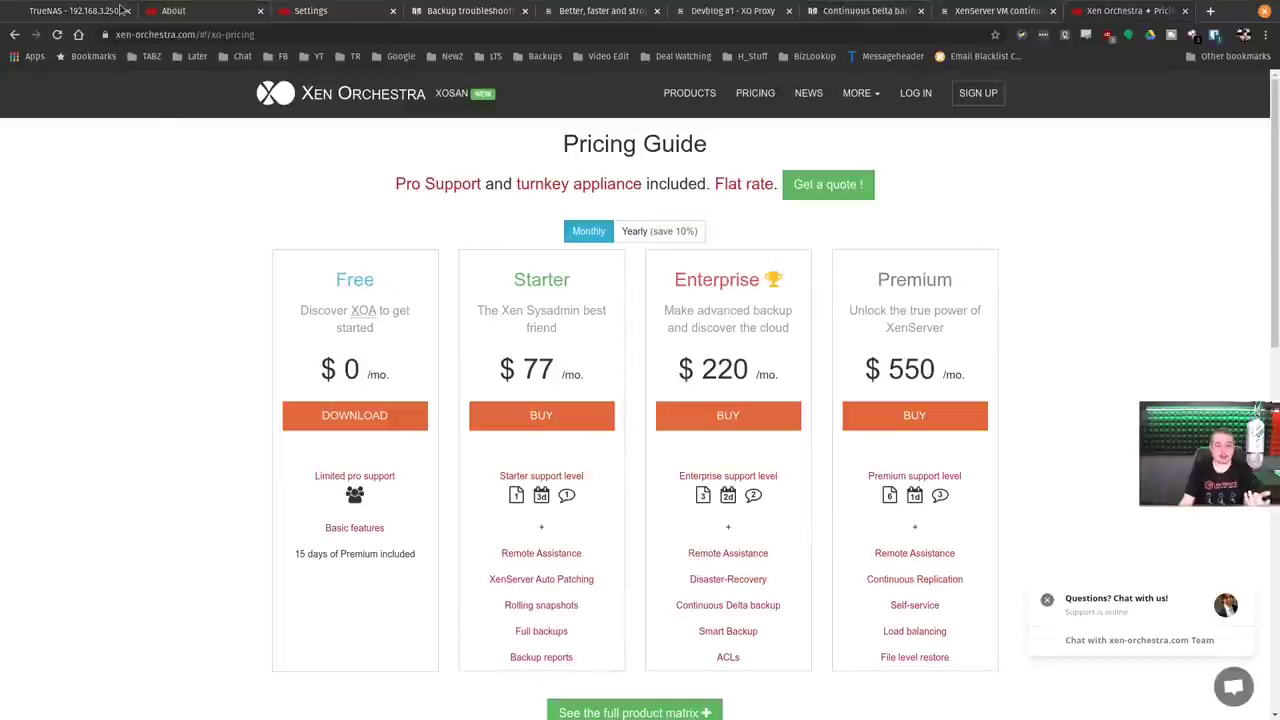
pyautogui.click(218, 11)
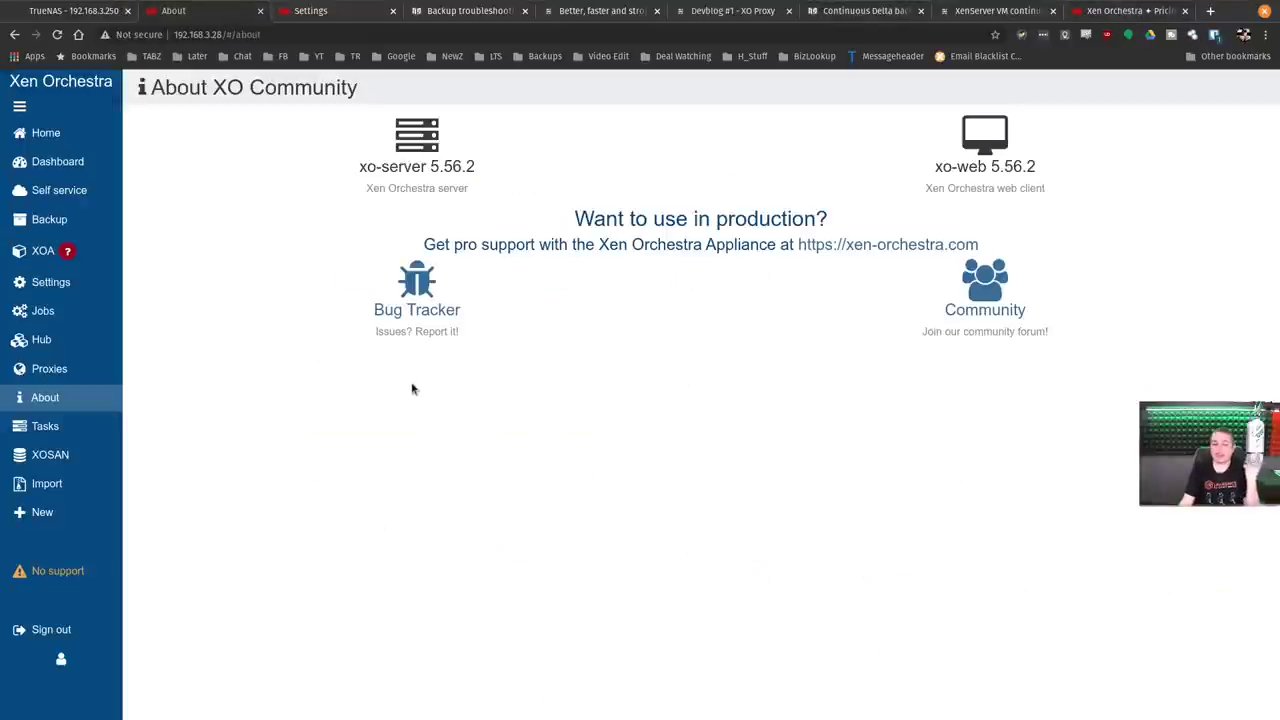